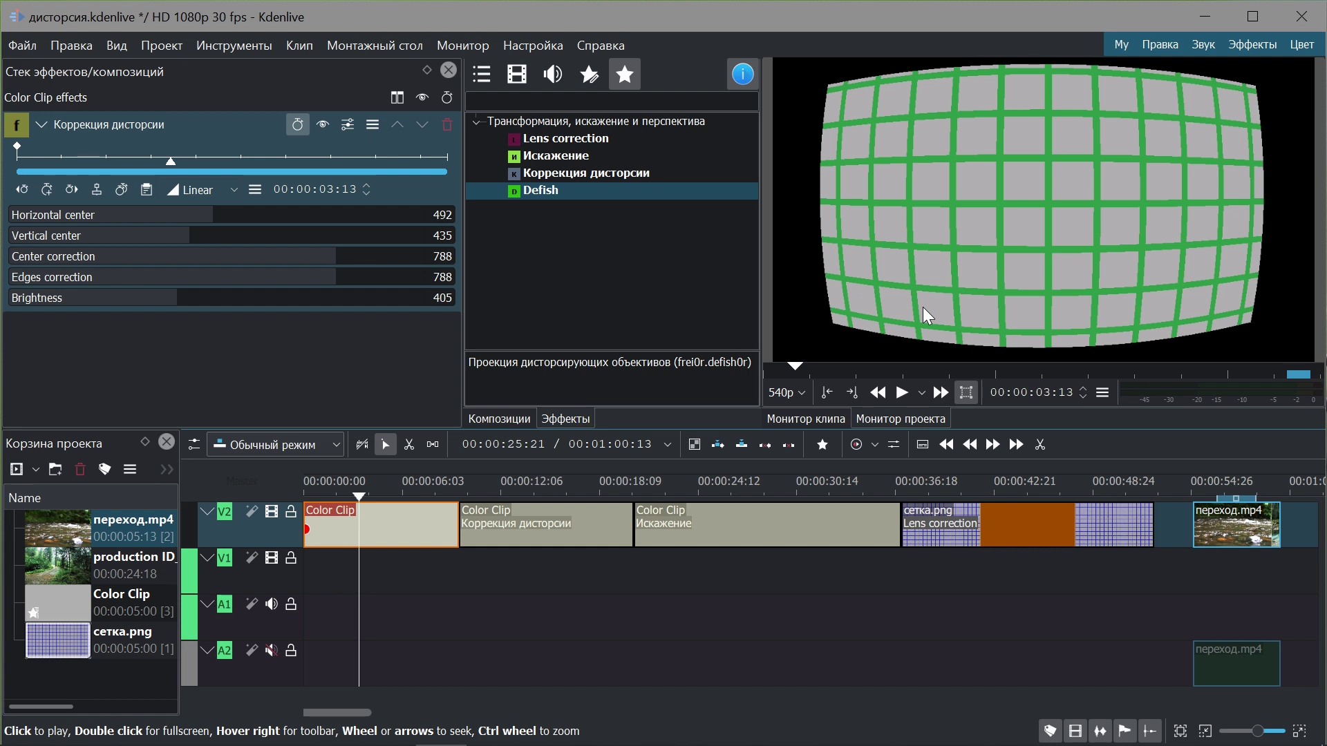
Preview the distortion effect examples on track V2, playing part of the Искажение clip and viewing the сетка.png Lens correction clip
left_click(511, 491)
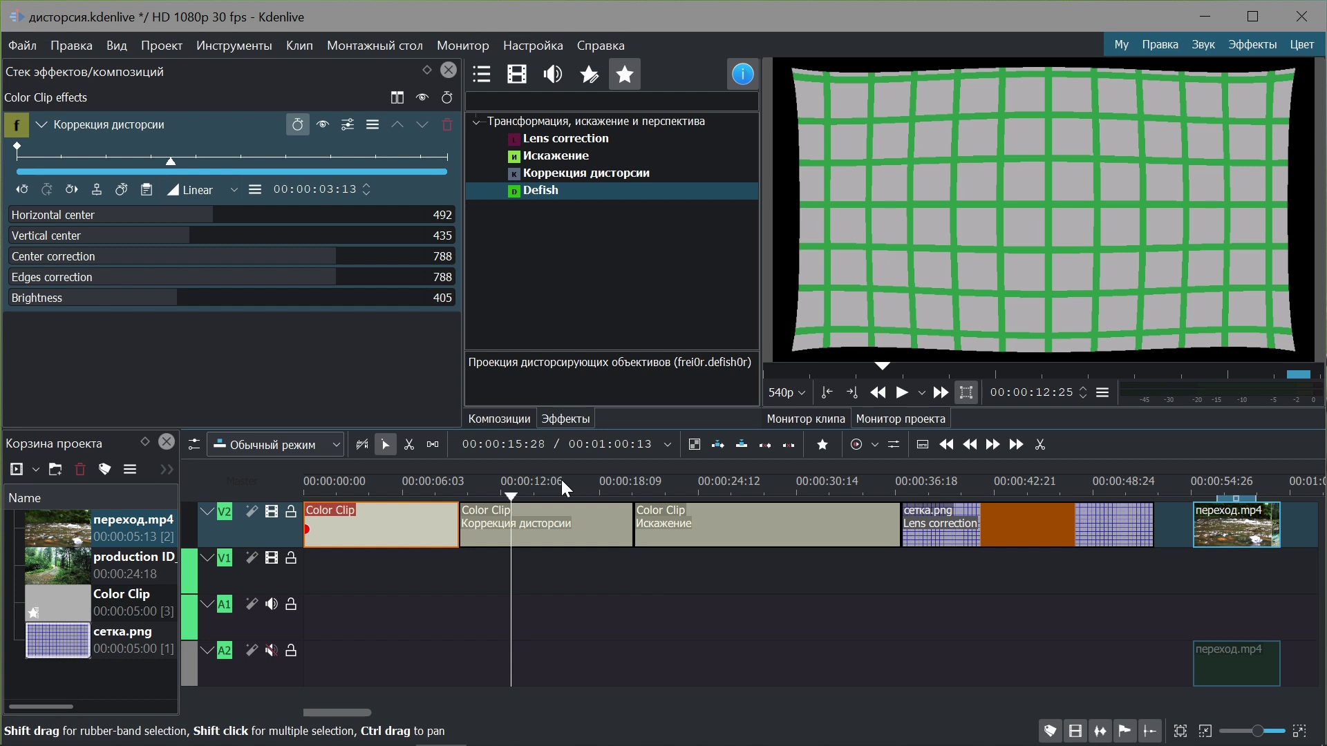
left_click(662, 488)
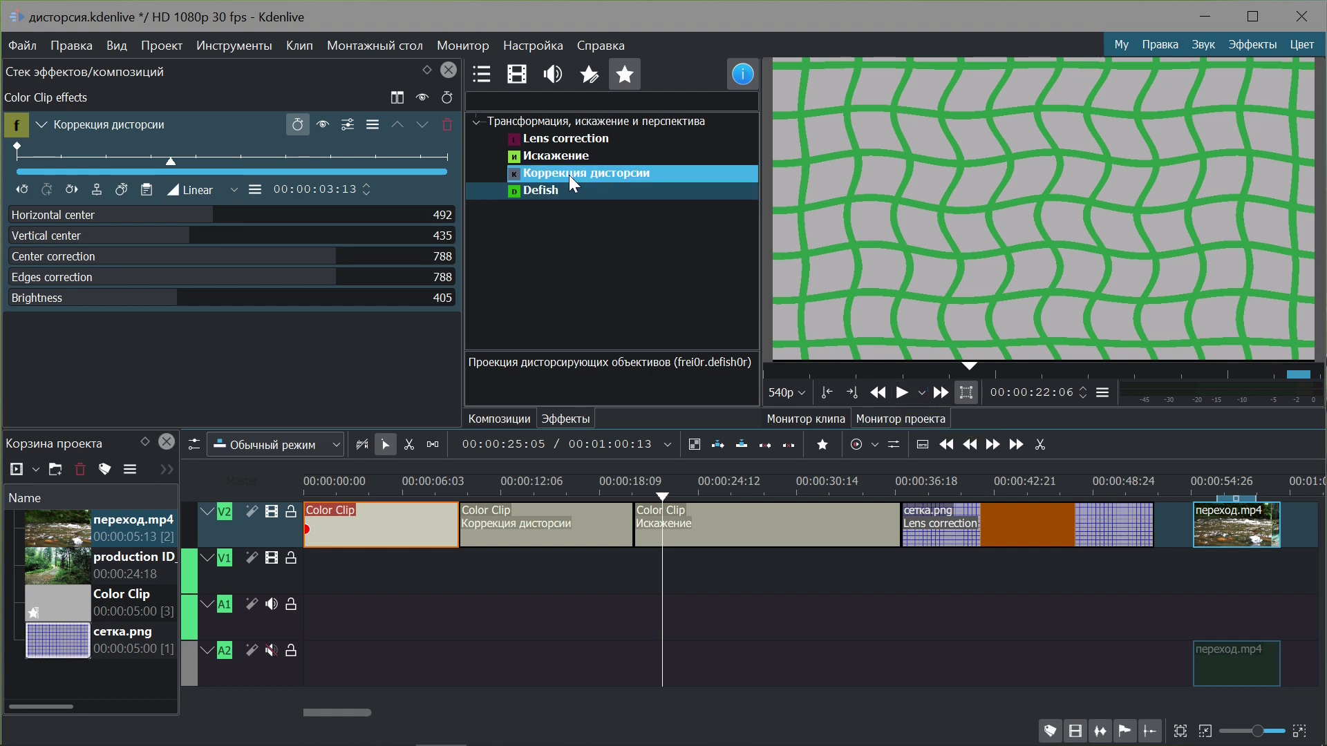
left_click(902, 392)
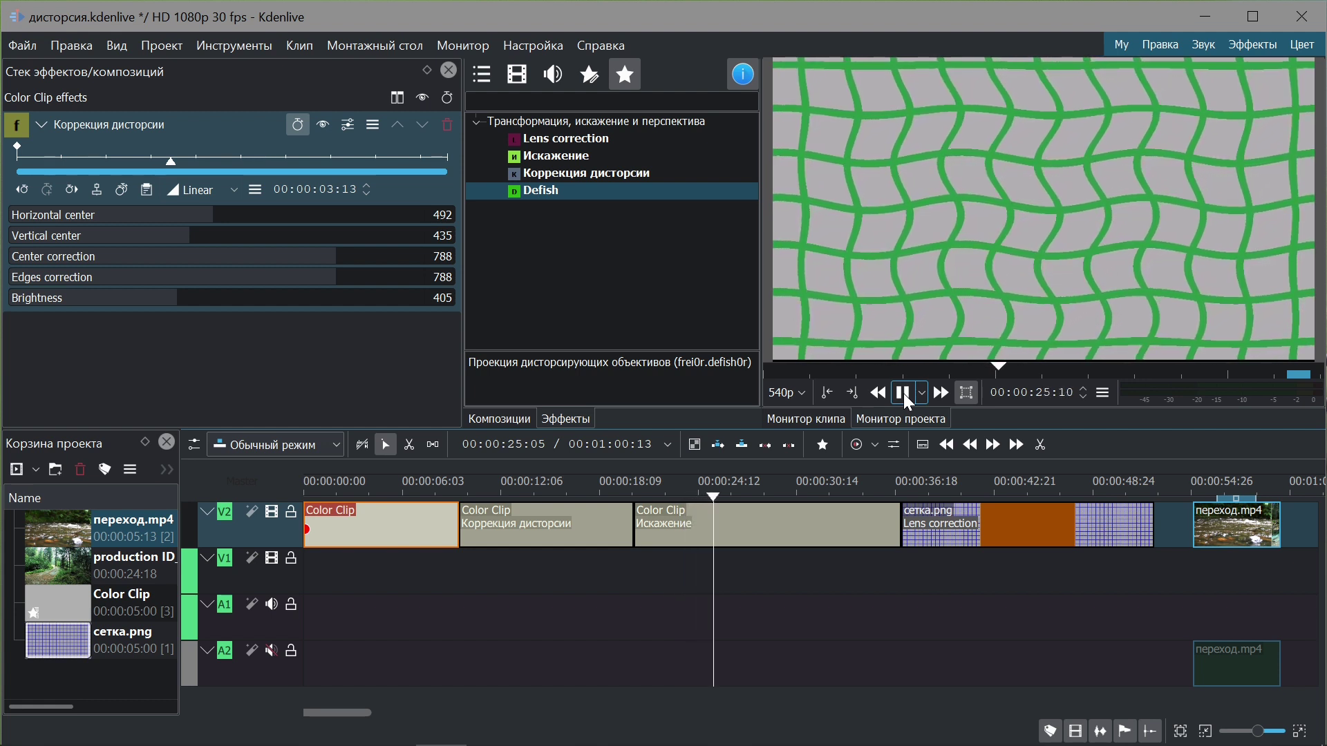
left_click(903, 392)
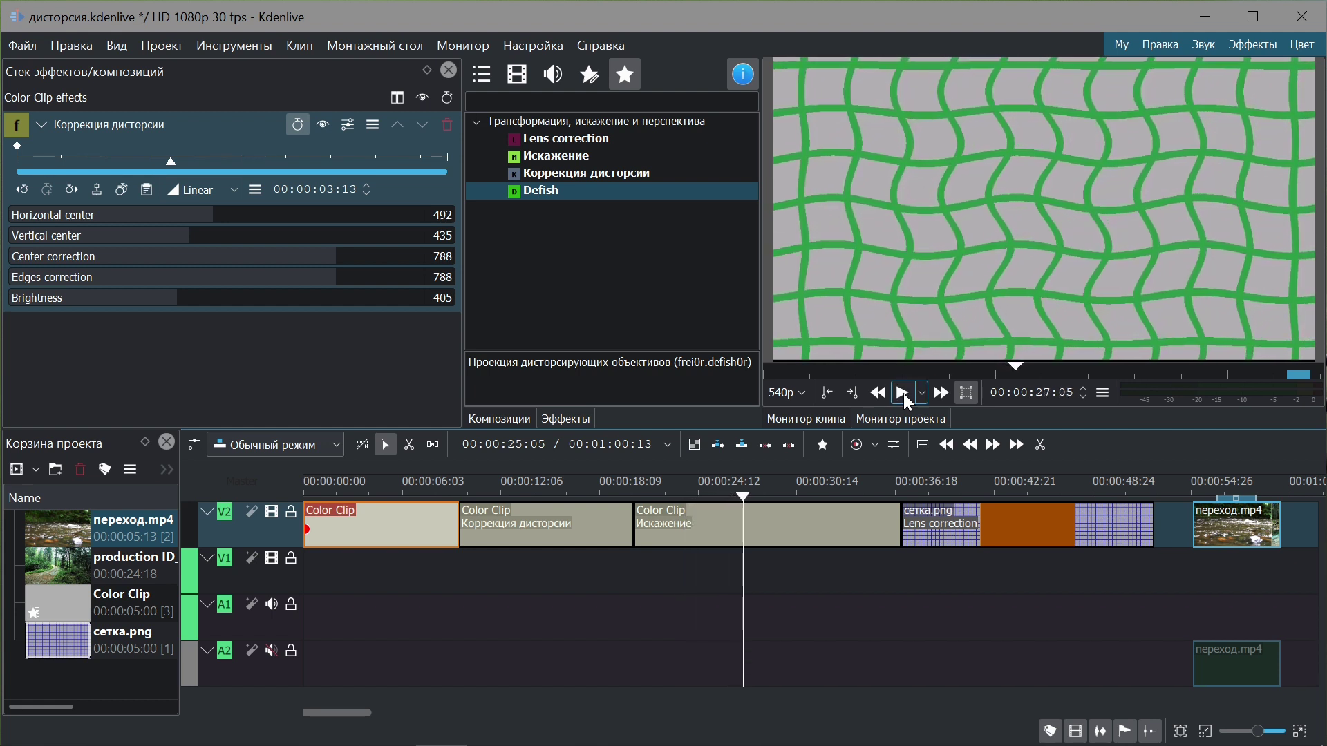
left_click(937, 486)
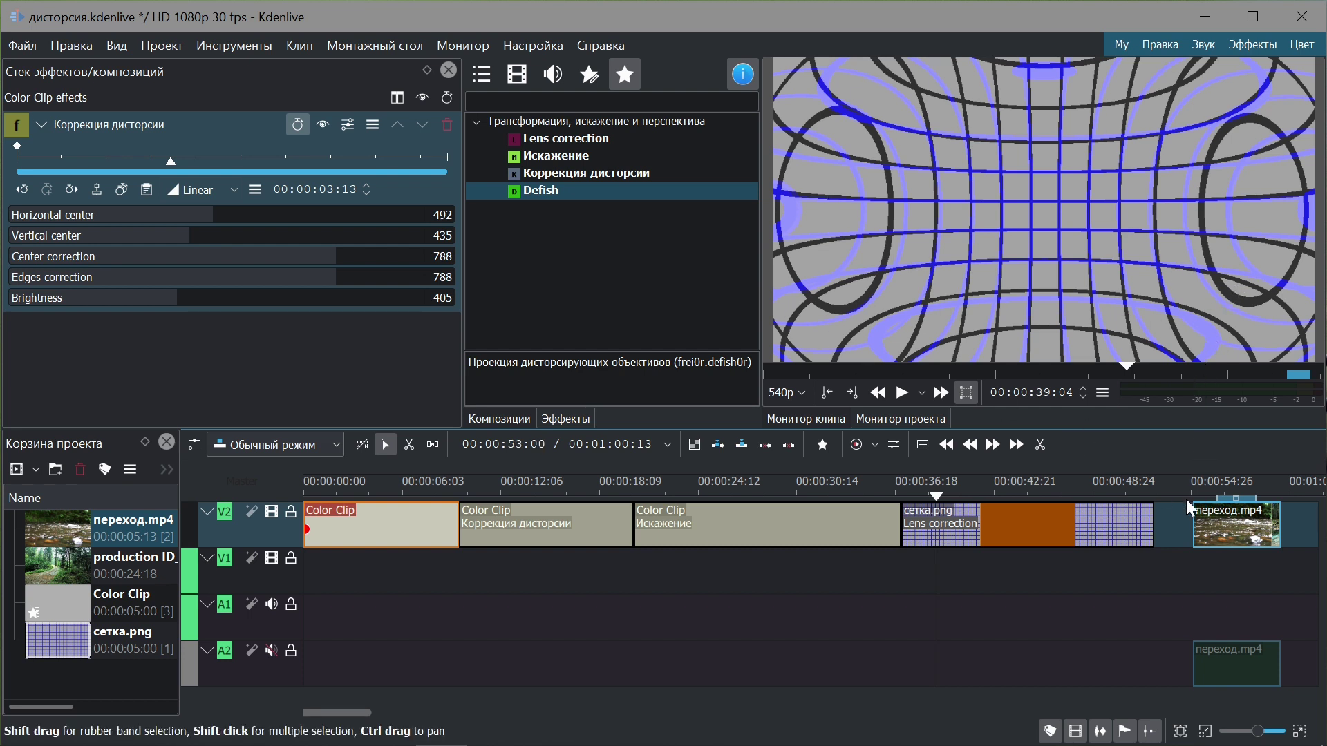
Select the переход.mp4 clip on the timeline and play it to examine its transition
left_click(1230, 529)
left_click(558, 193)
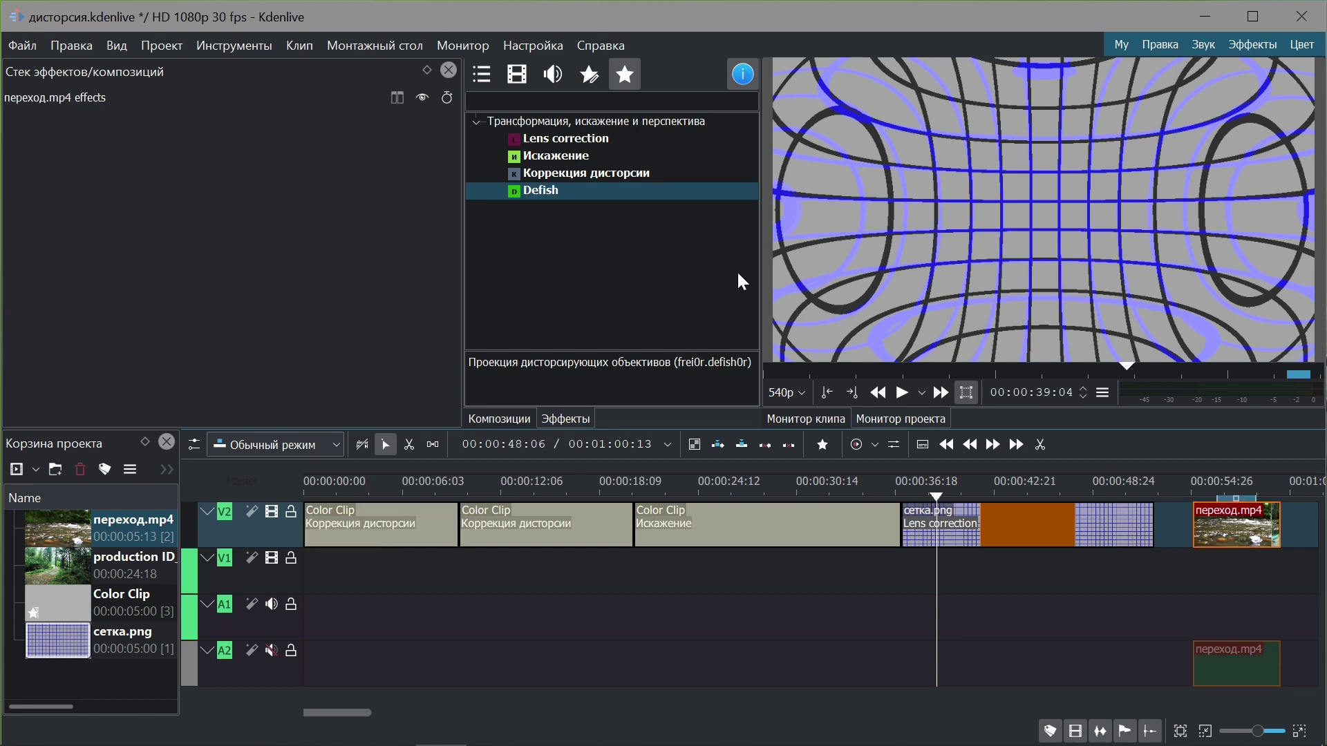
left_click(1205, 485)
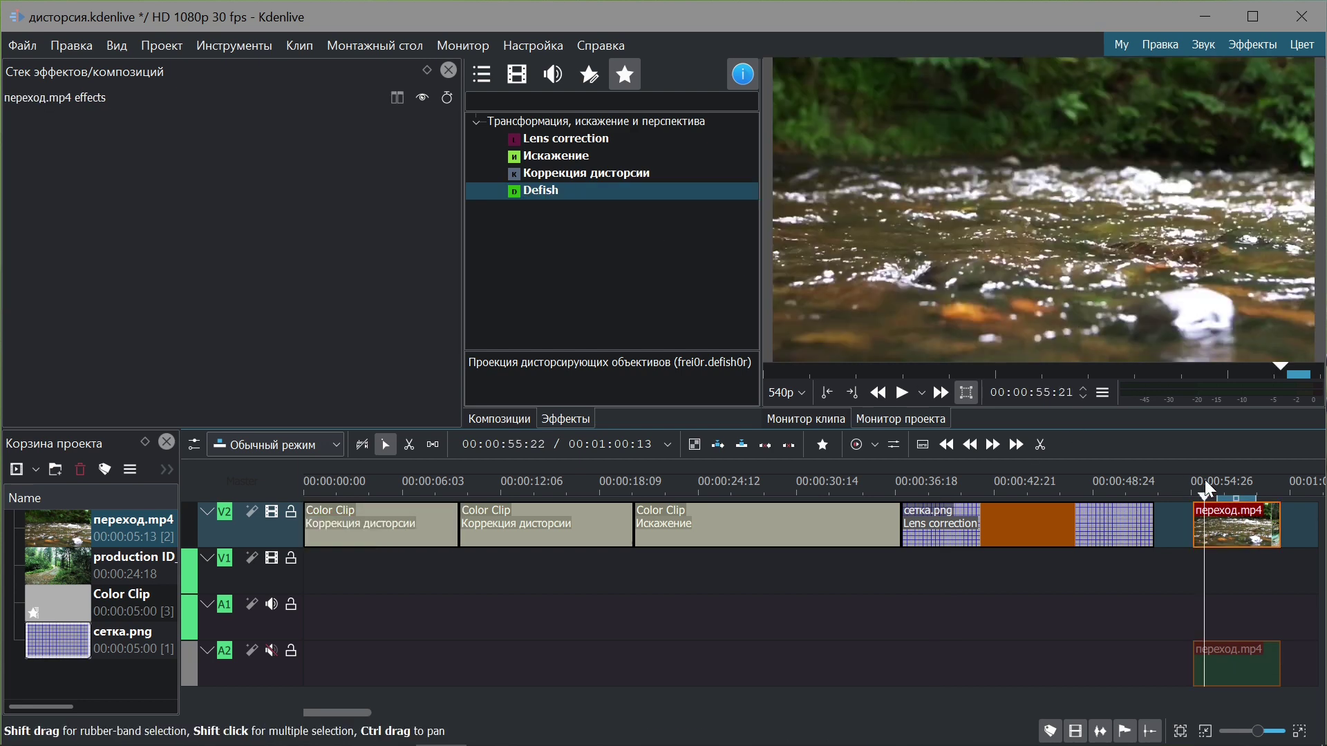
left_click(926, 396)
left_click(939, 465)
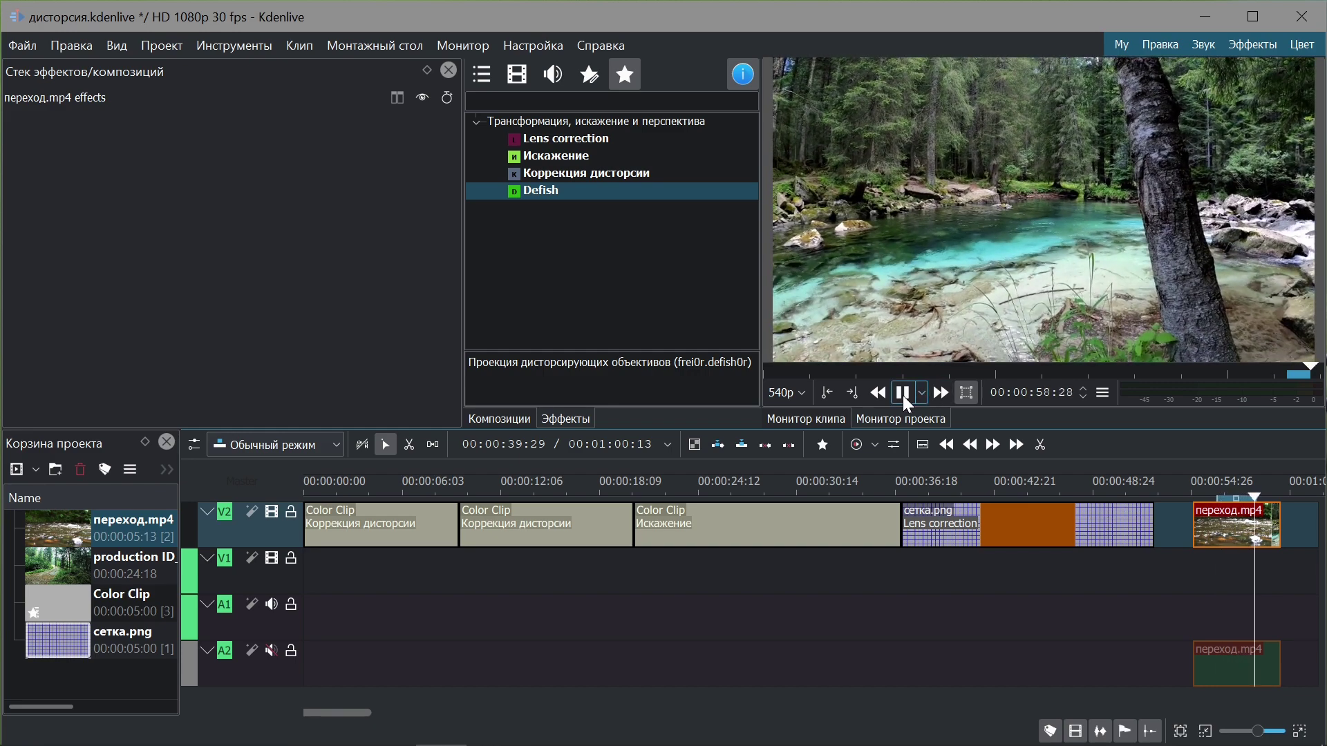
left_click(903, 394)
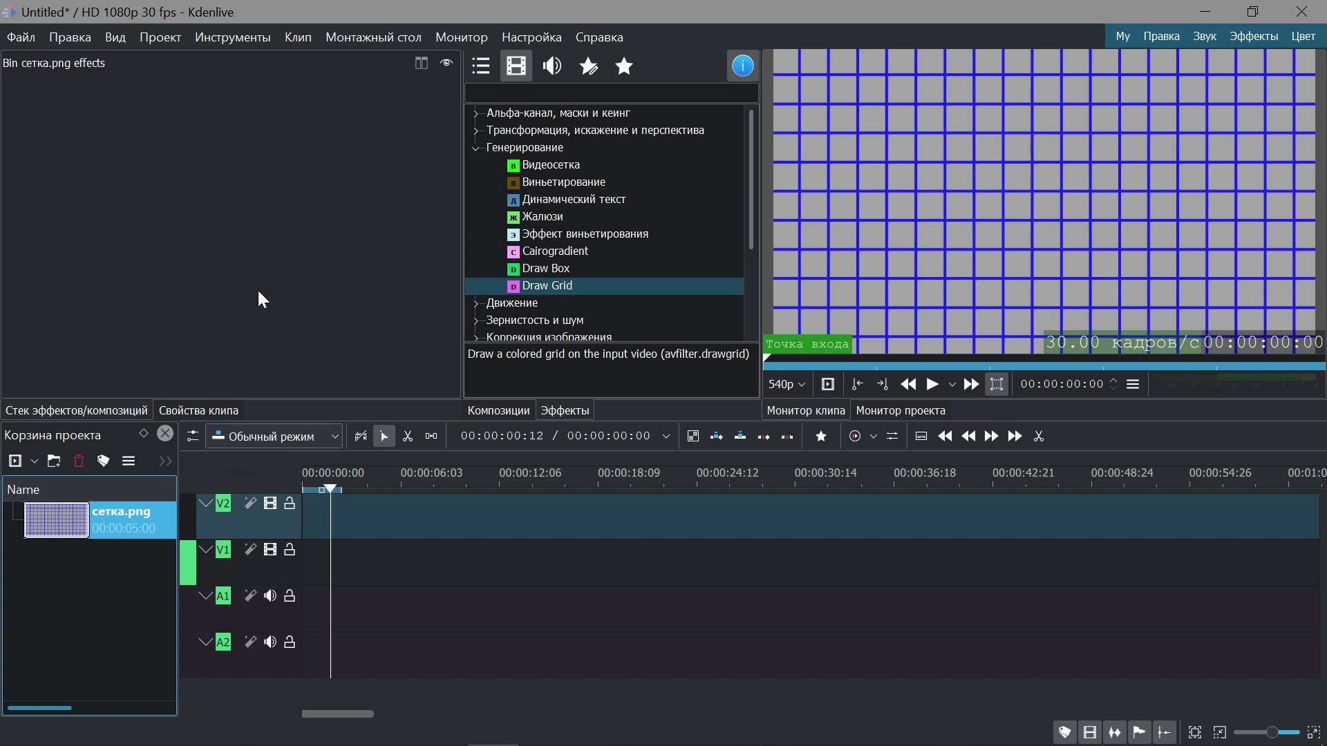
Add a light grey, five-second color clip named Color Clip to the project bin
left_click(154, 43)
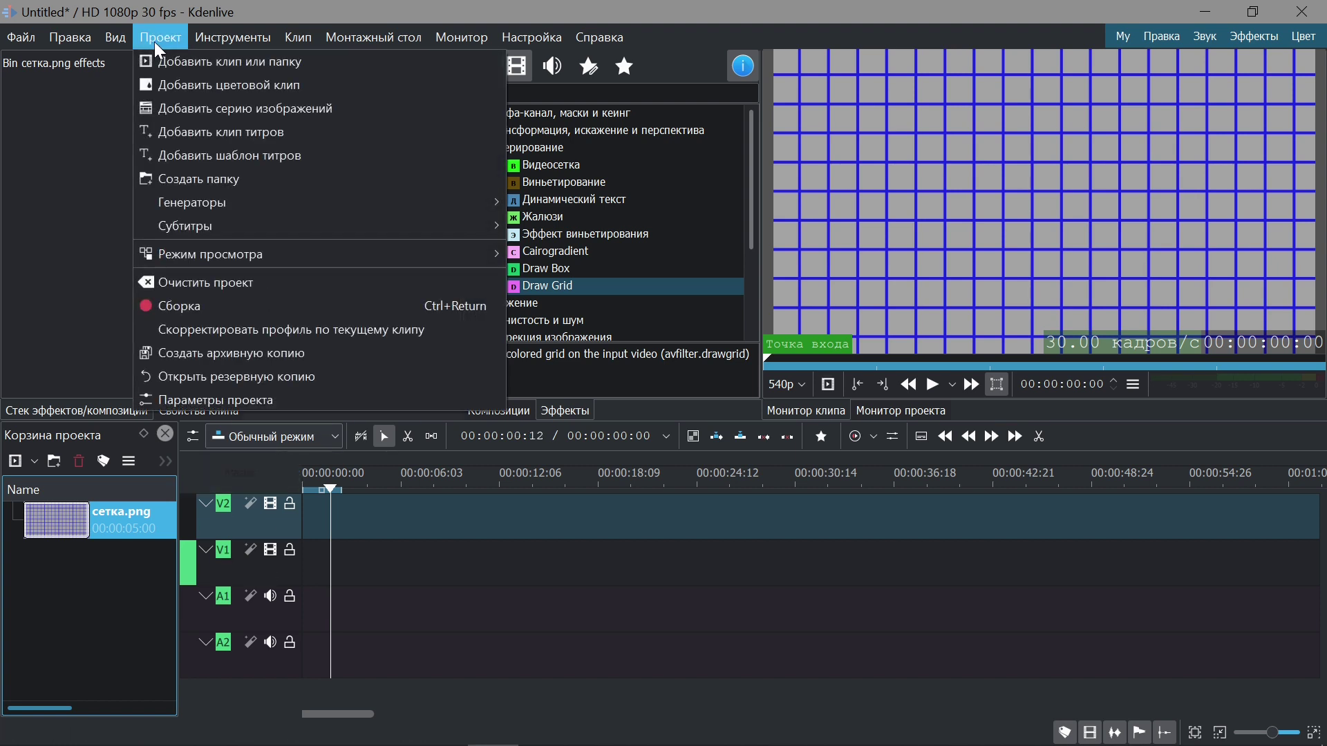
left_click(184, 87)
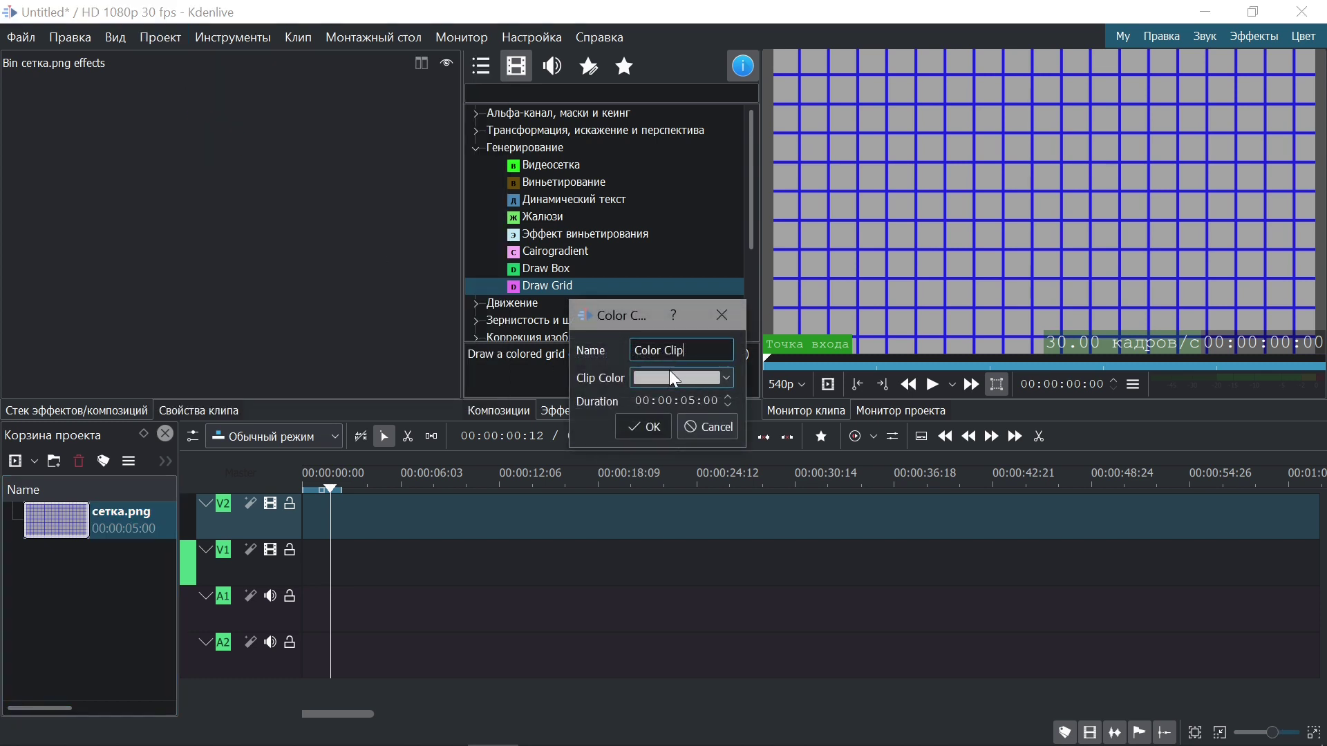
left_click(640, 426)
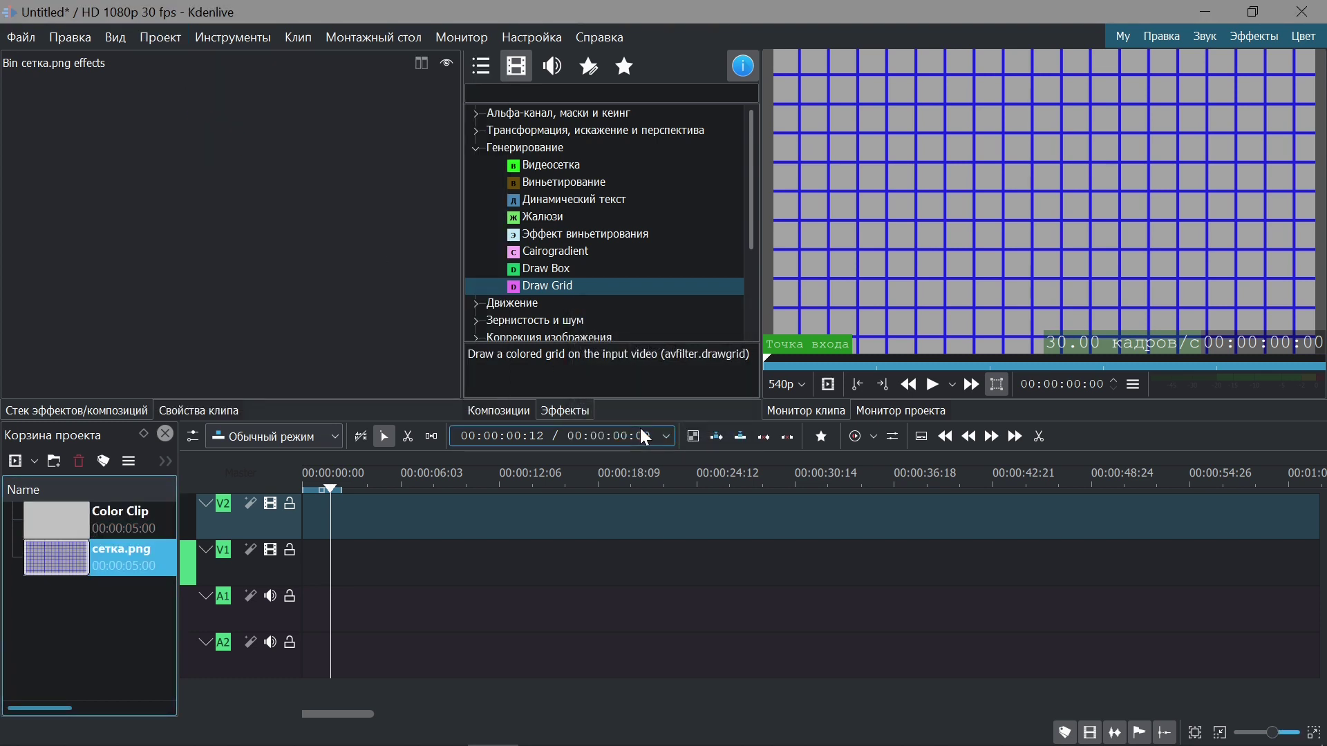
Apply the Draw Grid effect to the Color Clip in the project bin
left_click(98, 524)
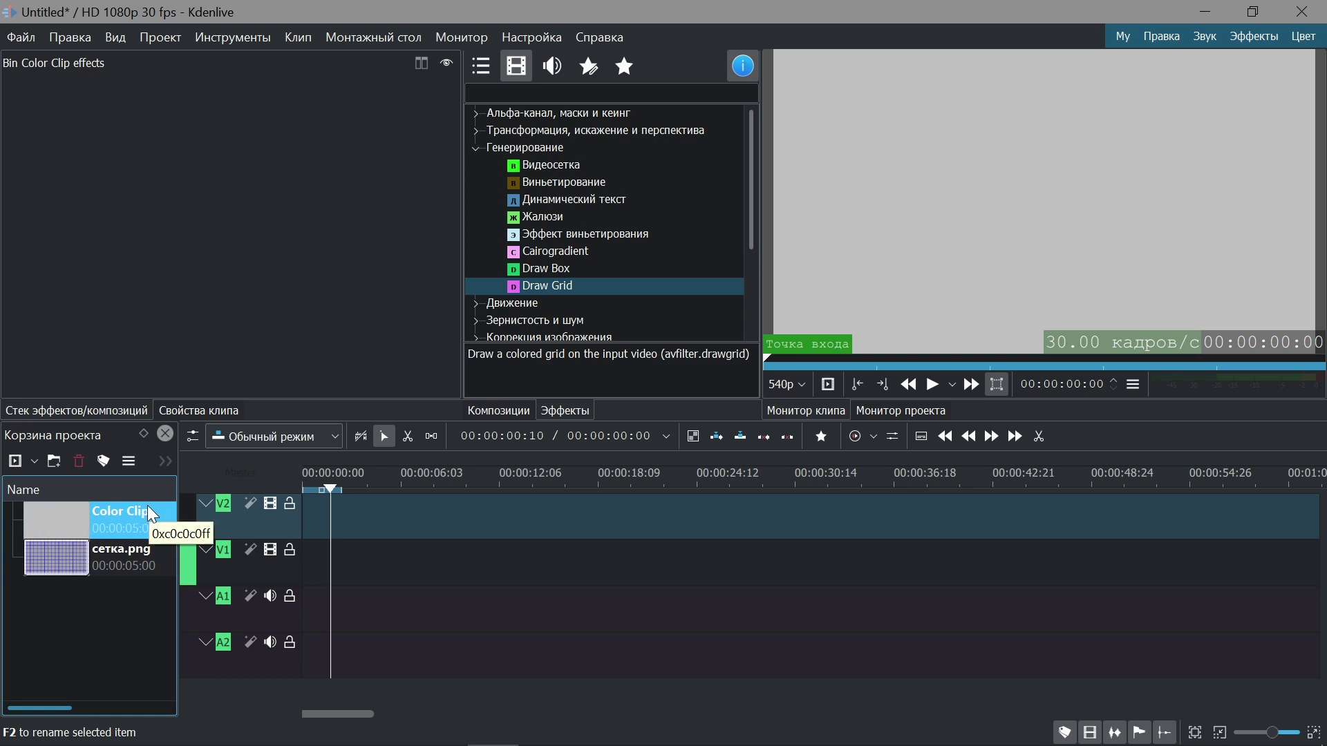
left_click(513, 289)
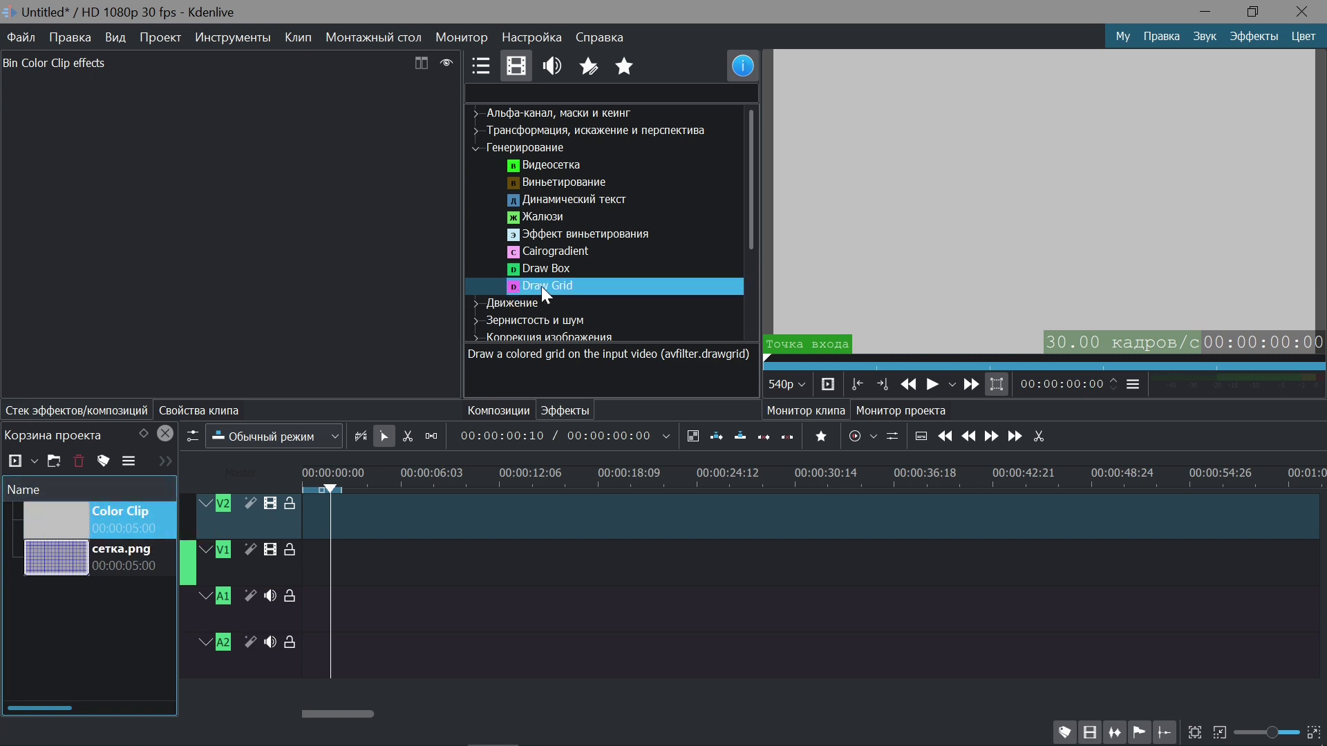
double_click(546, 287)
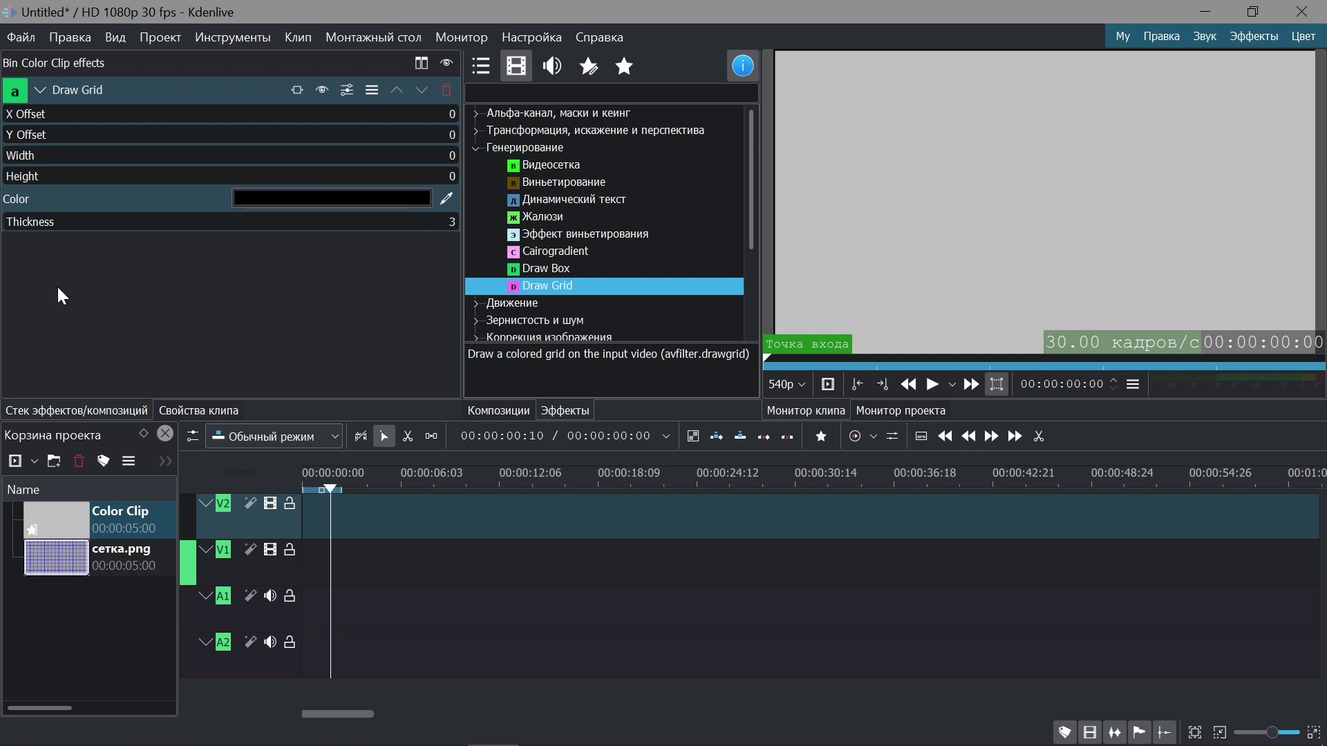
Change the Draw Grid line color to a darkened green
left_click(261, 206)
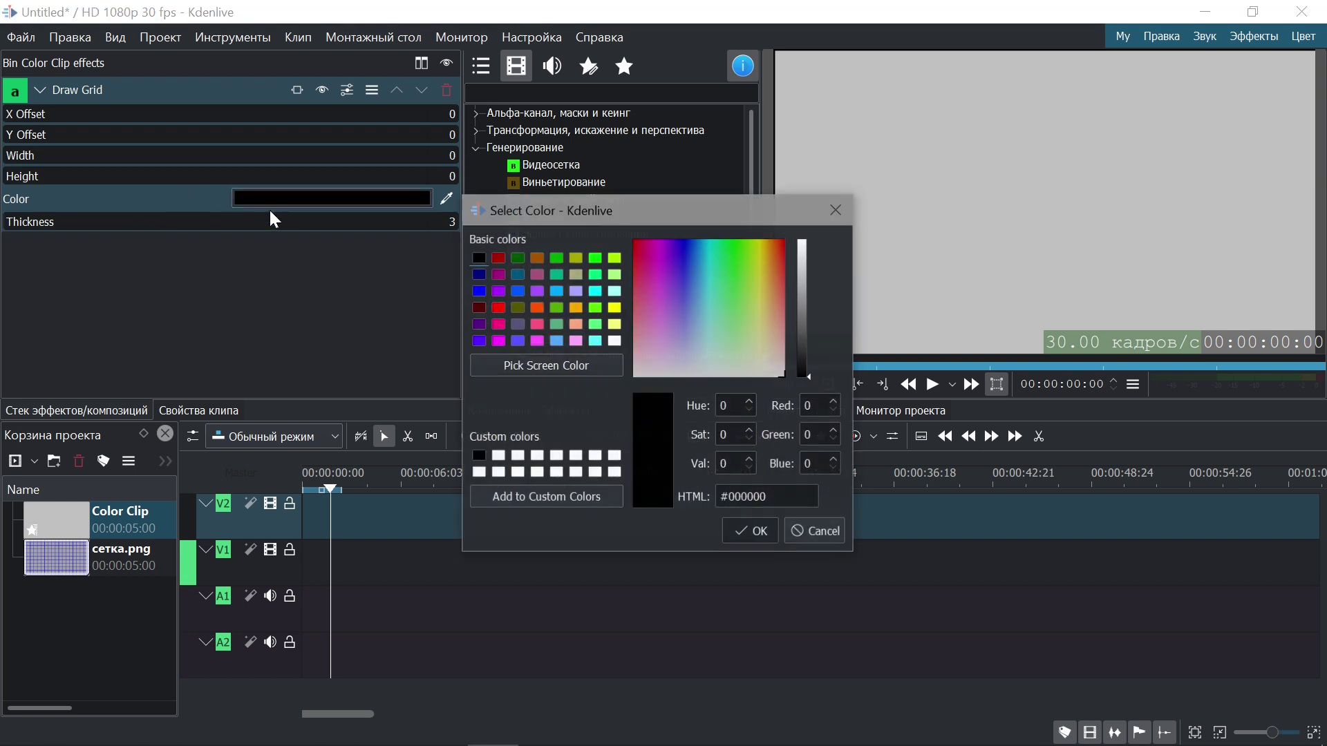
left_click(597, 310)
left_click_drag(805, 246, 803, 298)
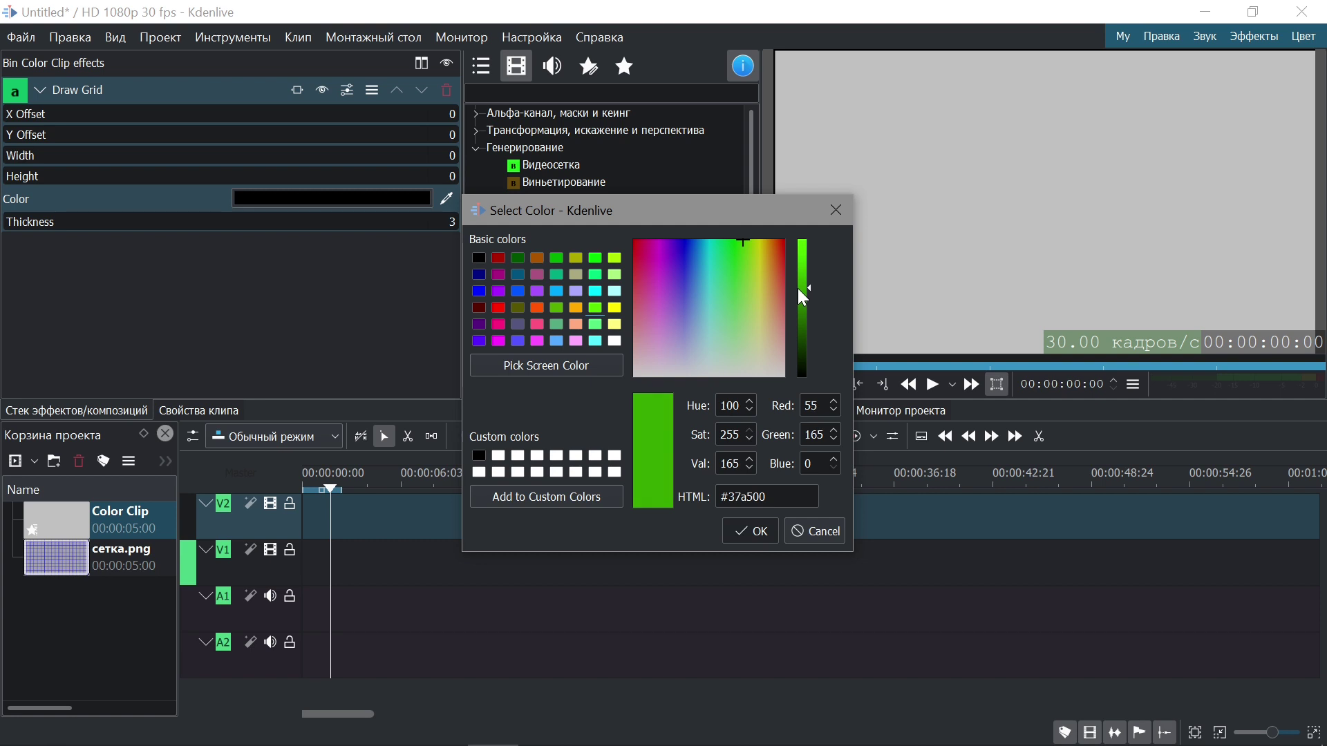
left_click(749, 532)
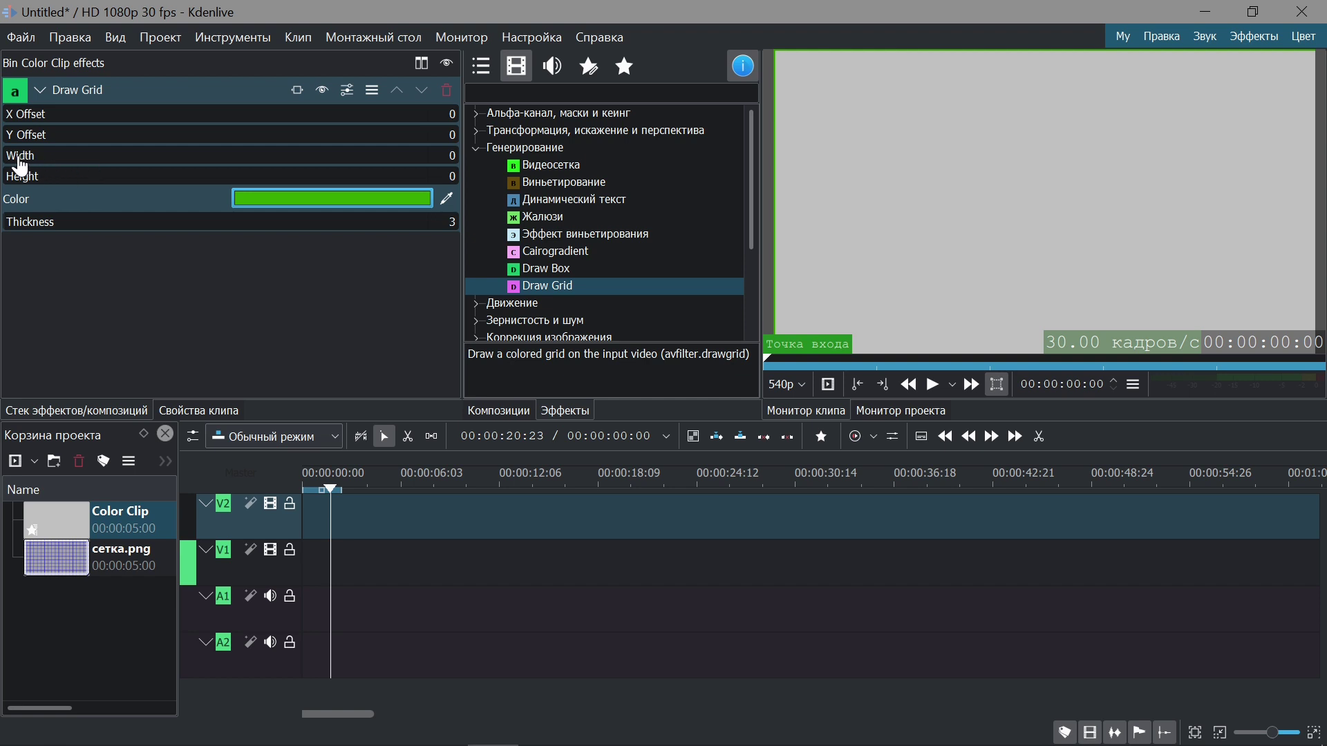
Set the Draw Grid width to 66, height to 63, thickness to 7, X offset to 41 and Y offset to 16
left_click(24, 166)
left_click_drag(24, 166, 31, 186)
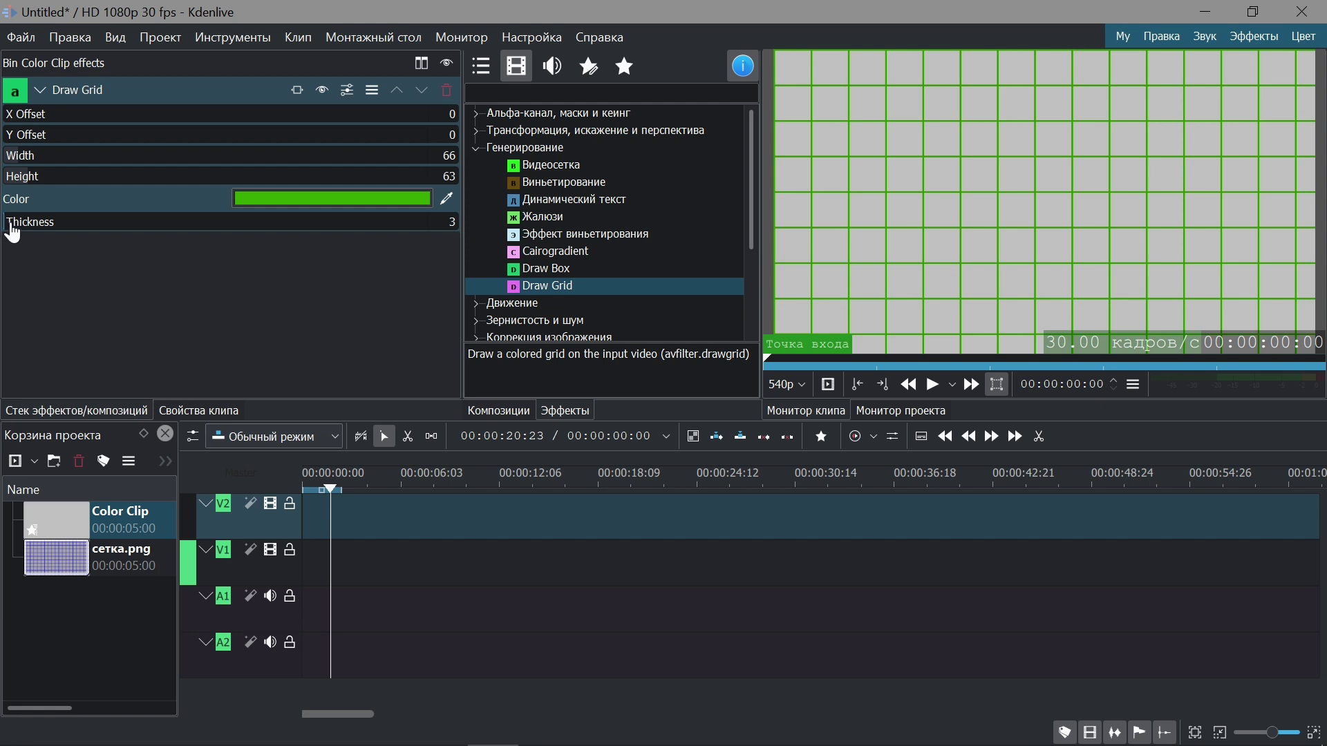
left_click_drag(16, 233, 9, 237)
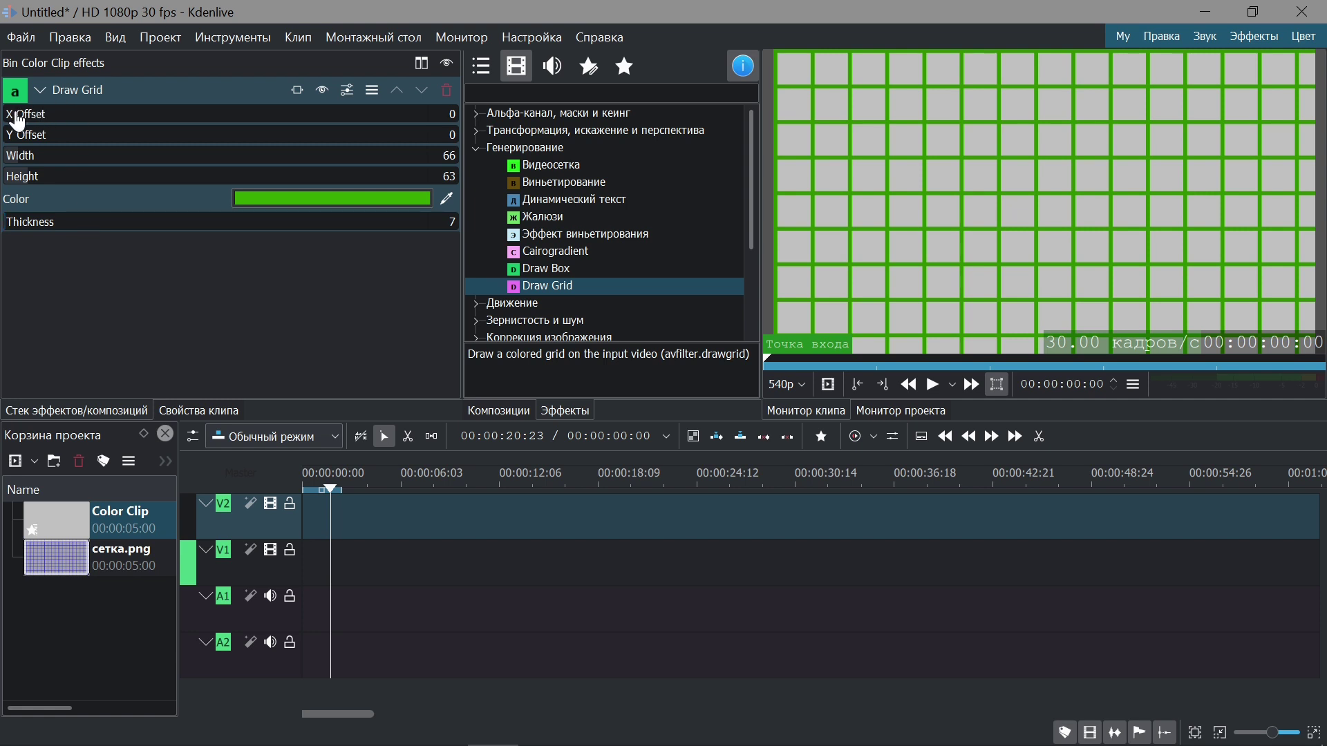
left_click_drag(15, 122, 15, 123)
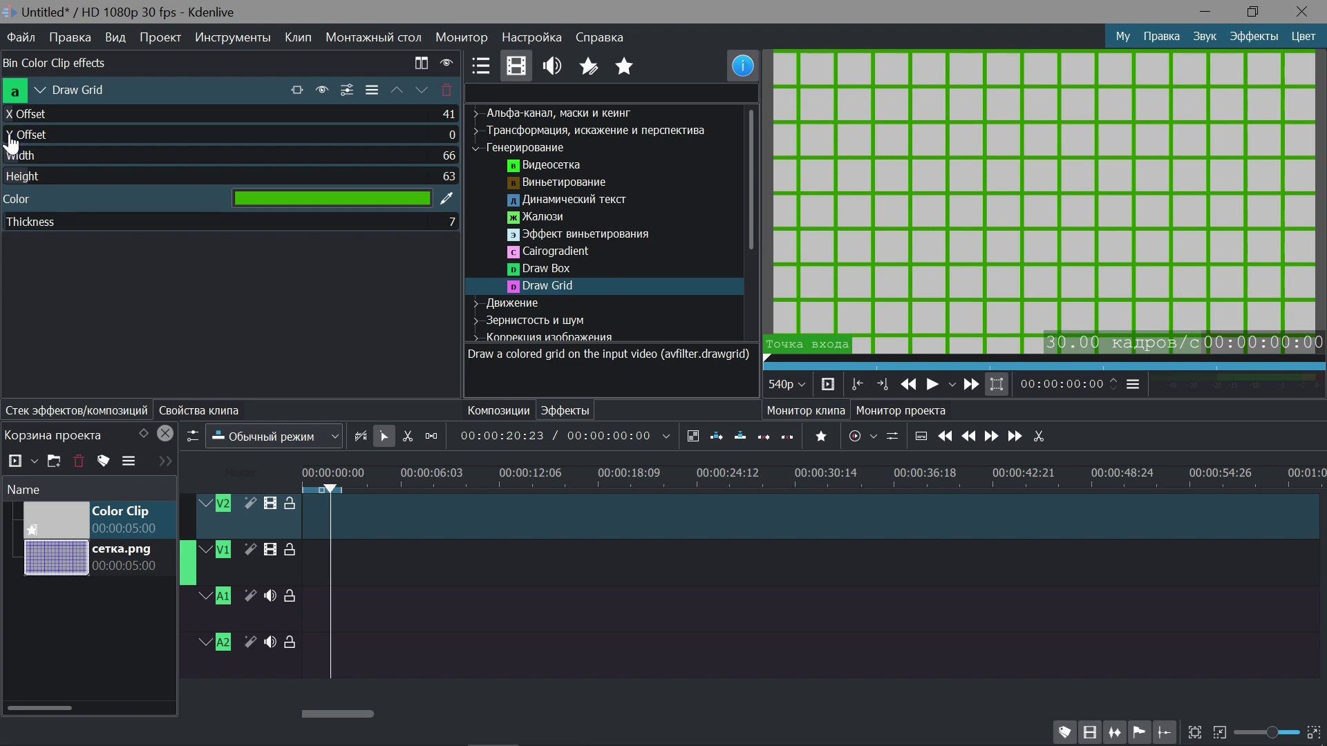
left_click_drag(11, 146, 11, 142)
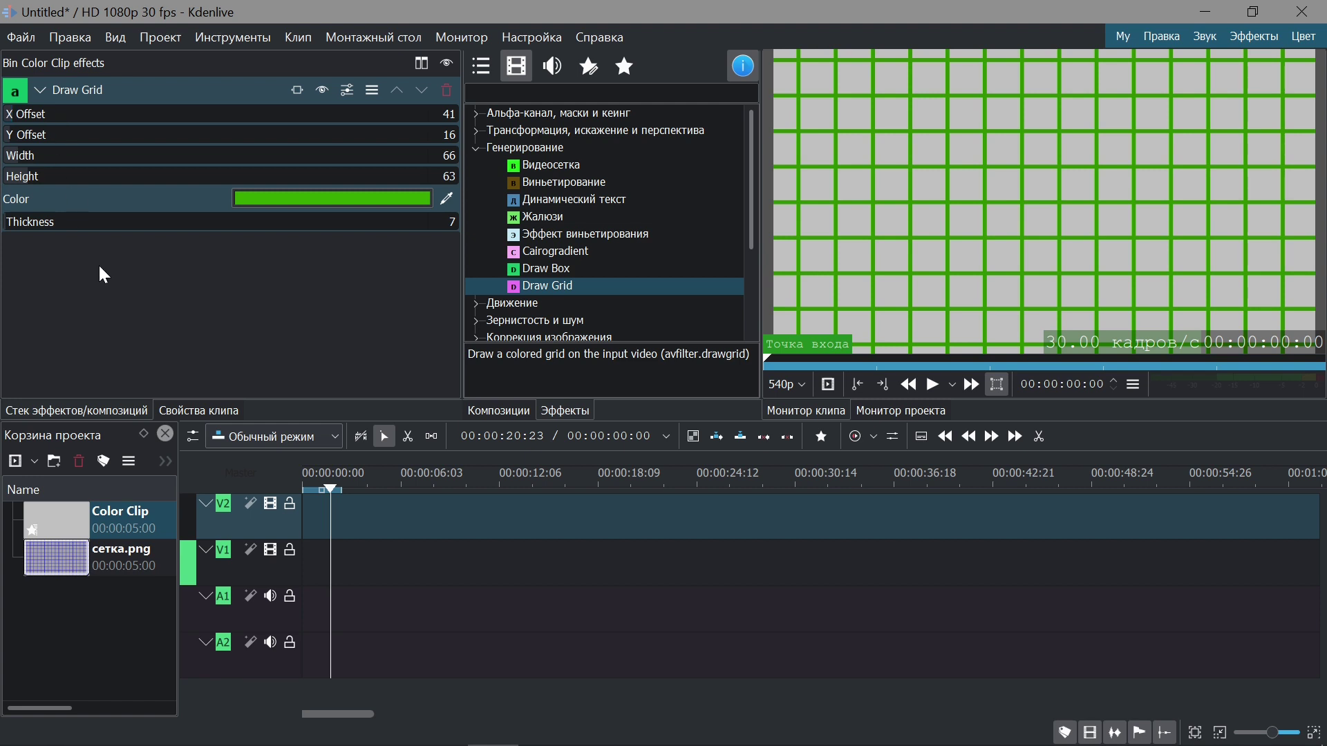
Place the Color Clip from the bin on track V2, starting about three seconds into the timeline
left_click(63, 529)
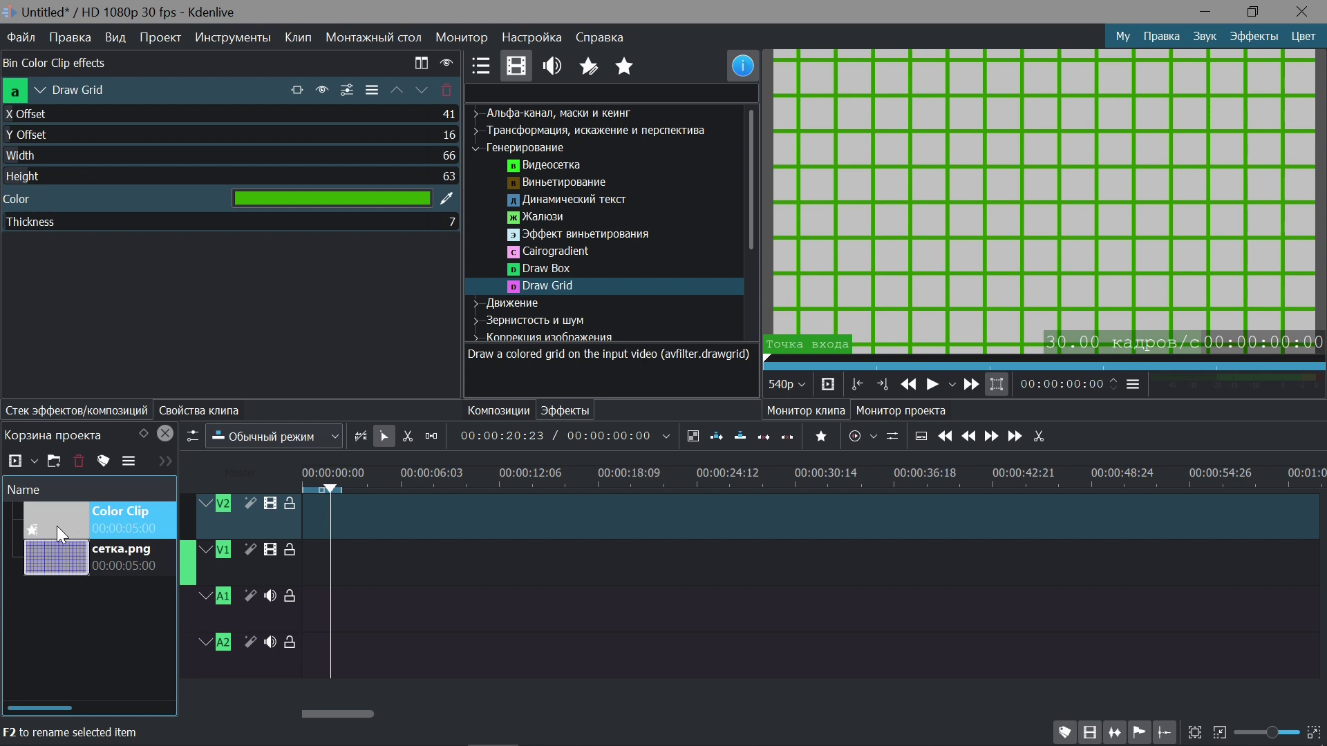
left_click_drag(60, 529, 381, 513)
left_click(392, 487)
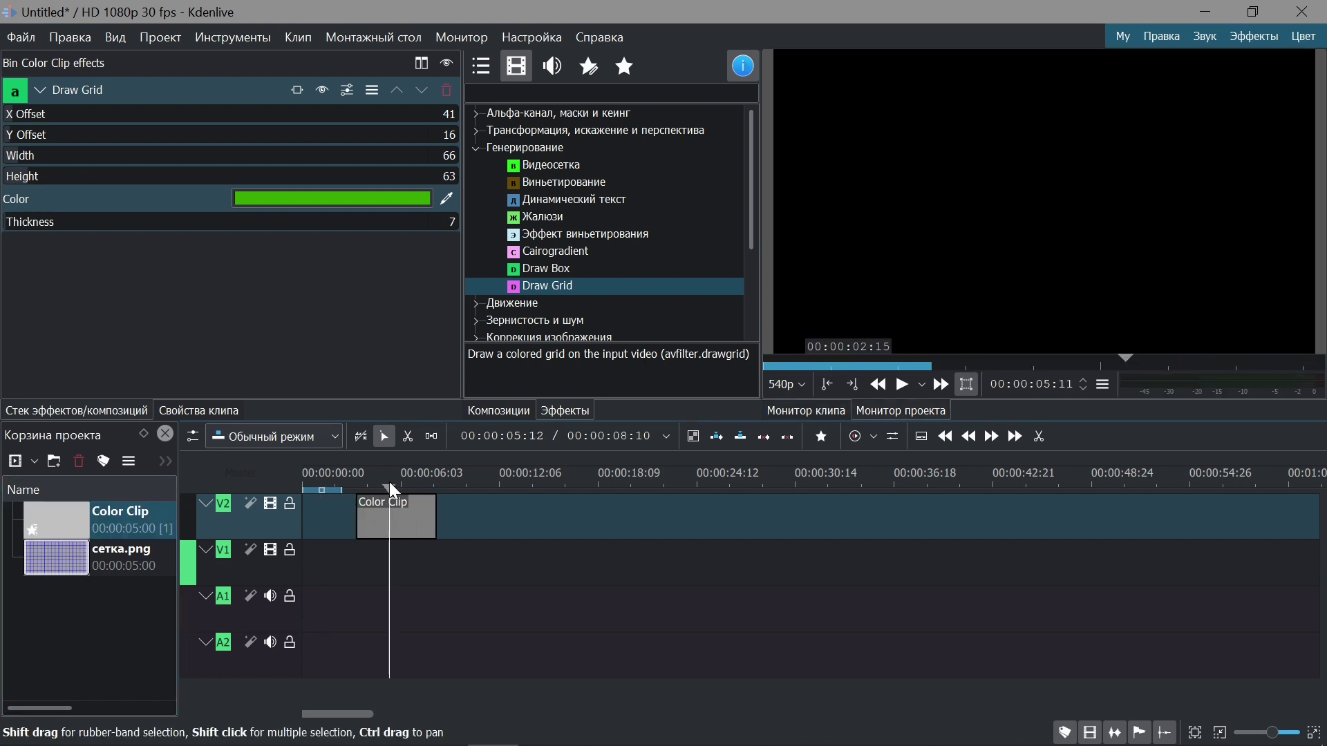
Compare the effect stack of the Color Clip on the timeline with that of its source in the project bin
left_click(408, 519)
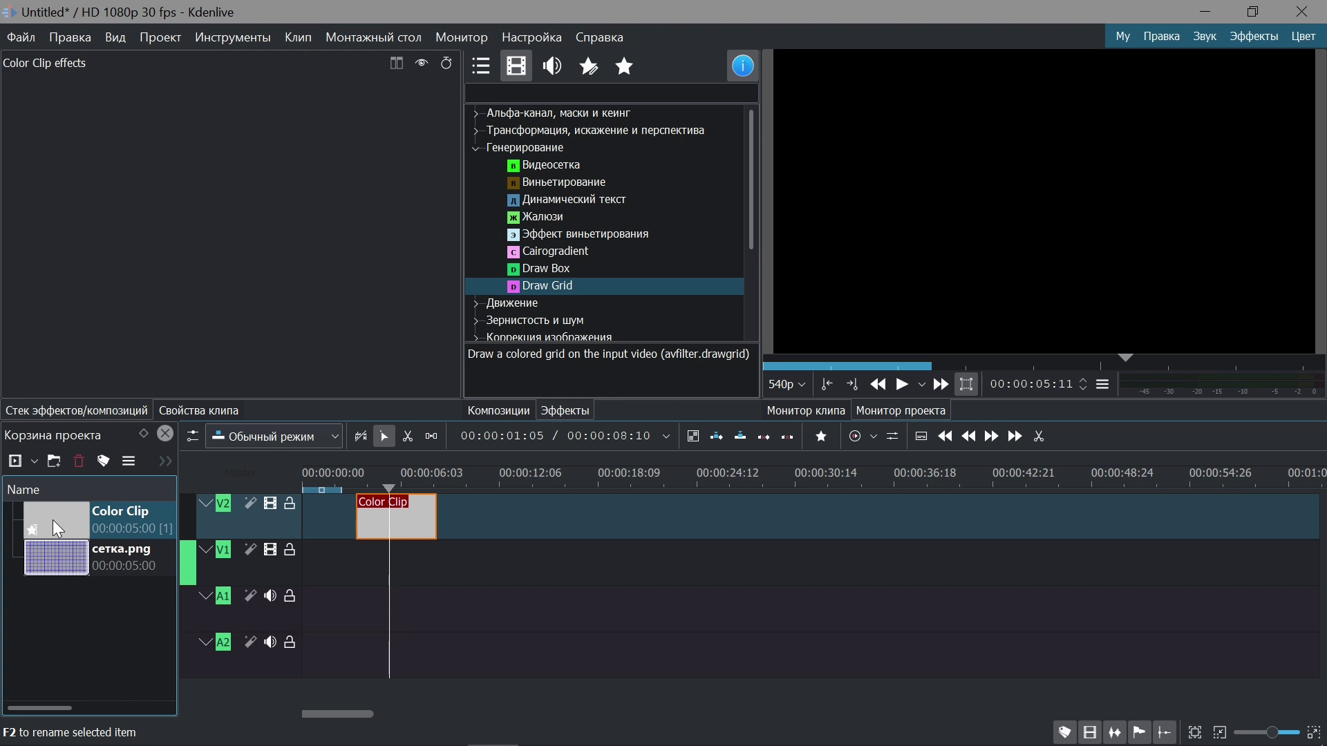
left_click(397, 489)
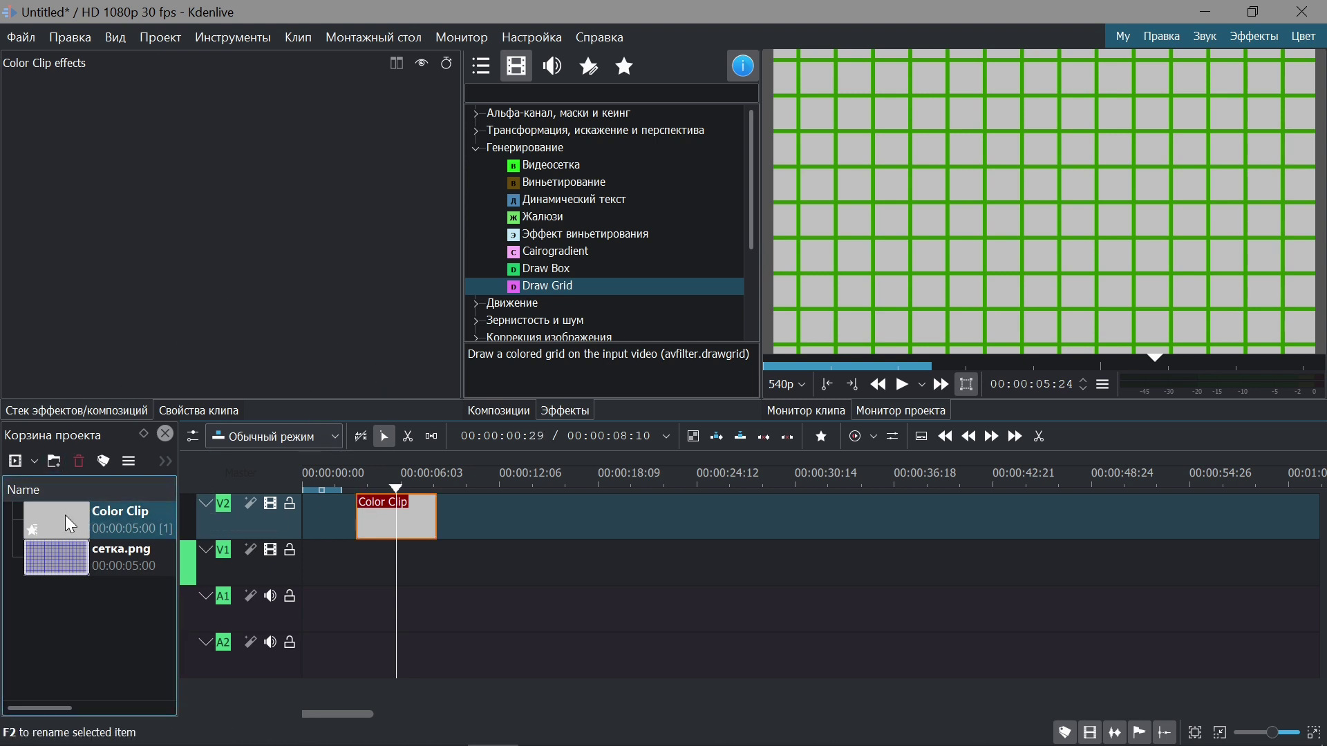
left_click(49, 532)
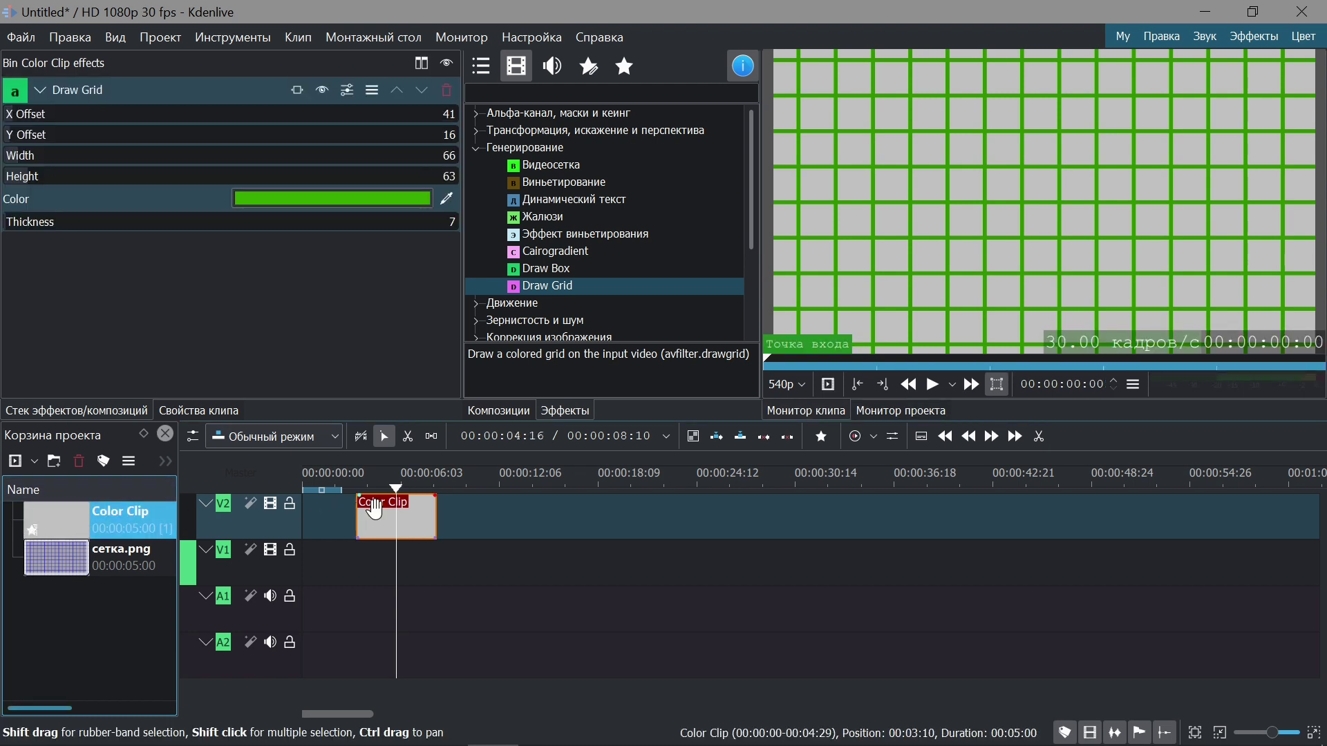
left_click(385, 505)
left_click(385, 489)
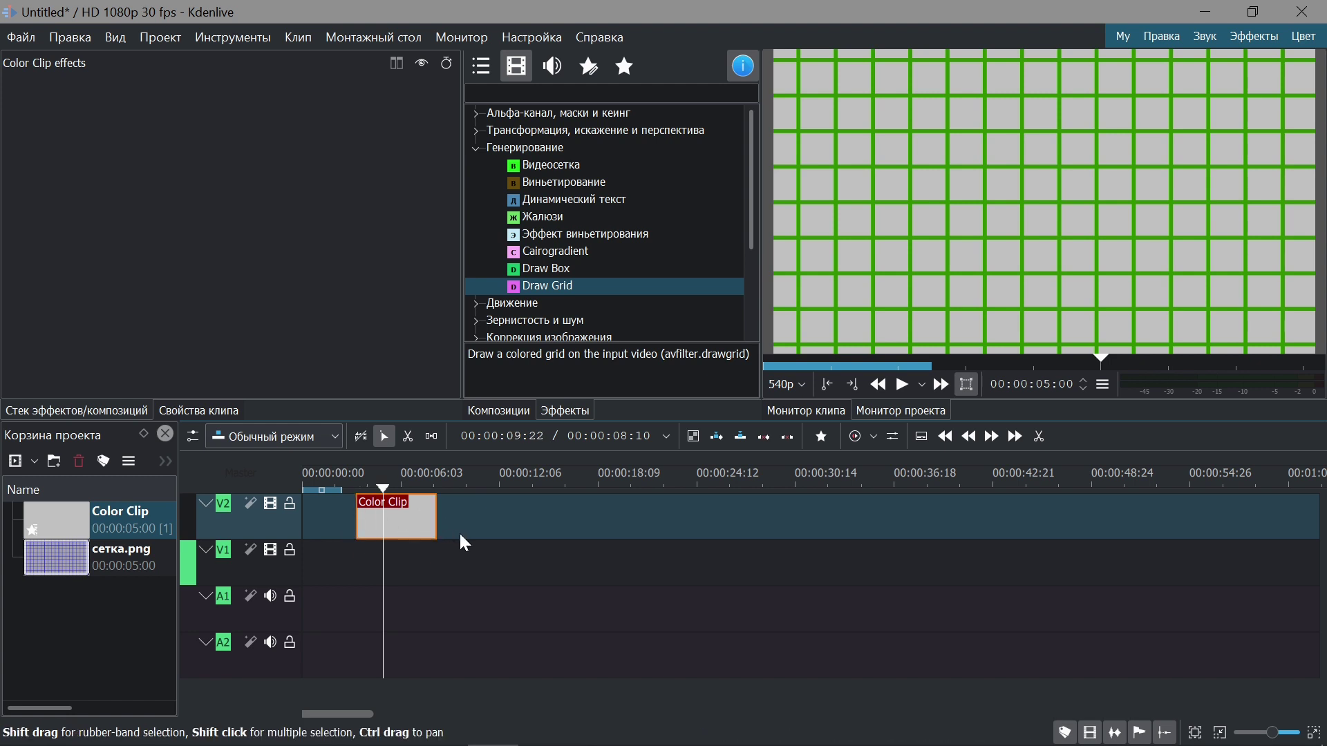
Move the Color Clip to the start of track V2 and preview a frame inside it
left_click_drag(405, 528, 353, 526)
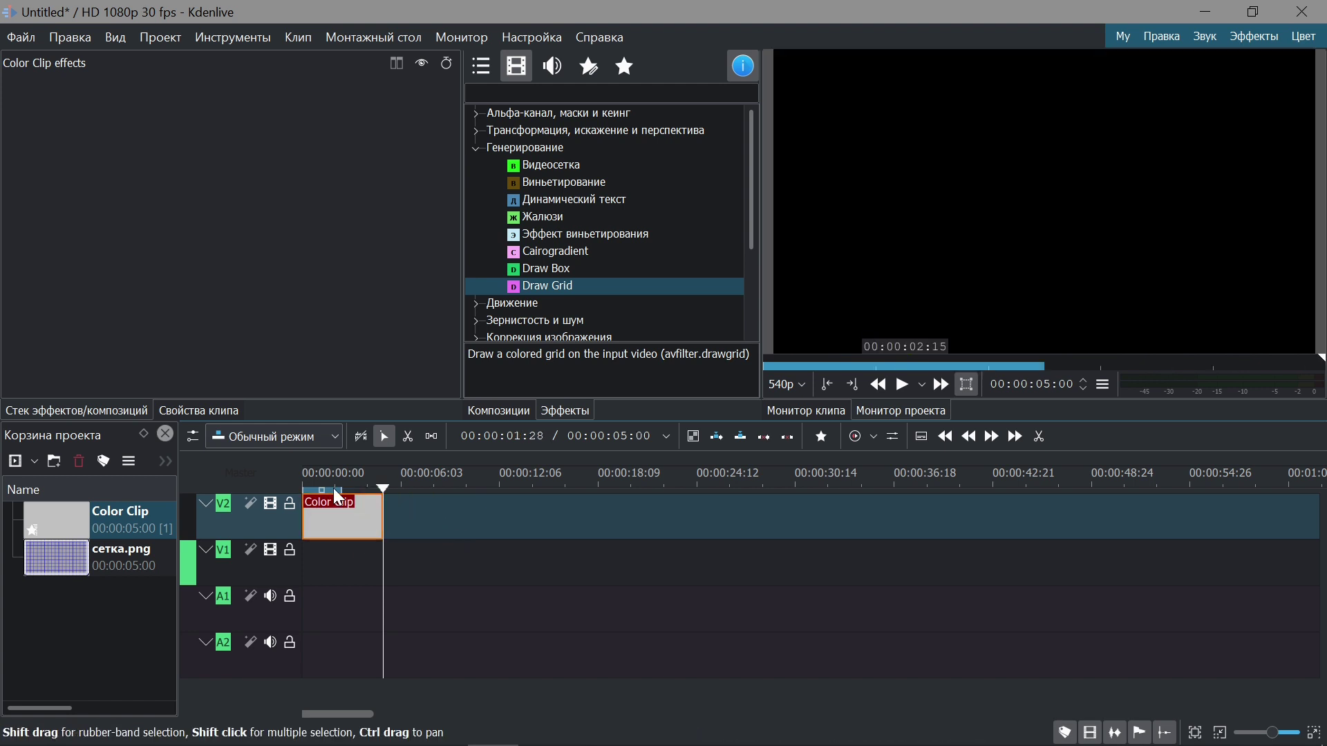
left_click(337, 487)
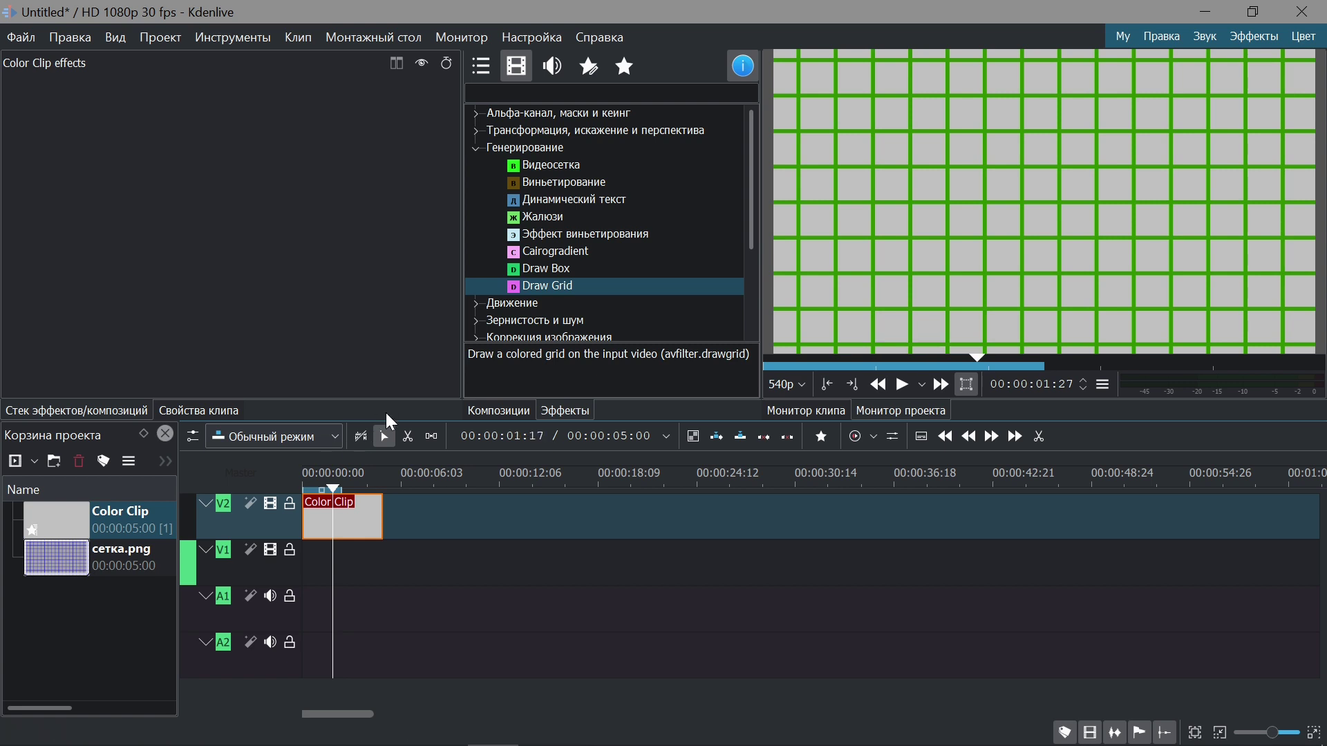
Apply the favourite effect Искажение to the Color Clip on the timeline and set its Amplitude to 273 and Frequency to 47
left_click(625, 68)
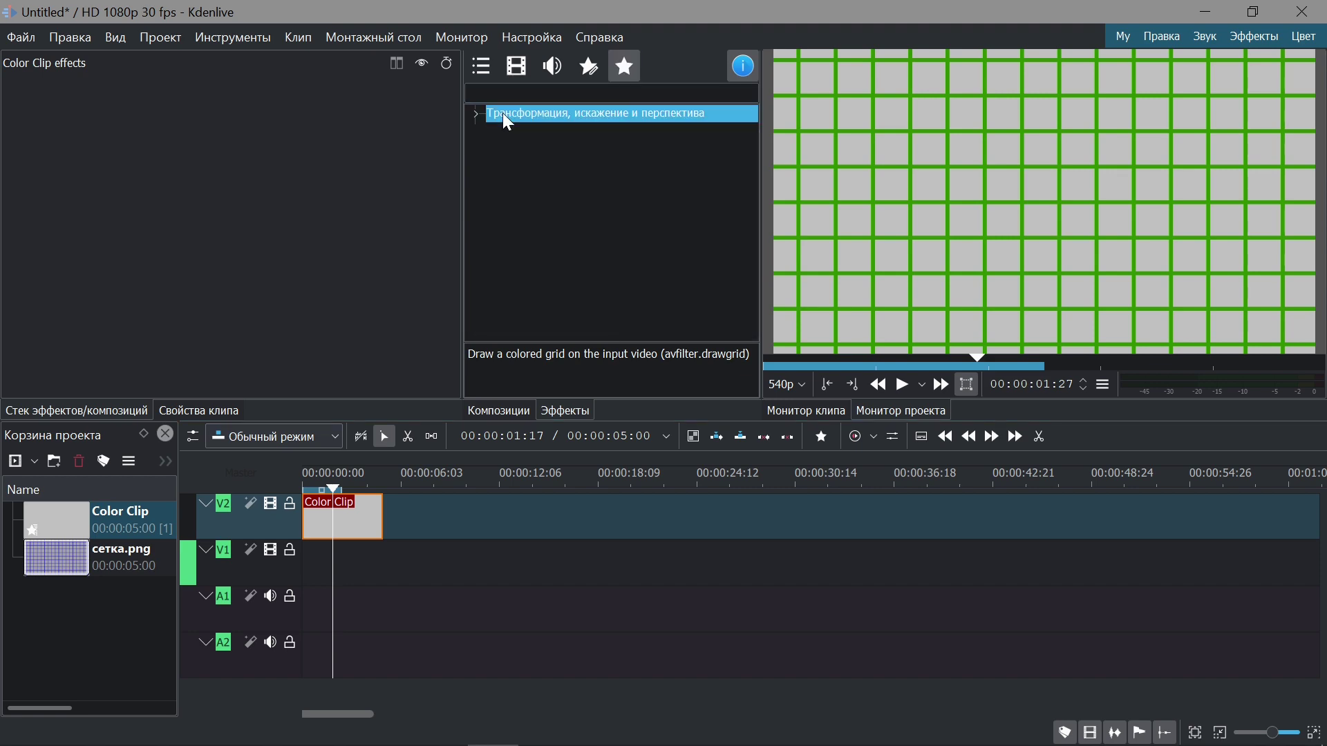
left_click(477, 117)
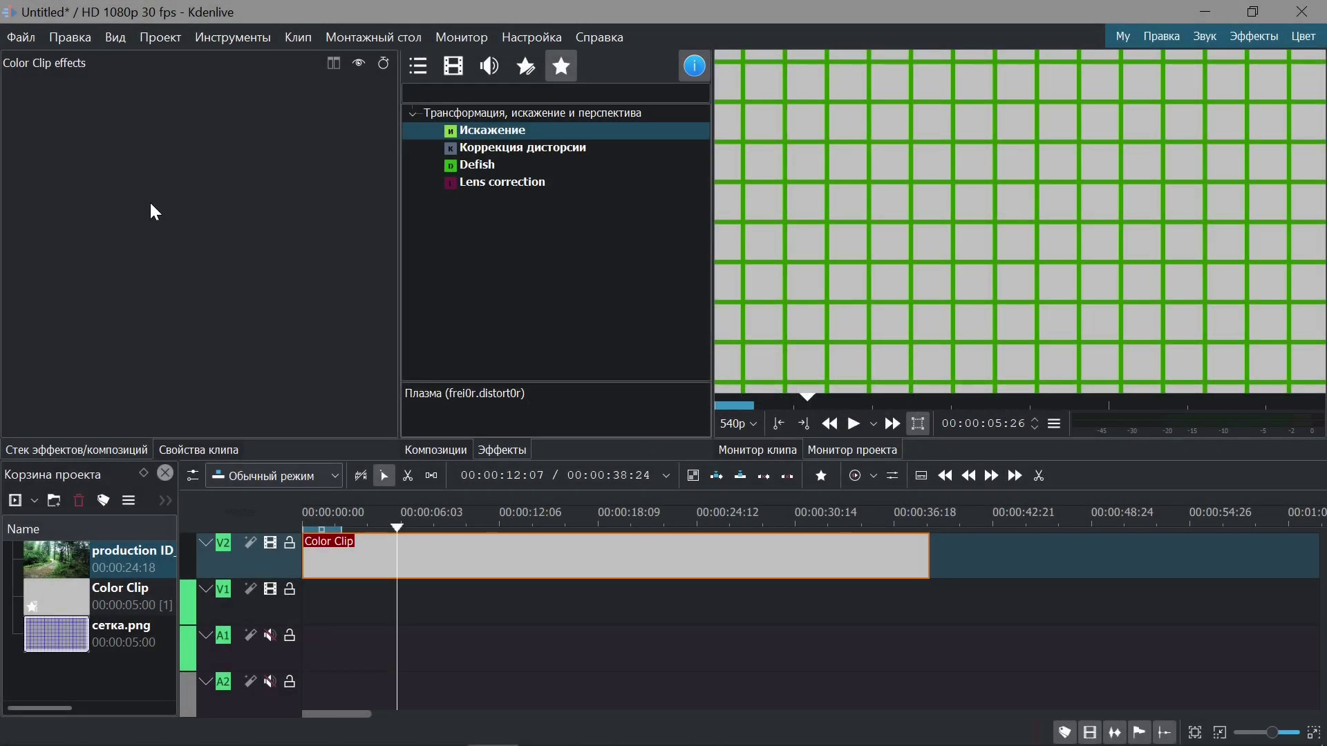
left_click(492, 132)
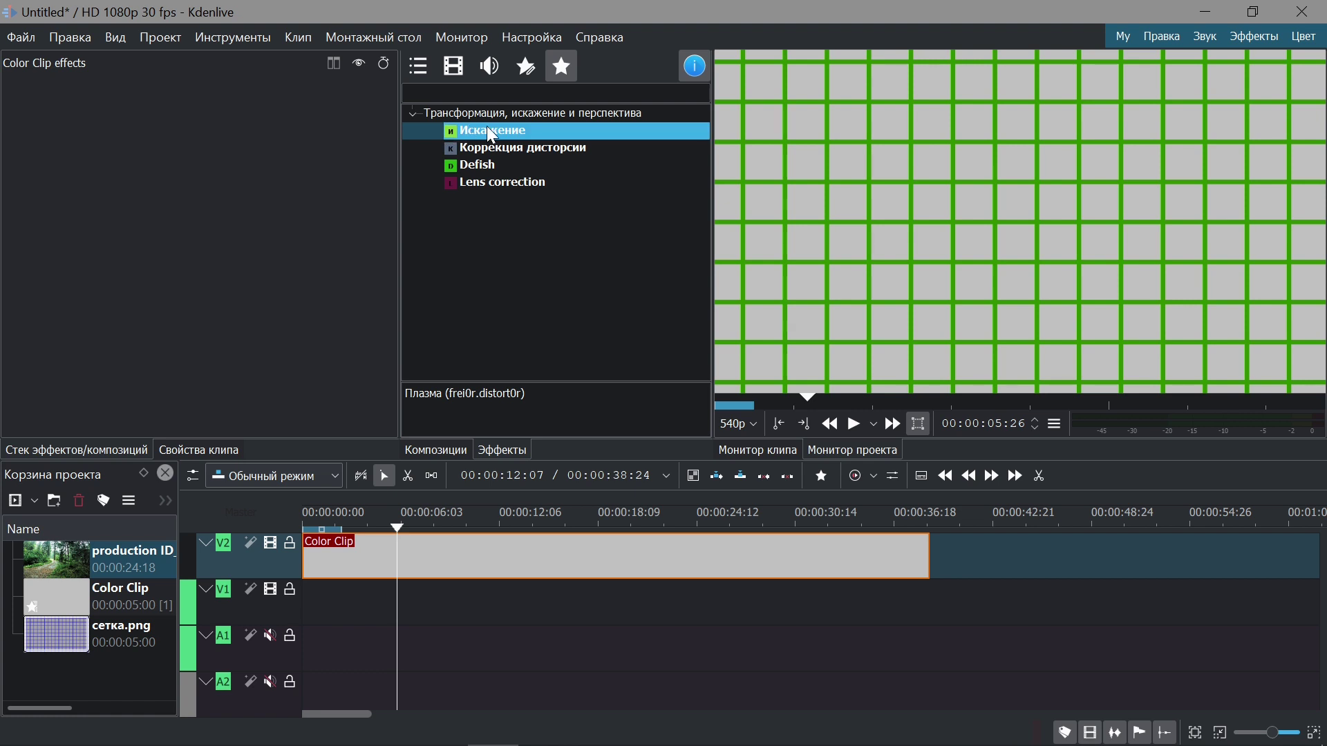
left_click_drag(492, 133, 446, 580)
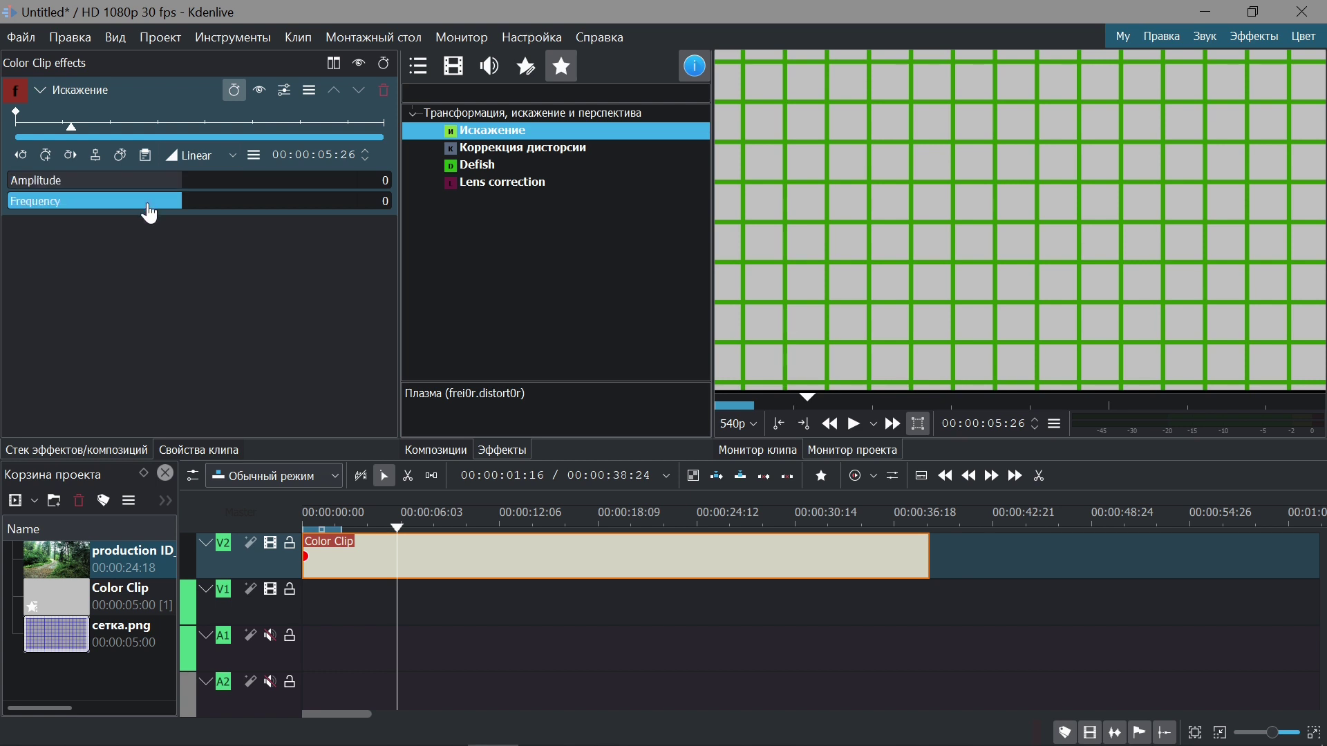
mouse_move(169, 188)
left_mouse_down()
mouse_move(228, 191)
mouse_move(154, 207)
mouse_move(188, 208)
left_mouse_up()
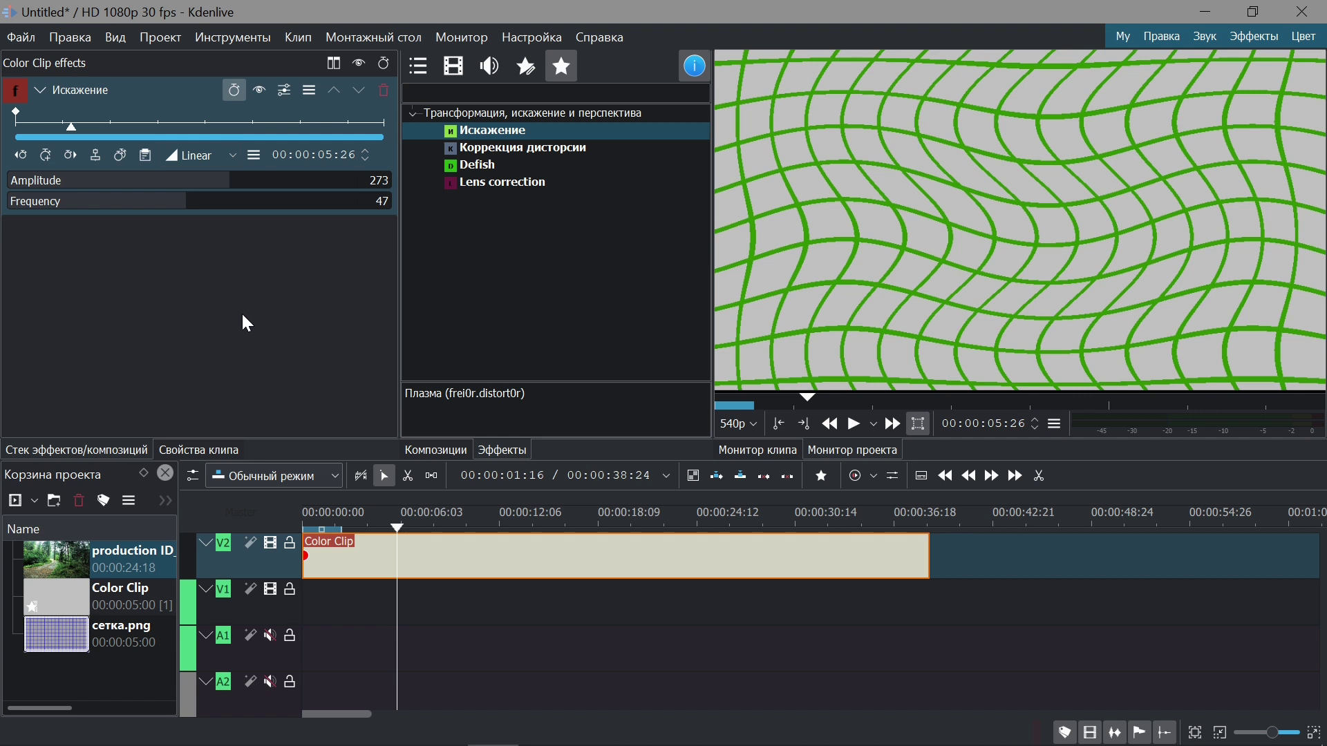
Play the Color Clip and set the Amplitude of its Искажение effect to -273 during playback
left_click(856, 428)
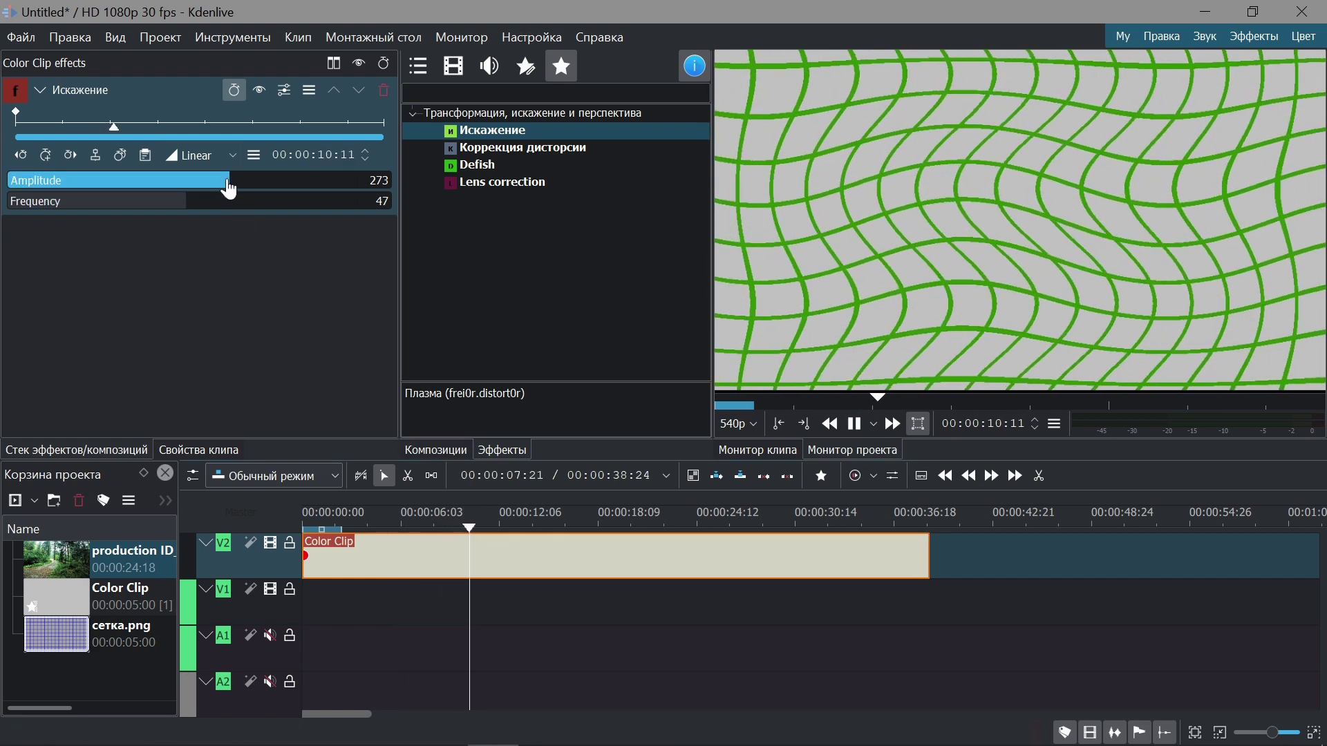
left_click_drag(231, 190, 138, 182)
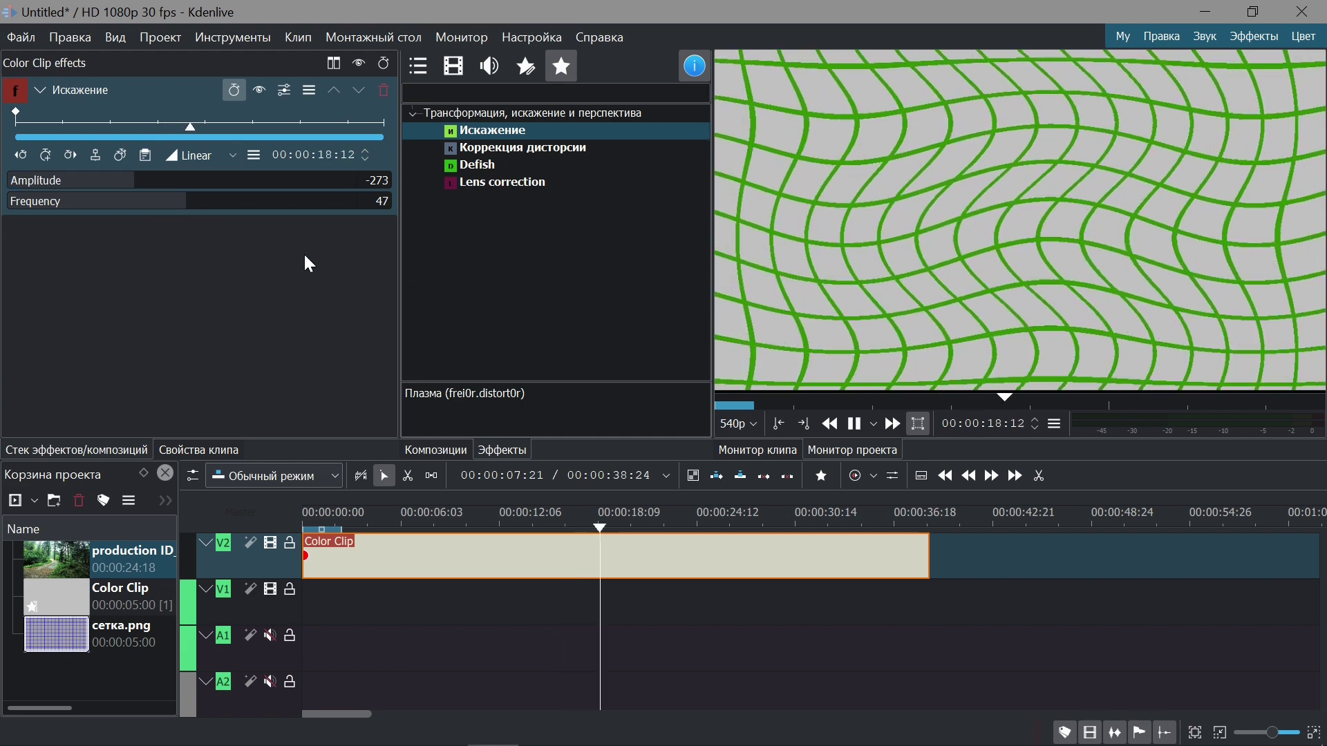
left_click(854, 432)
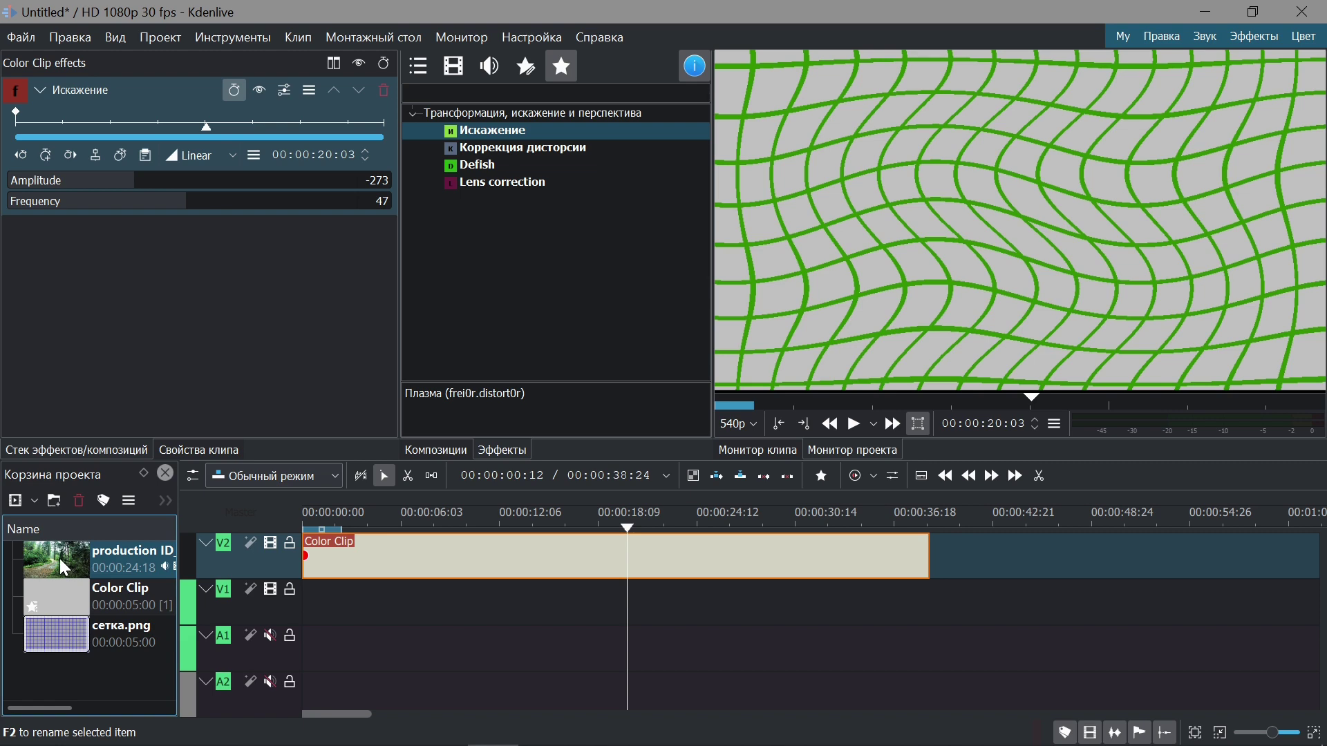
Place production ID_5103081.mp4 directly after the Color Clip on track V2 and copy the Color Clip's Искажение effect onto it
left_click_drag(65, 568, 935, 571)
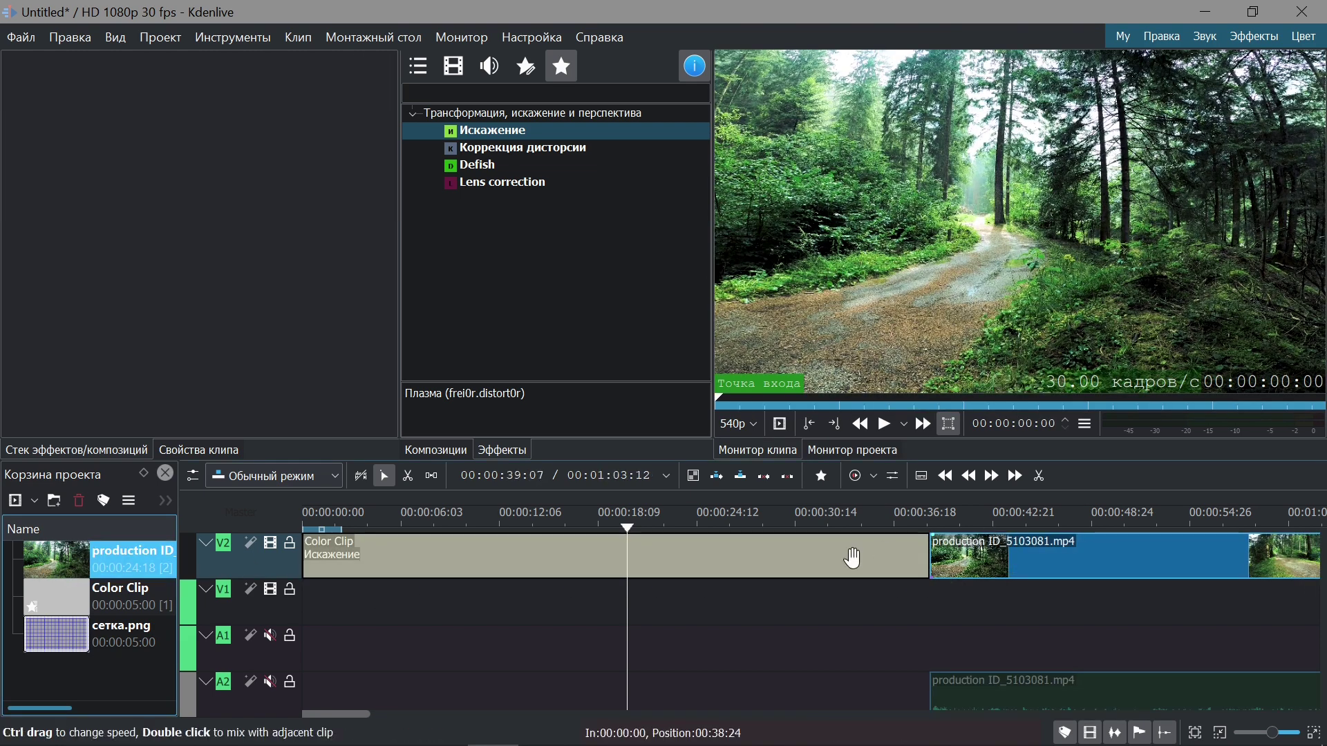
left_click(854, 557)
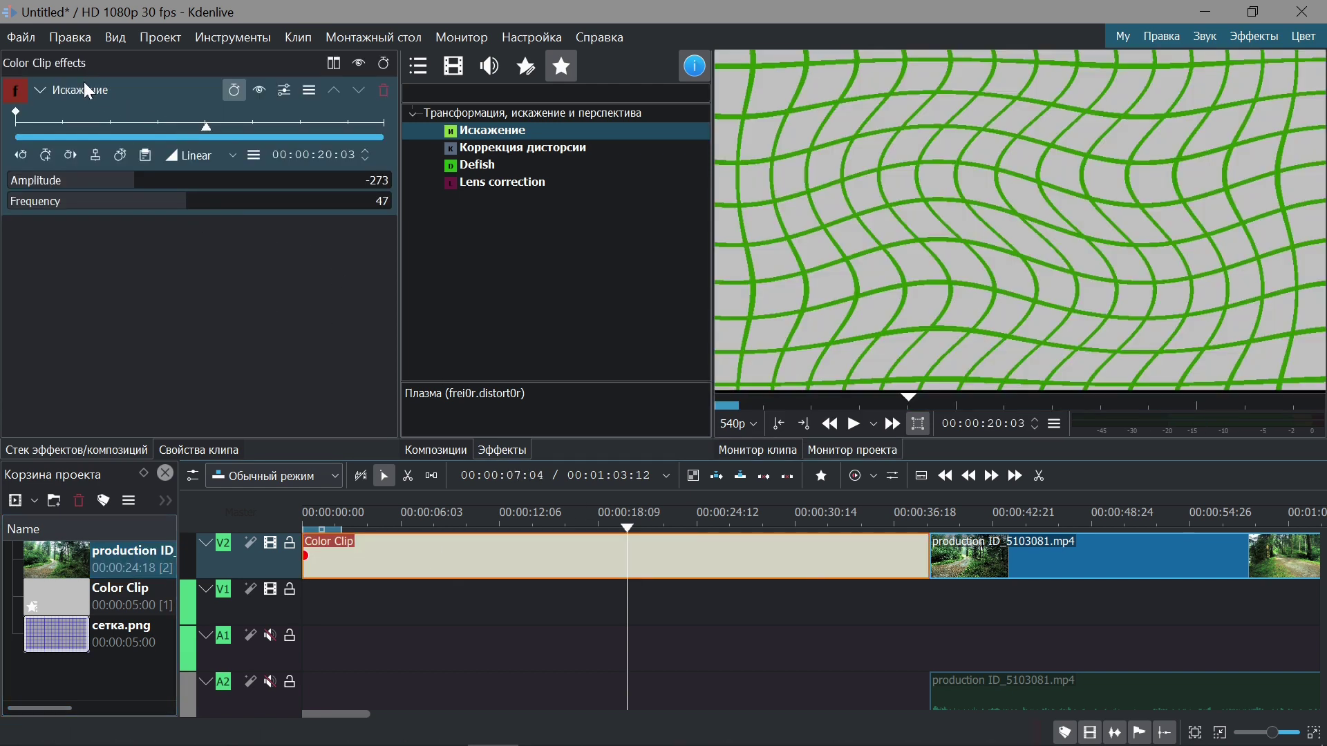
left_click_drag(86, 93, 1003, 560)
left_click(1005, 529)
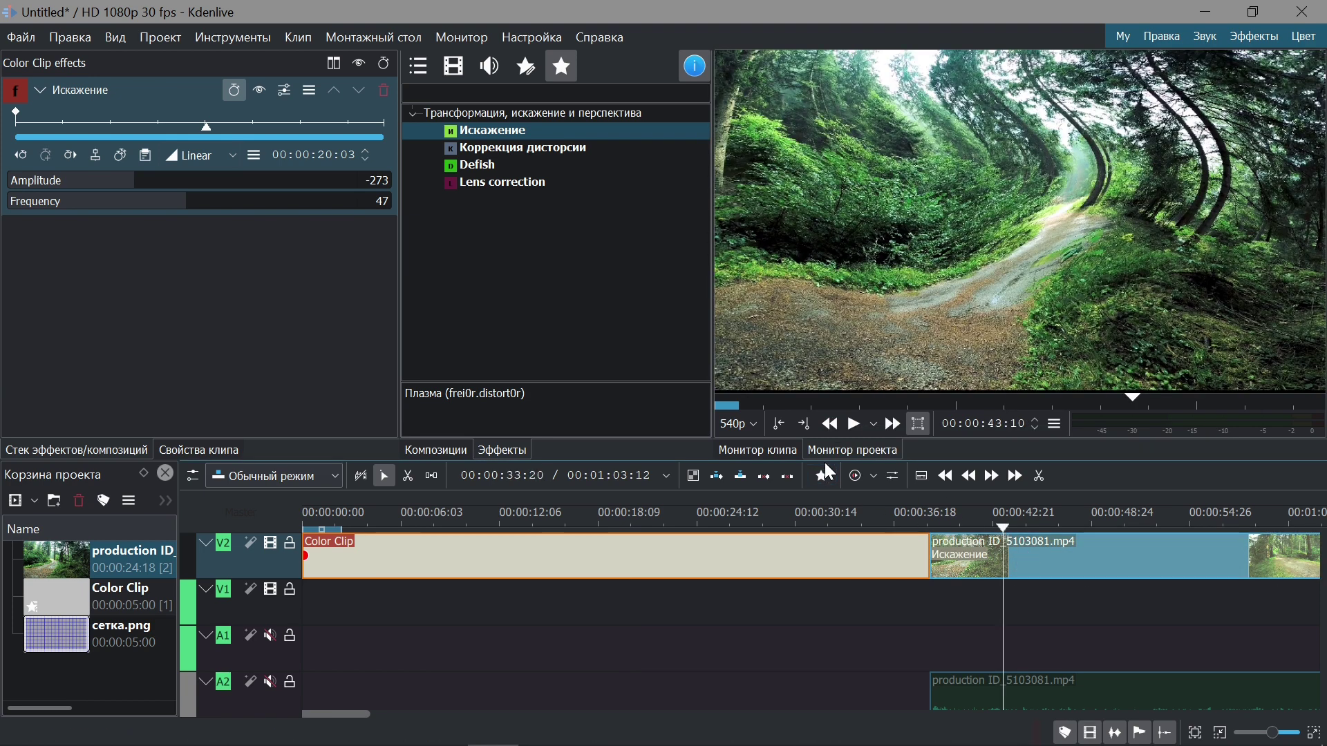
Temporarily disable Искажение on both timeline clips, preview production ID_5103081.mp4 without distortion, and re-enable the effect
left_click(260, 91)
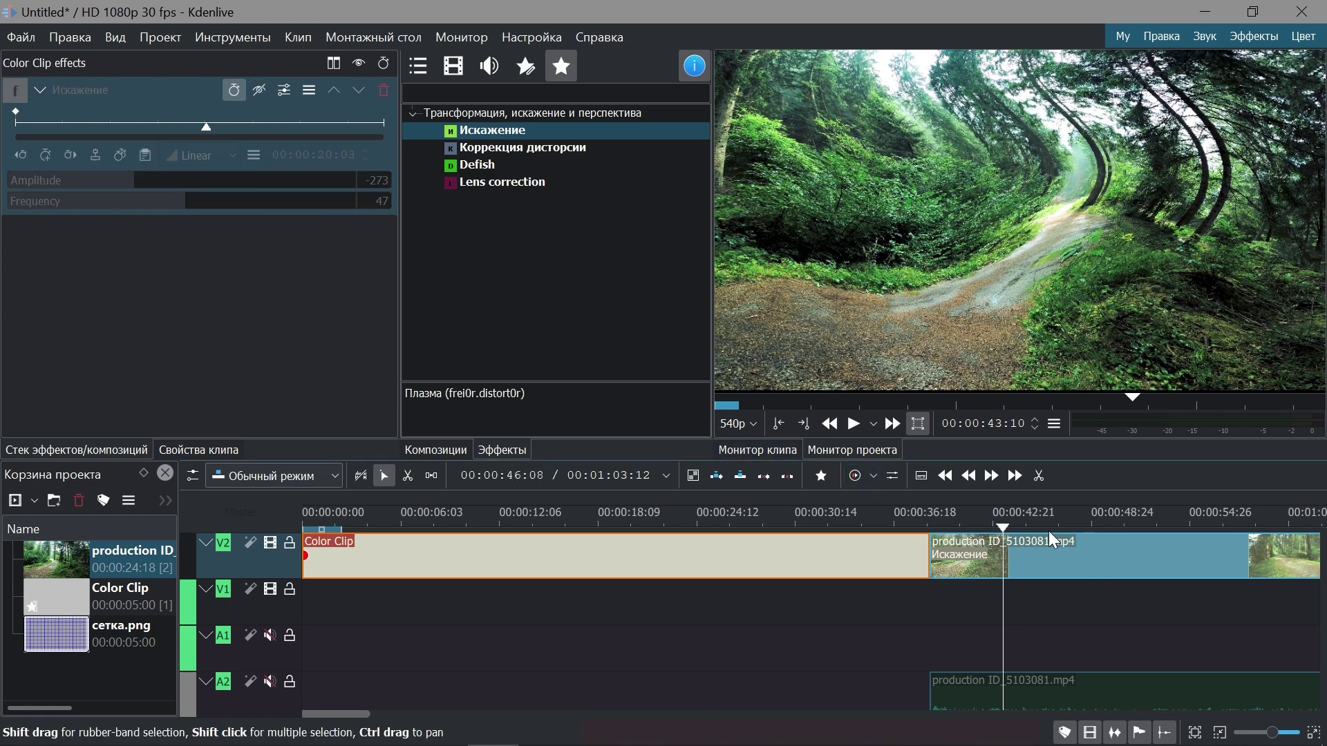
left_click_drag(1049, 531, 1010, 529)
left_click(1106, 559)
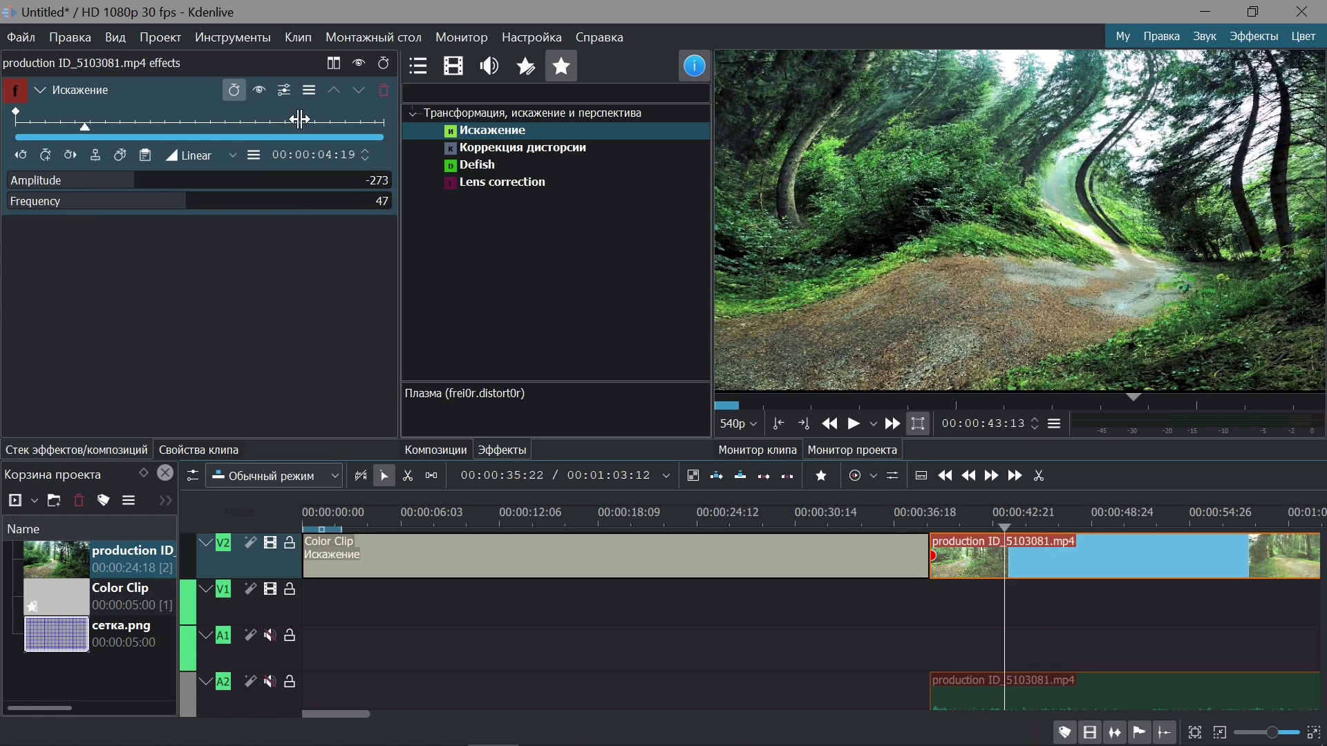
left_click(260, 91)
left_click(855, 423)
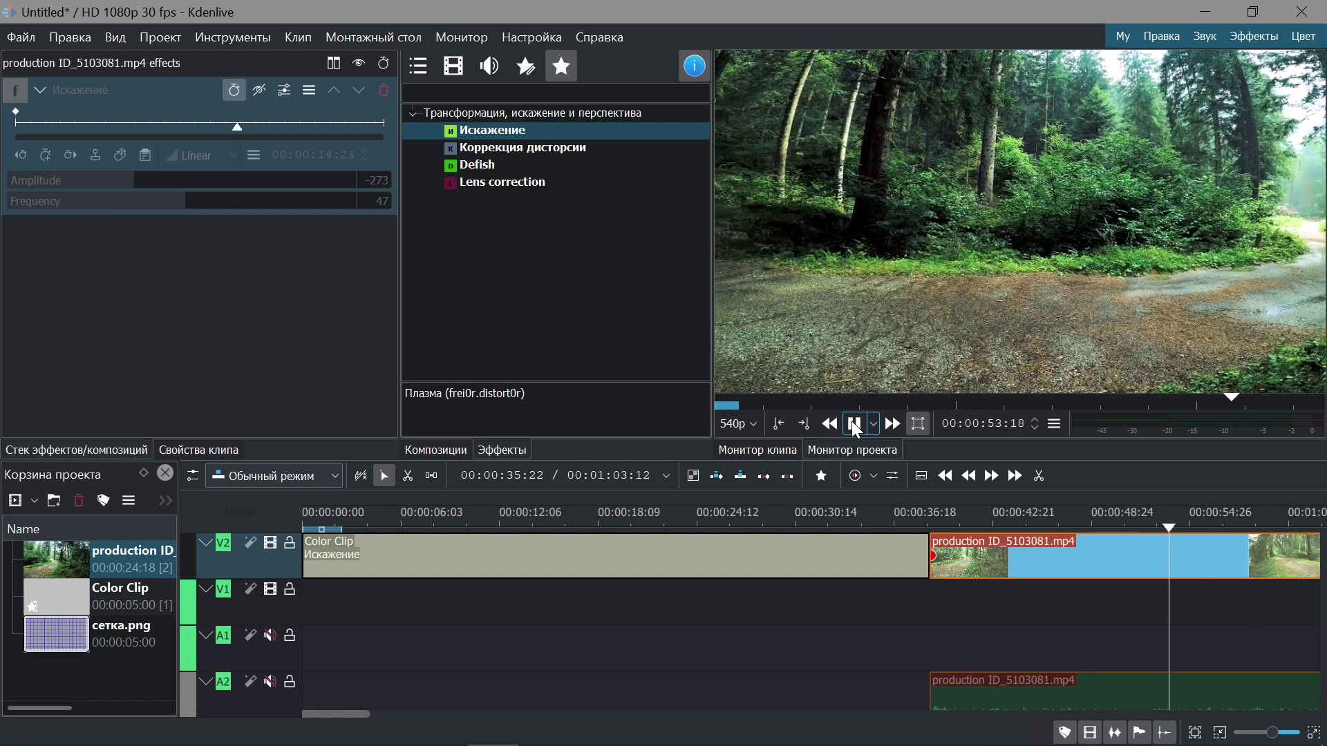
left_click(854, 424)
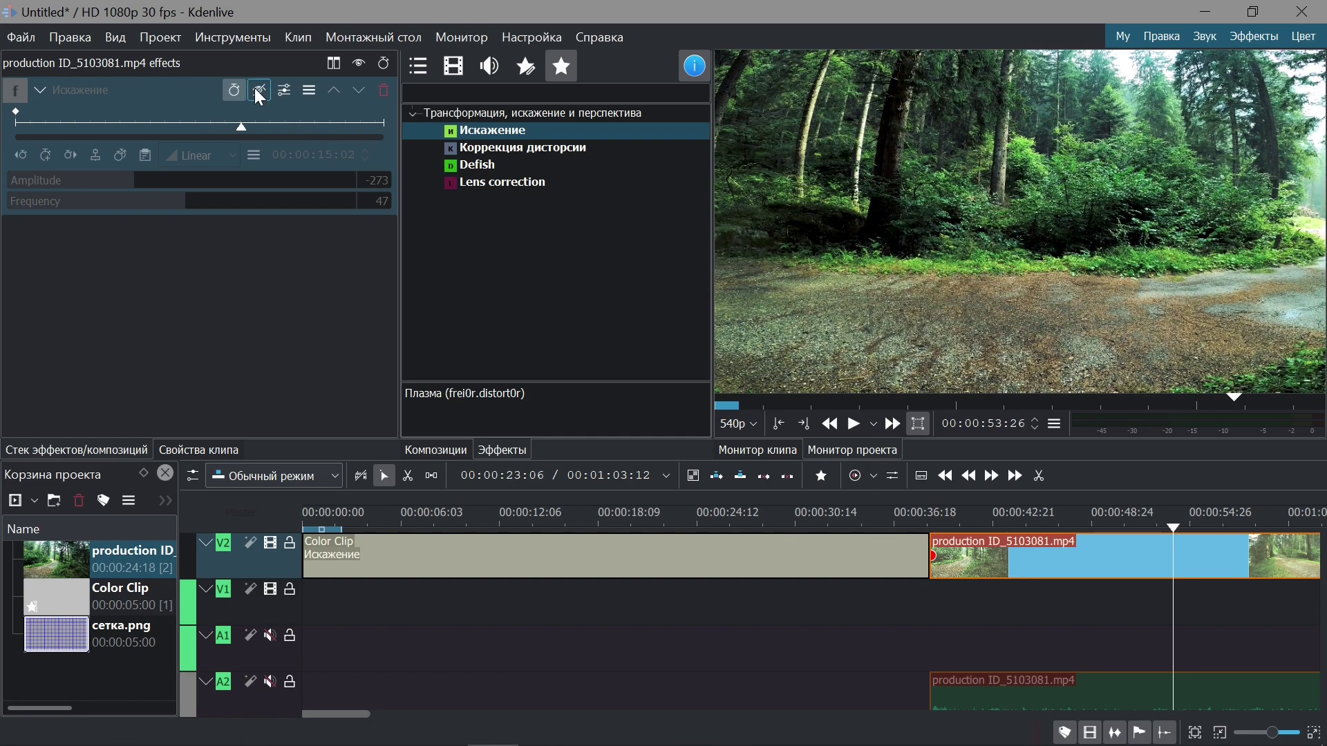
left_click(260, 90)
left_click(657, 563)
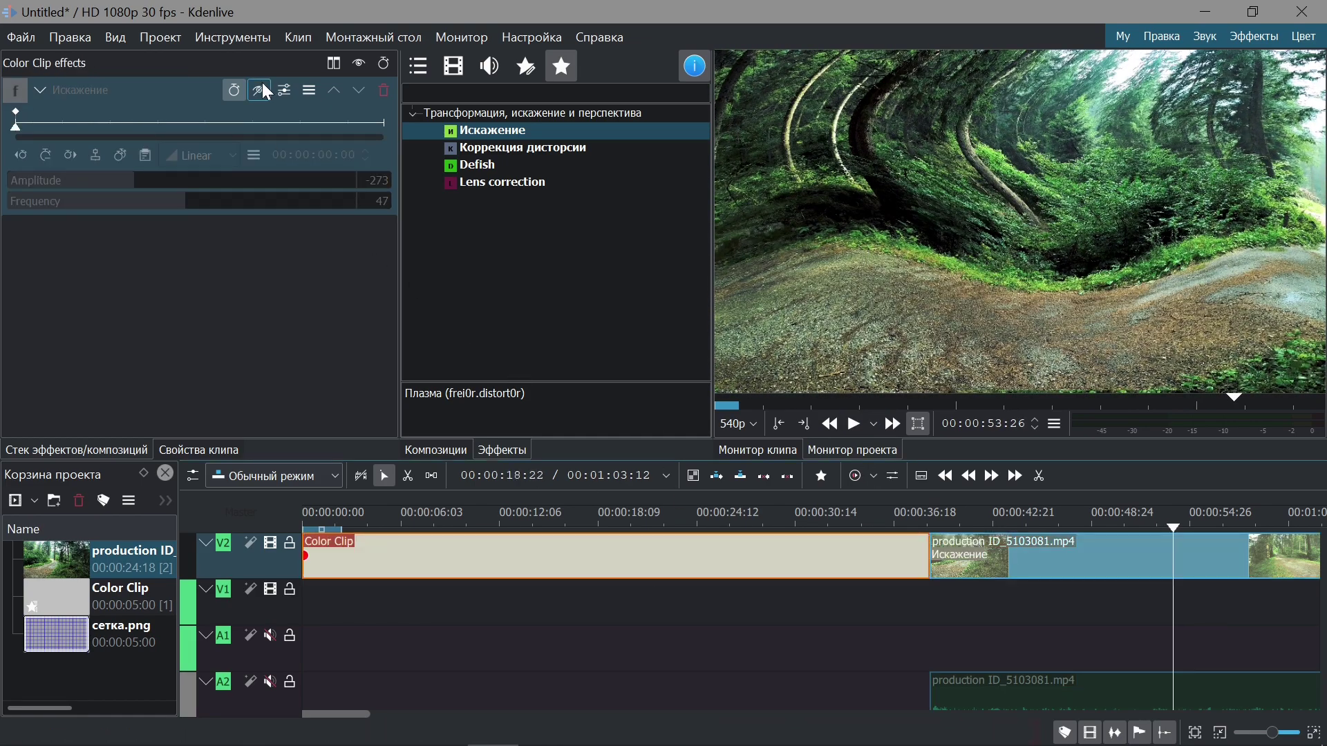
Play the distorted production ID_5103081.mp4 clip from about 40 seconds on the timeline
left_click(968, 532)
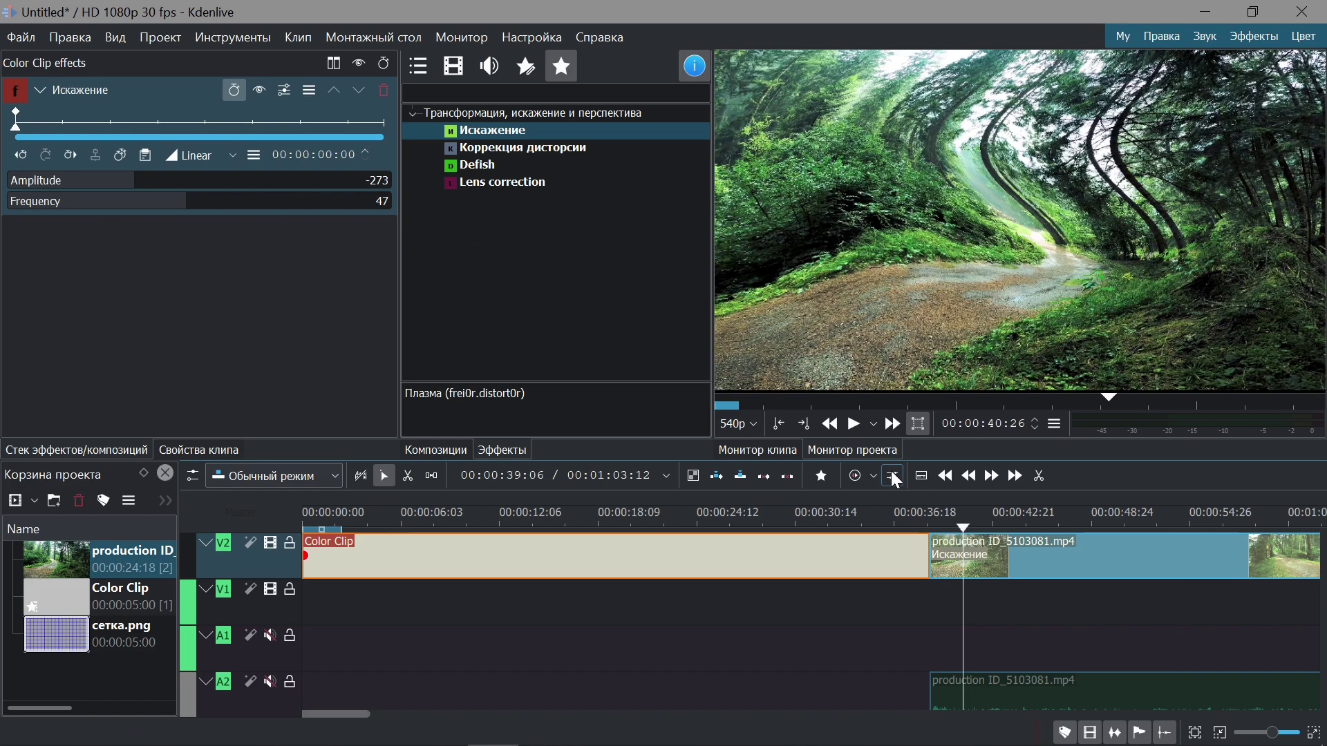
left_click(849, 425)
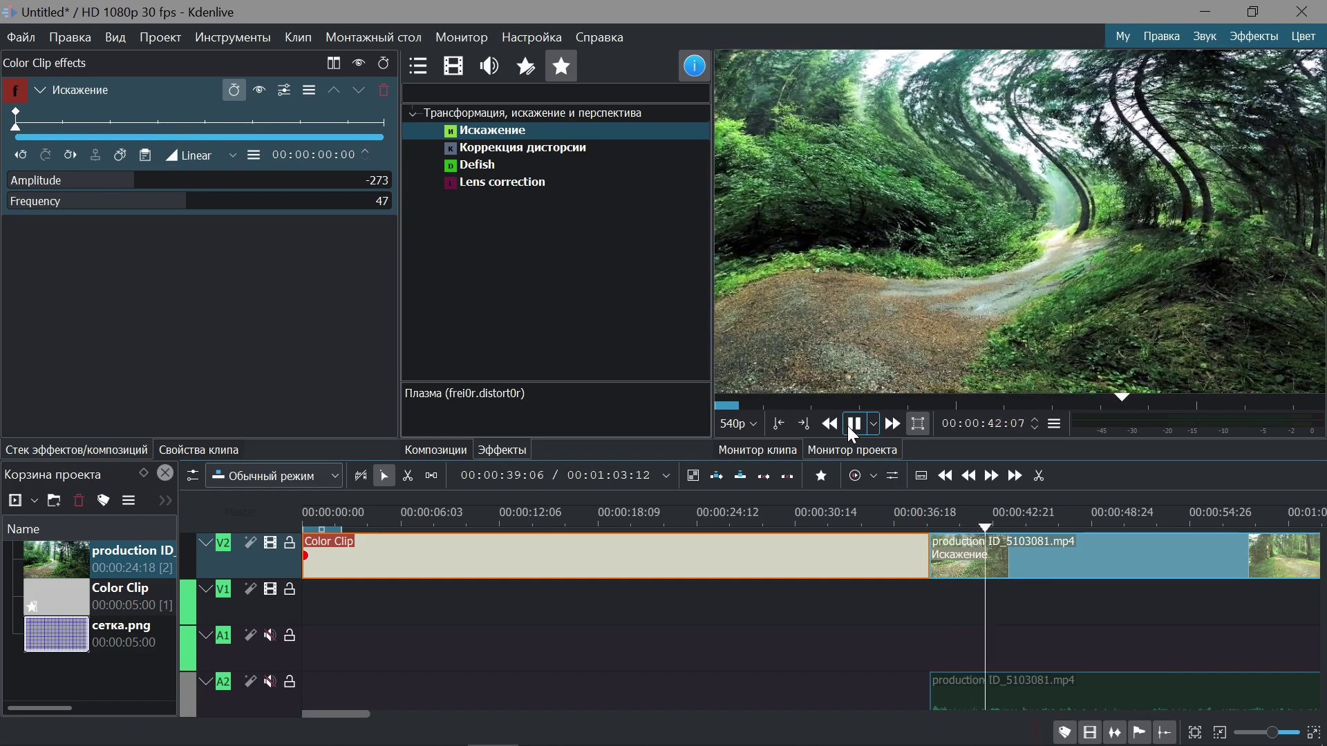
left_click(854, 424)
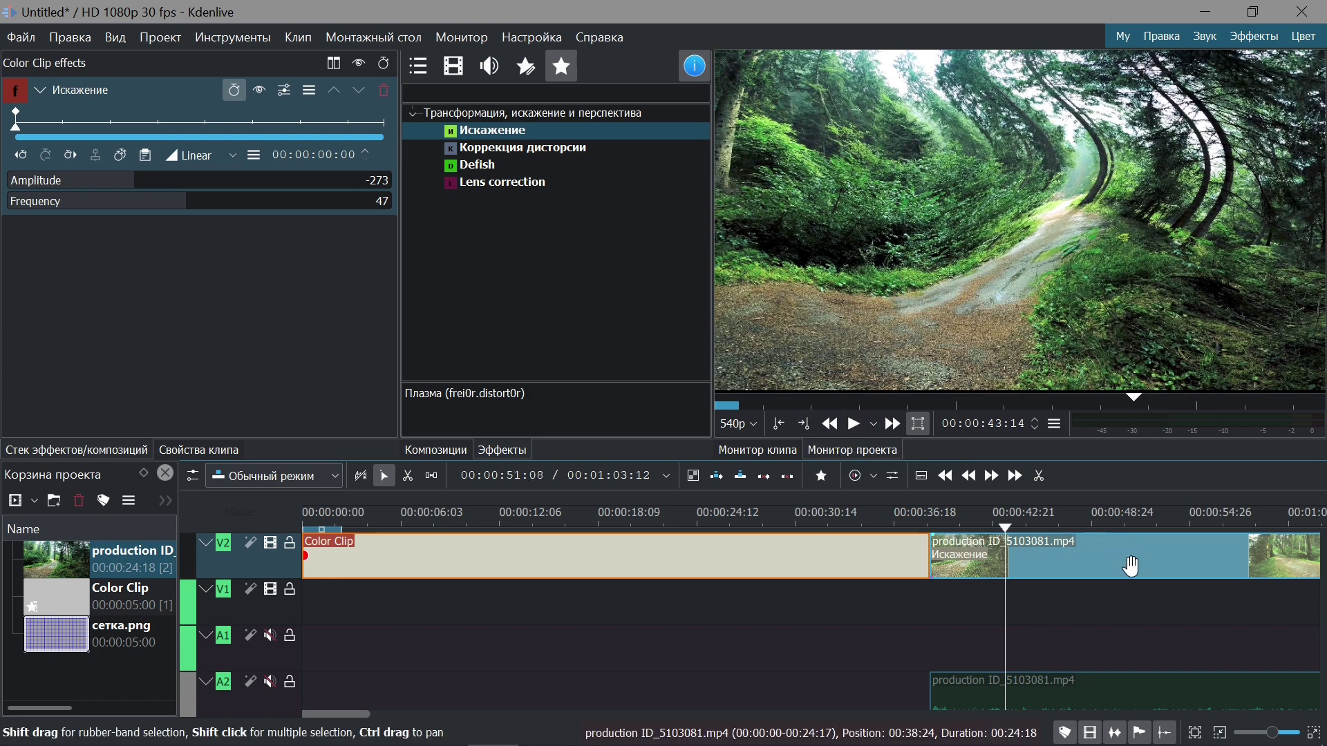
Move production ID_5103081.mp4 to track V1 so it ends together with the Color Clip above, and turn on the multitrack view
left_click_drag(1116, 560, 729, 592)
left_click(635, 526)
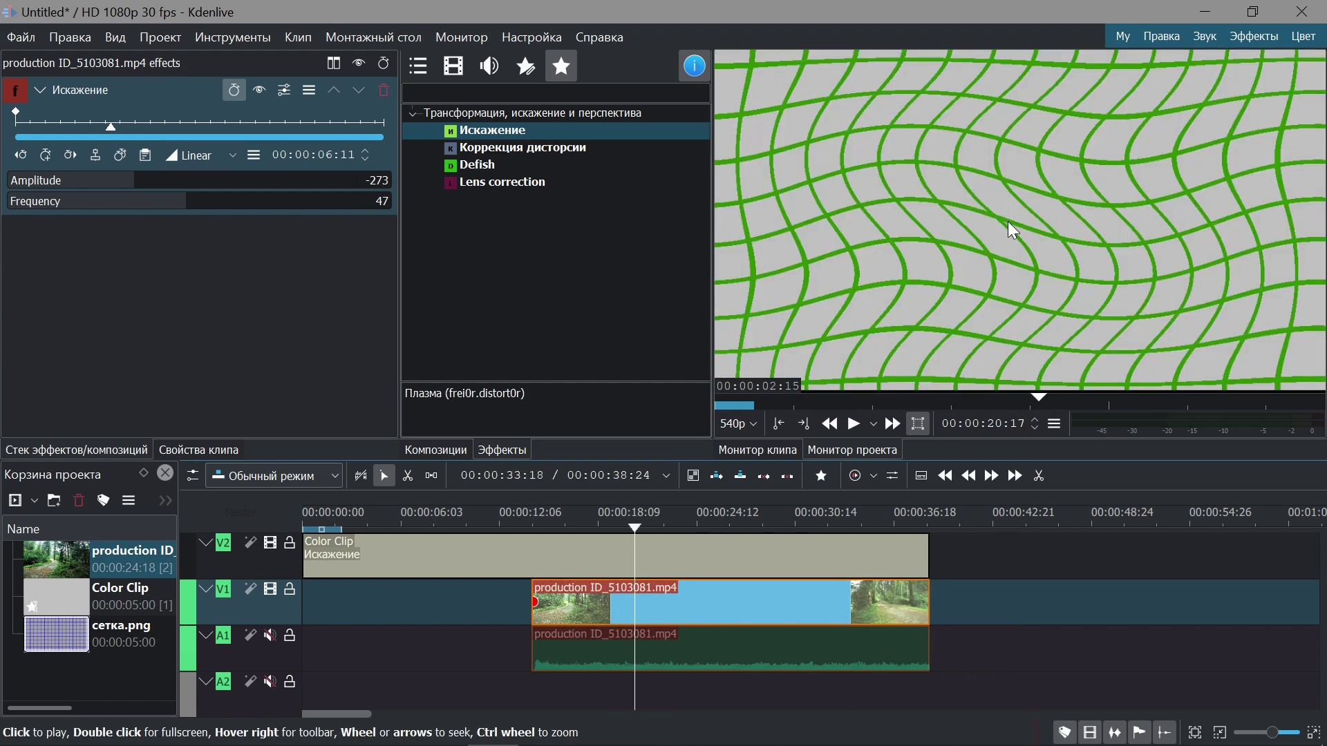
right_click(912, 161)
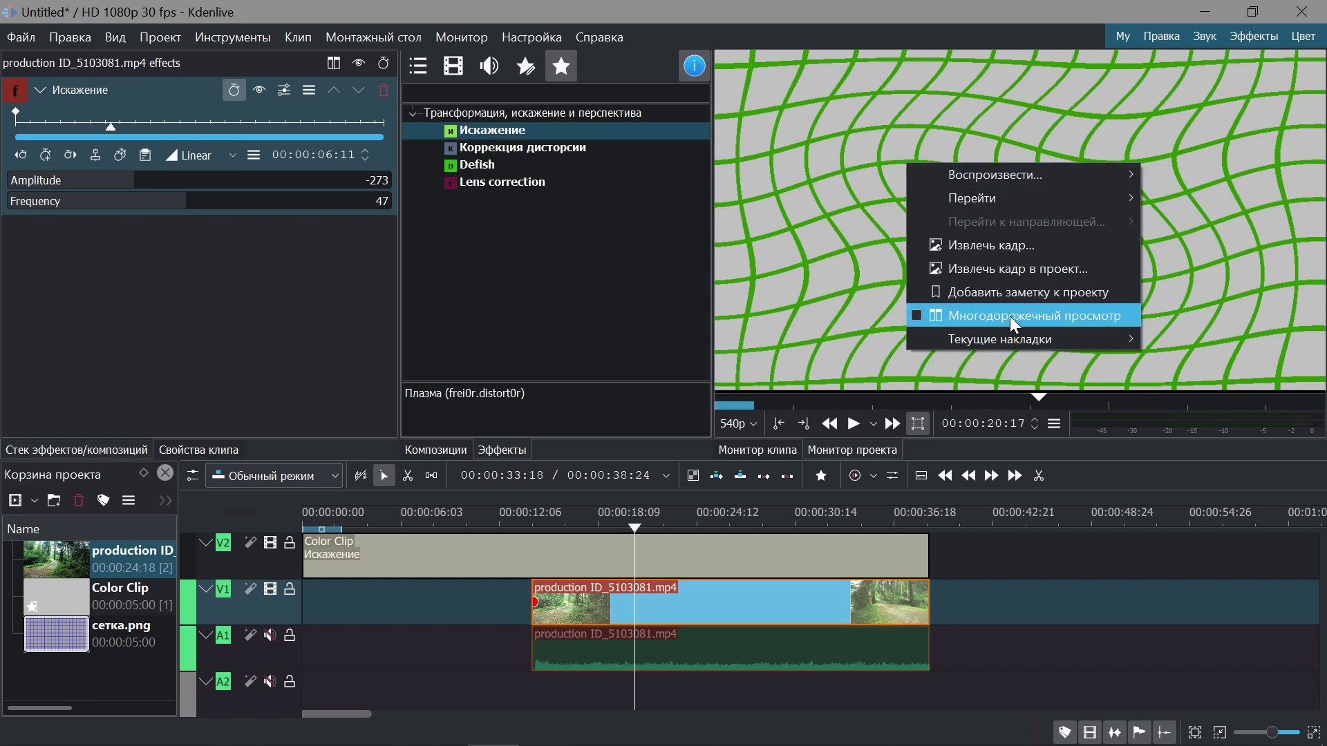
left_click(1093, 324)
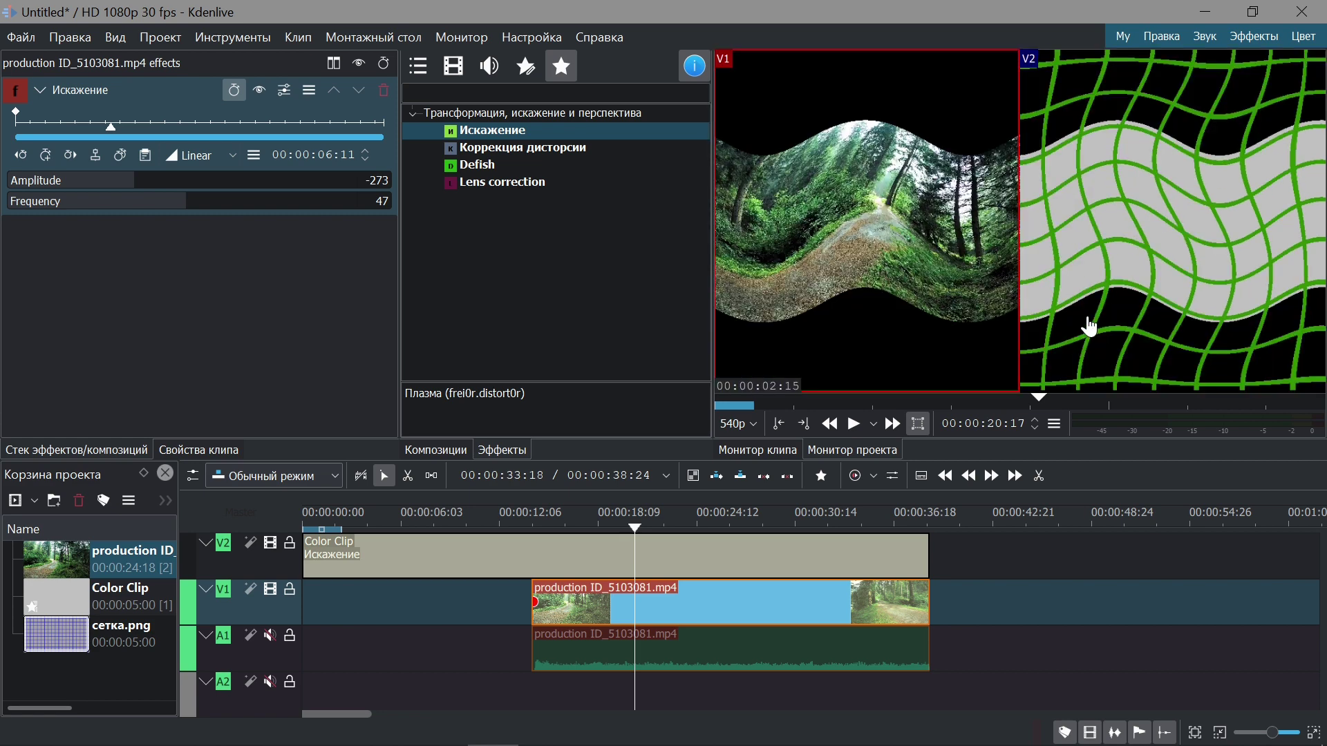
Enlarge the project monitor and play the two distorted tracks side by side
left_click_drag(713, 337, 604, 334)
left_click_drag(719, 461, 764, 553)
left_click(748, 513)
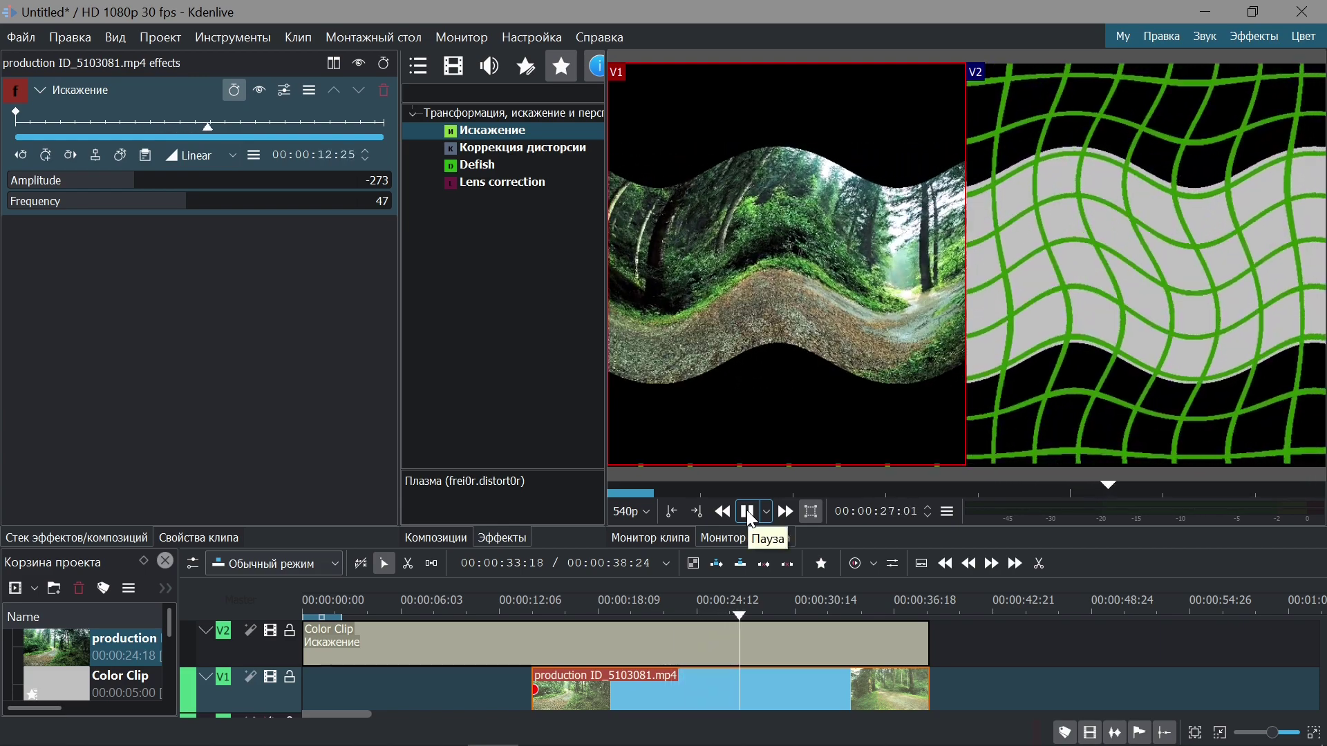
left_click(747, 511)
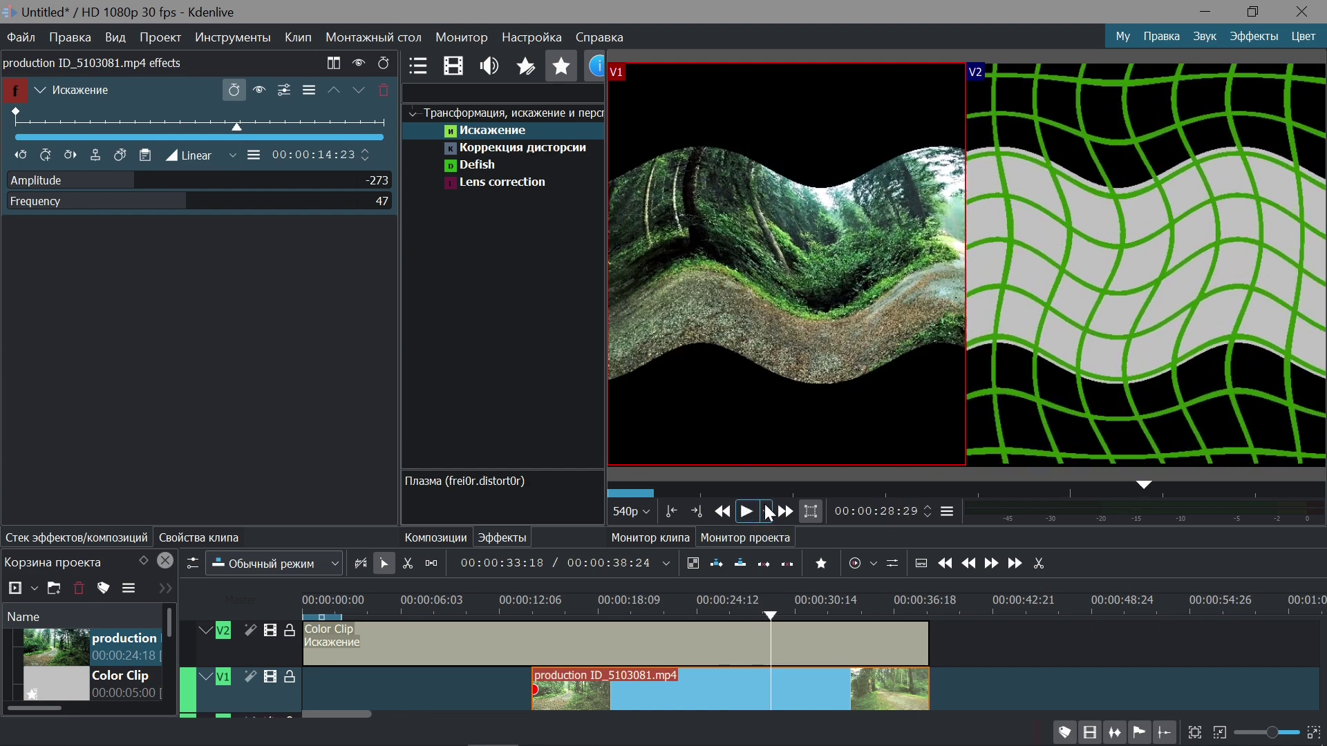
Turn off the multitrack view and reduce the project monitor's height to make more room for the timeline
right_click(892, 256)
left_click(1007, 399)
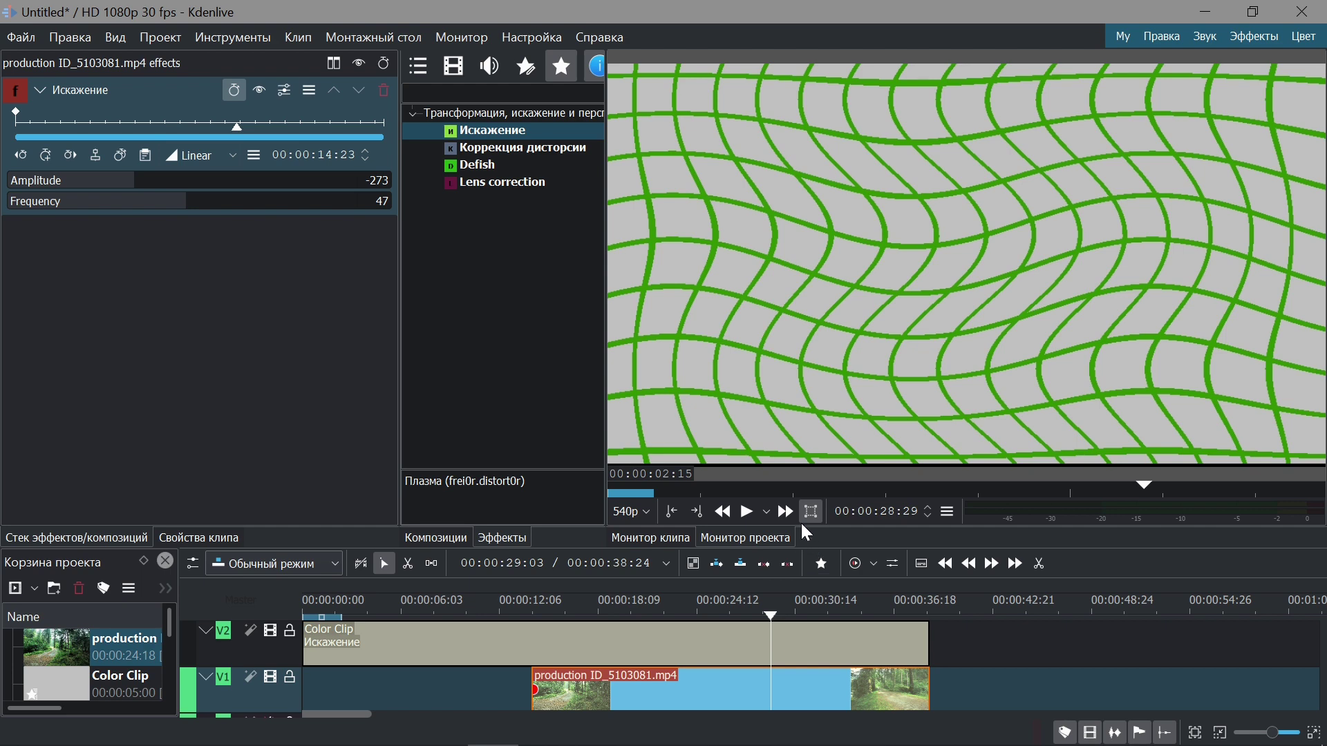
left_click_drag(792, 552, 816, 452)
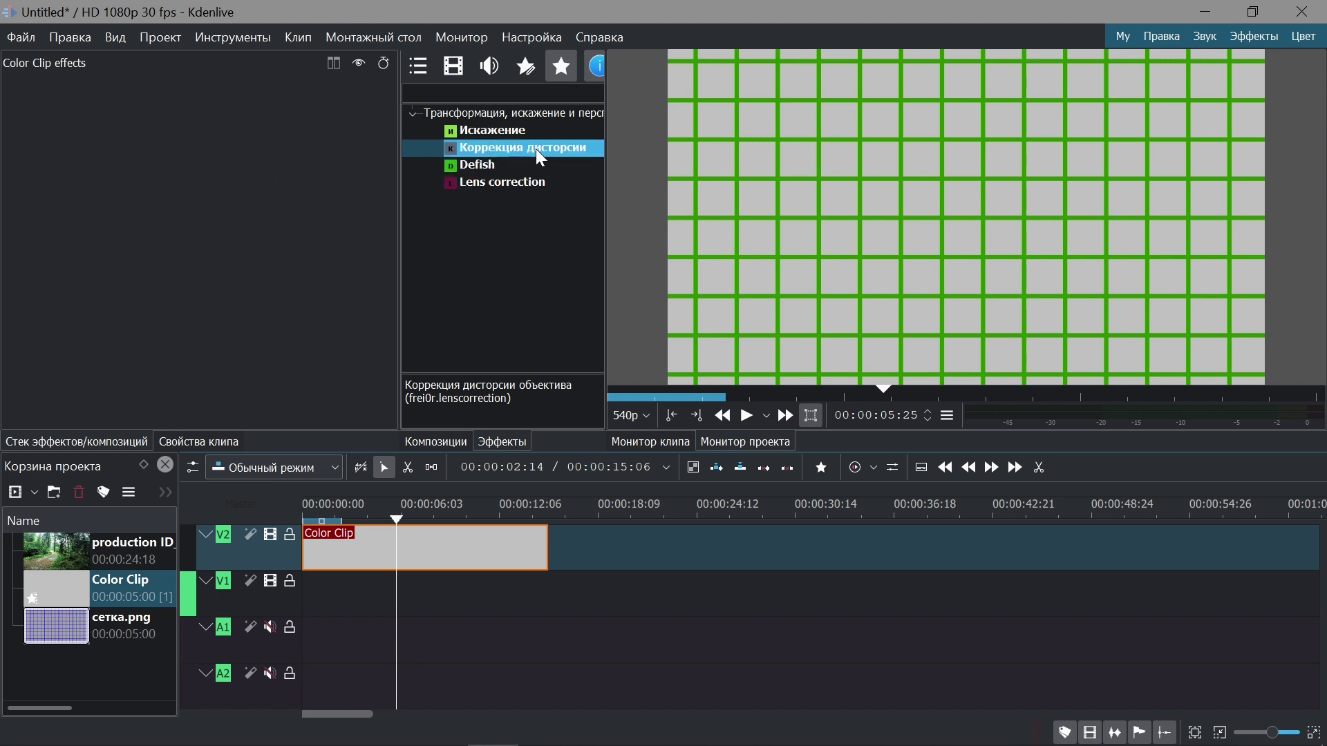
Apply the Коррекция дисторсии effect to the Color Clip and set its Center correction to 787 and Edges correction to 449
left_click_drag(542, 158, 423, 559)
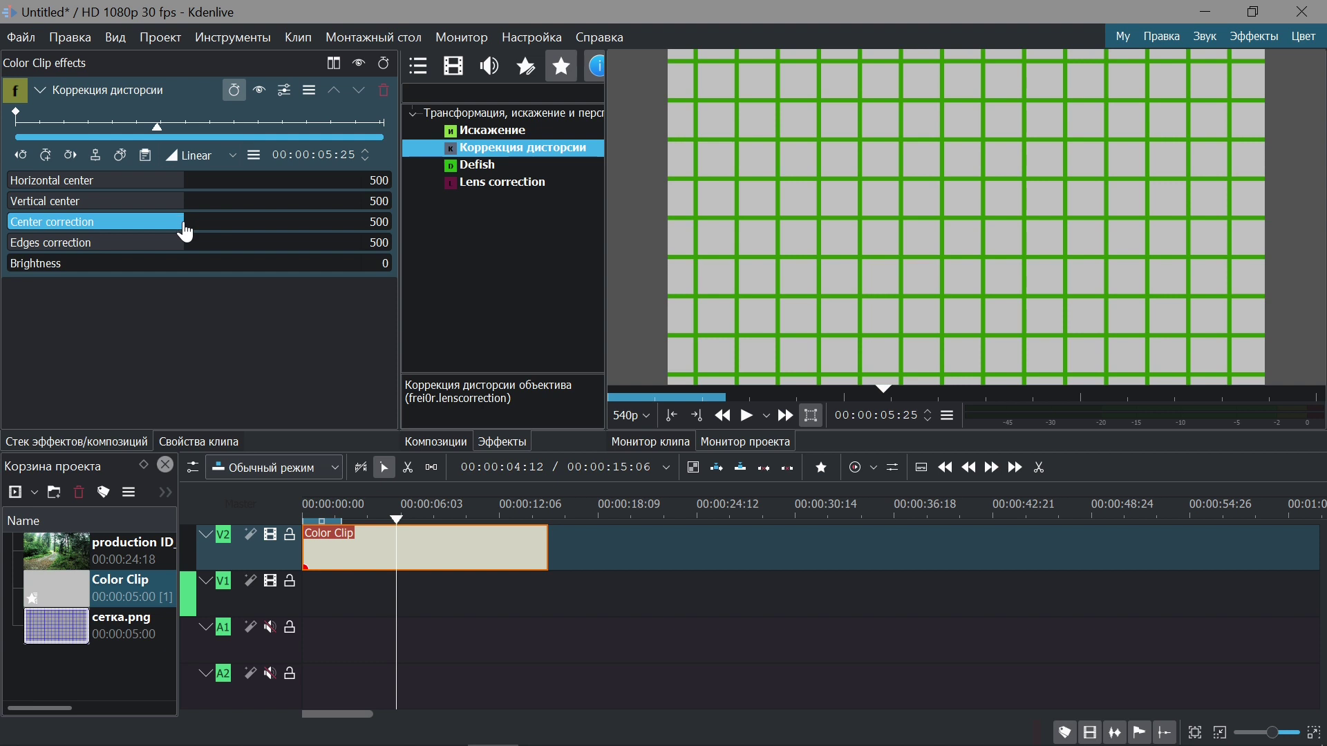
left_click_drag(185, 233, 286, 242)
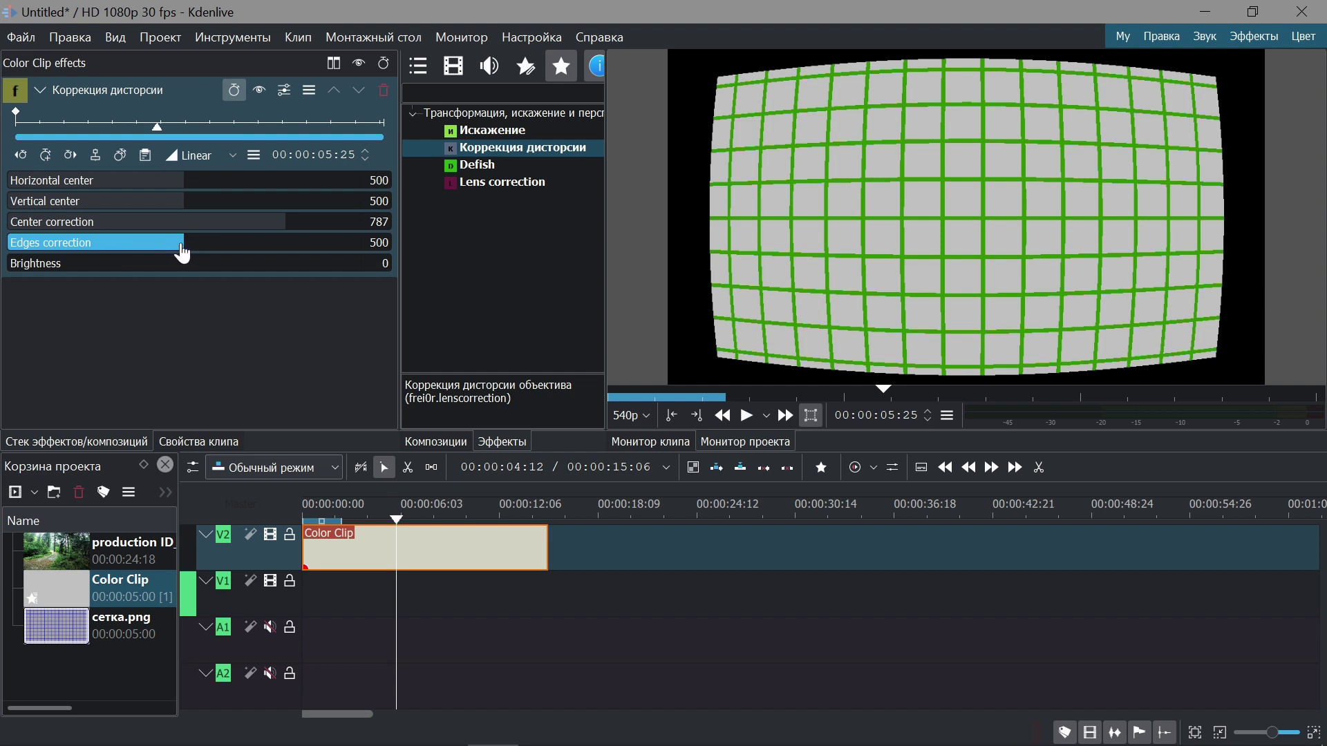
mouse_move(183, 254)
left_mouse_down()
mouse_move(51, 249)
mouse_move(475, 261)
mouse_move(41, 257)
mouse_move(168, 264)
left_mouse_up()
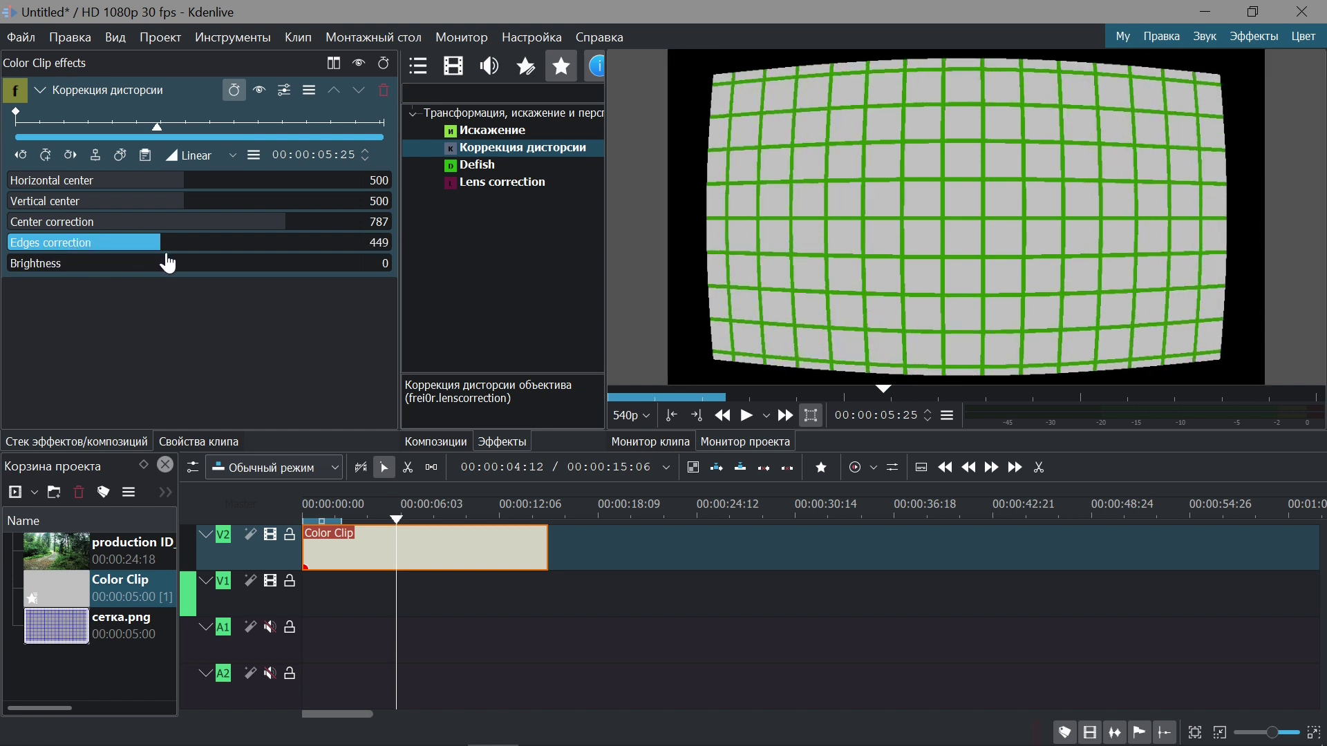
Try different centre positions for the lens correction, settling on Vertical center 525 and Horizontal center 508
left_click_drag(174, 201, 3, 209)
left_click_drag(36, 201, 189, 201)
left_click(173, 183)
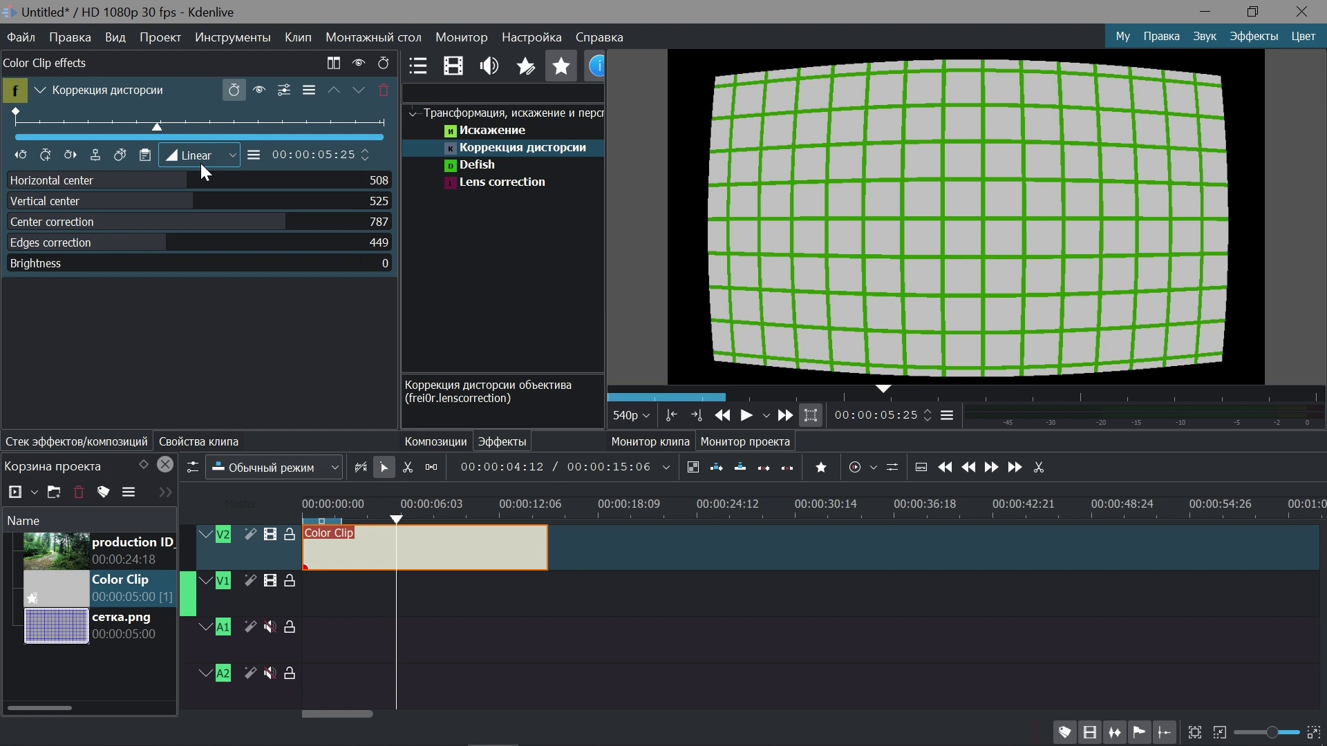
Place production ID_5103081.mp4 directly after the Color Clip on track V2 and copy the Коррекция дисторсии effect onto it
left_click(55, 549)
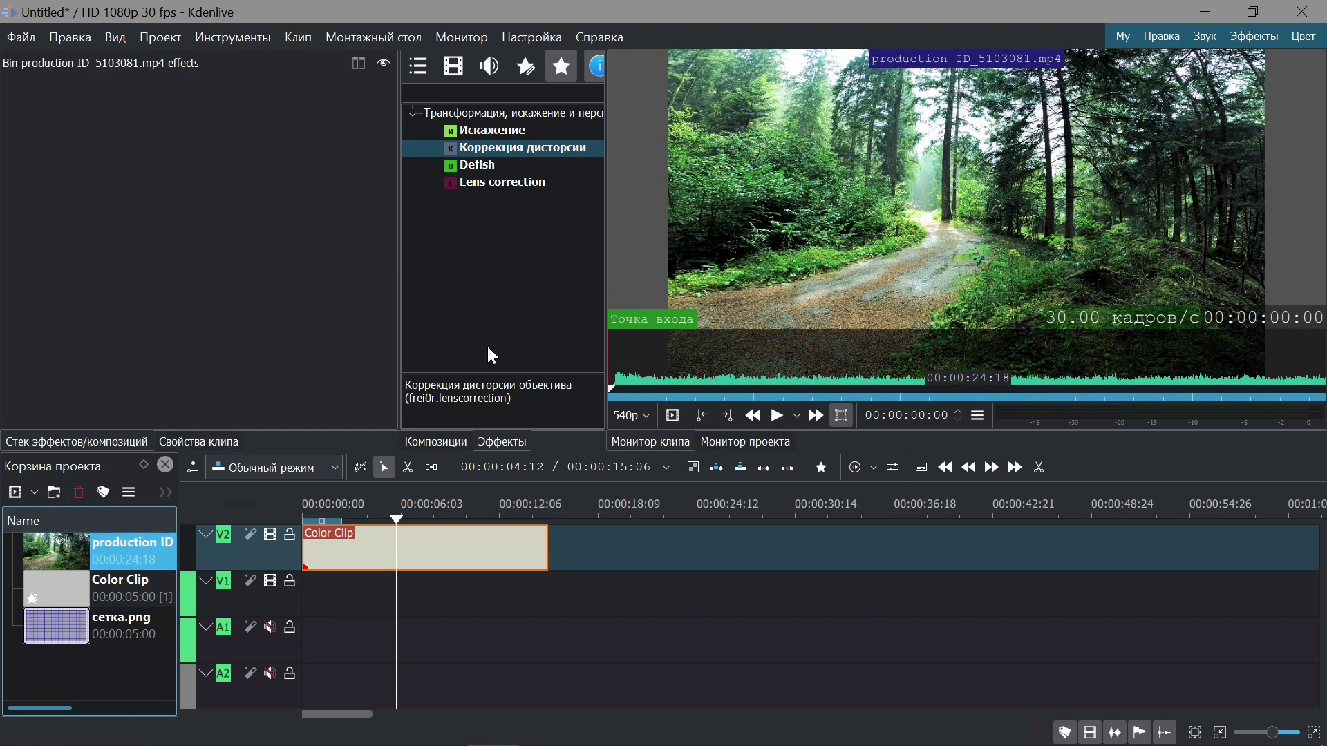
left_click_drag(50, 553, 555, 551)
left_click(448, 544)
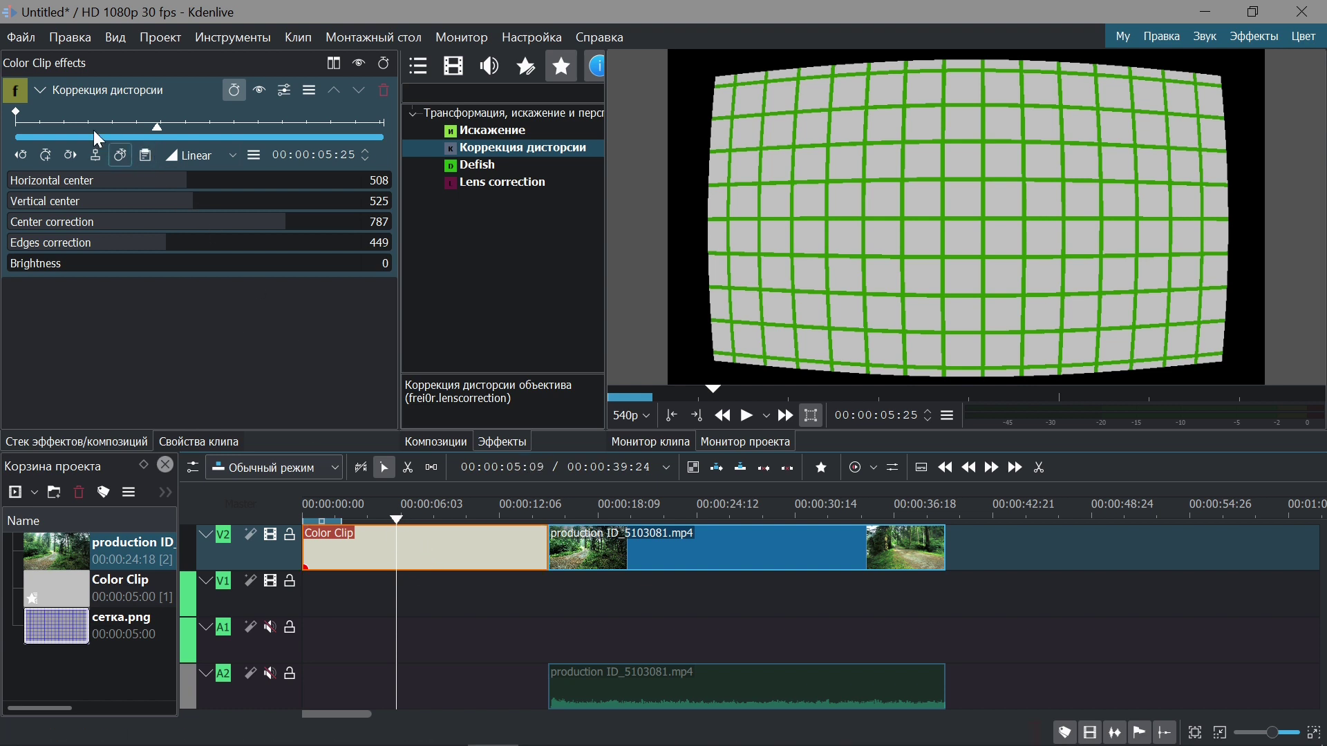
left_click_drag(69, 89, 640, 542)
left_click(628, 509)
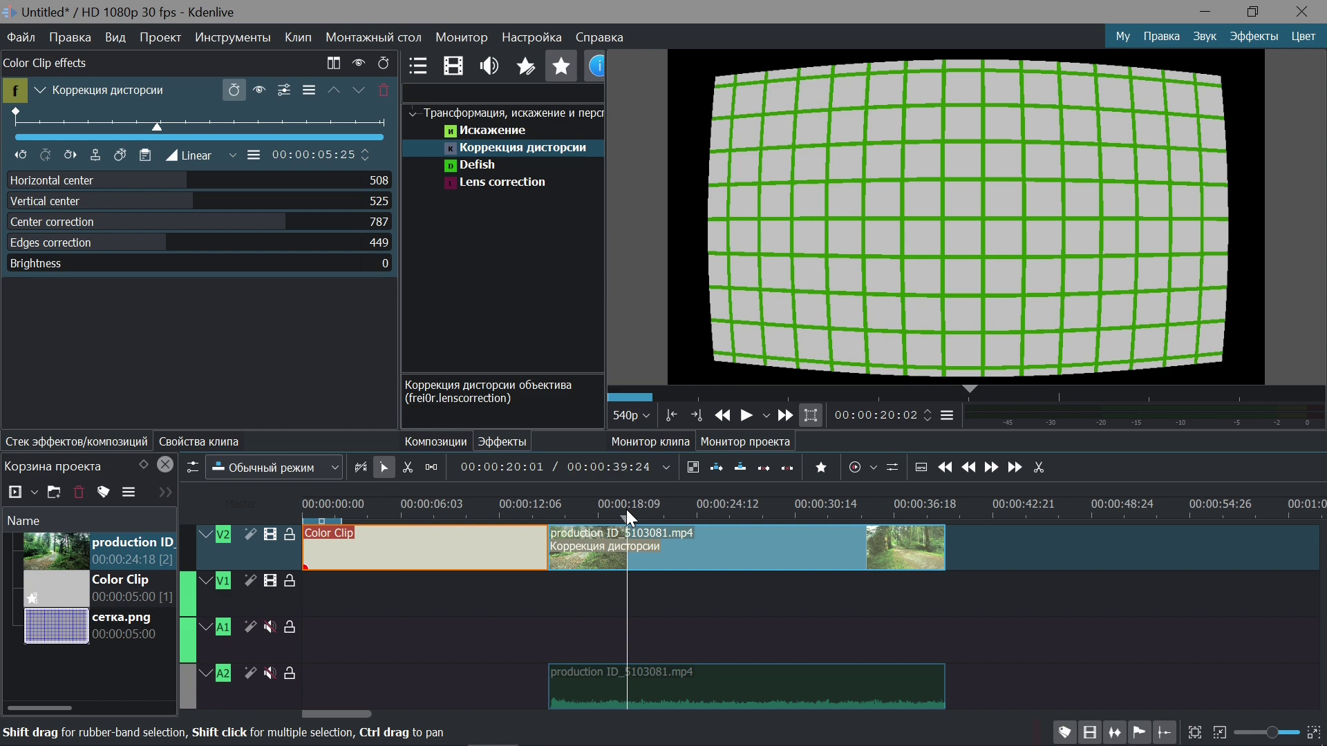
Set Vertical center to 449 and Center correction to 326 in the Коррекция дисторсии effect of production ID_5103081.mp4
left_click(691, 548)
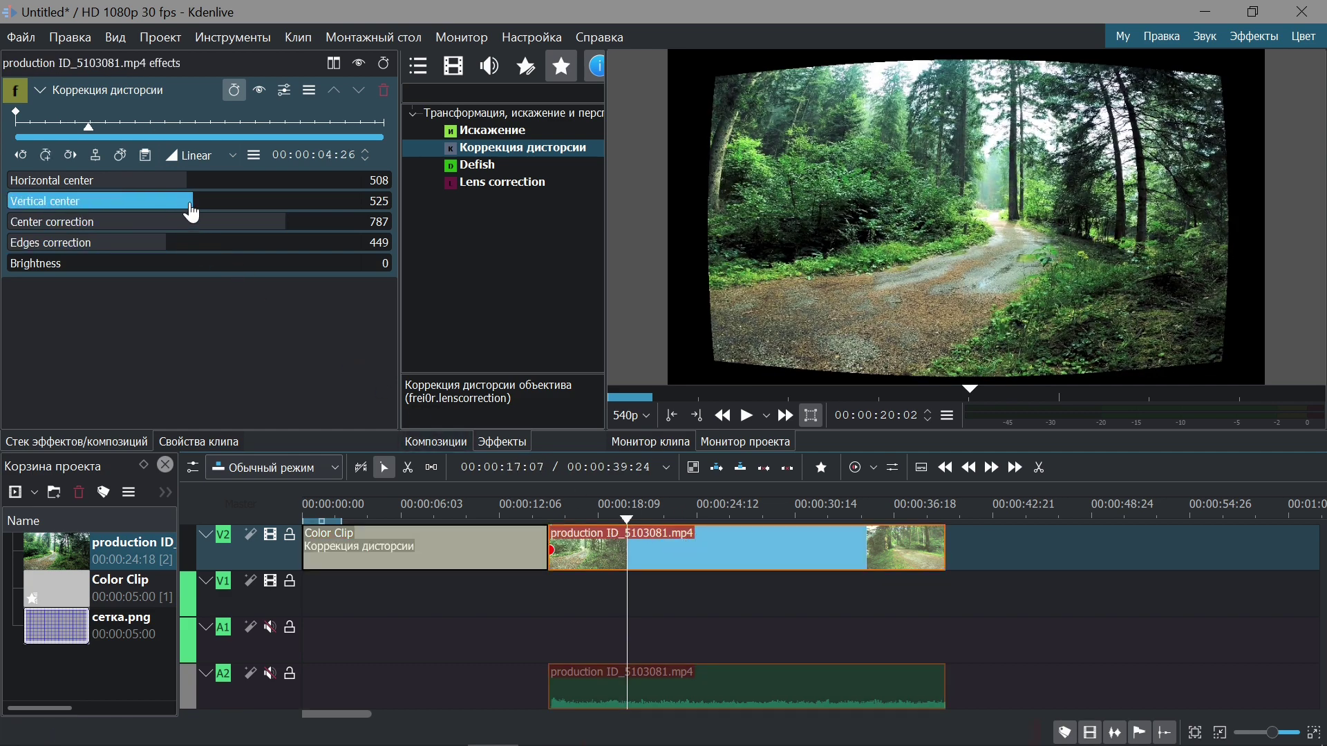
mouse_move(192, 208)
left_mouse_down()
mouse_move(7, 204)
mouse_move(183, 216)
mouse_move(167, 217)
left_mouse_up()
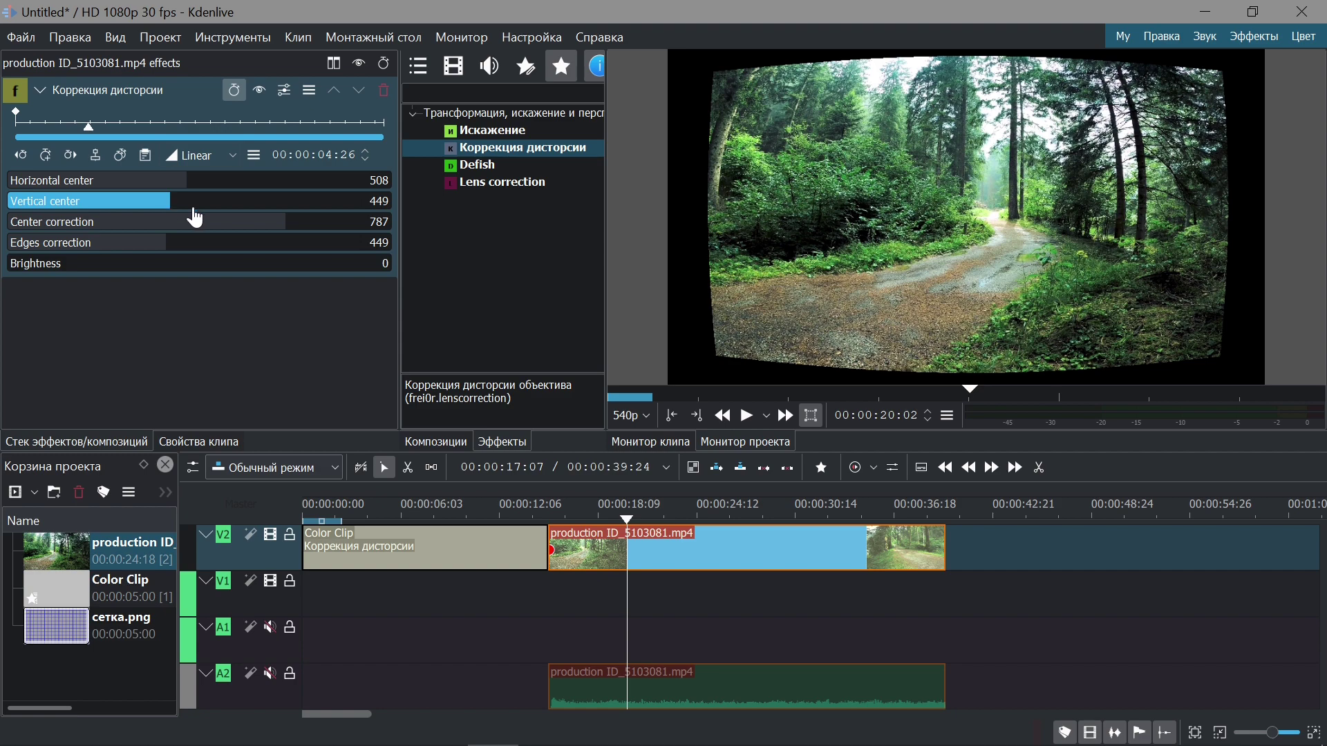
left_click_drag(291, 228, 124, 239)
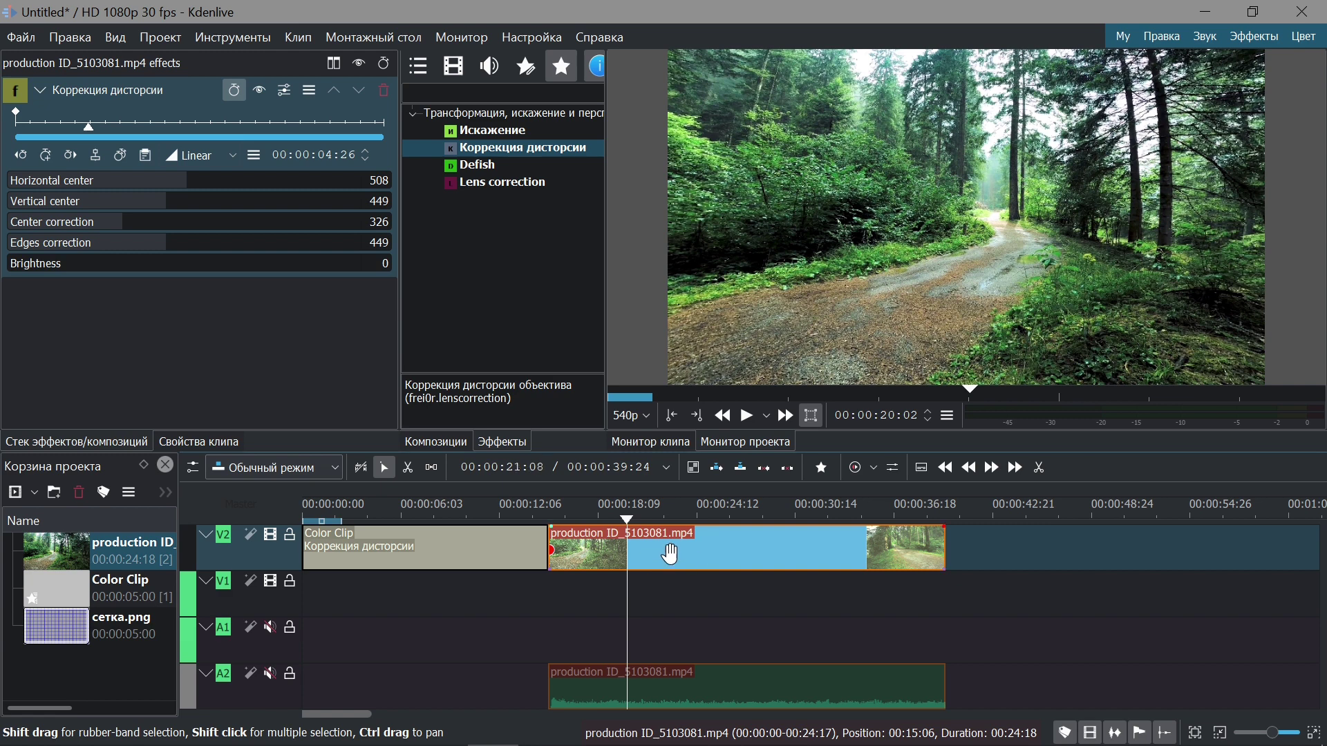
Copy the Draw Grid effect from the bin's Color Clip onto production ID_5103081.mp4 on the timeline and show that clip's effect stack
left_click(91, 596)
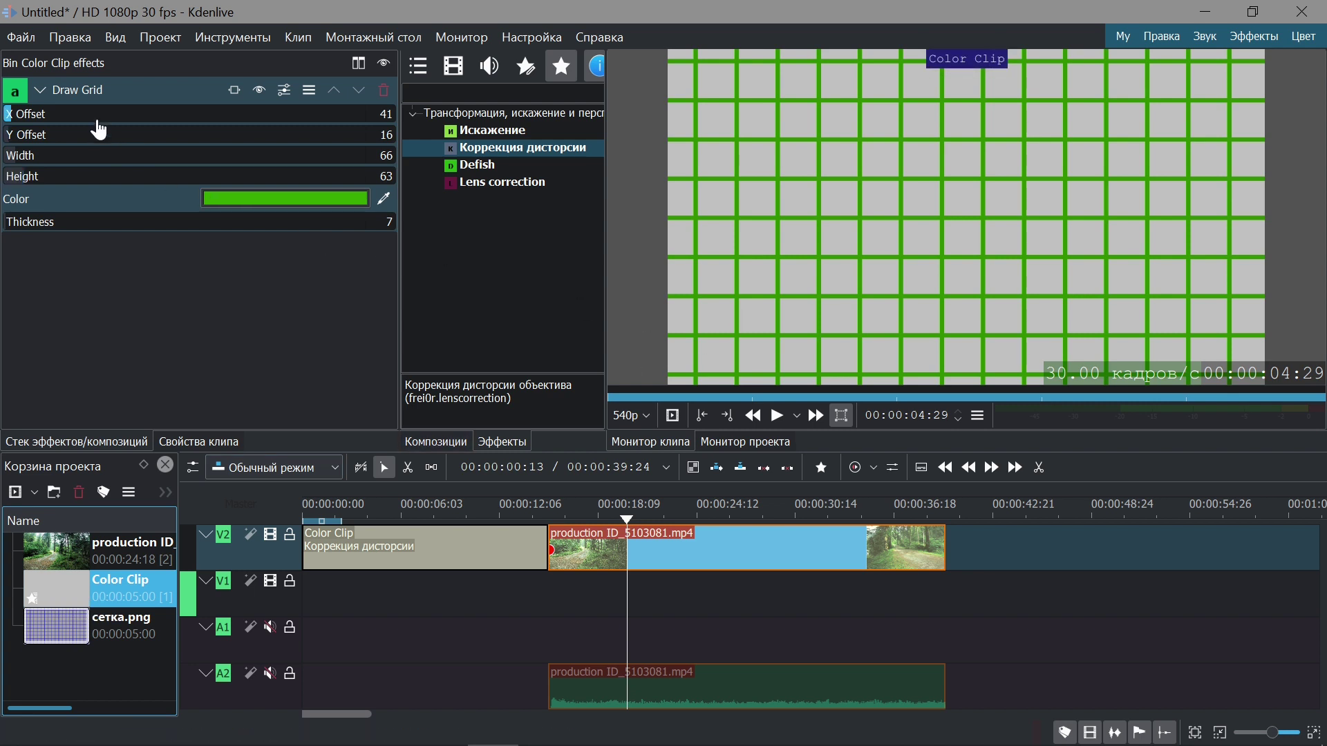
mouse_move(67, 97)
left_mouse_down()
mouse_move(492, 268)
mouse_move(679, 539)
mouse_move(808, 561)
mouse_move(1106, 550)
mouse_move(760, 553)
left_mouse_up()
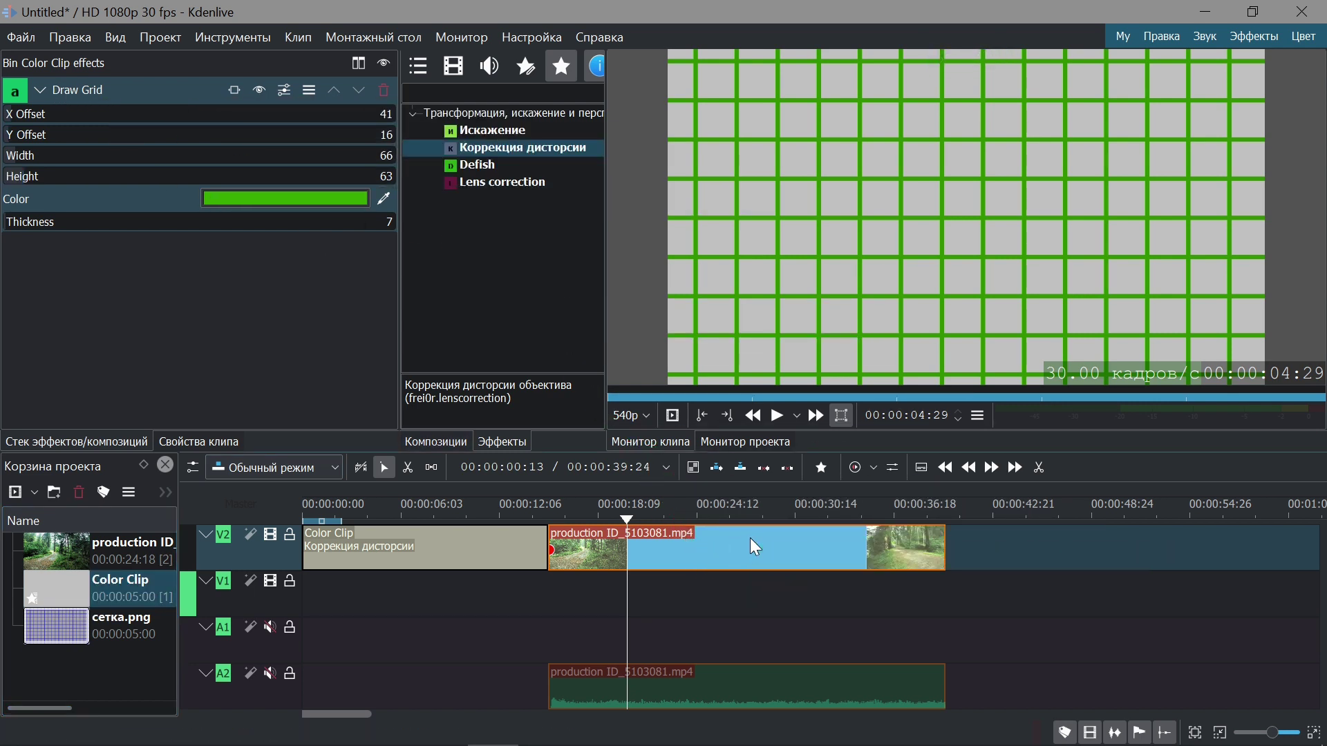
left_click(713, 511)
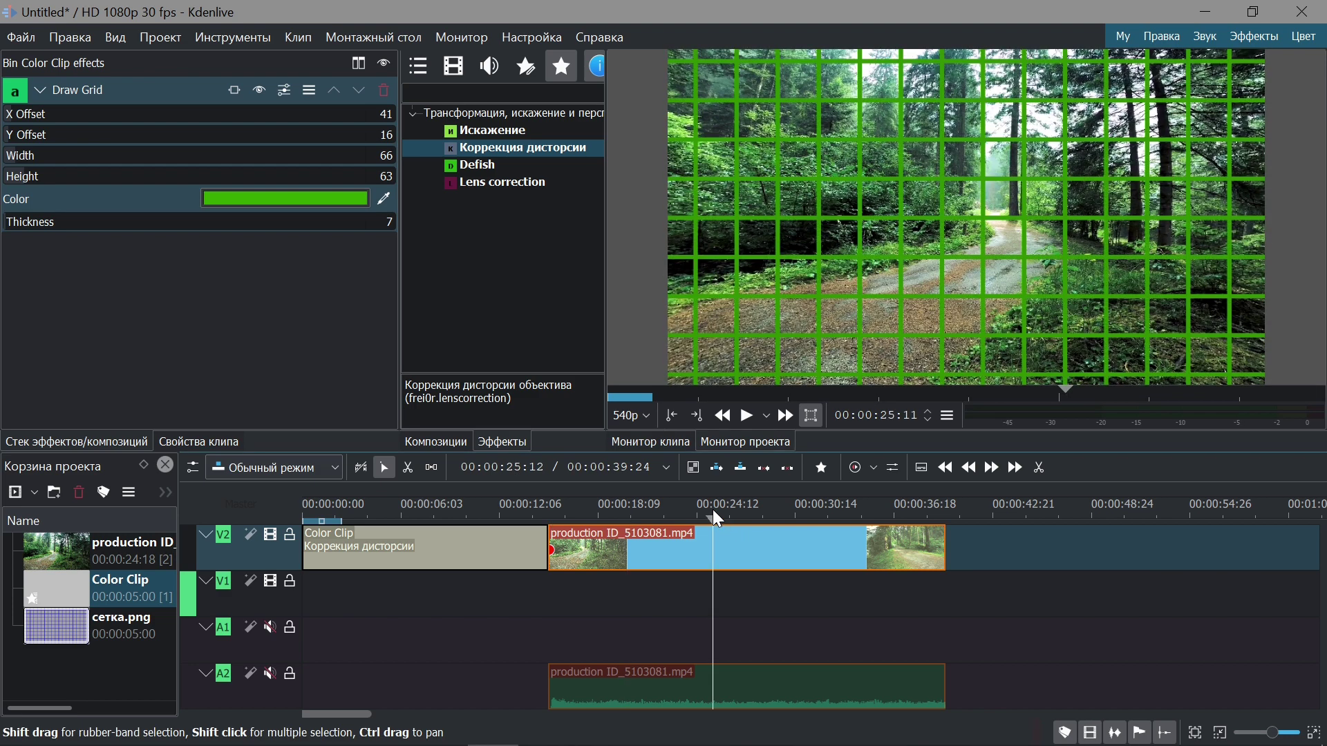
left_click(629, 549)
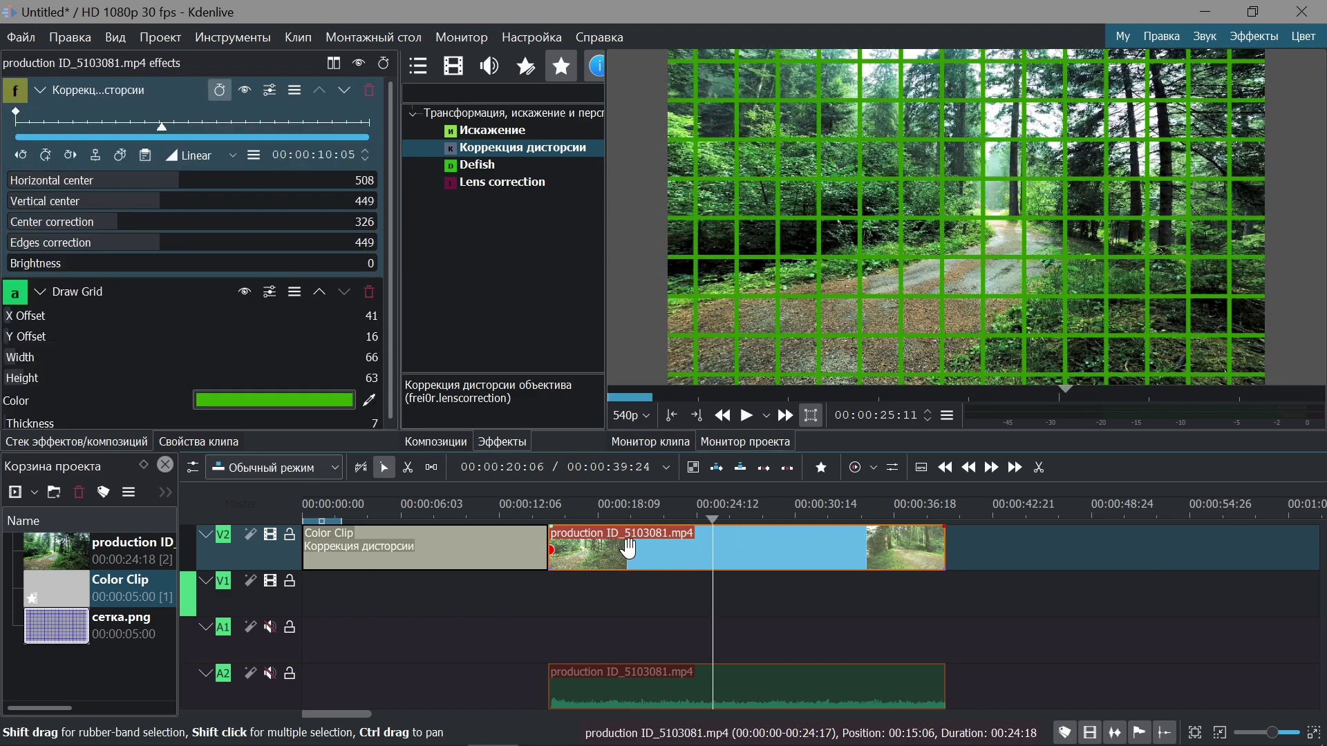
Change the grid colour of the Draw Grid effect on production ID_5103081.mp4 to dark red
left_click(263, 402)
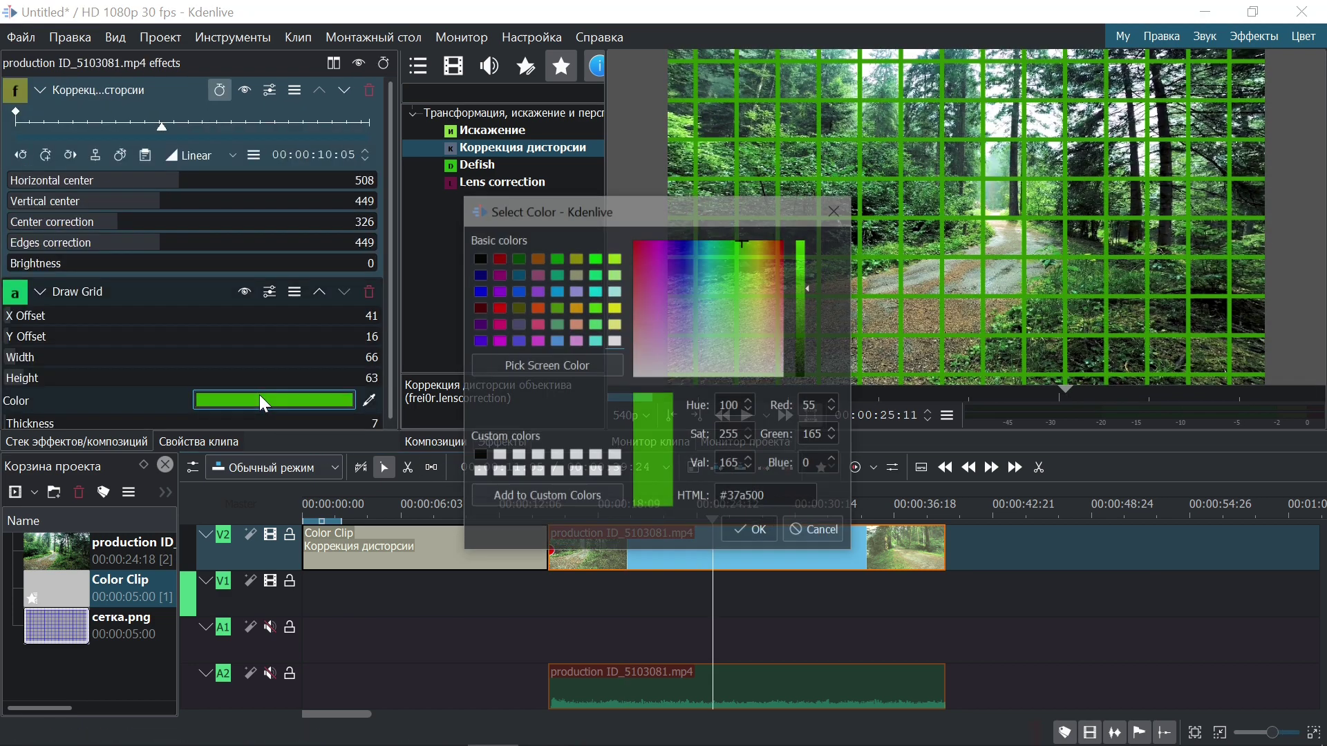
left_click(498, 308)
left_click_drag(812, 252, 802, 275)
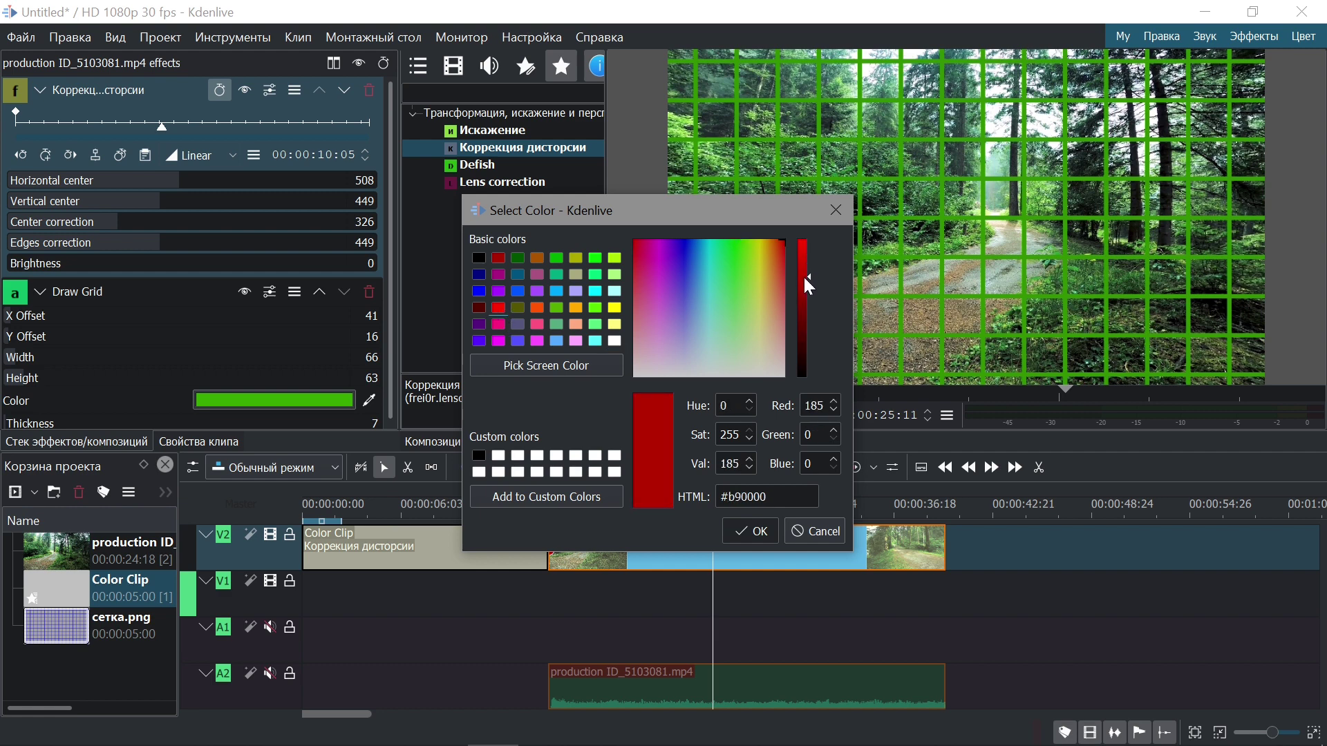
left_click(752, 531)
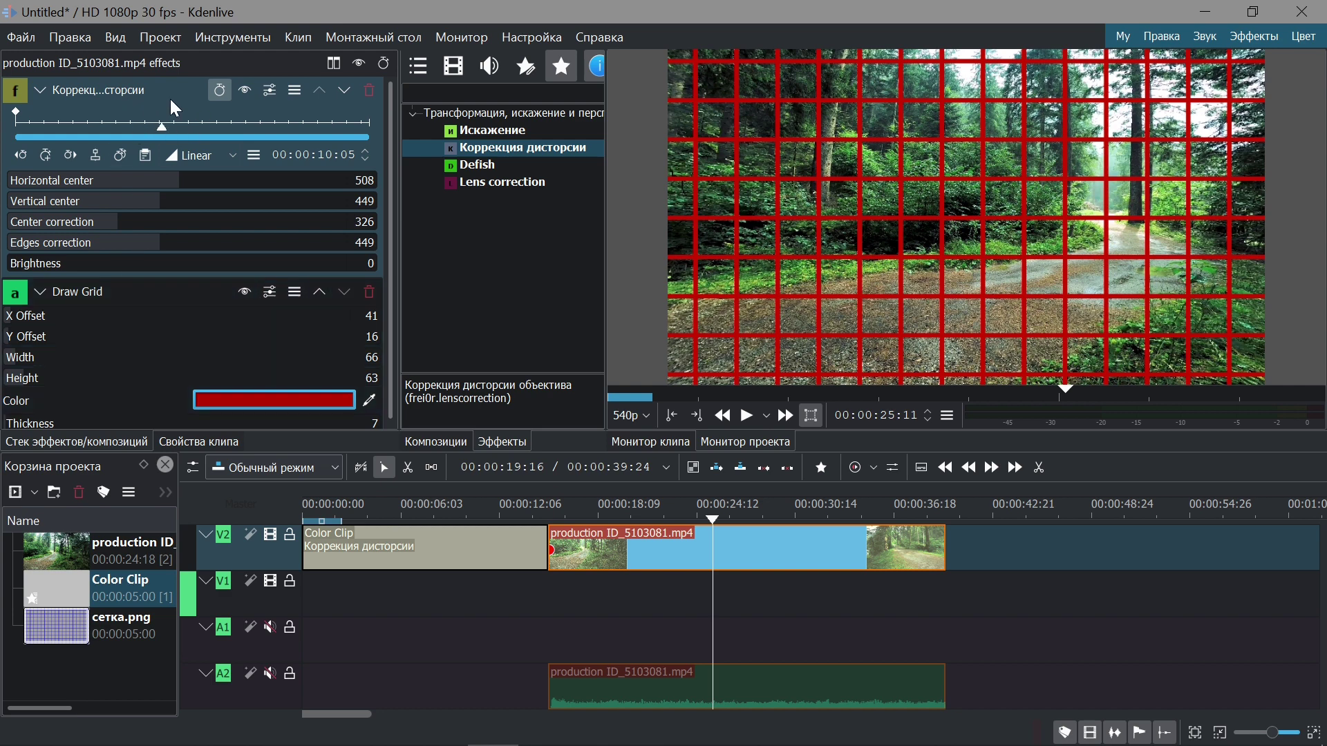
Move Draw Grid above Коррекция дисторсии in the effect stack and compare the picture with the grid disabled and enabled
left_click(319, 291)
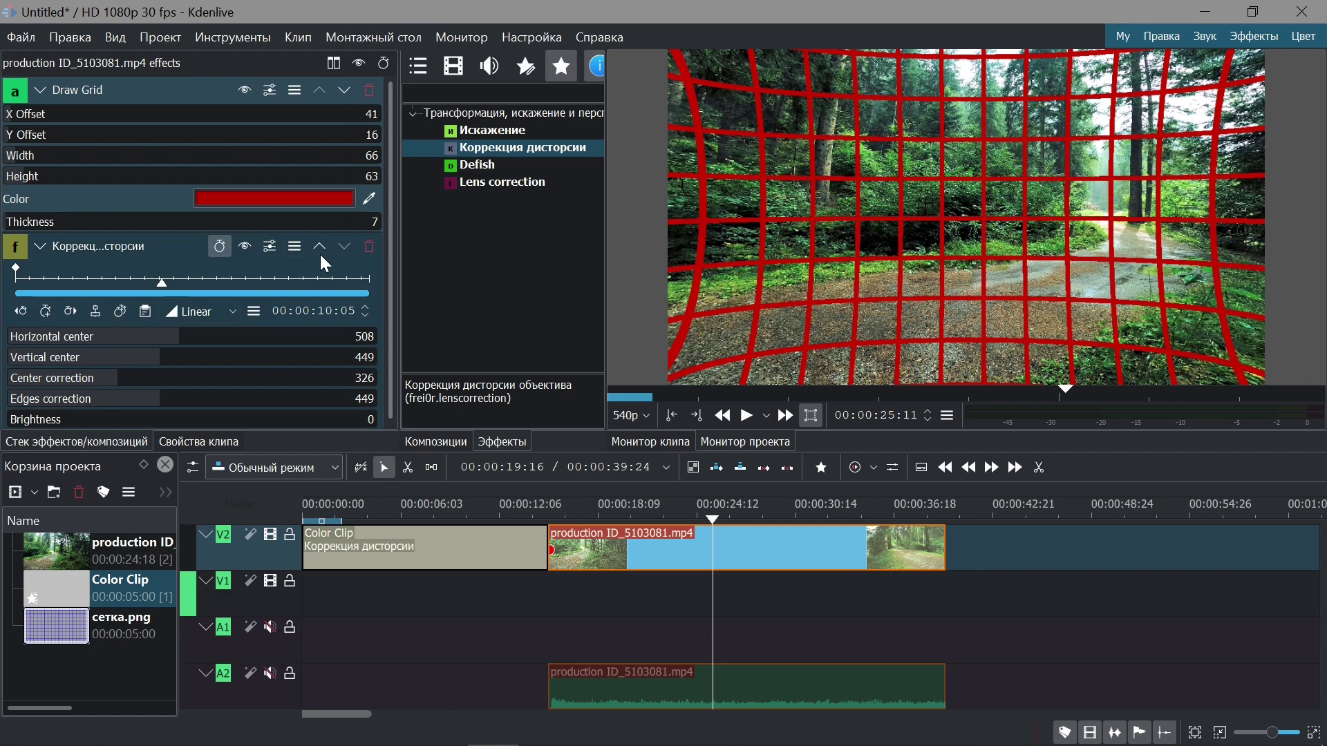
left_click_drag(399, 244, 468, 245)
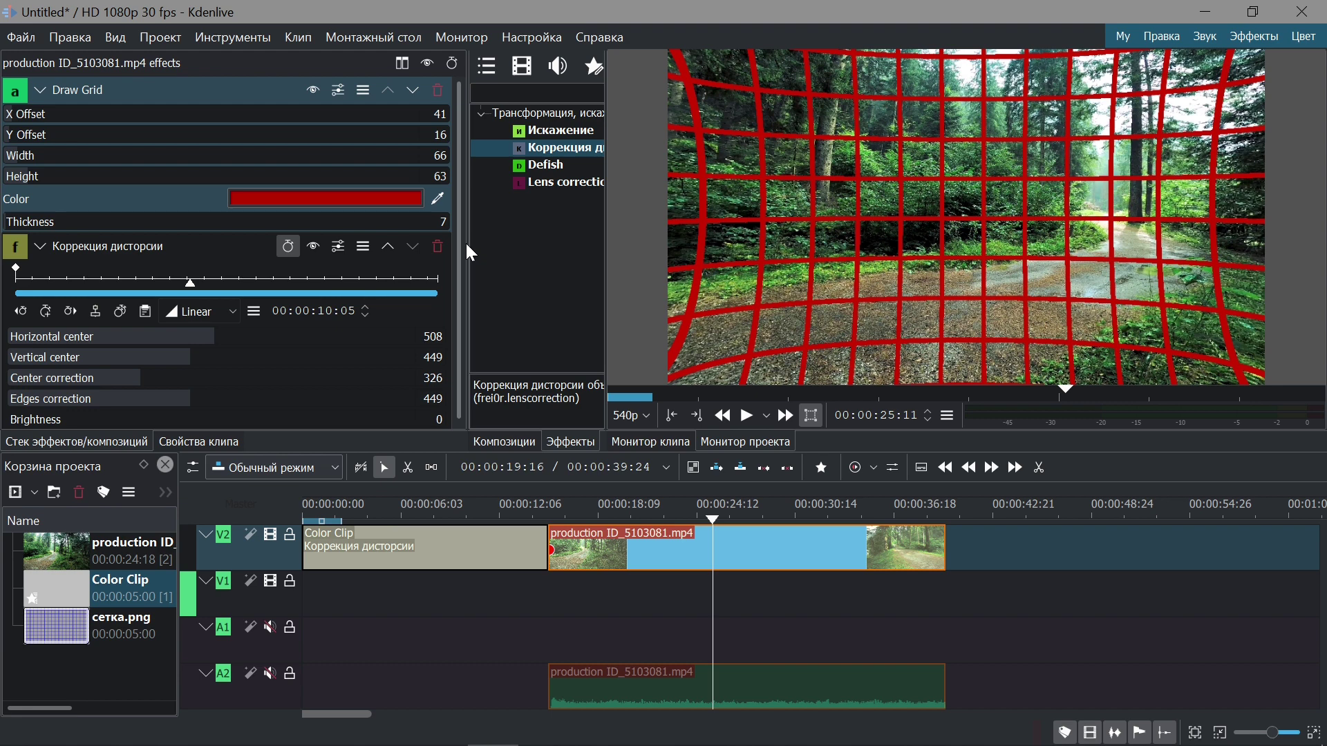
left_click(316, 97)
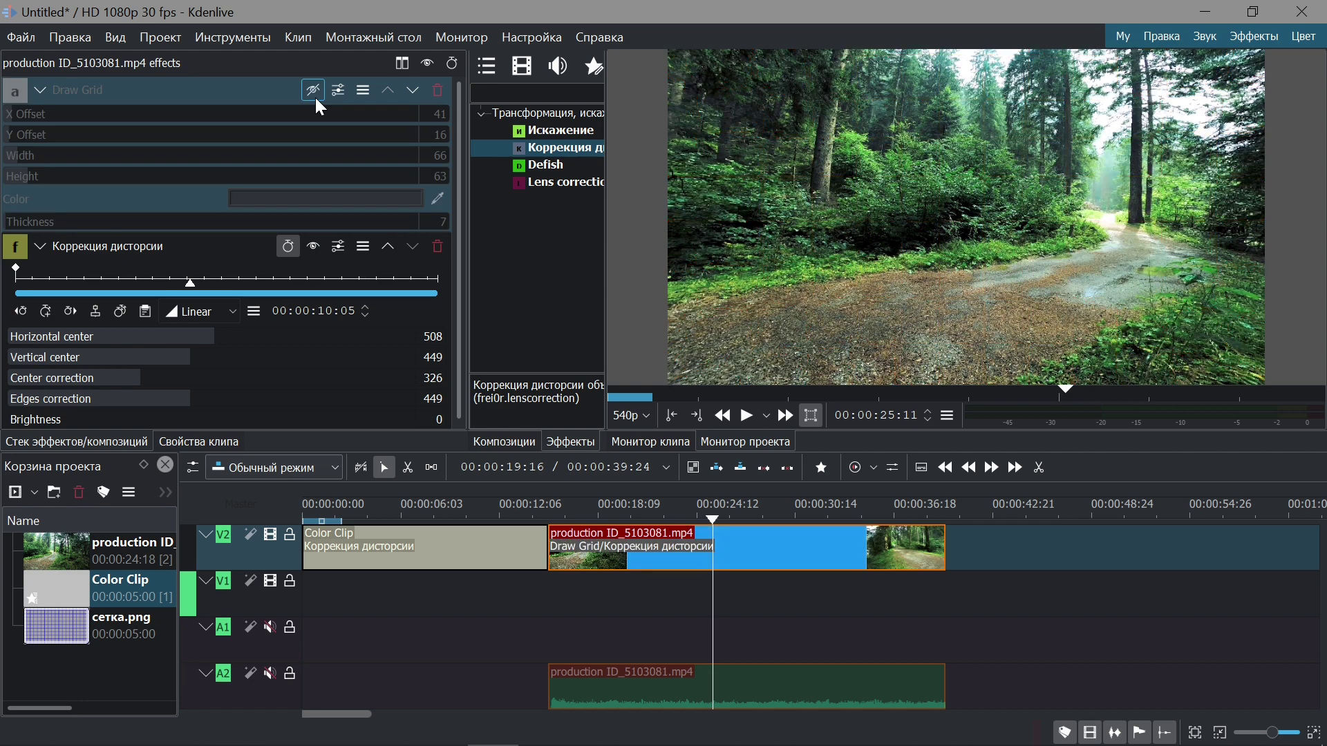
left_click(315, 98)
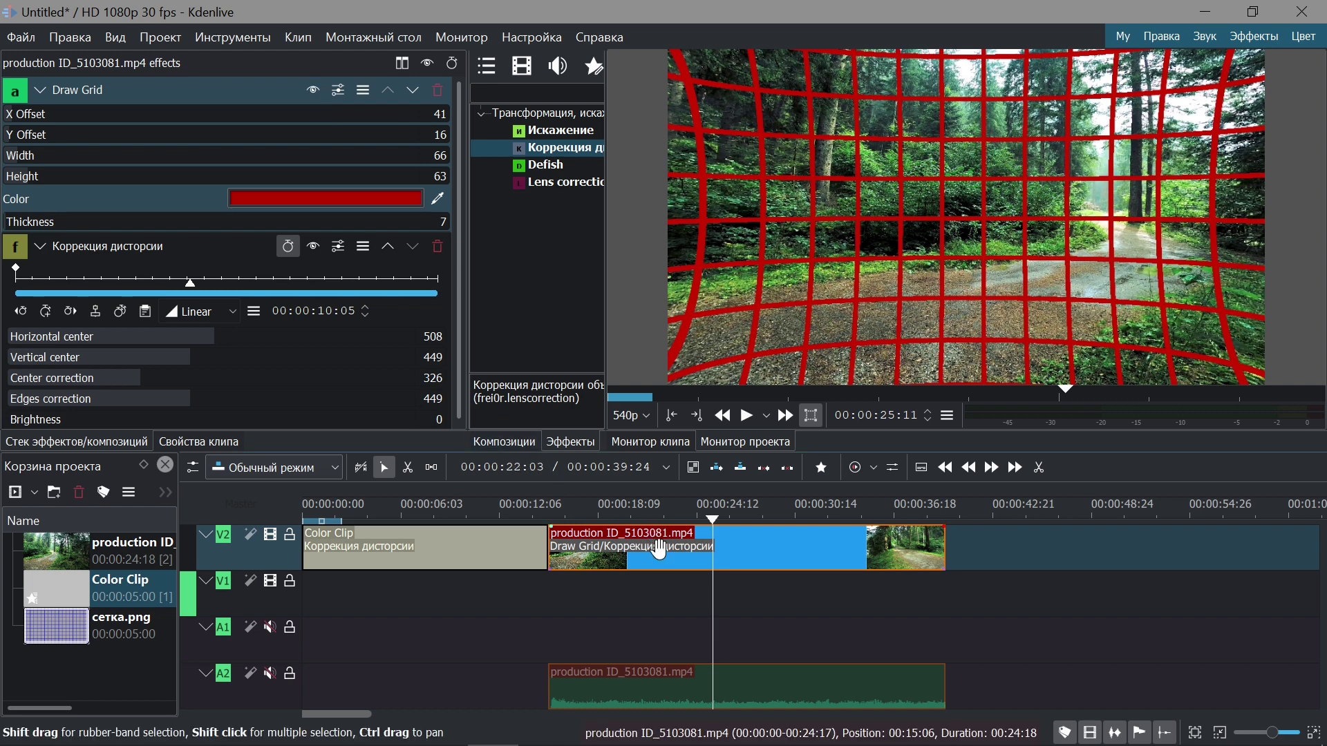
Fine-tune Коррекция дисторсии to Horizontal center 507, Vertical center 471, Center correction 359 and Edges correction 422
left_click(234, 246)
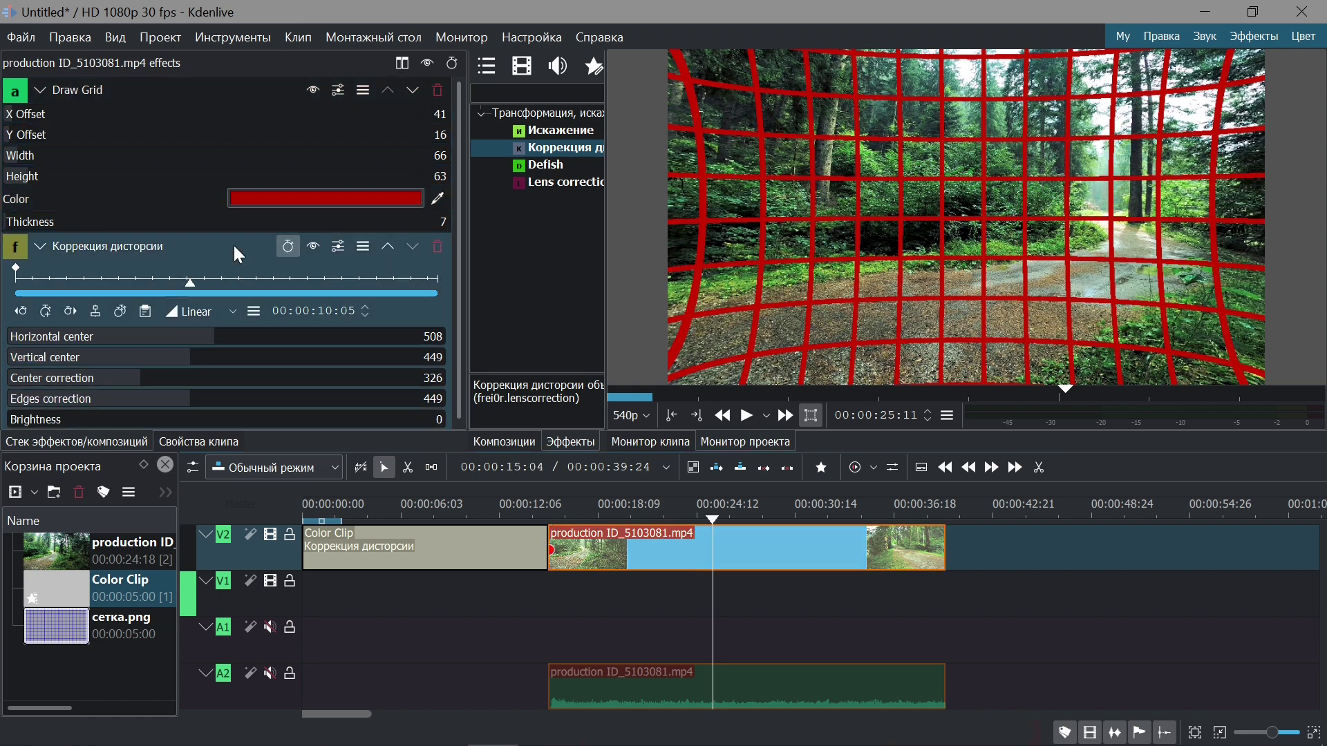
left_click(208, 344)
left_click(214, 339)
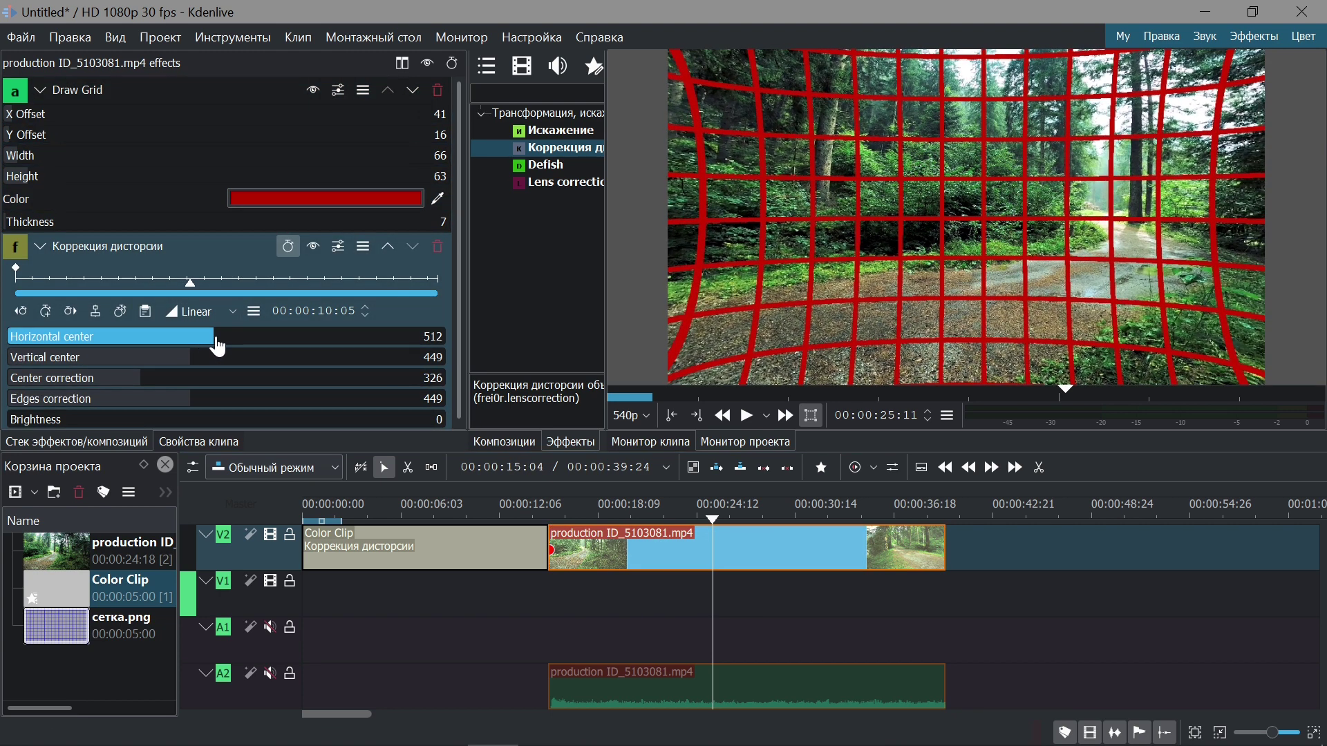
left_click(198, 359)
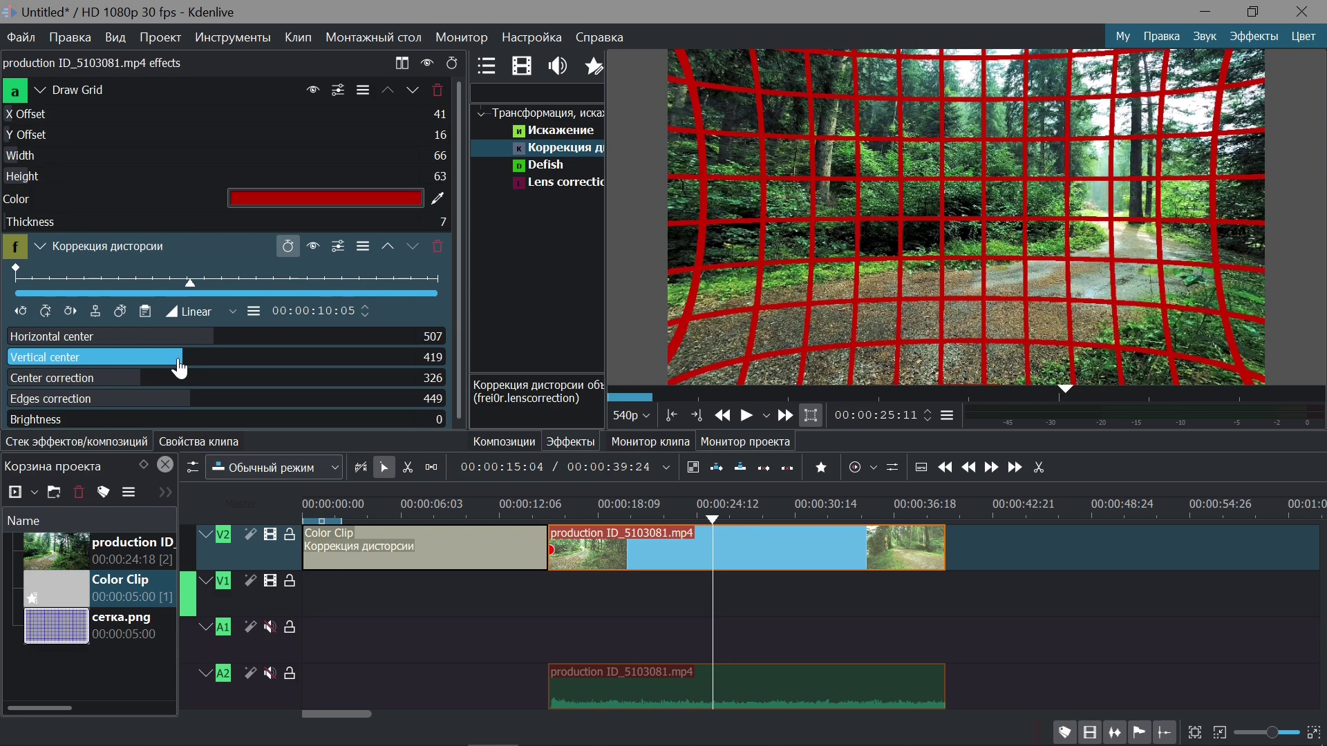
mouse_move(138, 378)
left_mouse_down()
mouse_move(127, 384)
mouse_move(215, 380)
mouse_move(138, 381)
mouse_move(137, 392)
left_mouse_up()
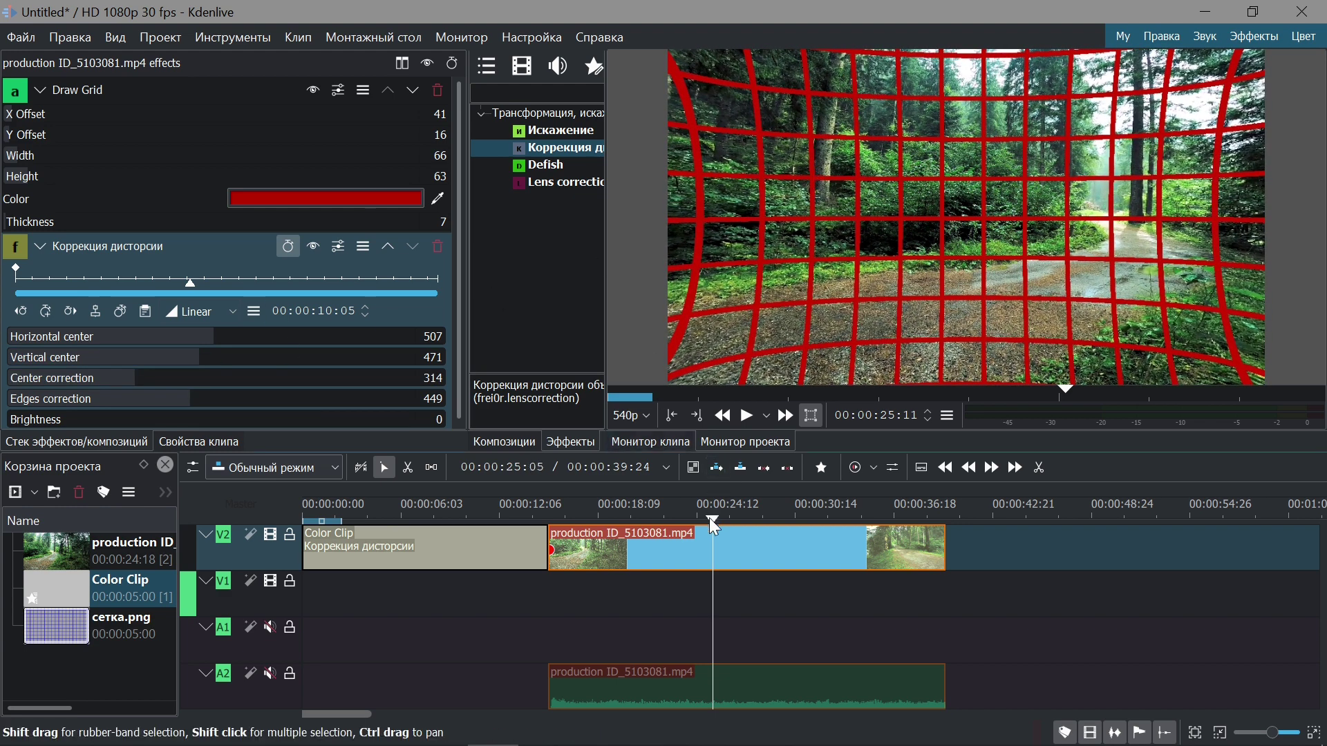
left_click_drag(710, 517, 660, 523)
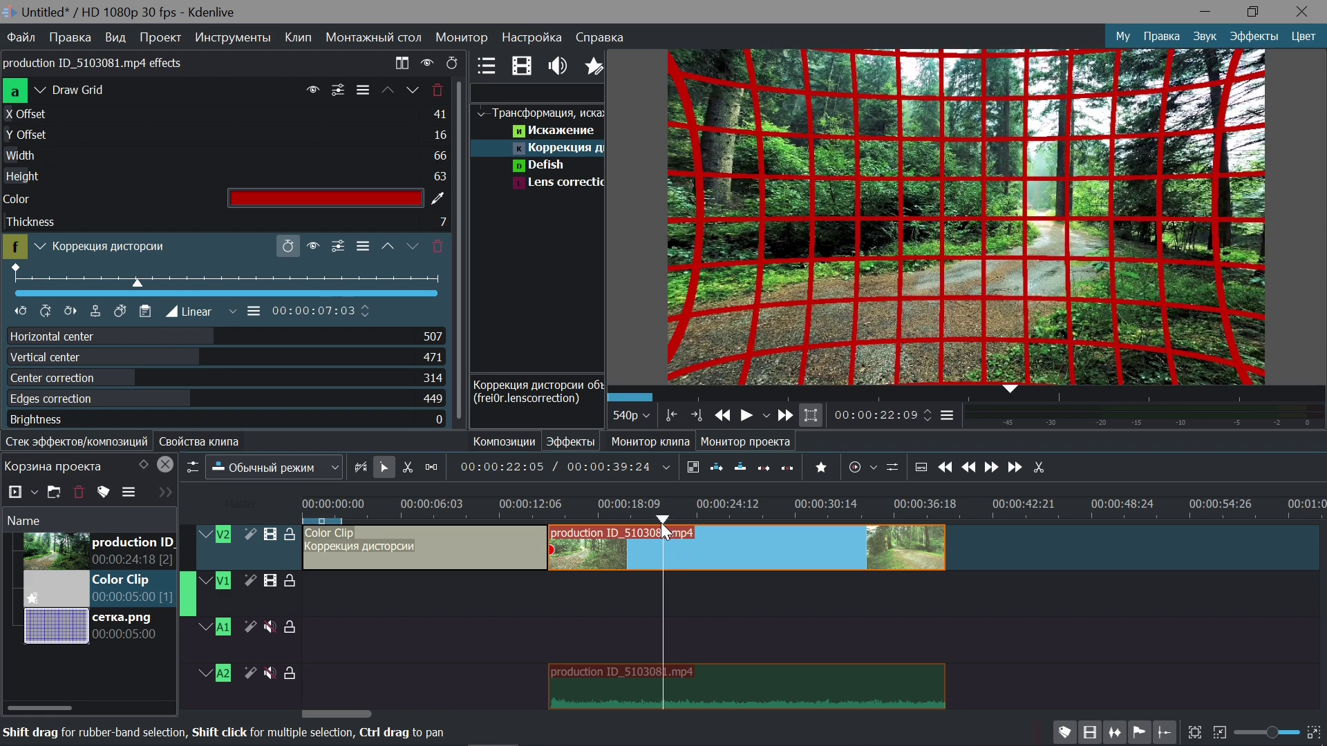
left_click_drag(191, 408, 155, 385)
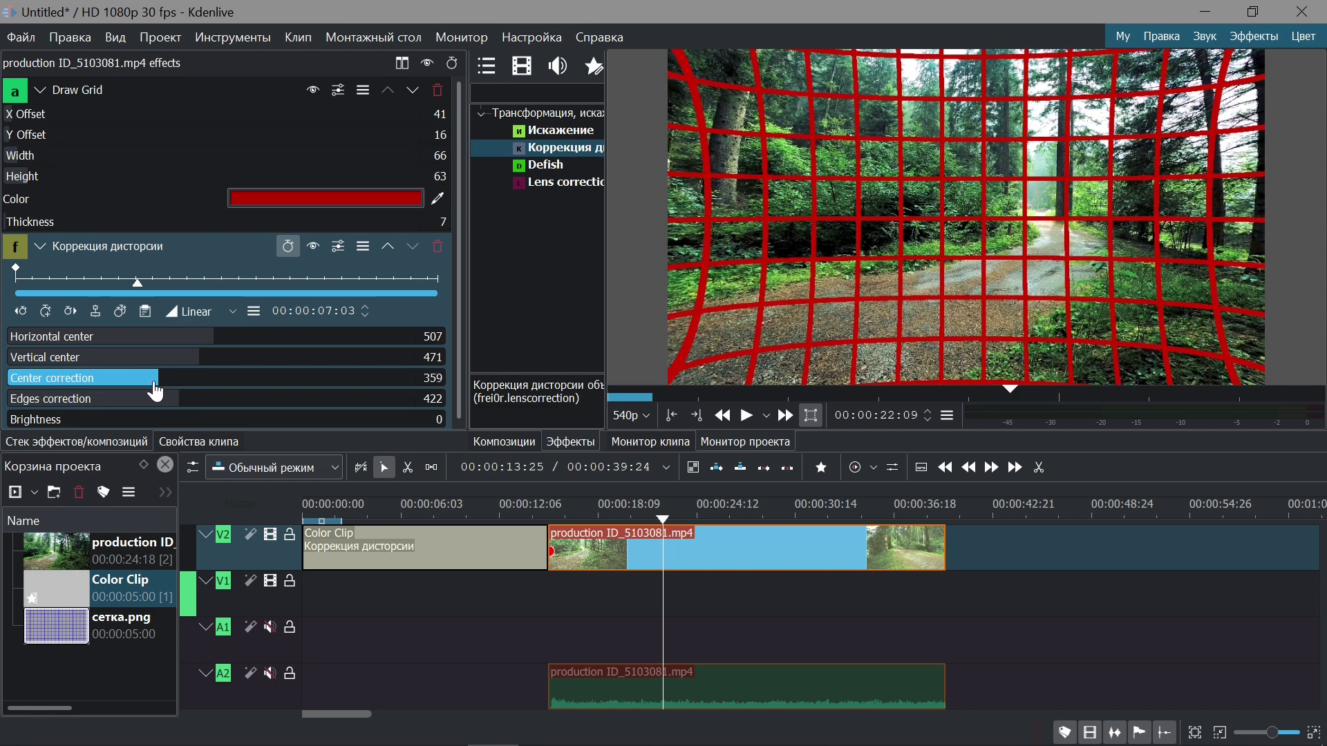
Play the forest clip with Draw Grid disabled, return near its start, re-enable the grid and widen the effects list
left_click(312, 91)
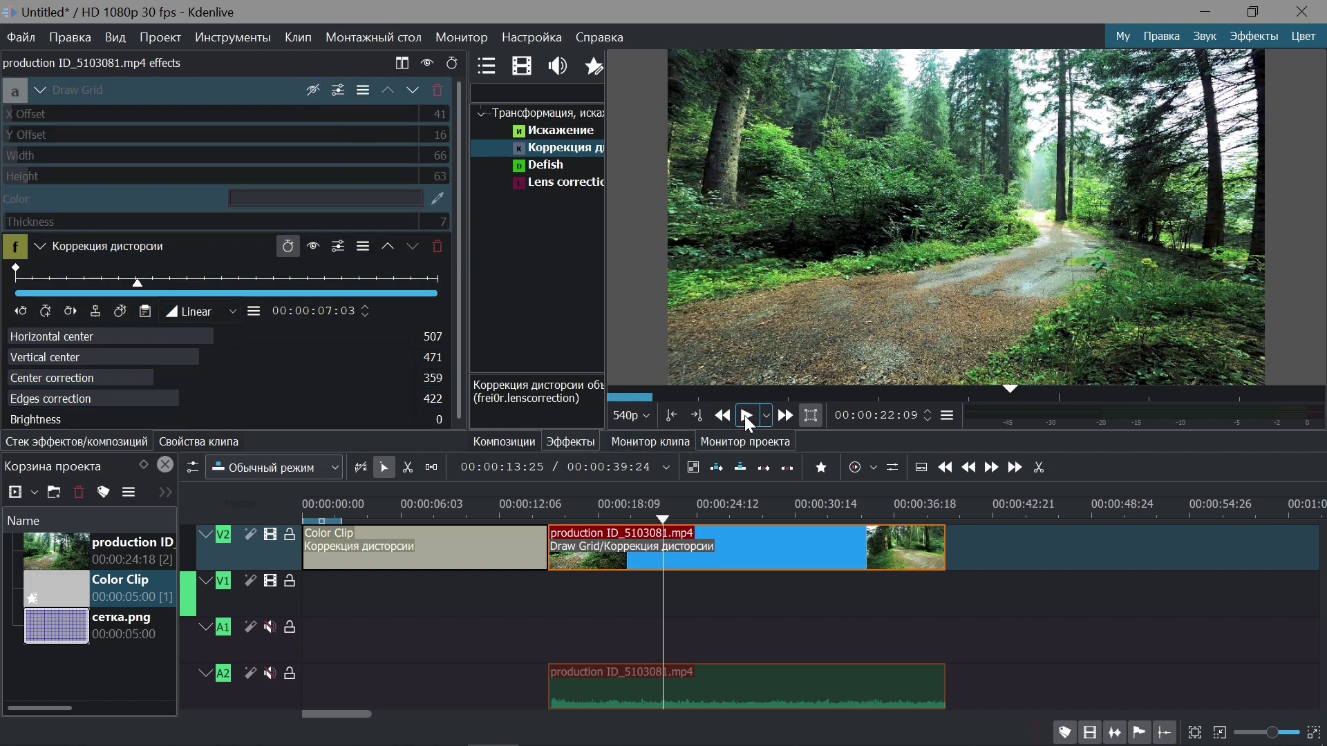
left_click(746, 415)
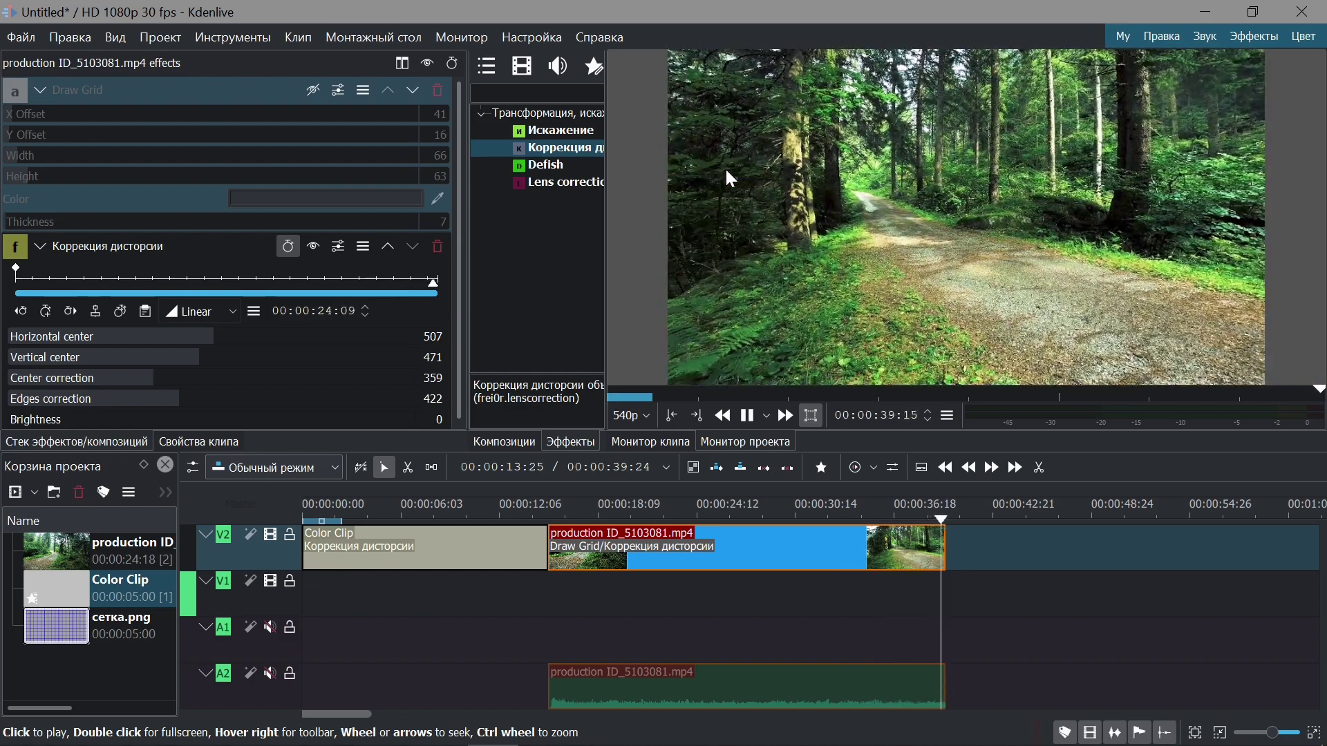
left_click(560, 511)
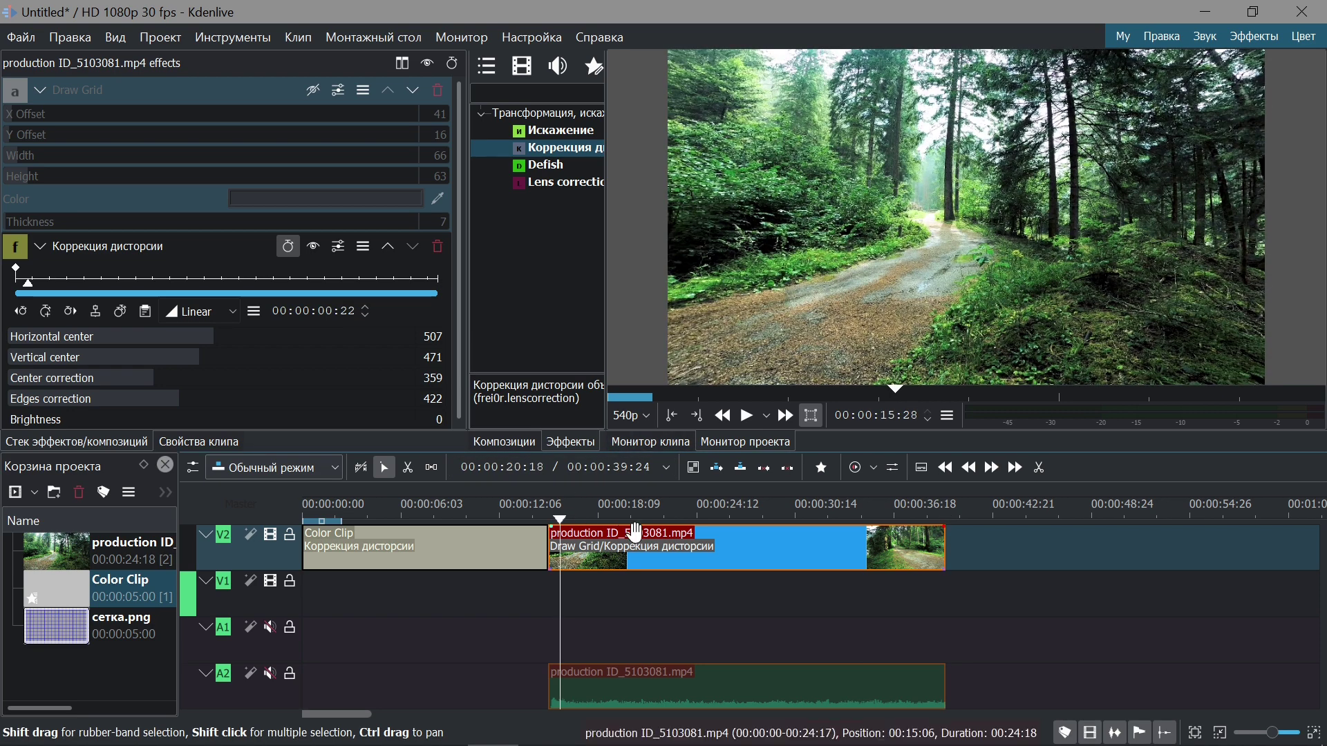
left_click(313, 91)
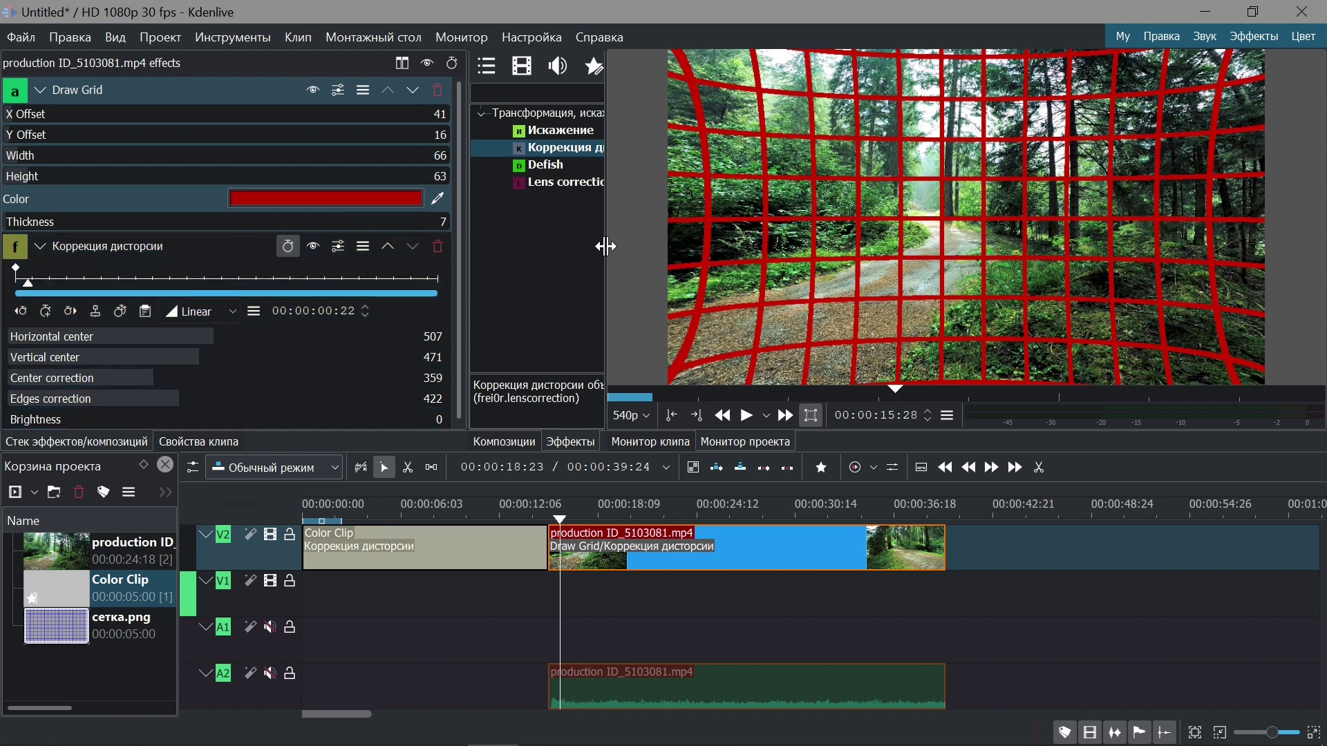
left_click_drag(607, 246, 729, 243)
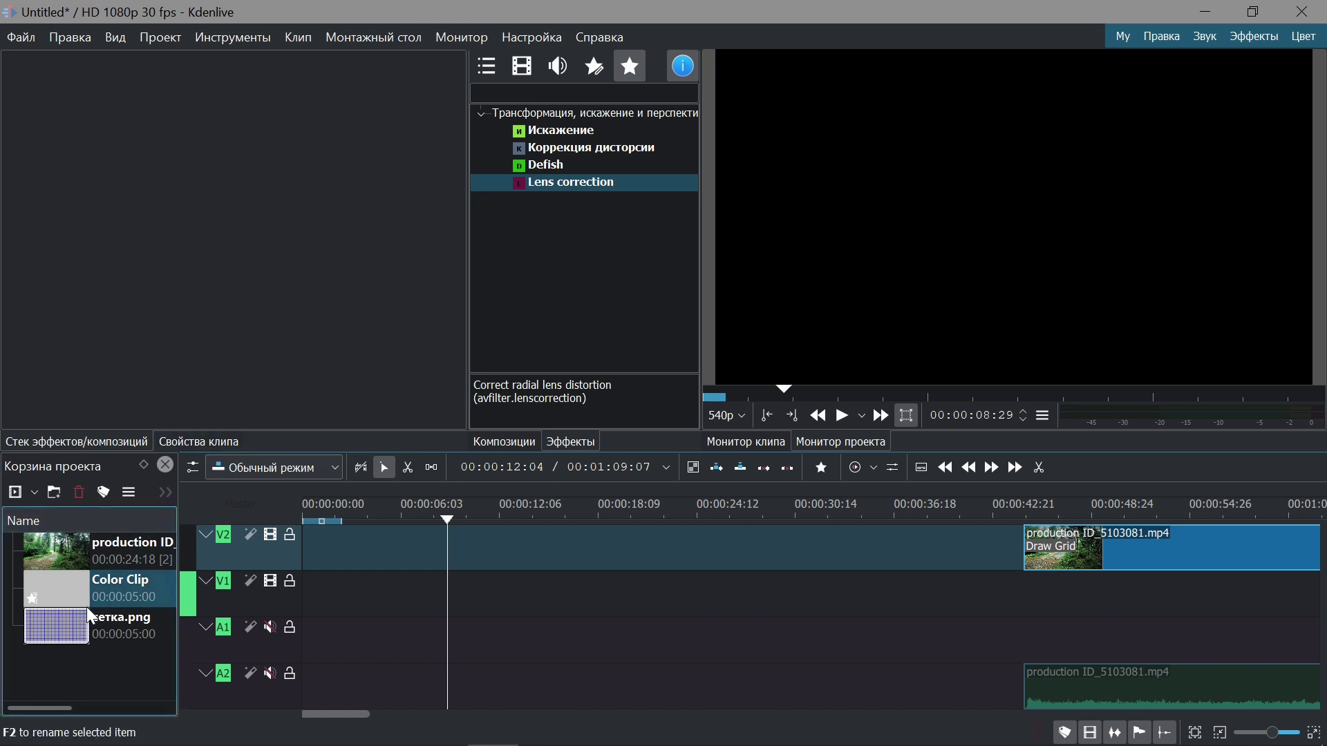
Place сетка.png at the start of track V2, extend it to about 24 seconds and apply the Lens correction effect to it
left_click(78, 629)
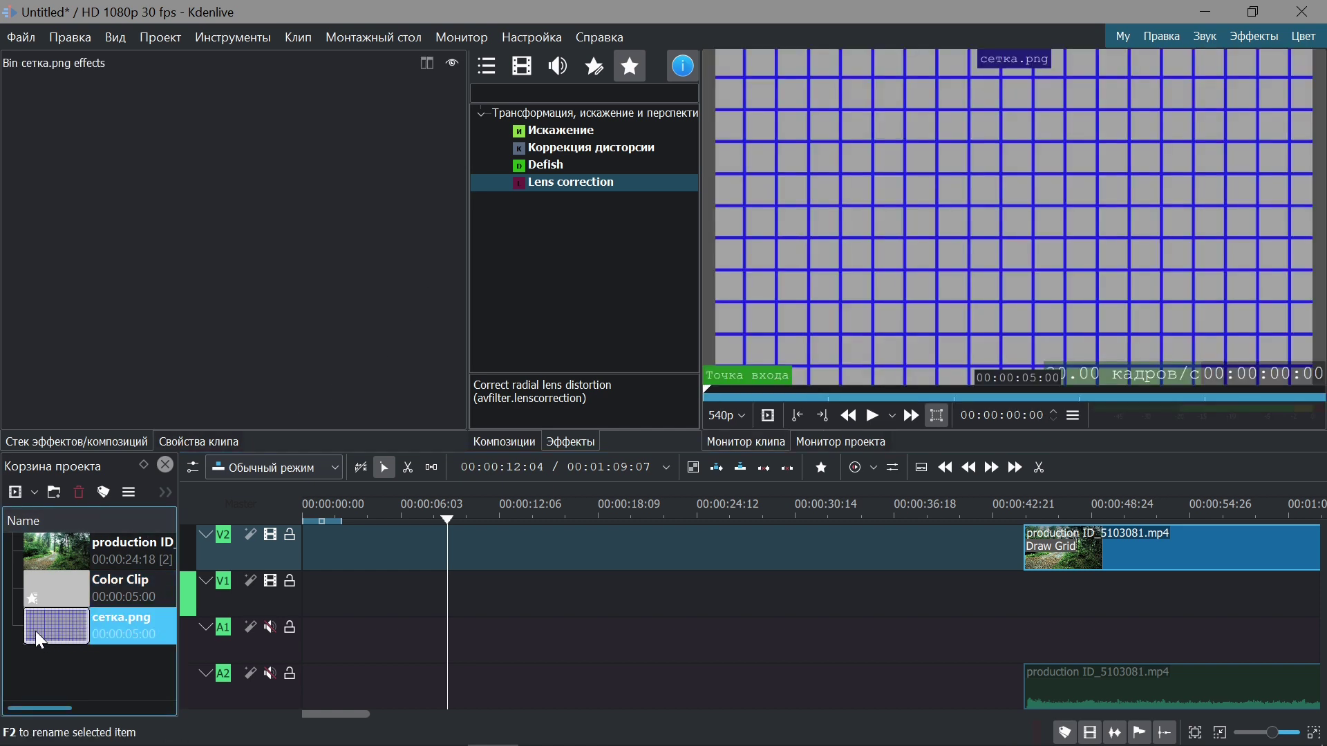
left_click_drag(45, 636, 683, 547)
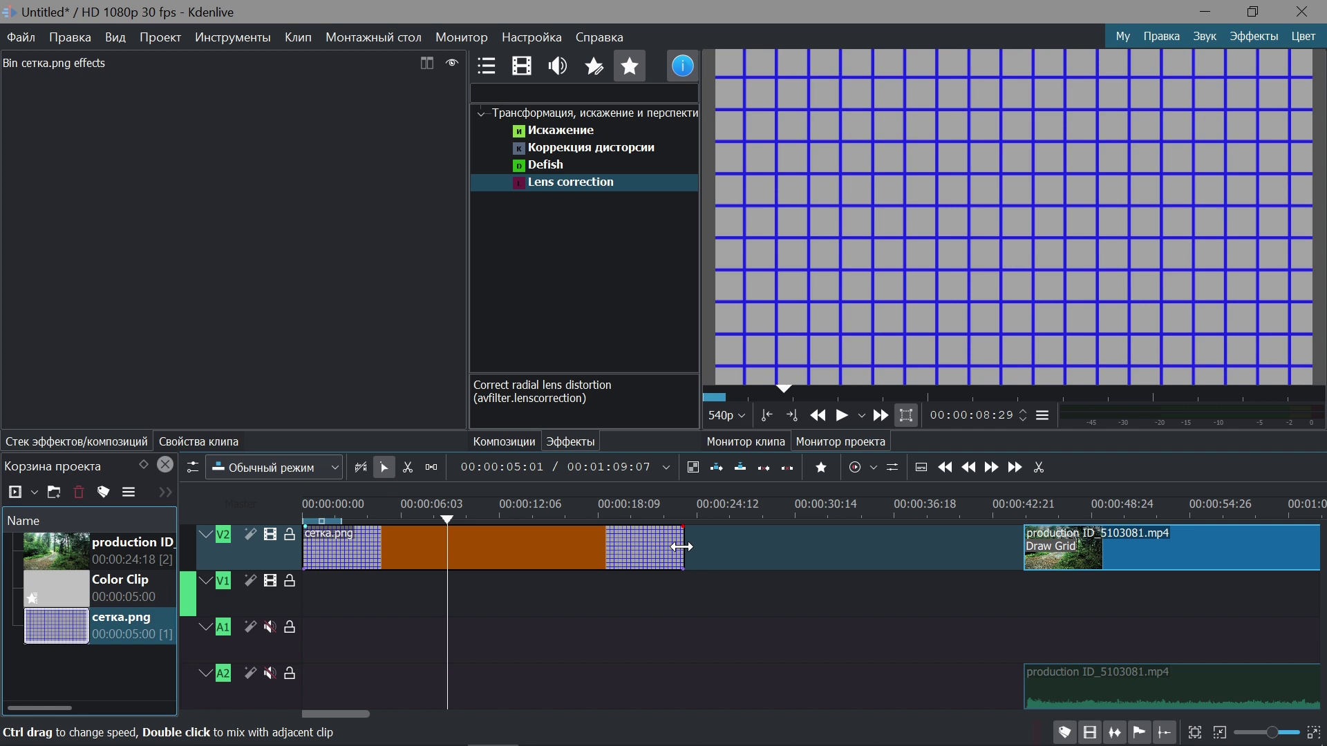
left_click(605, 184)
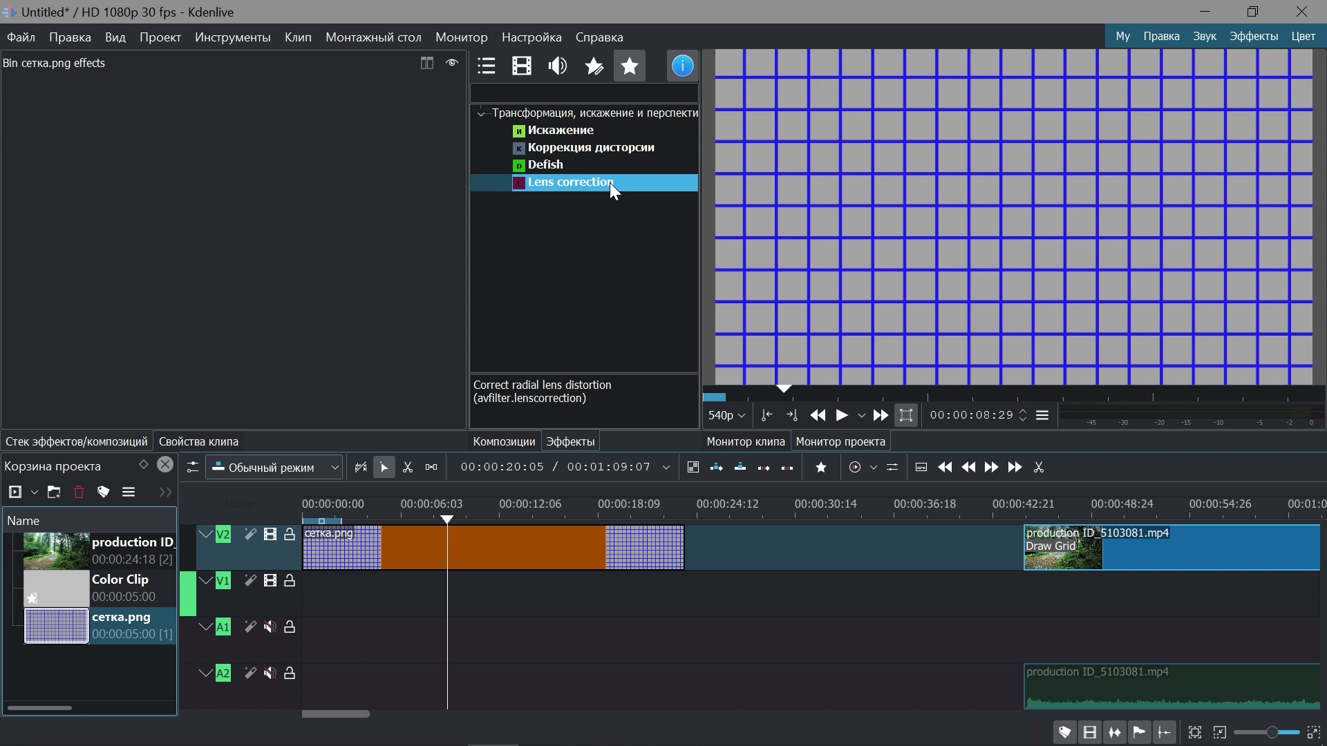
left_click_drag(605, 186, 482, 544)
left_click(484, 551)
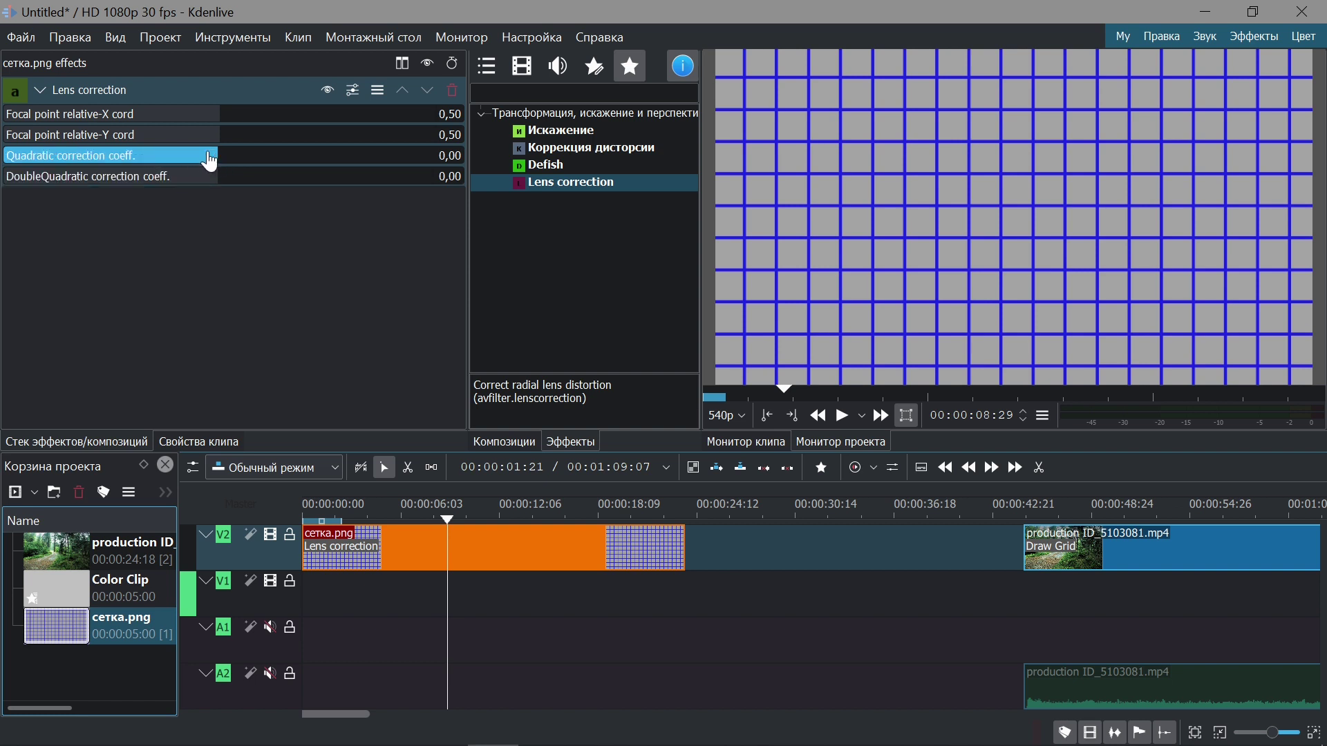
Try negative and positive values for the Quadratic correction coeff. of Lens correction, settling on 0,57
left_click_drag(216, 164, 201, 166)
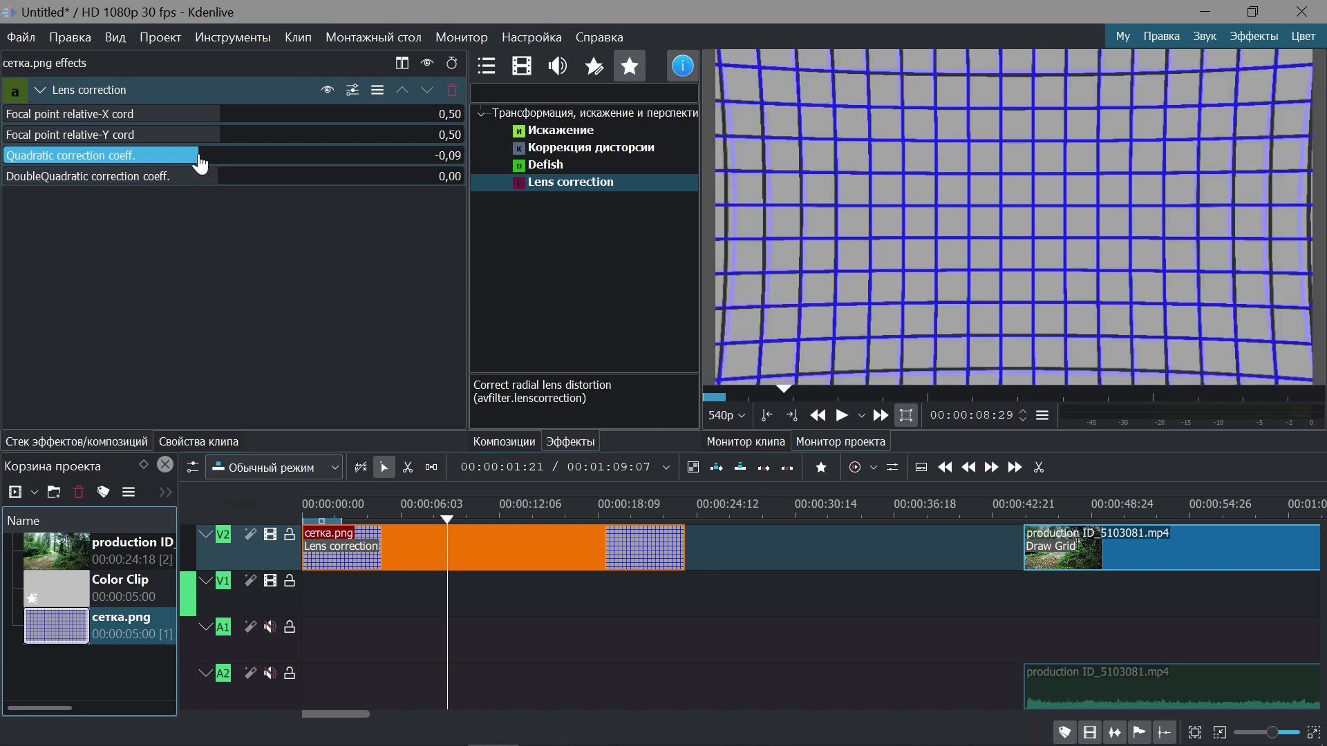
left_click_drag(201, 166, 137, 160)
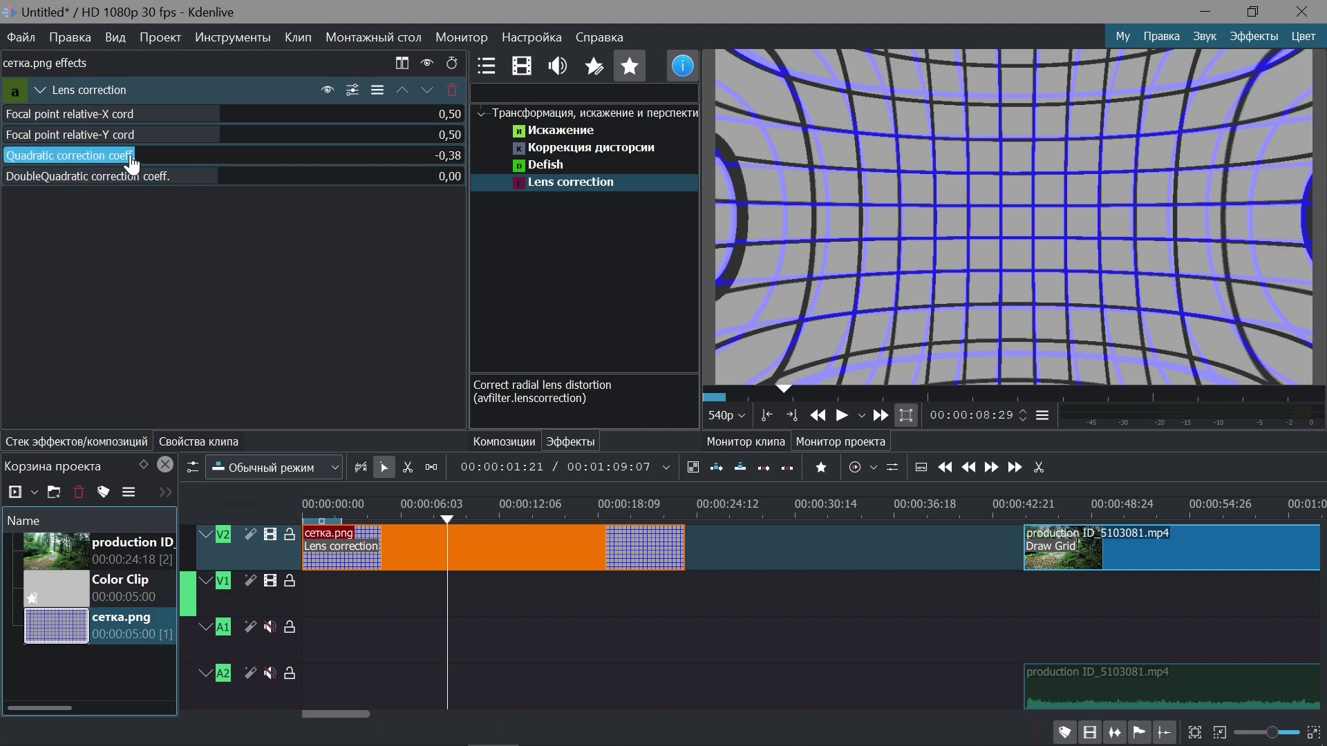
left_click_drag(133, 163, 308, 173)
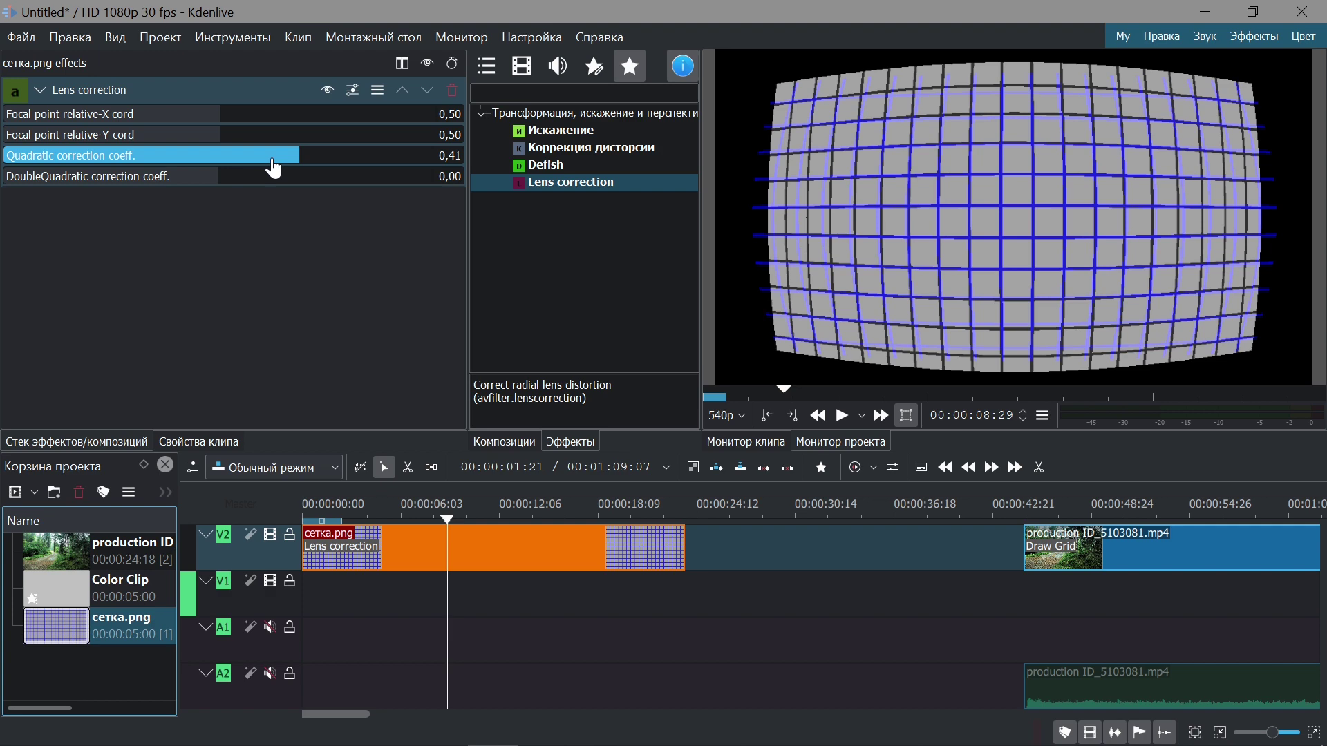
left_click_drag(286, 163, 340, 166)
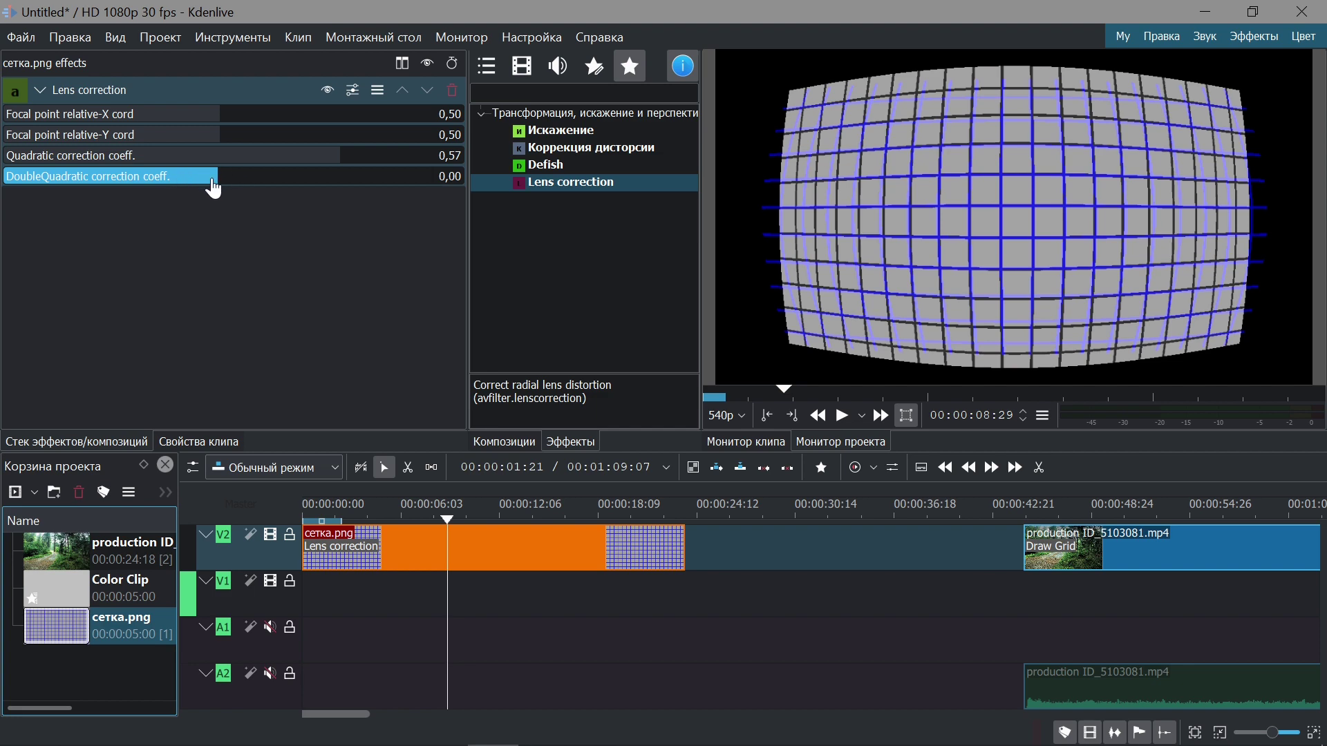
Set DoubleQuadratic correction coeff. to 1,00 and try other focal points, settling on X 0,53 and Y 0,49
left_click_drag(209, 183, 464, 196)
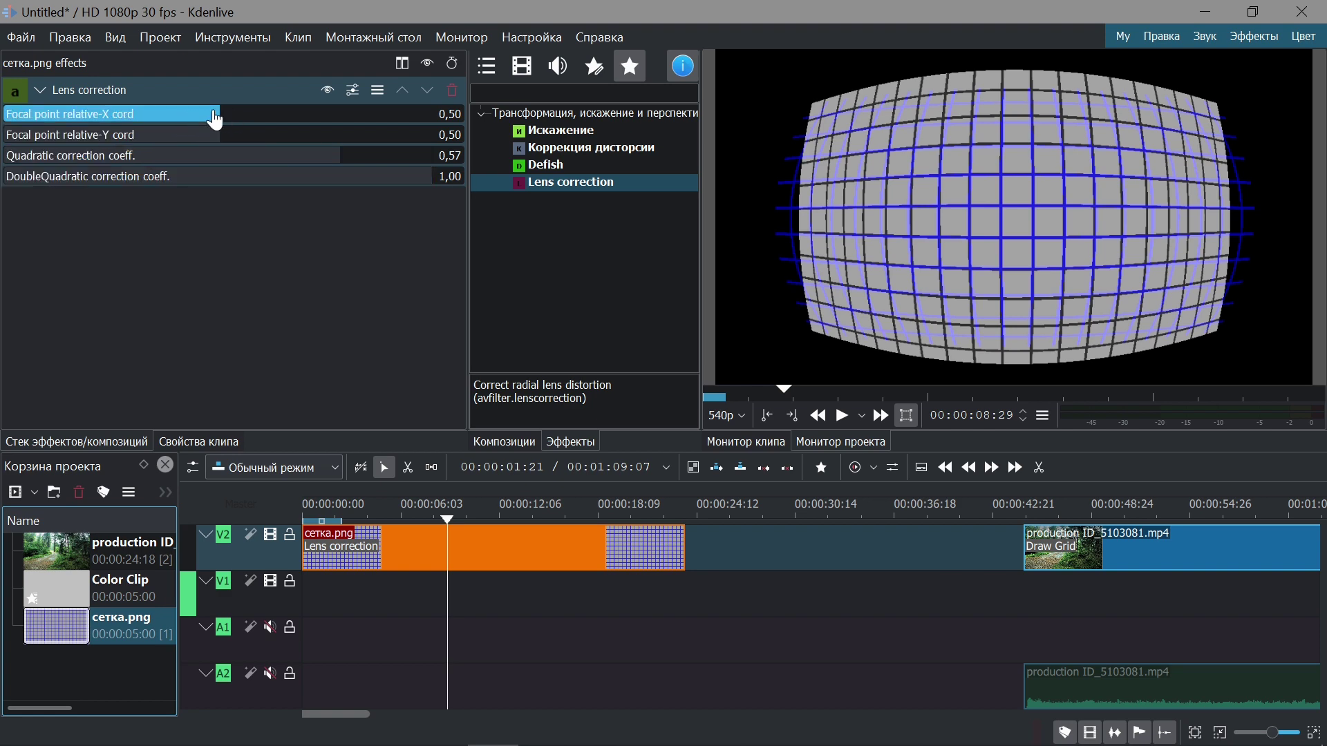
left_click_drag(215, 121, 379, 131)
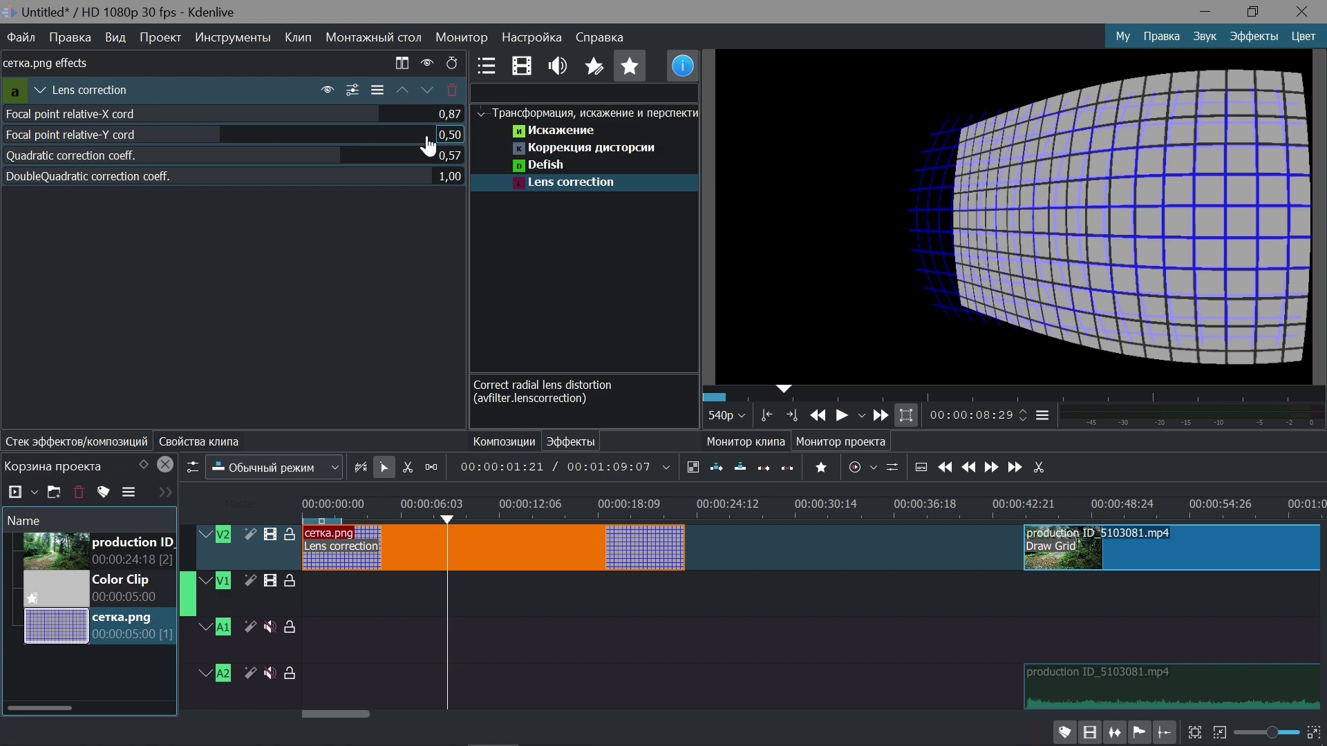
left_click_drag(373, 118, 218, 134)
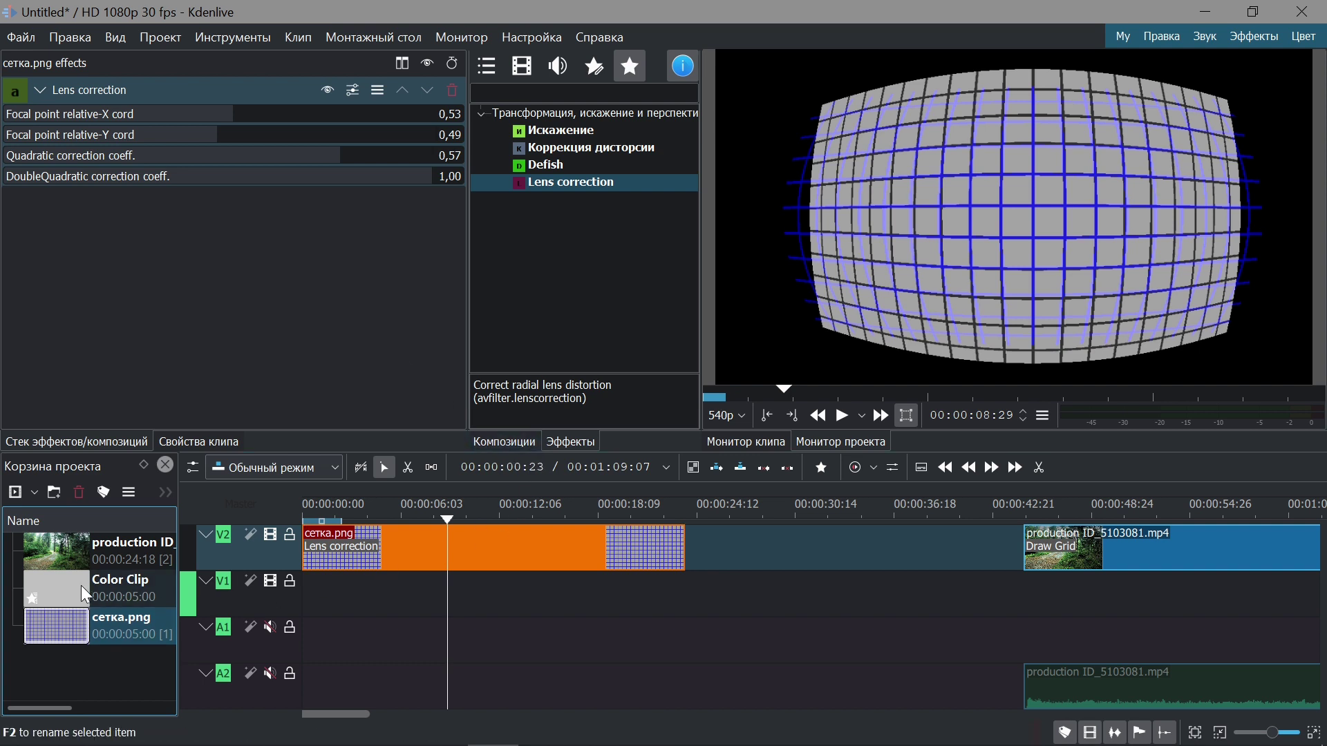
Place the Color Clip on track V2 between the two clips, extend it to about 14 seconds and copy Lens correction onto it from сетка.png
left_click(56, 596)
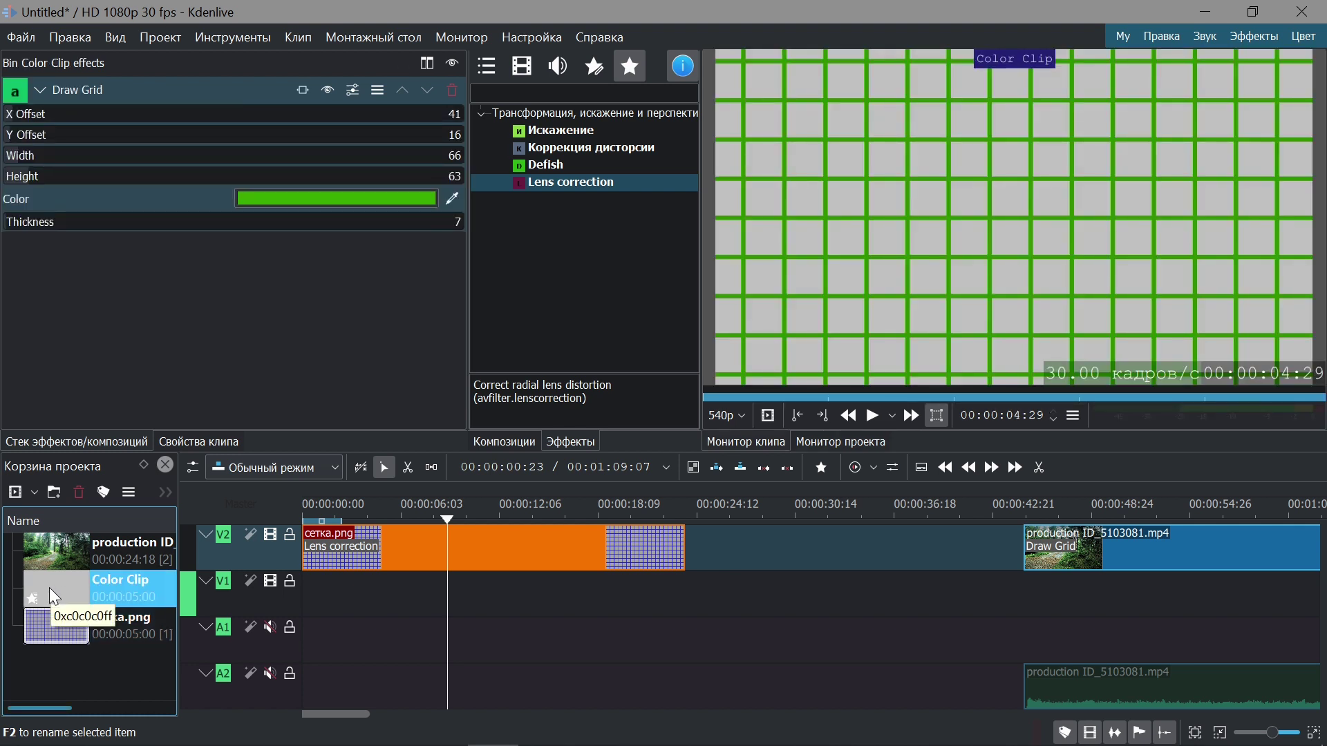
left_click_drag(56, 595, 968, 555)
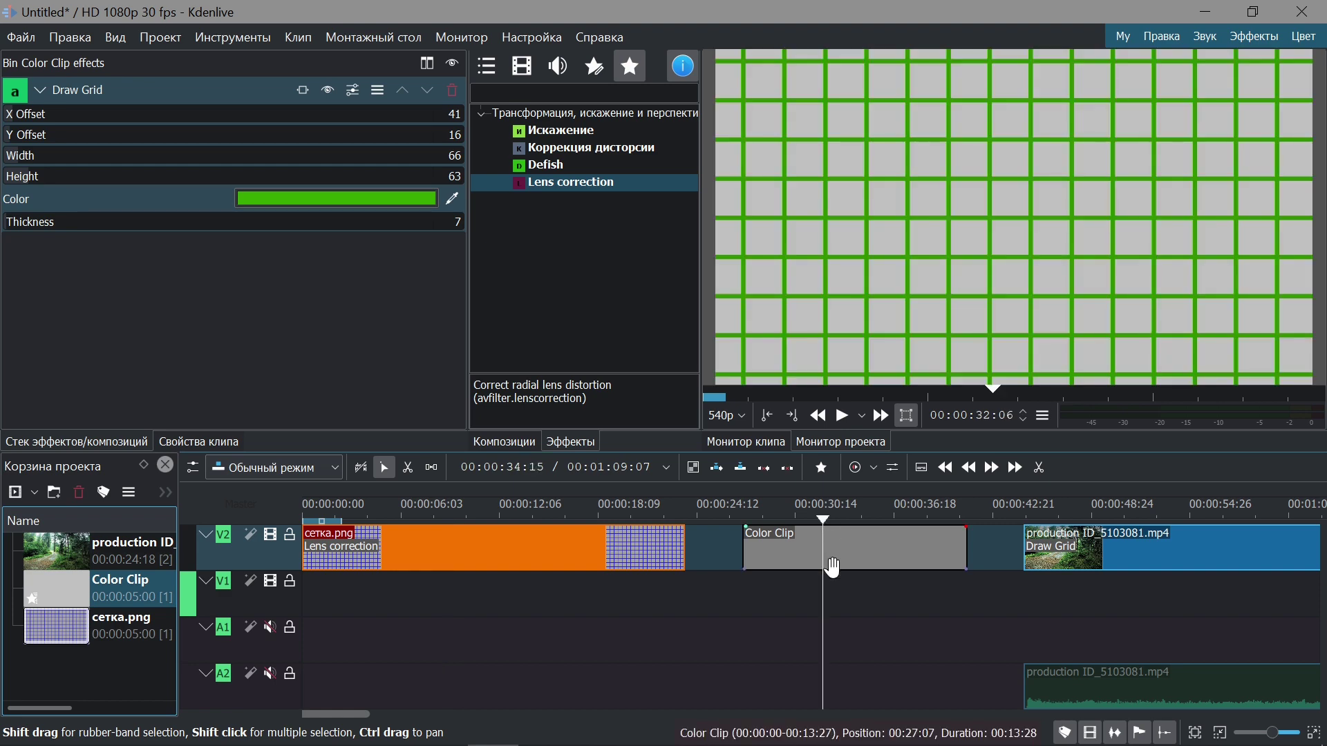
left_click(527, 534)
left_click_drag(204, 90, 829, 560)
Compare the lens-corrected Color Clip and сетка.png in the project monitor at several timeline positions
left_click(859, 517)
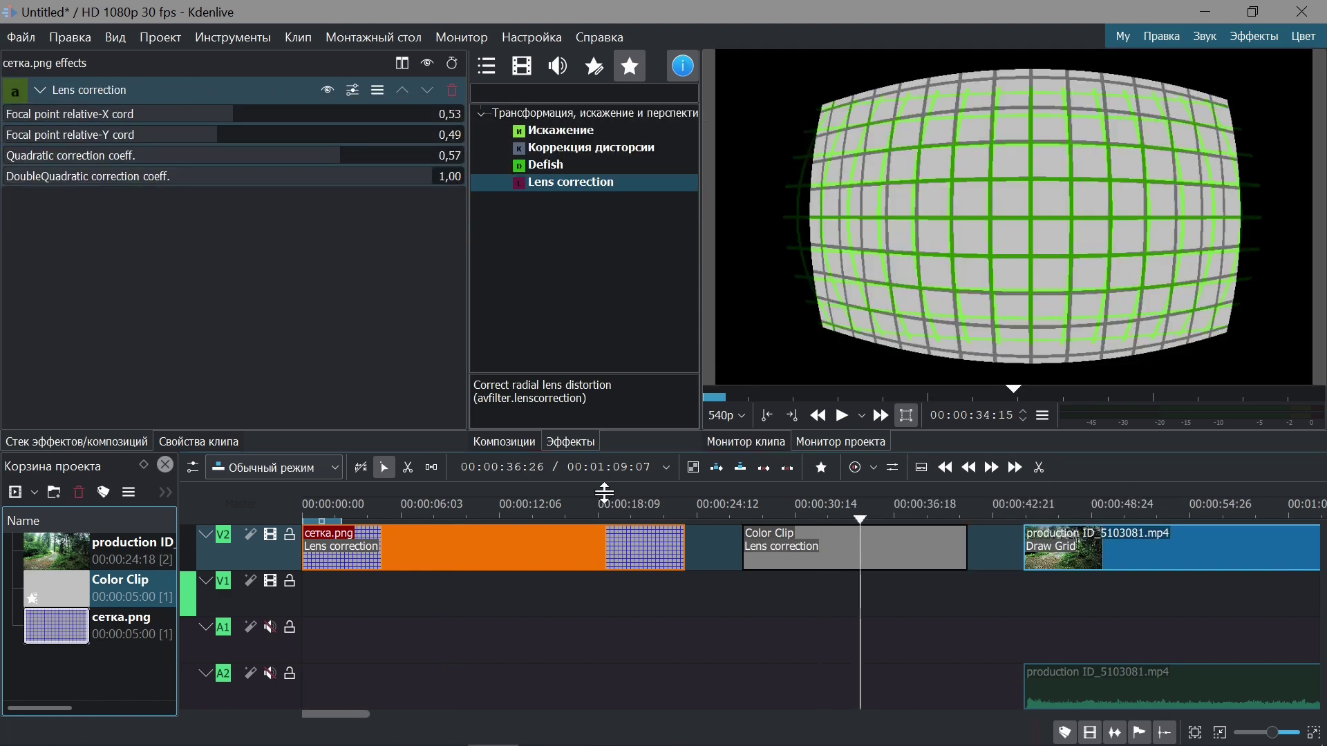
left_click(549, 519)
left_click(828, 518)
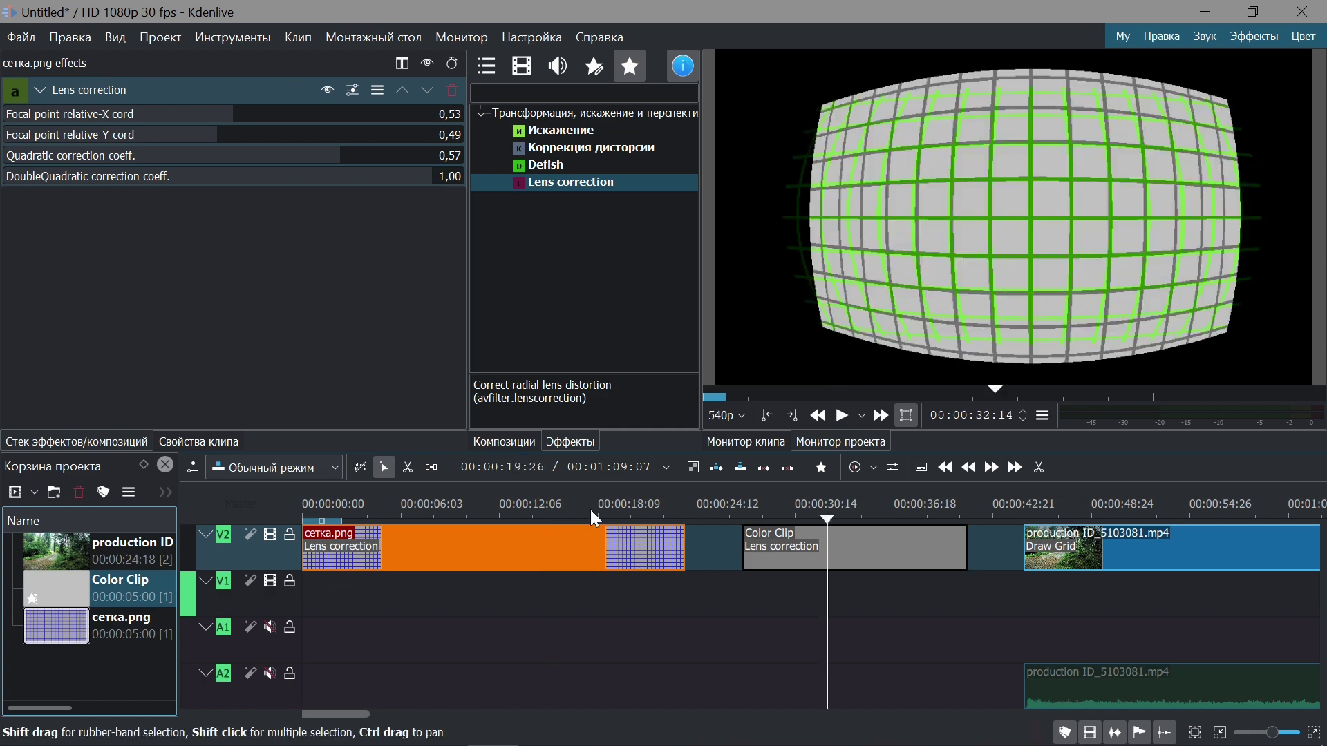
left_click(531, 519)
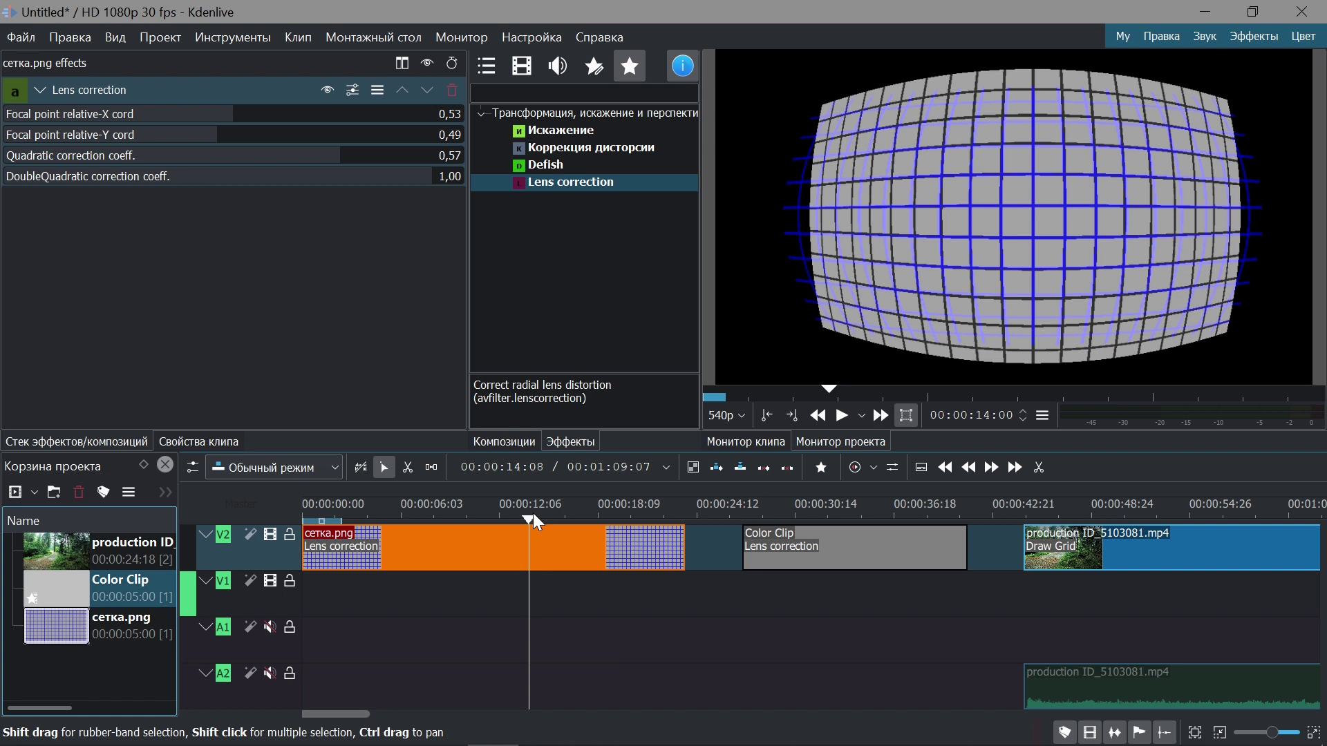
Copy Lens correction from сетка.png onto production ID_5103081.mp4 and disable that clip's Draw Grid effect
left_click(1133, 546)
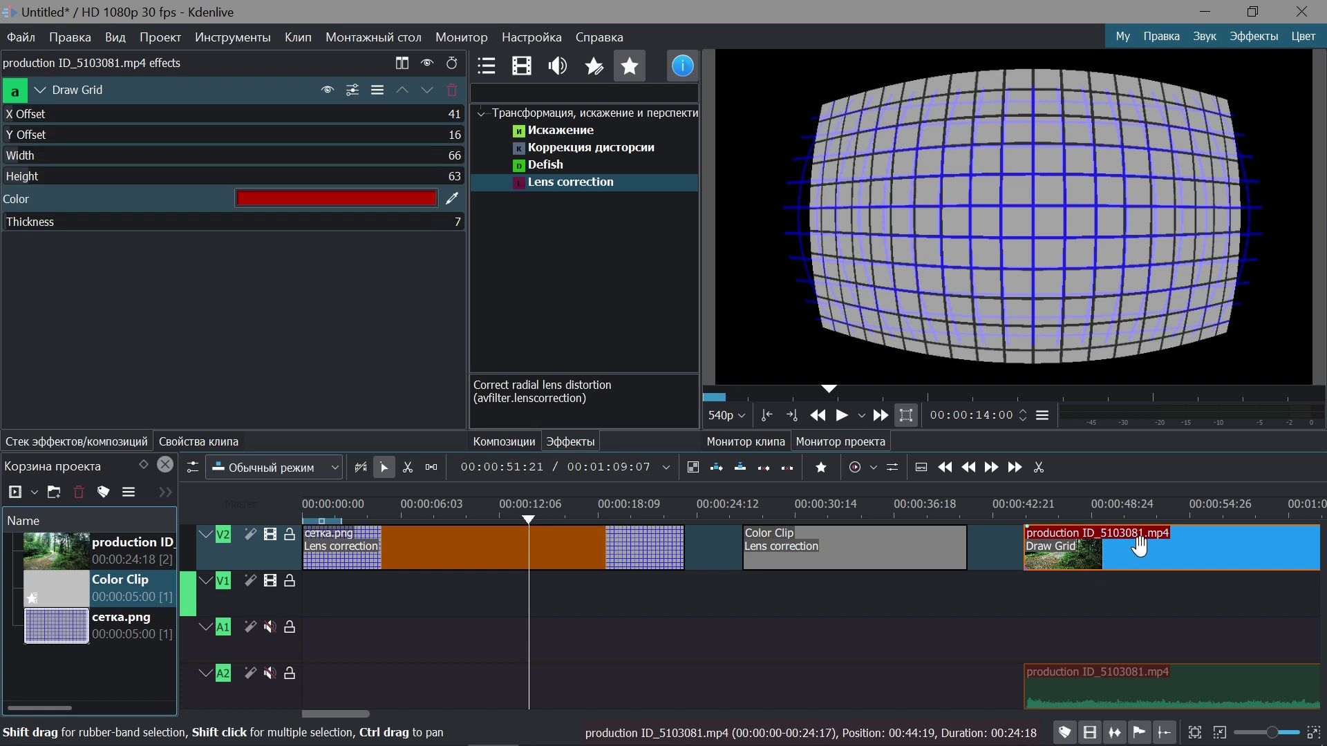
left_click(594, 539)
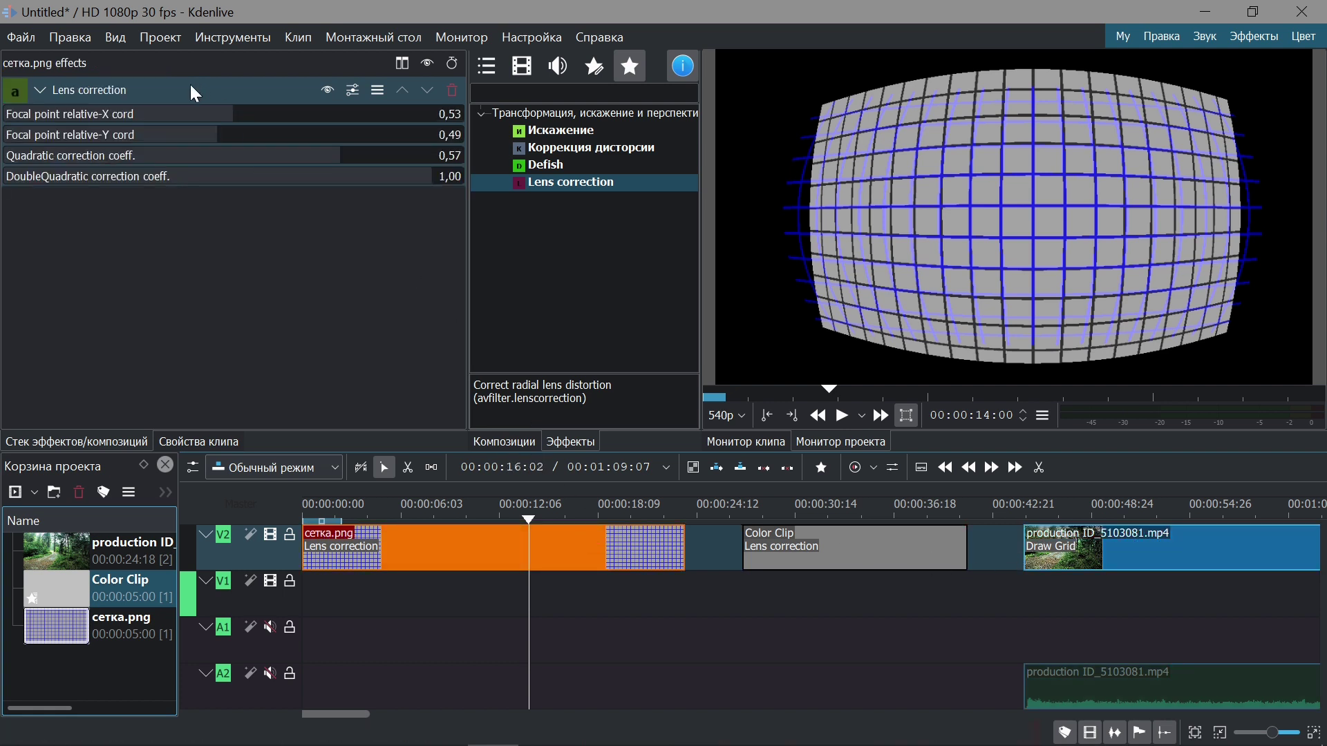
mouse_move(195, 94)
left_mouse_down()
mouse_move(912, 328)
mouse_move(1105, 546)
mouse_move(1137, 543)
left_mouse_up()
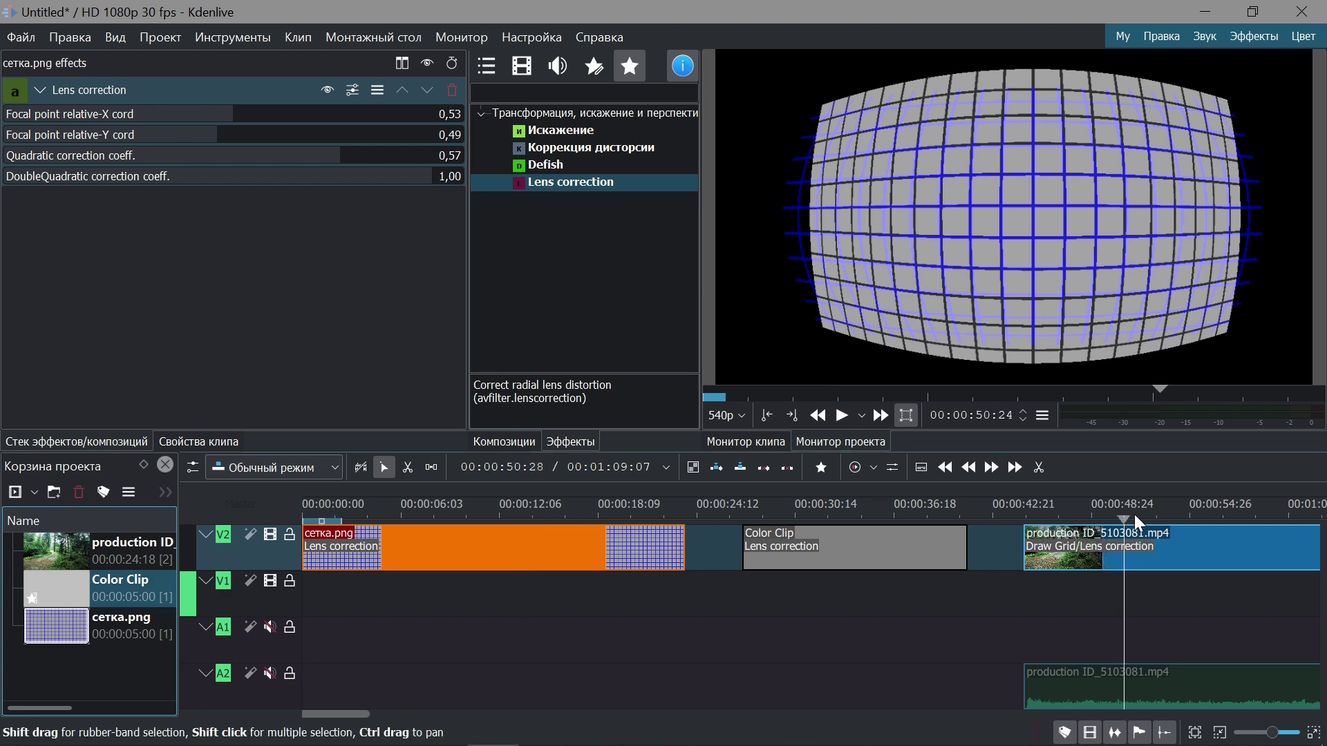
left_click(1165, 542)
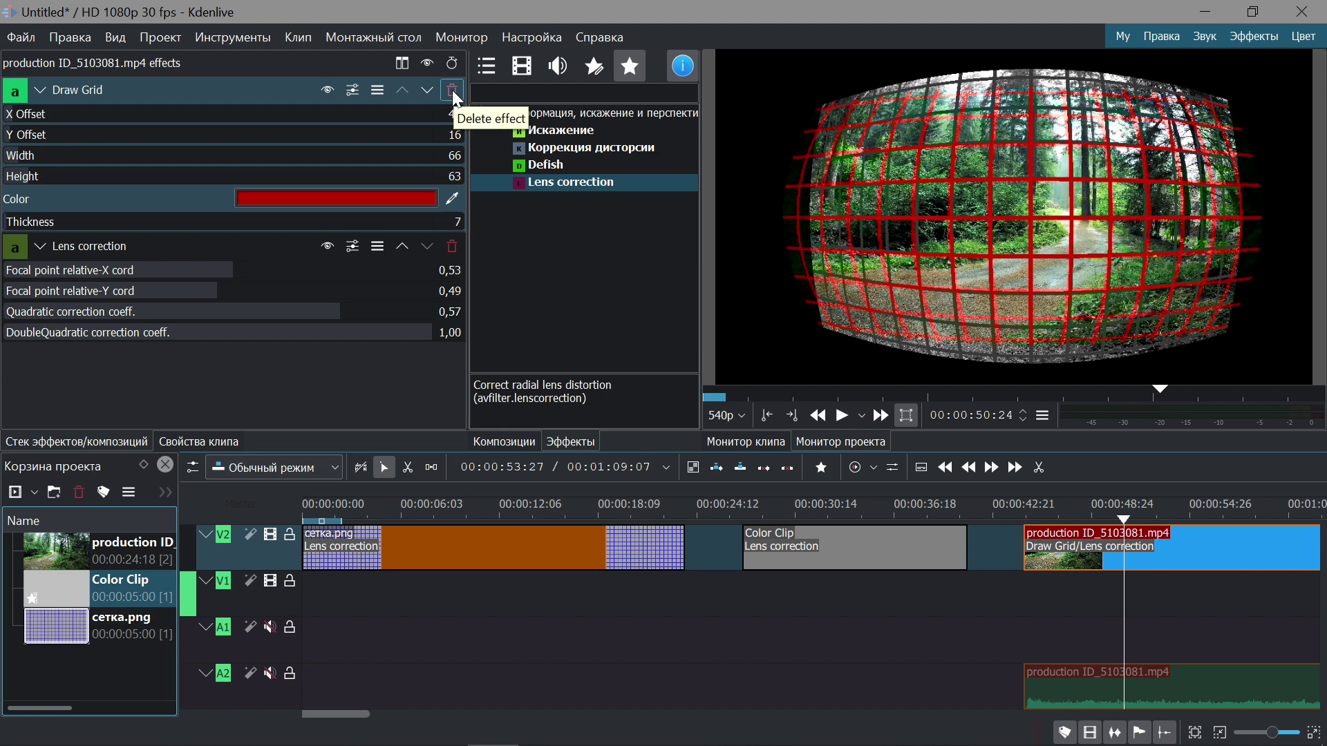
left_click(328, 89)
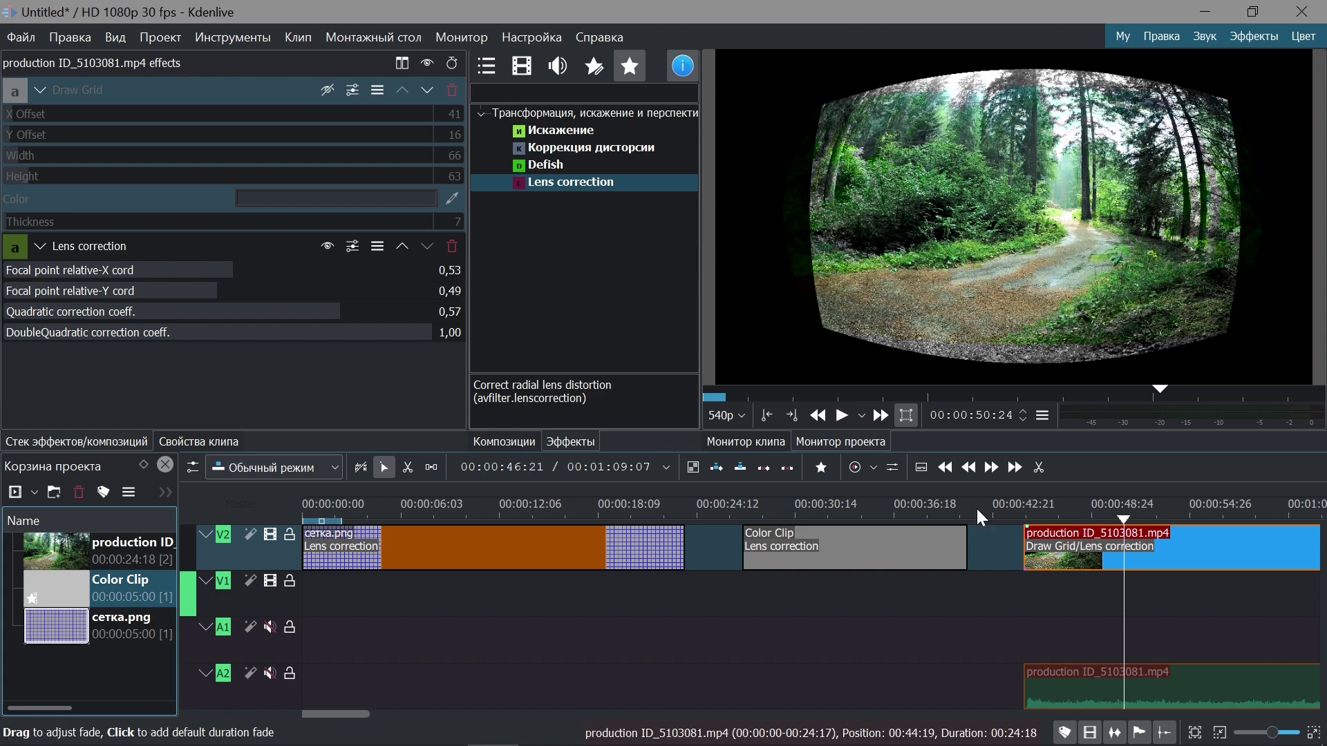
Adjust the forest clip's Lens correction to focal point X 0,49 and Y 0,55, Quadratic -0,59 and DoubleQuadratic 0,35
mouse_move(227, 276)
left_mouse_down()
mouse_move(76, 269)
mouse_move(220, 270)
left_mouse_up()
left_click_drag(311, 322, 64, 323)
mouse_move(394, 331)
left_mouse_down()
mouse_move(293, 343)
mouse_move(388, 343)
left_mouse_up()
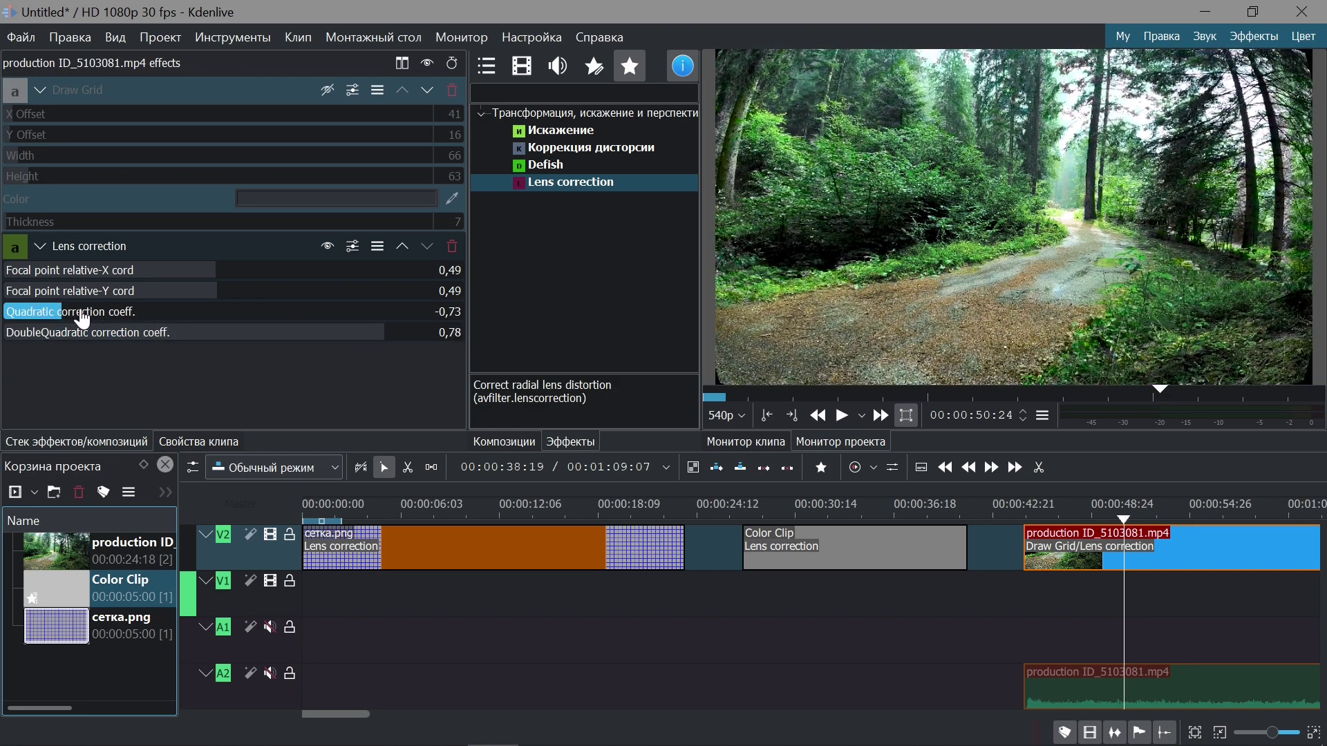
mouse_move(82, 319)
left_mouse_down()
mouse_move(108, 320)
mouse_move(93, 319)
left_mouse_up()
left_click_drag(211, 291, 243, 291)
mouse_move(289, 331)
left_mouse_down()
mouse_move(307, 333)
mouse_move(293, 332)
left_mouse_up()
Play the lens-corrected forest clip in the project monitor from 00:00:46:25
left_click(1061, 511)
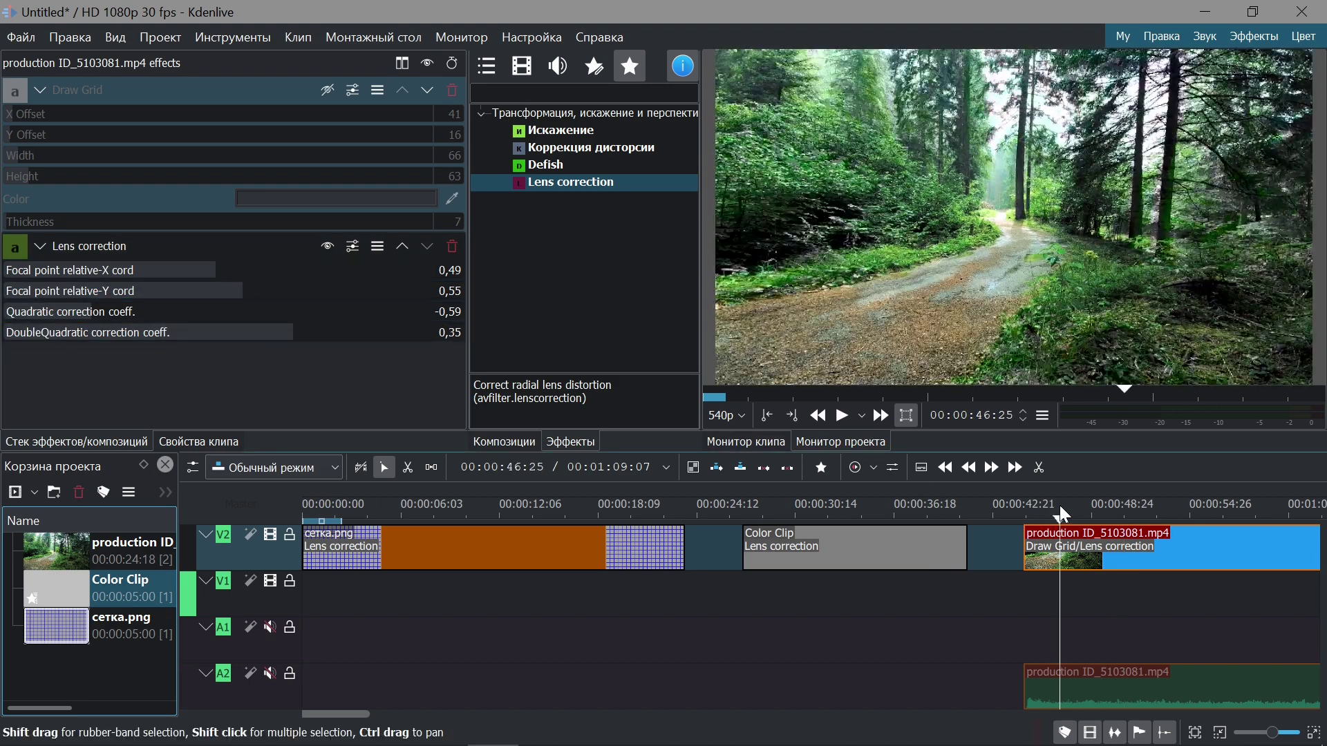
left_click(840, 419)
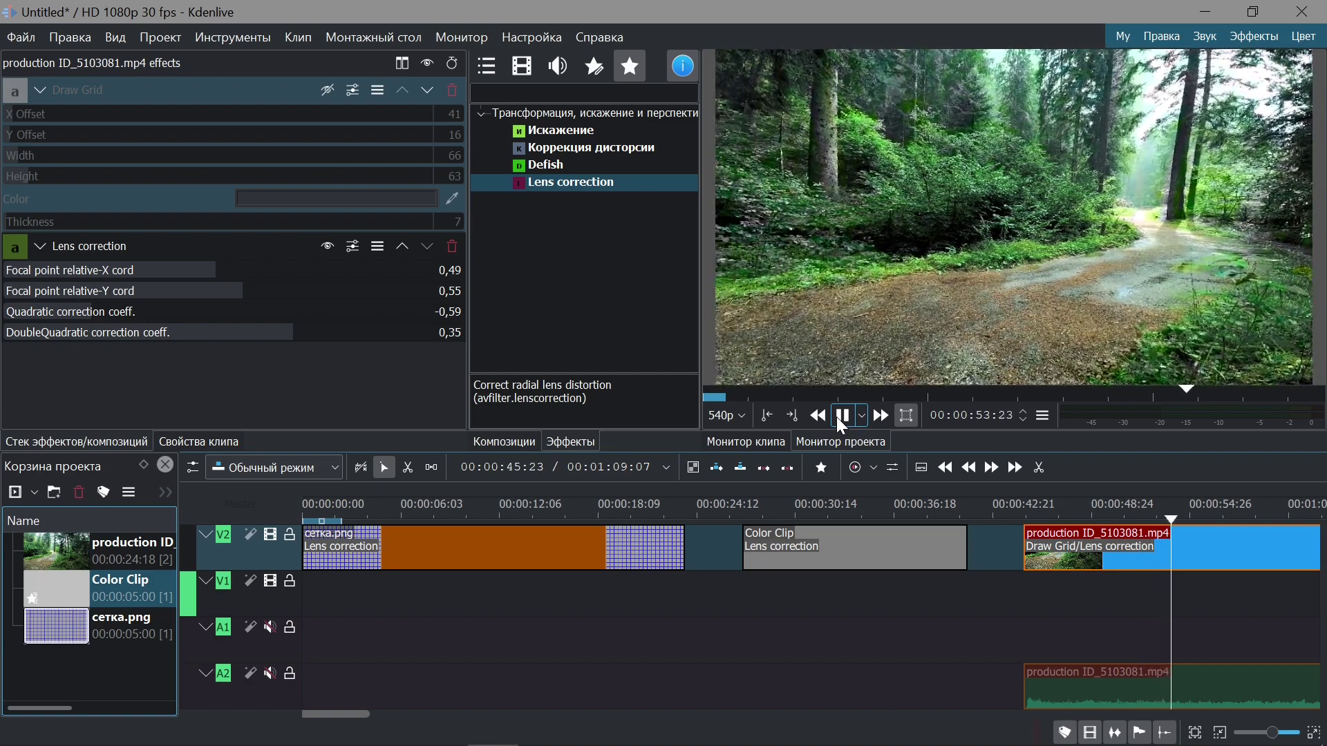
left_click(842, 417)
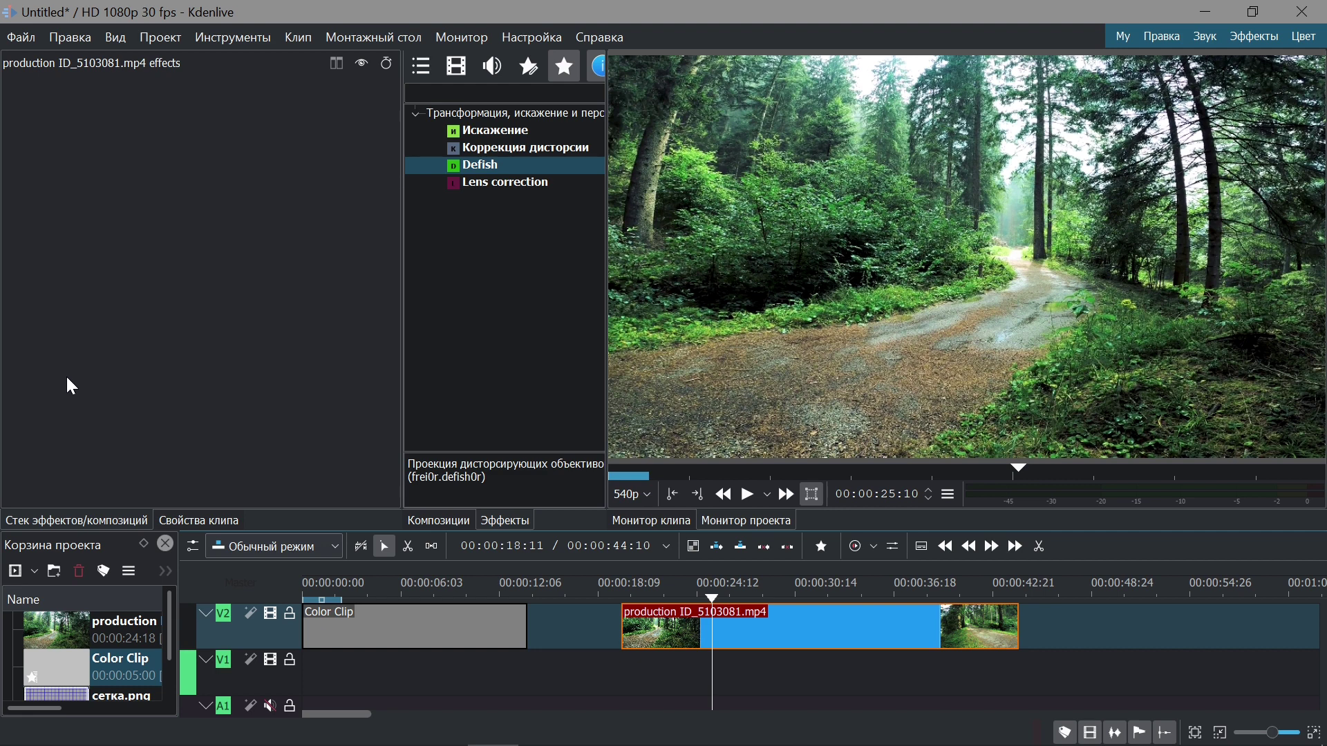
Apply the Defish effect to production ID_5103081.mp4 and set its Amount to 672
left_click(478, 173)
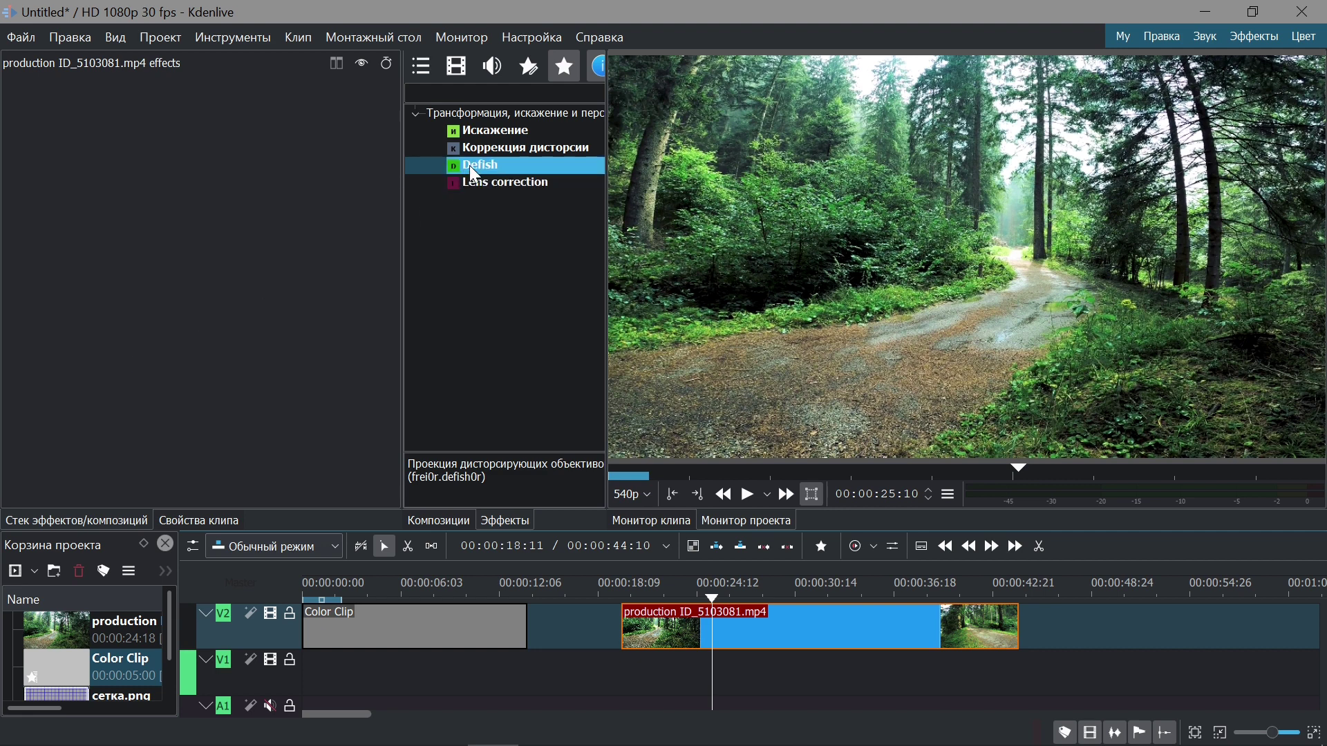
left_click_drag(474, 174, 719, 636)
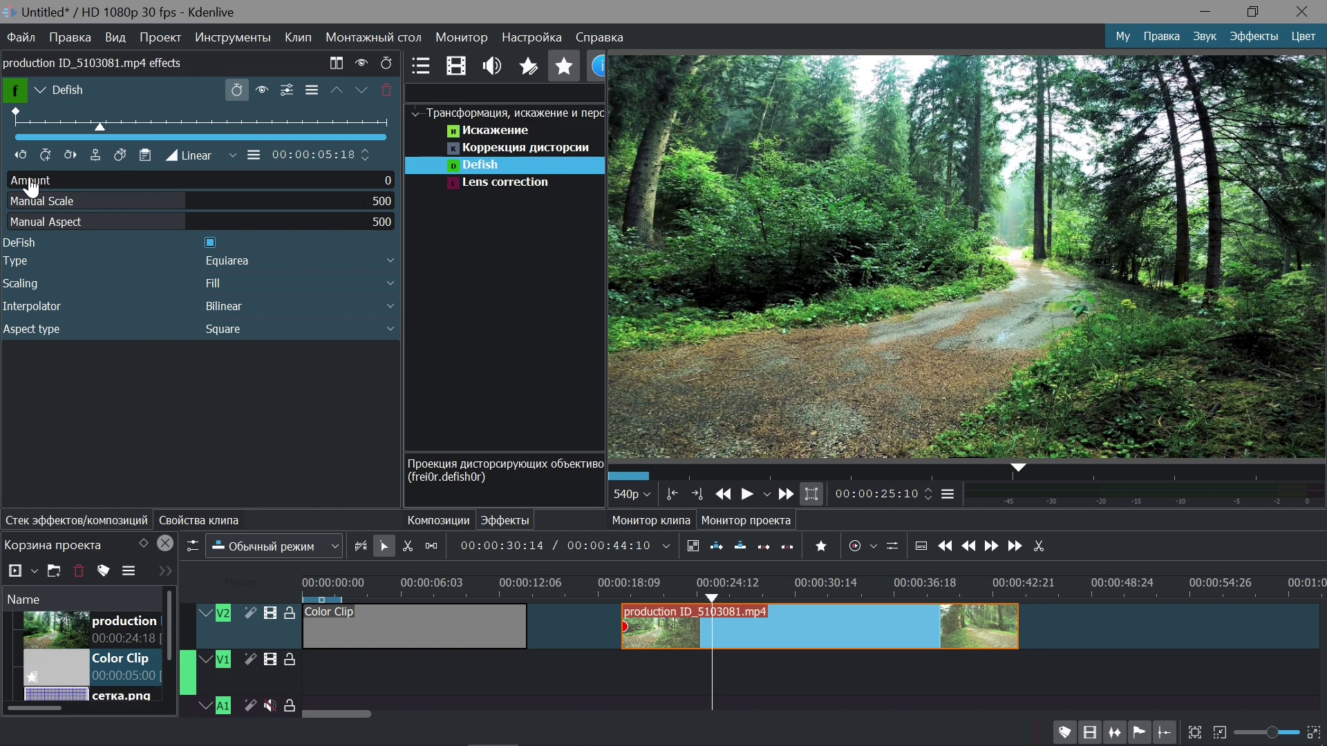
left_click_drag(31, 186, 254, 197)
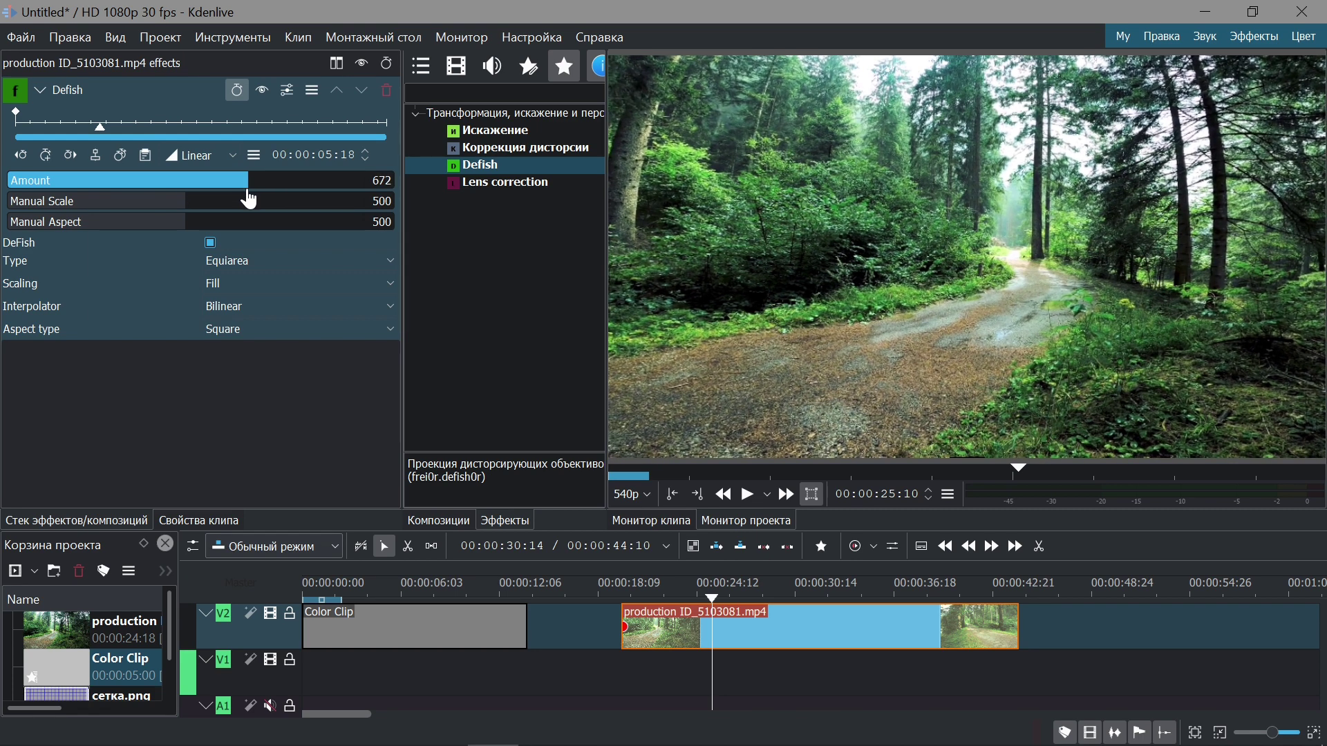
Compare the forest clip with Defish off and on, try an Amount of 911 and settle on 655
left_click(263, 92)
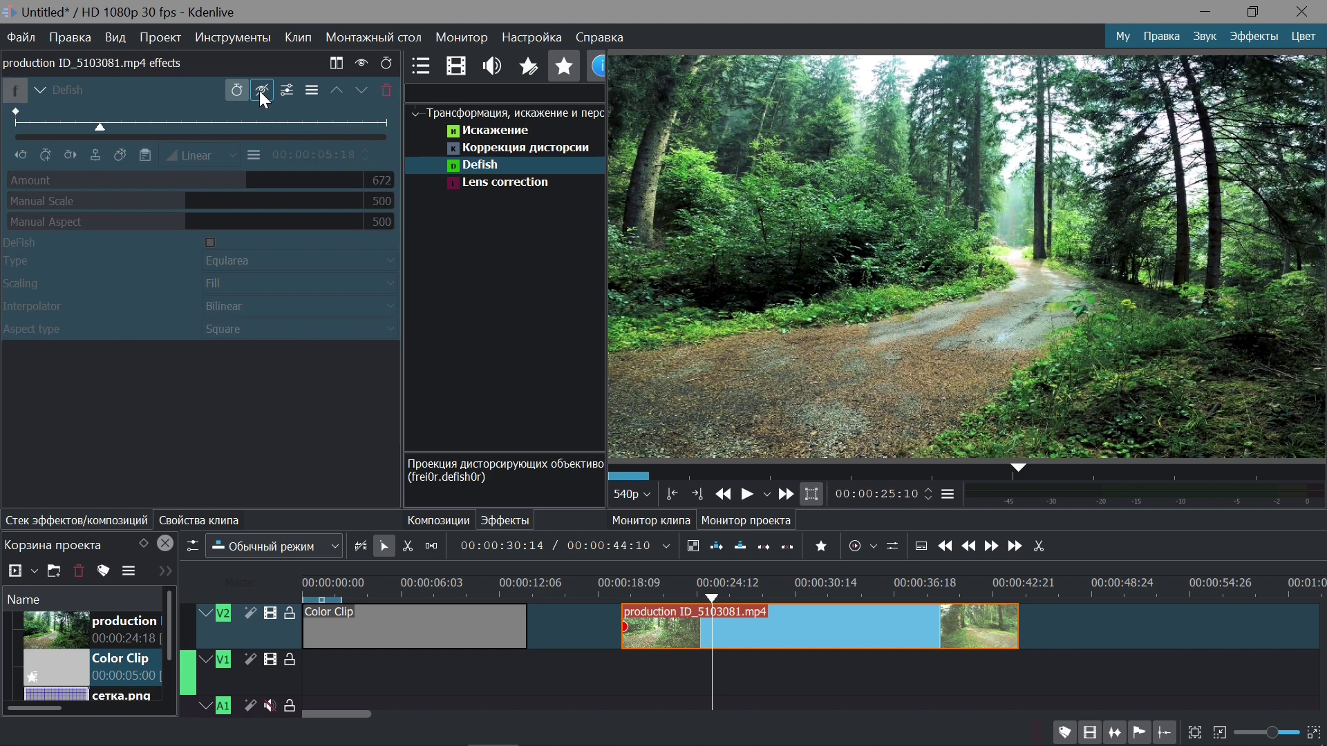
left_click(262, 91)
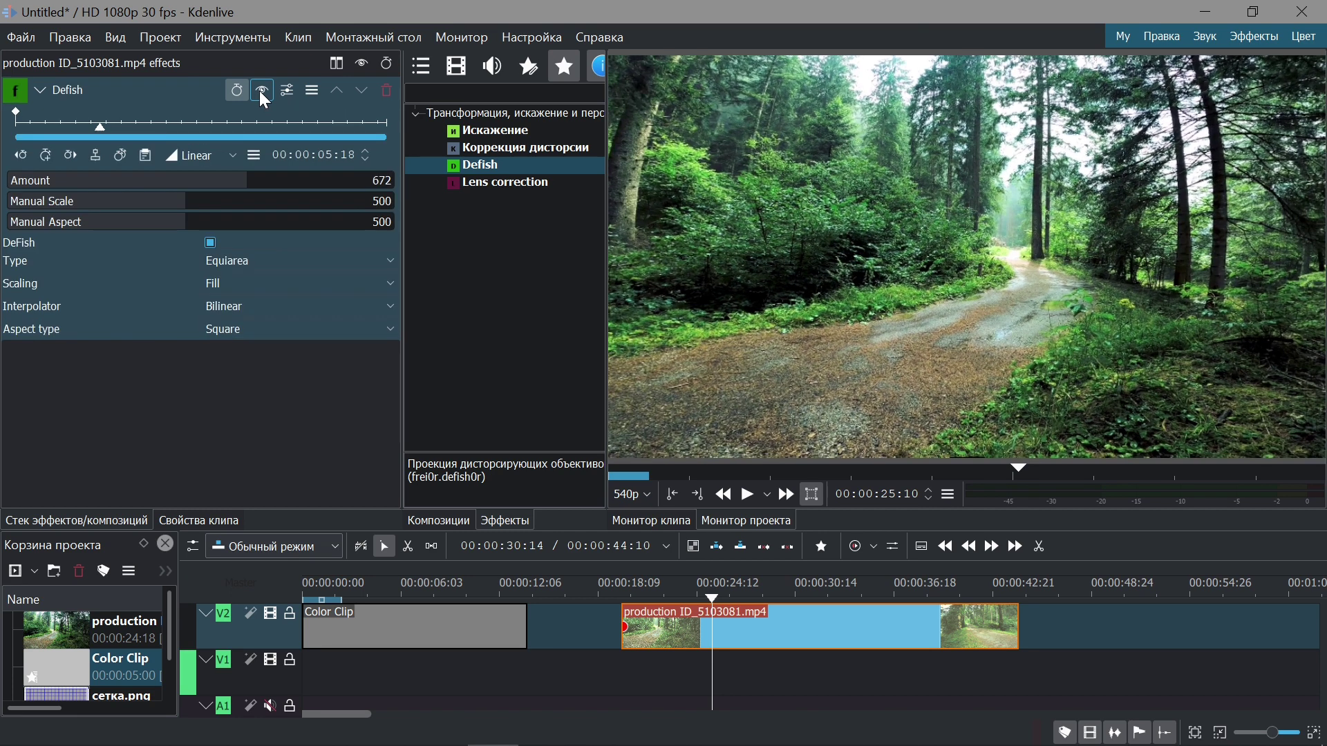
left_click(263, 91)
left_click(262, 91)
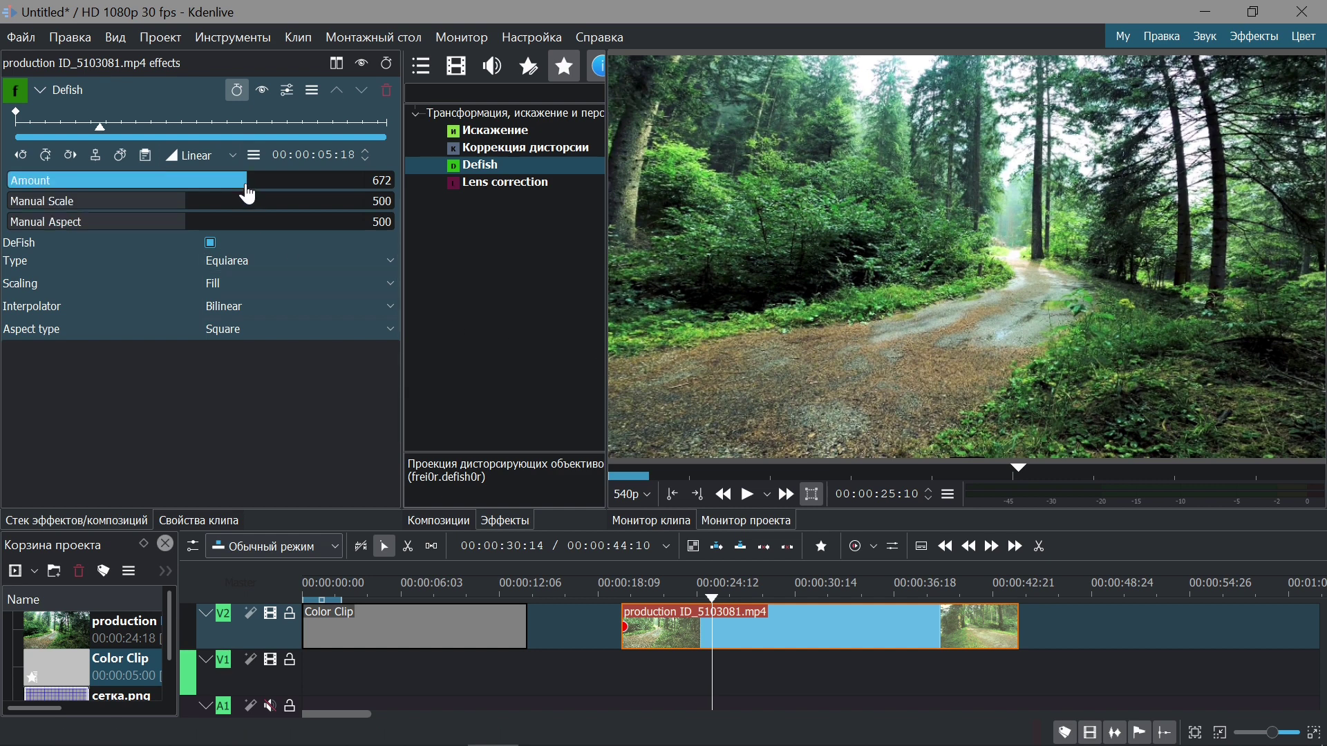
left_click_drag(246, 189, 330, 204)
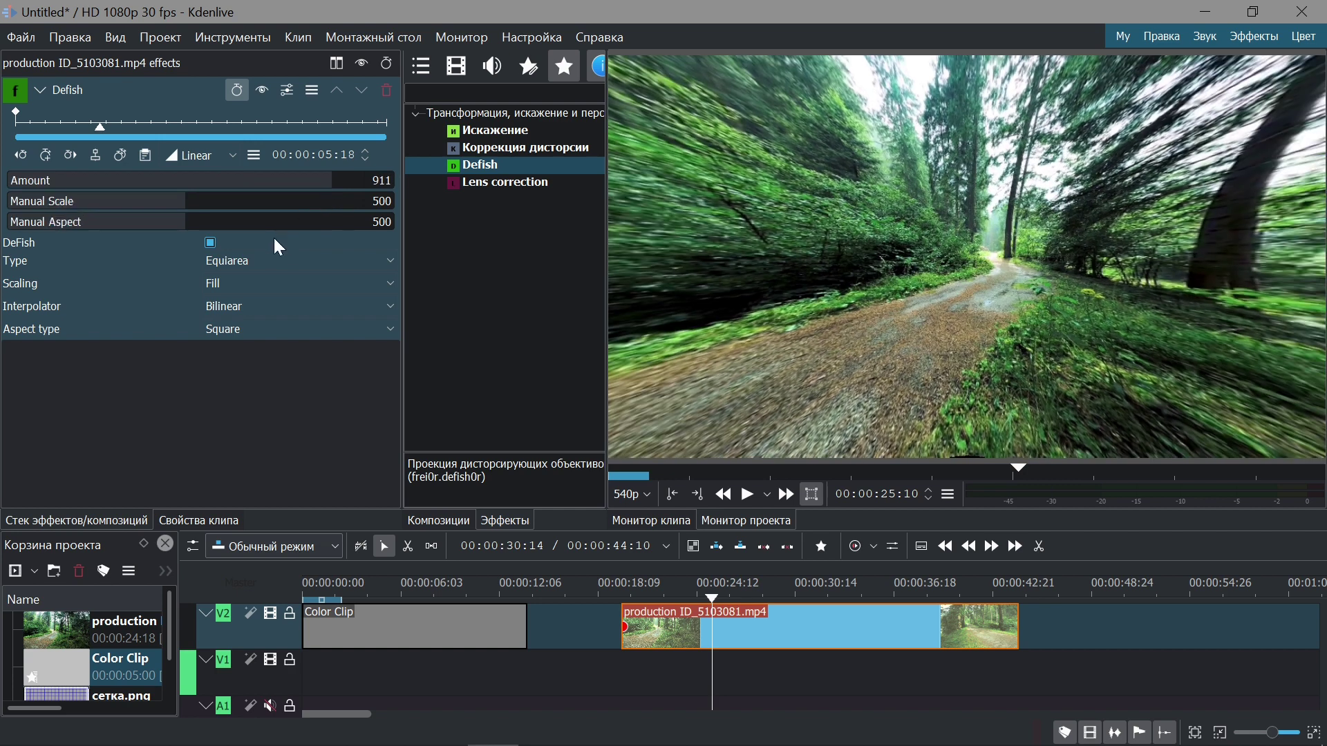
left_click(242, 184)
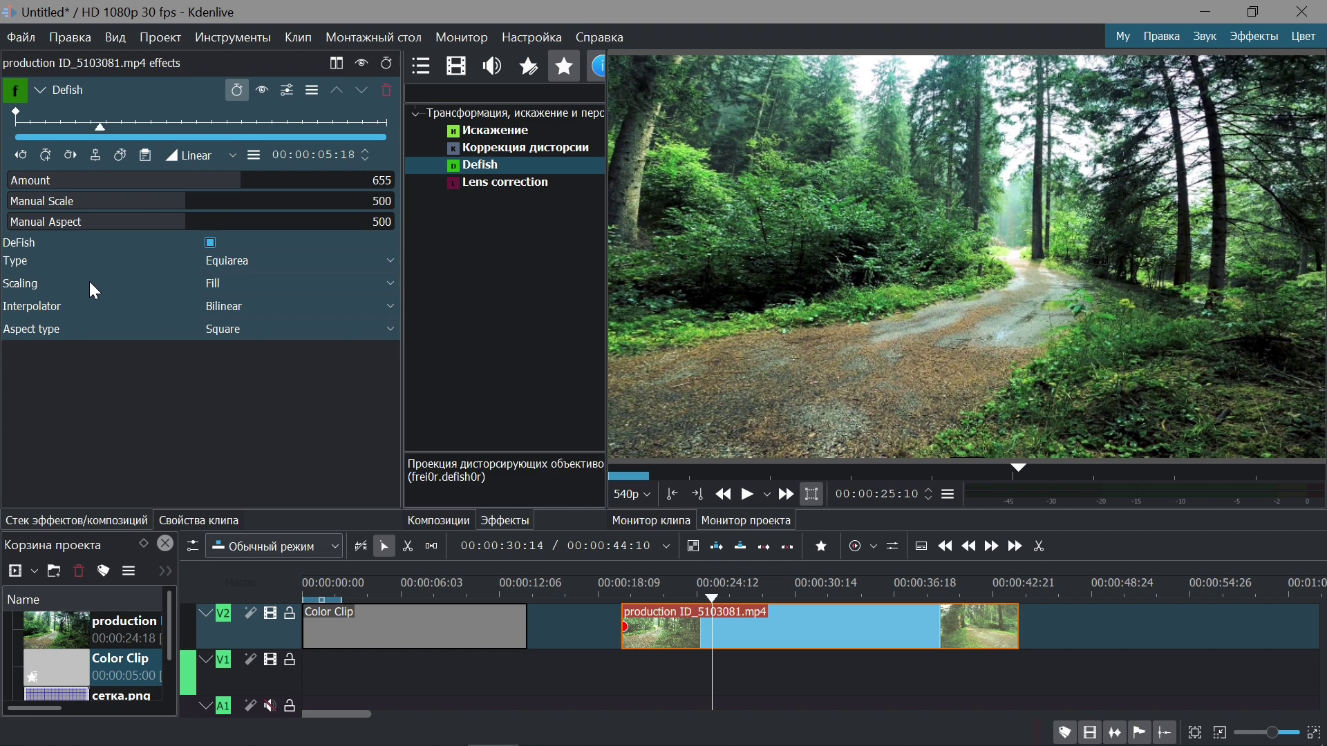
Try Center scaling for Defish, switch Scaling to Manual and set Manual Scale to 517
left_click(239, 280)
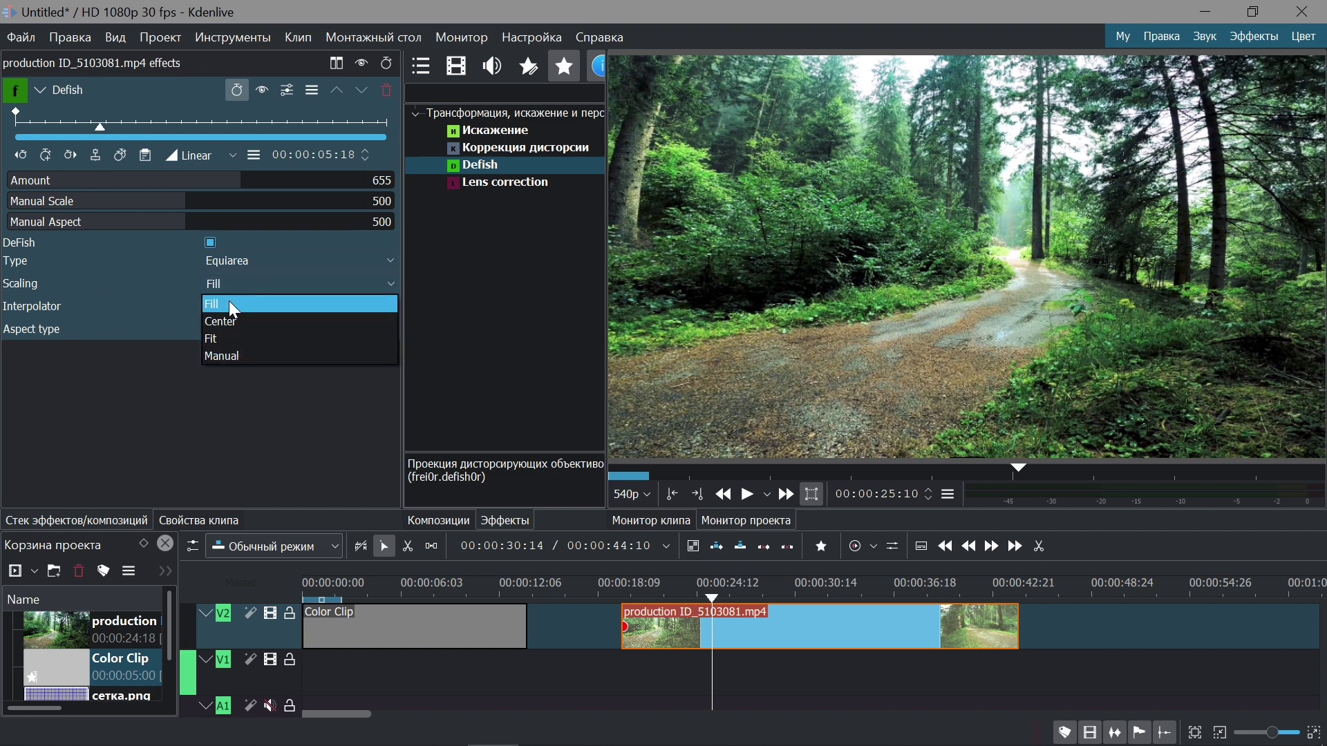
left_click(238, 319)
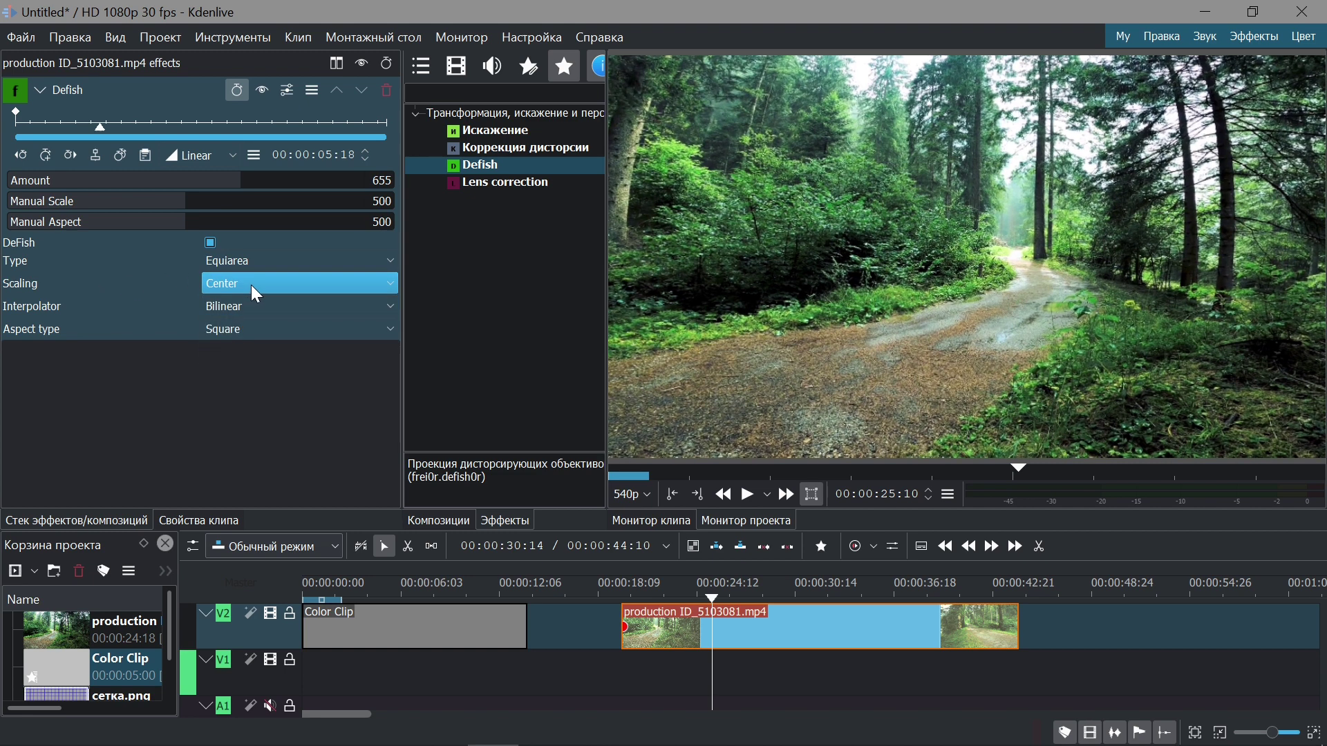
left_click(252, 285)
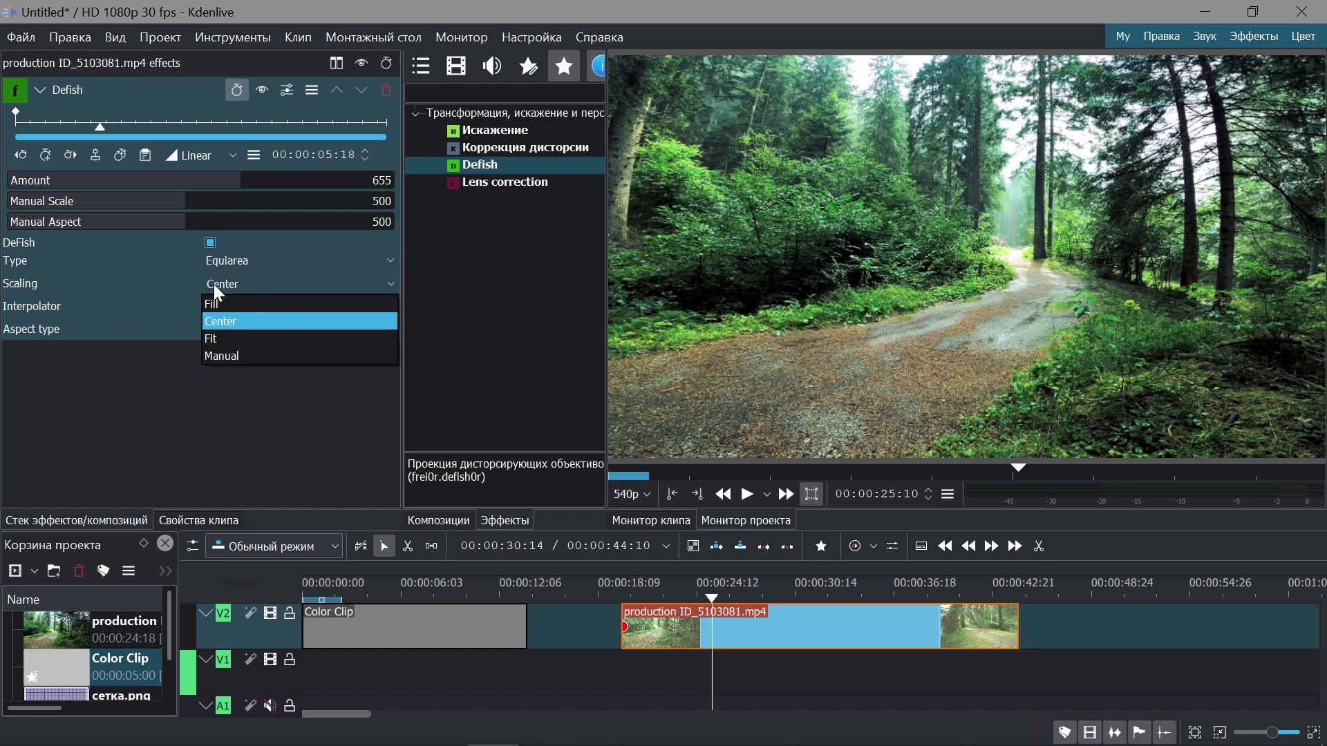
left_click(248, 356)
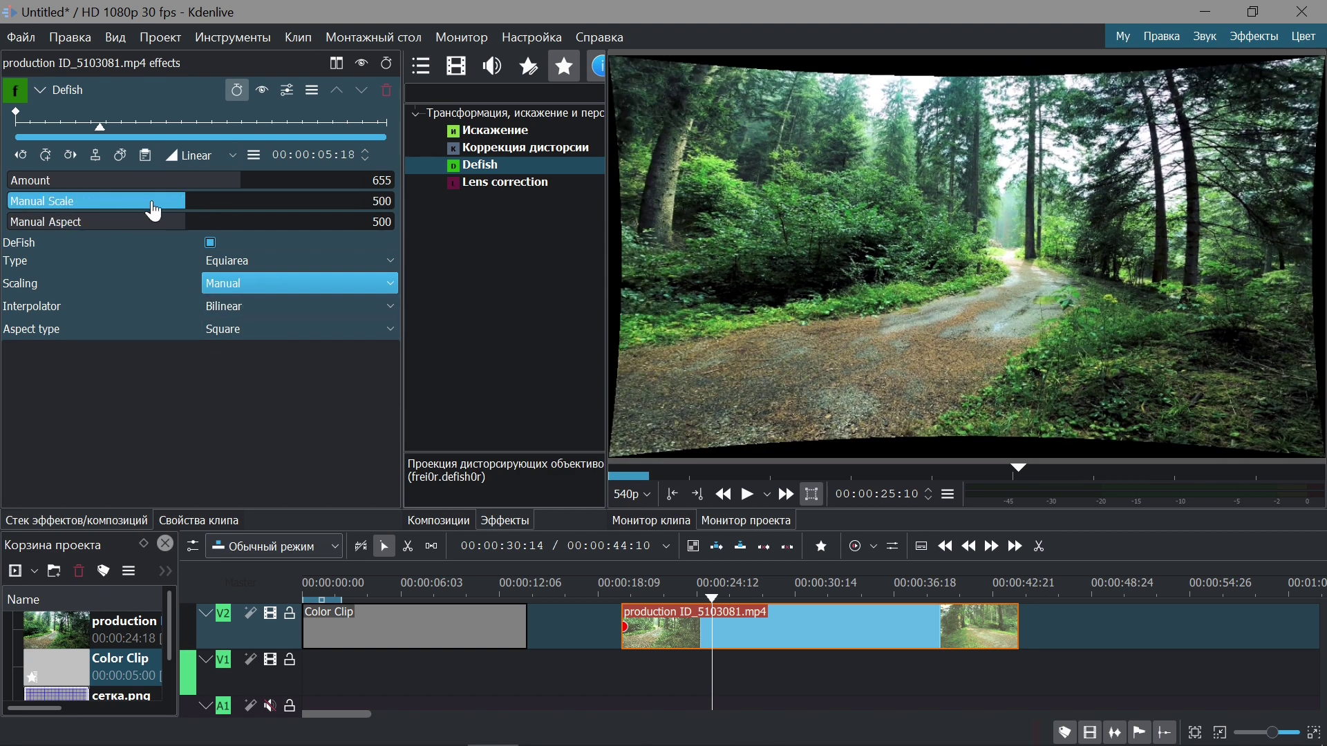
mouse_move(180, 209)
left_mouse_down()
mouse_move(207, 211)
mouse_move(195, 211)
left_mouse_up()
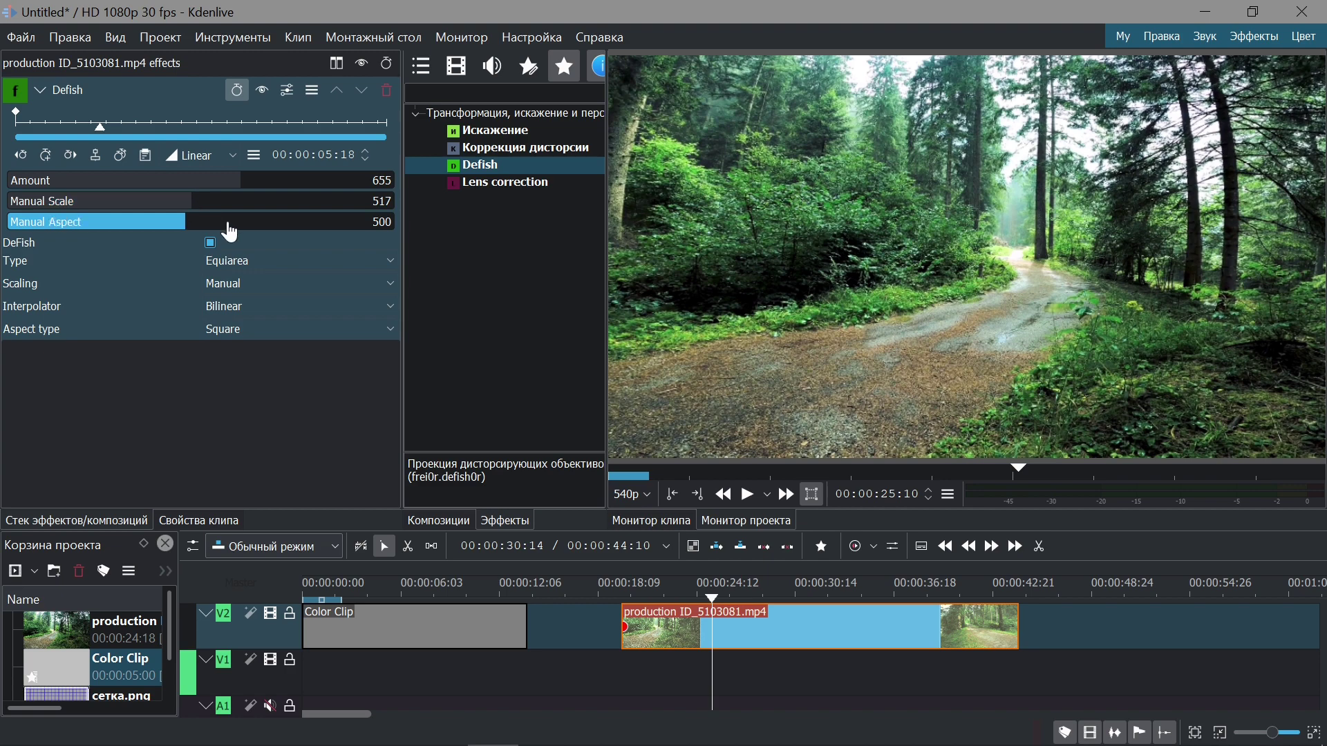
Play the forest clip, compare it with Defish off and on, and view the available Interpolator options
left_click(745, 495)
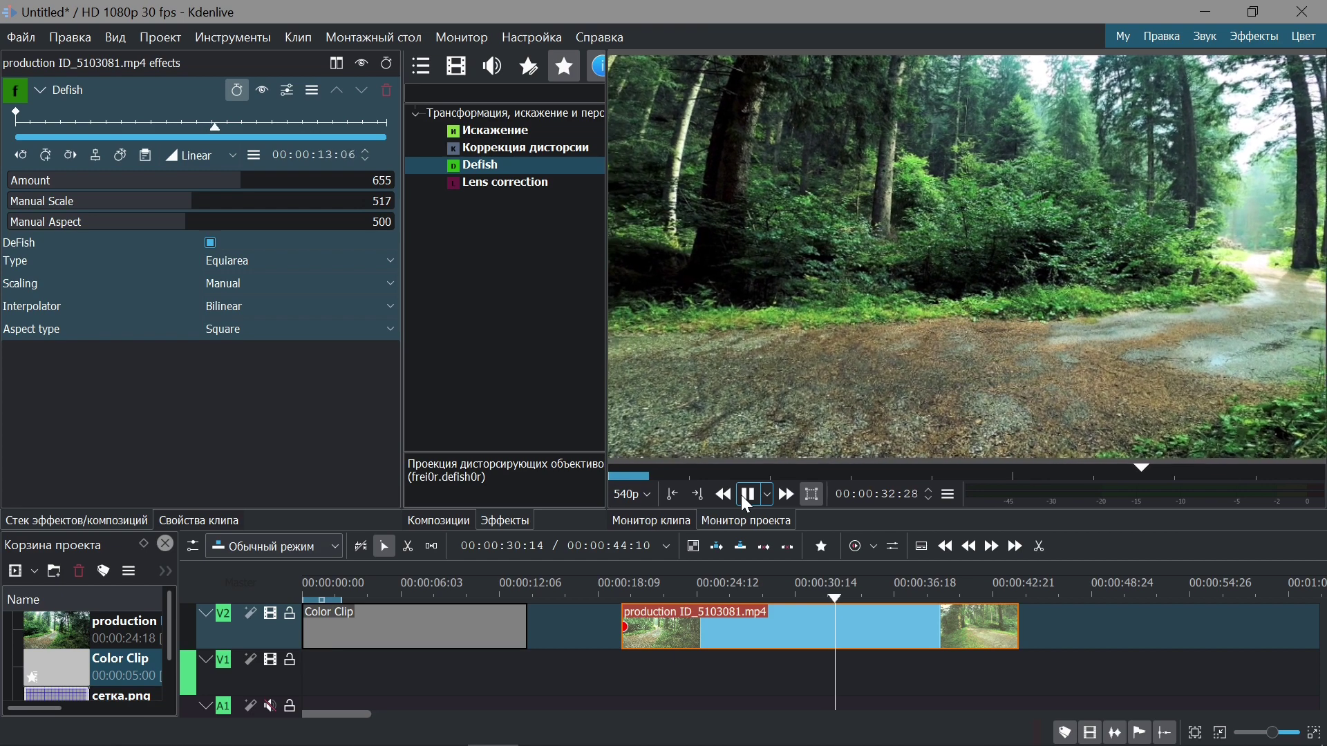
left_click(742, 496)
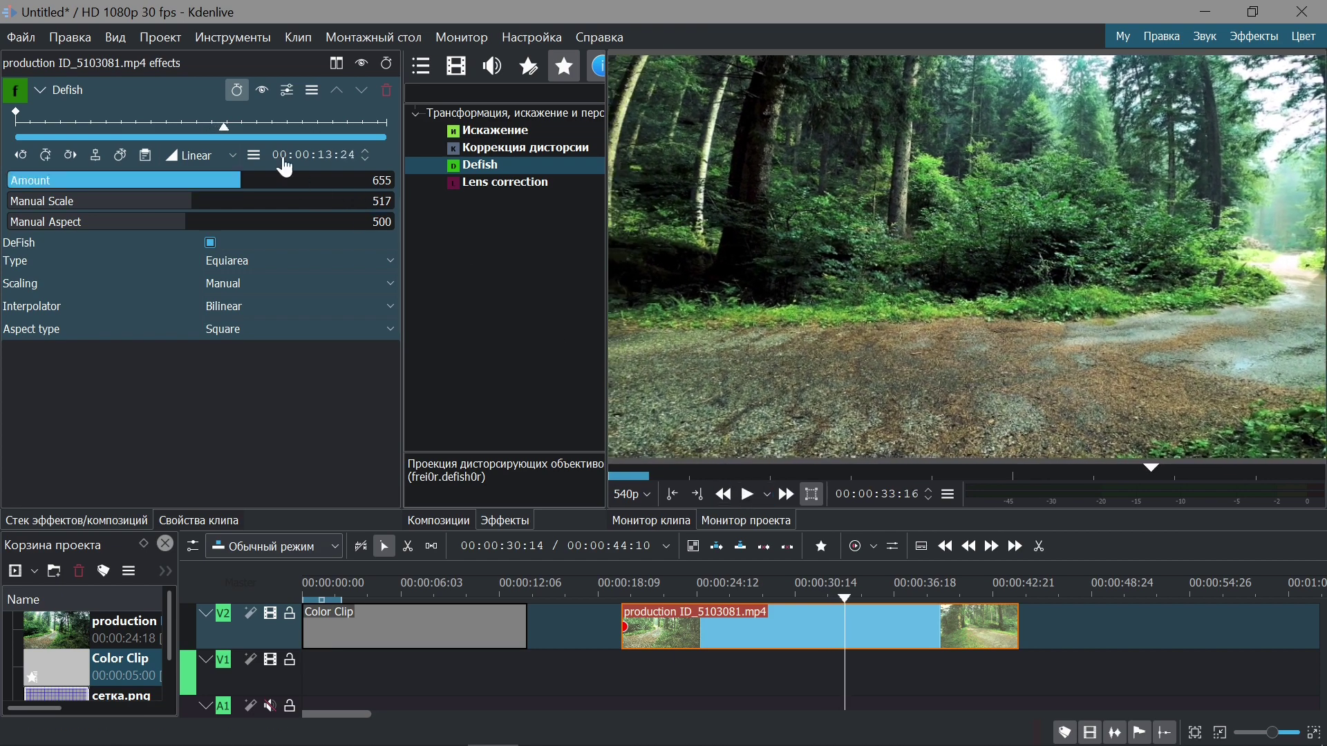
left_click(263, 93)
left_click(263, 93)
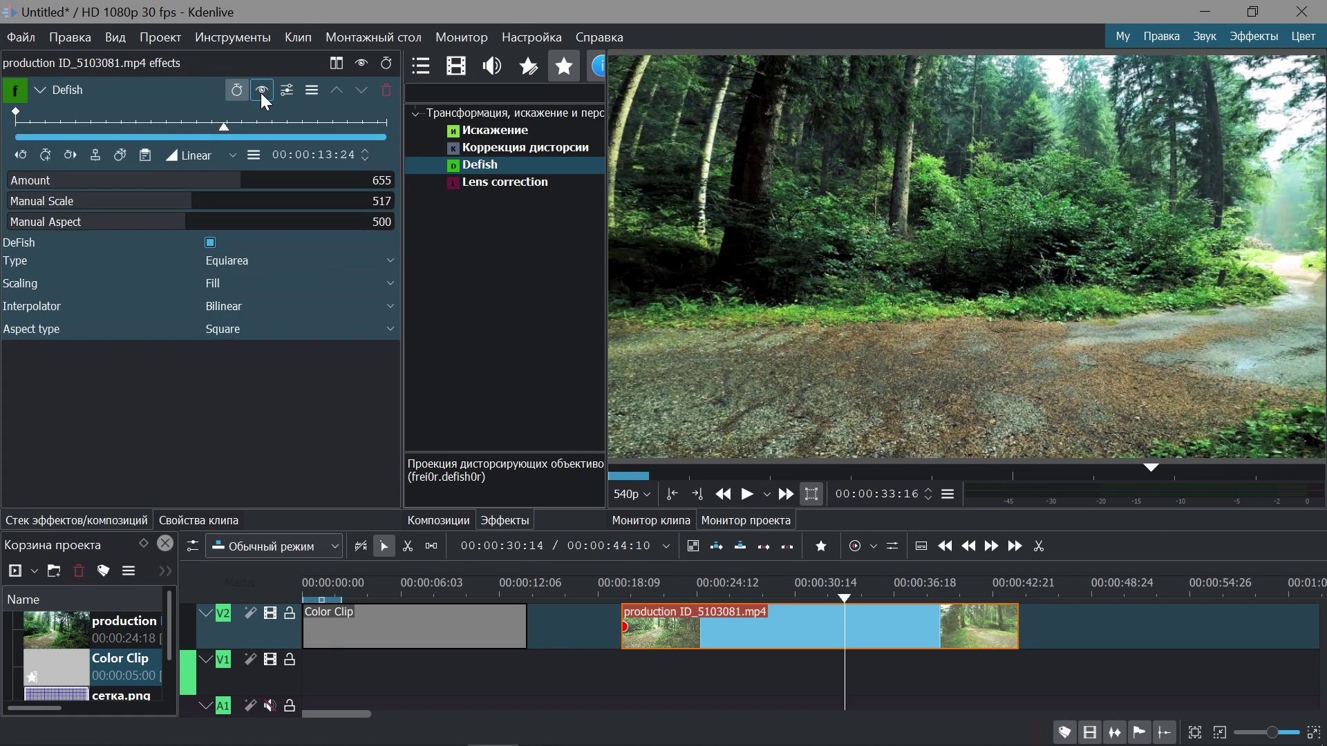
left_click(261, 308)
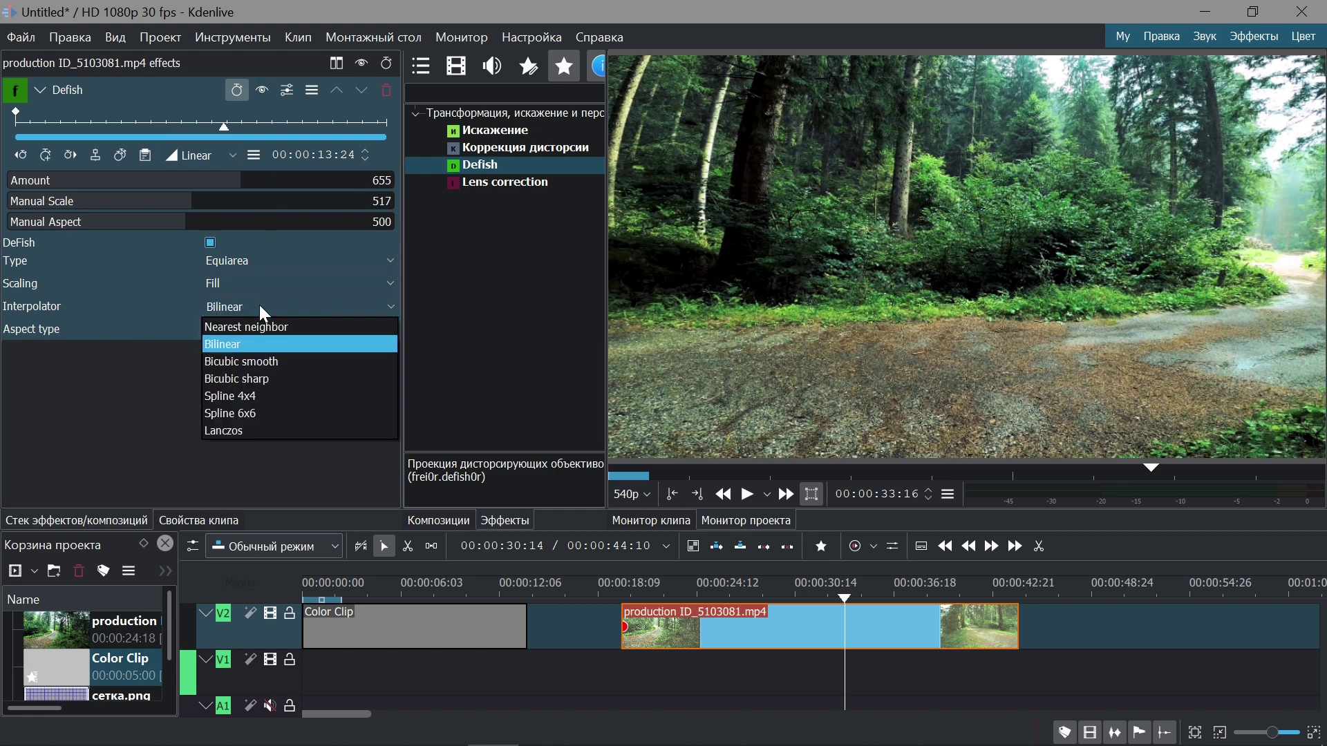
left_click(81, 381)
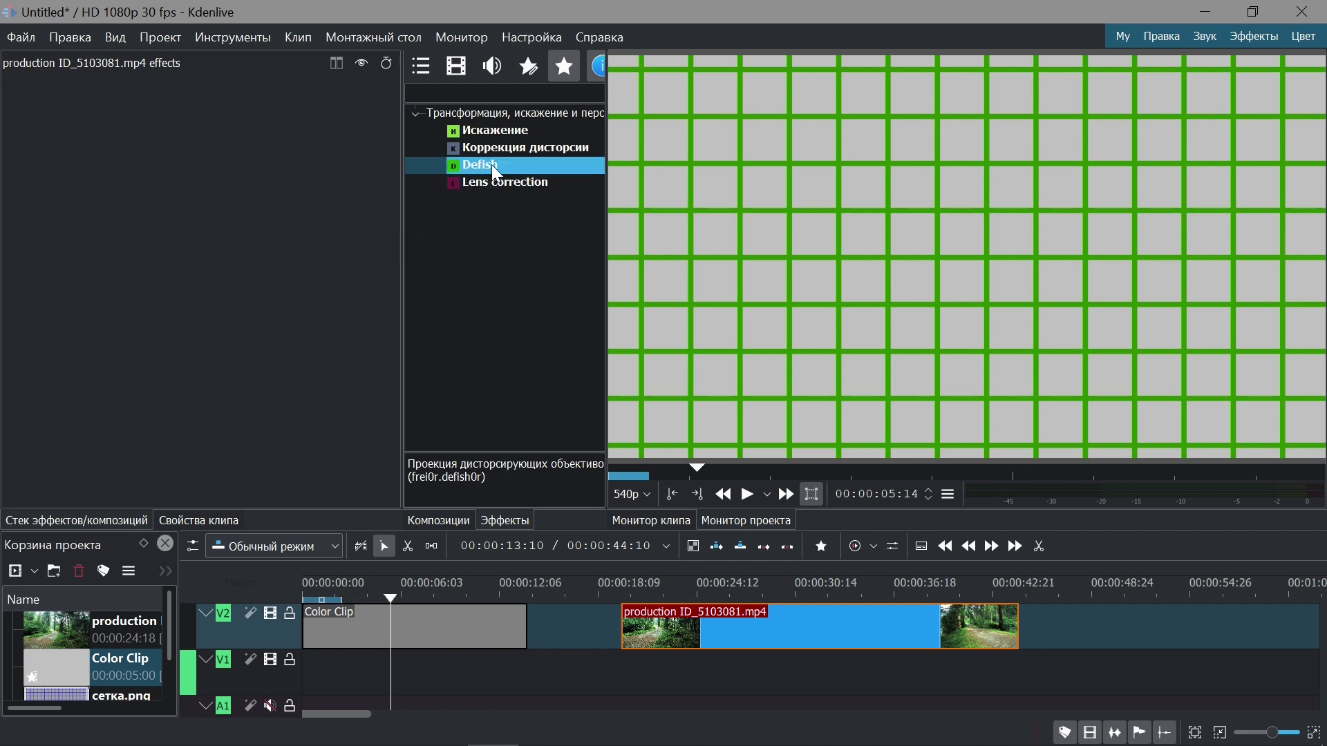
Apply Defish to the Color Clip with the DeFish option off, Scaling Manual, Manual Scale 407 and Amount 781
left_click_drag(491, 165, 413, 636)
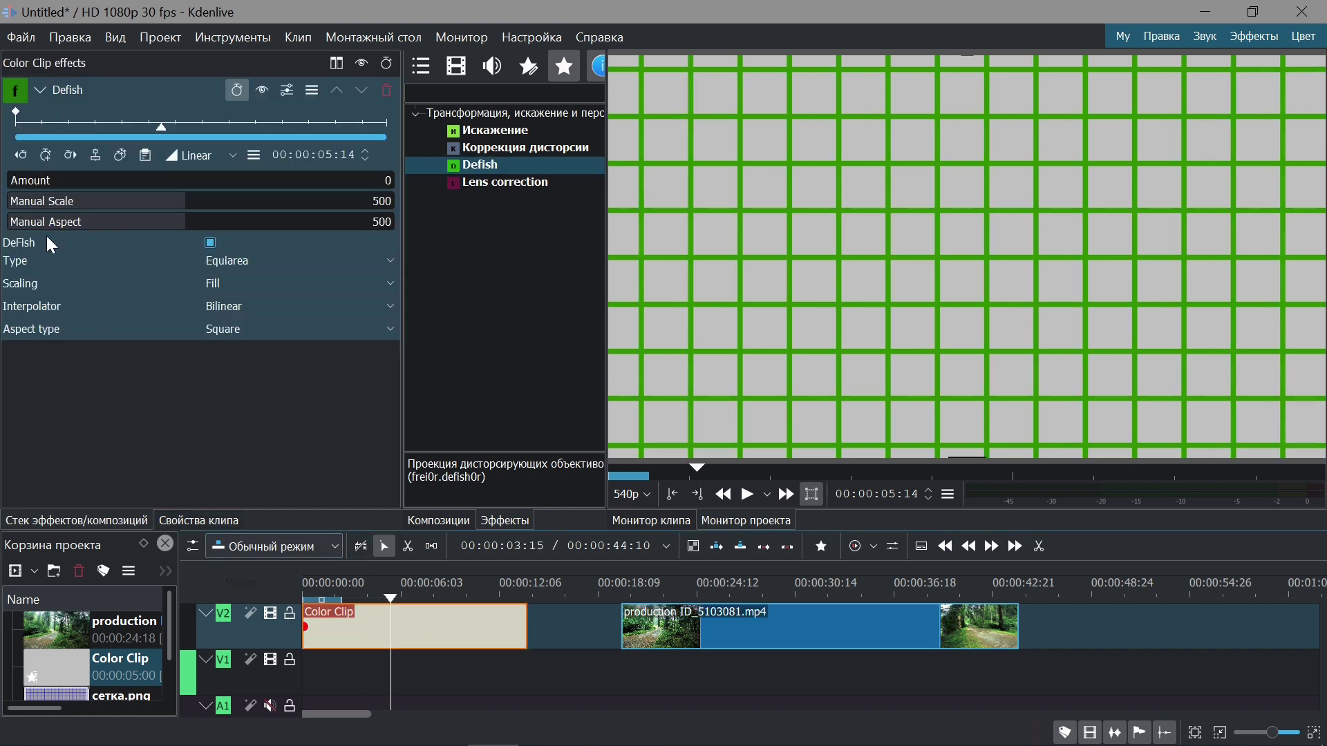
left_click(211, 243)
left_click(232, 283)
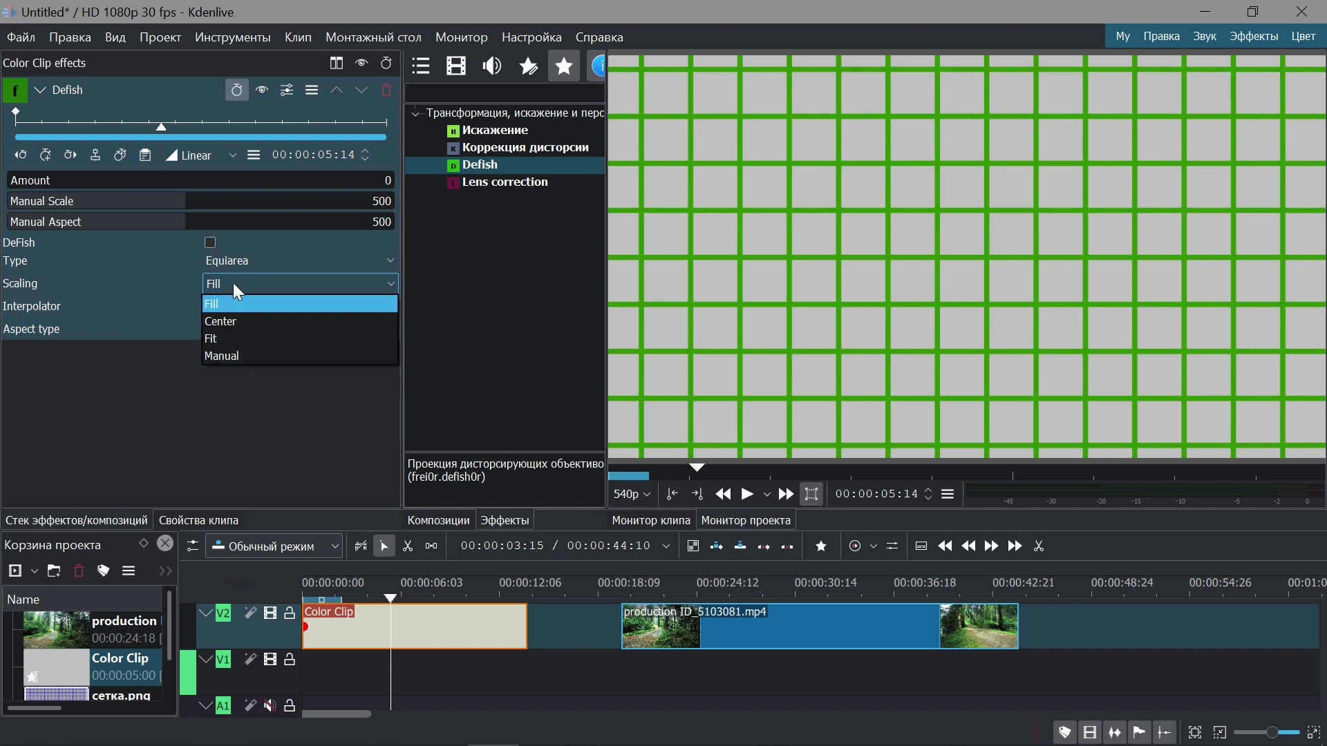
left_click(242, 356)
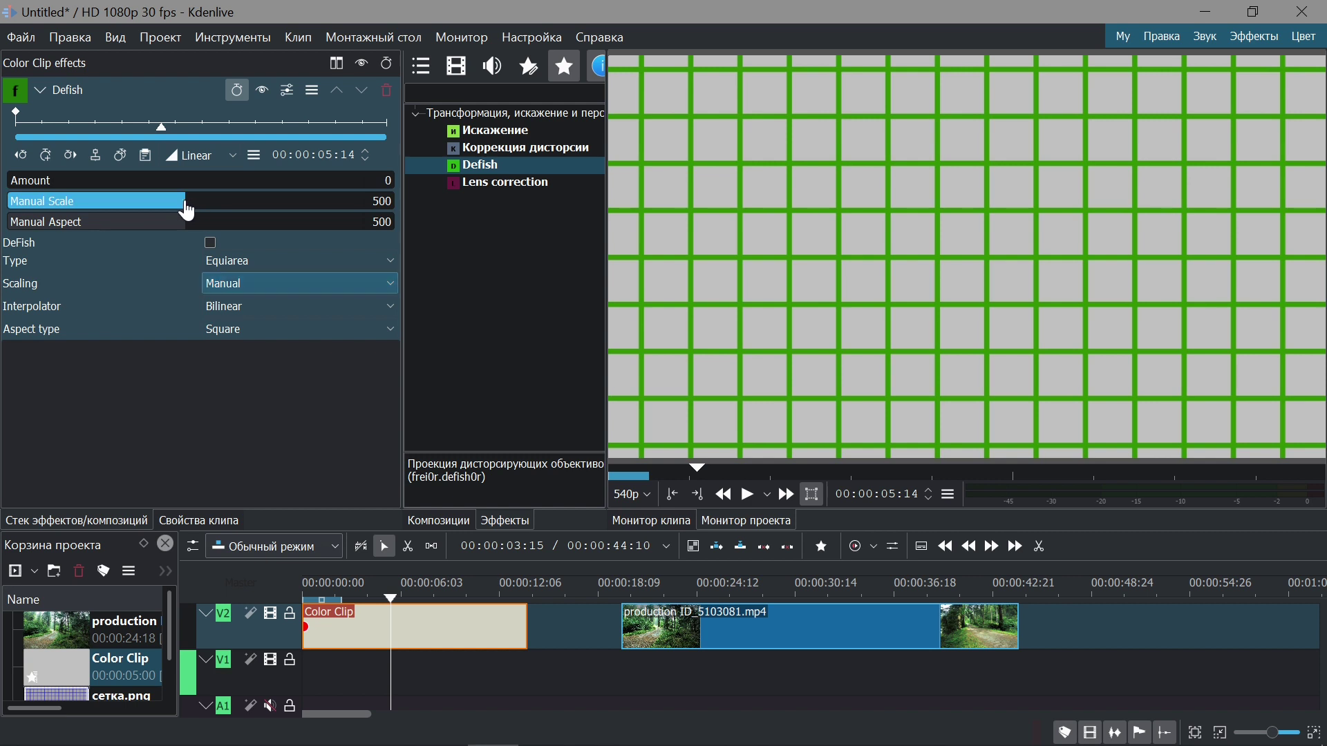
left_click_drag(184, 209, 154, 210)
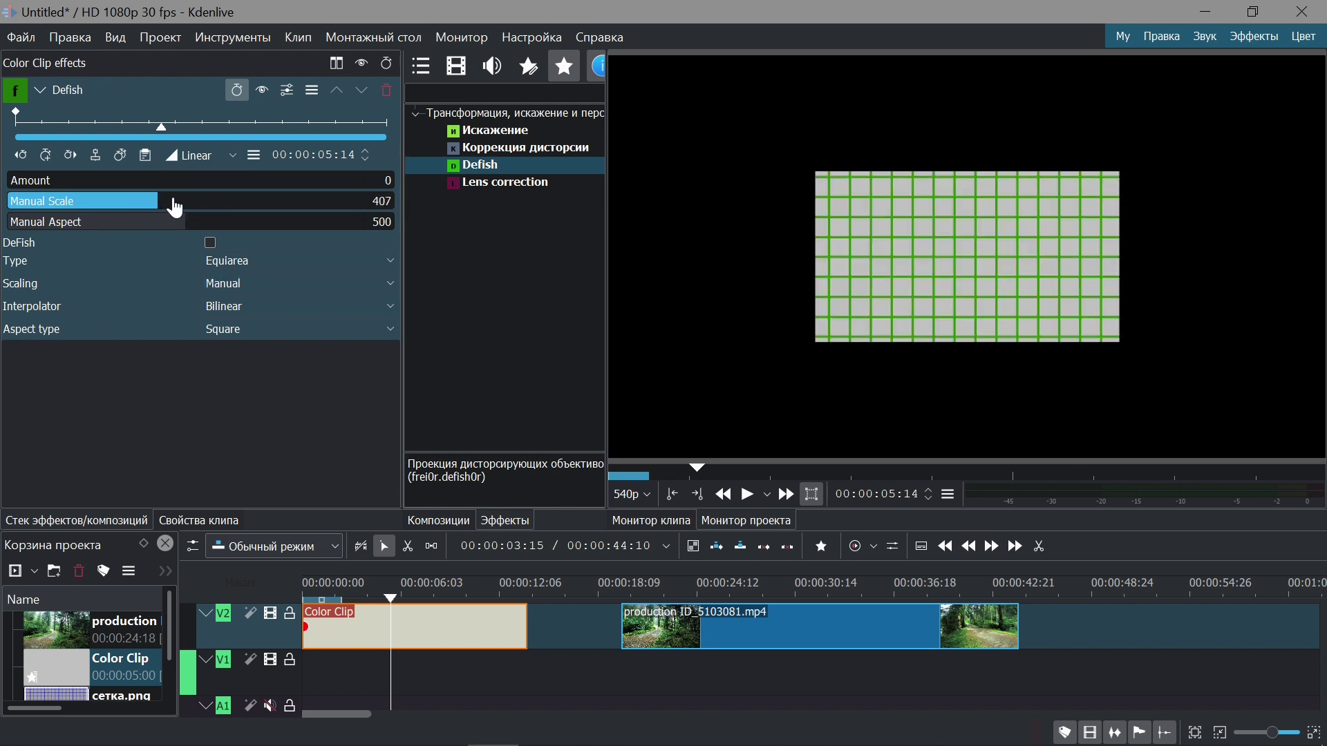
left_click_drag(25, 191, 289, 203)
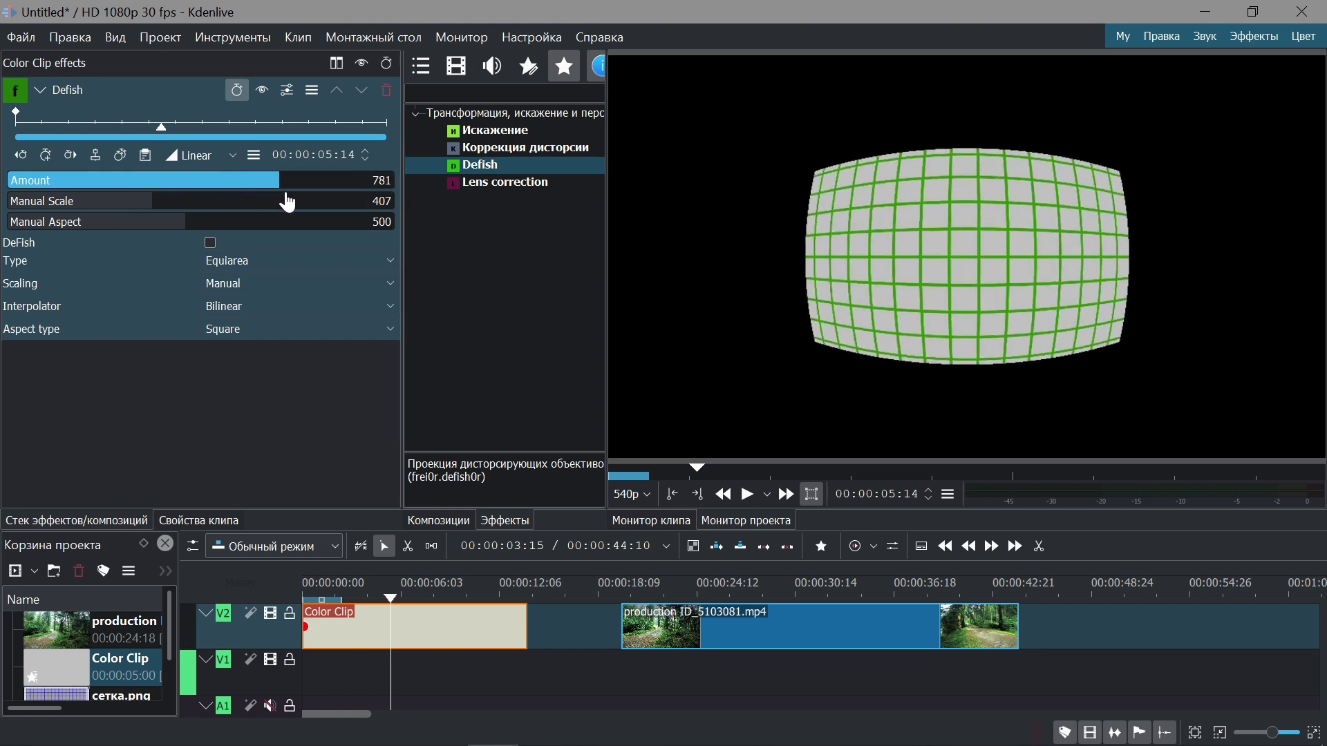
Try Equidistant as the Color Clip's Defish type and switch it to Orthographic
left_click(265, 260)
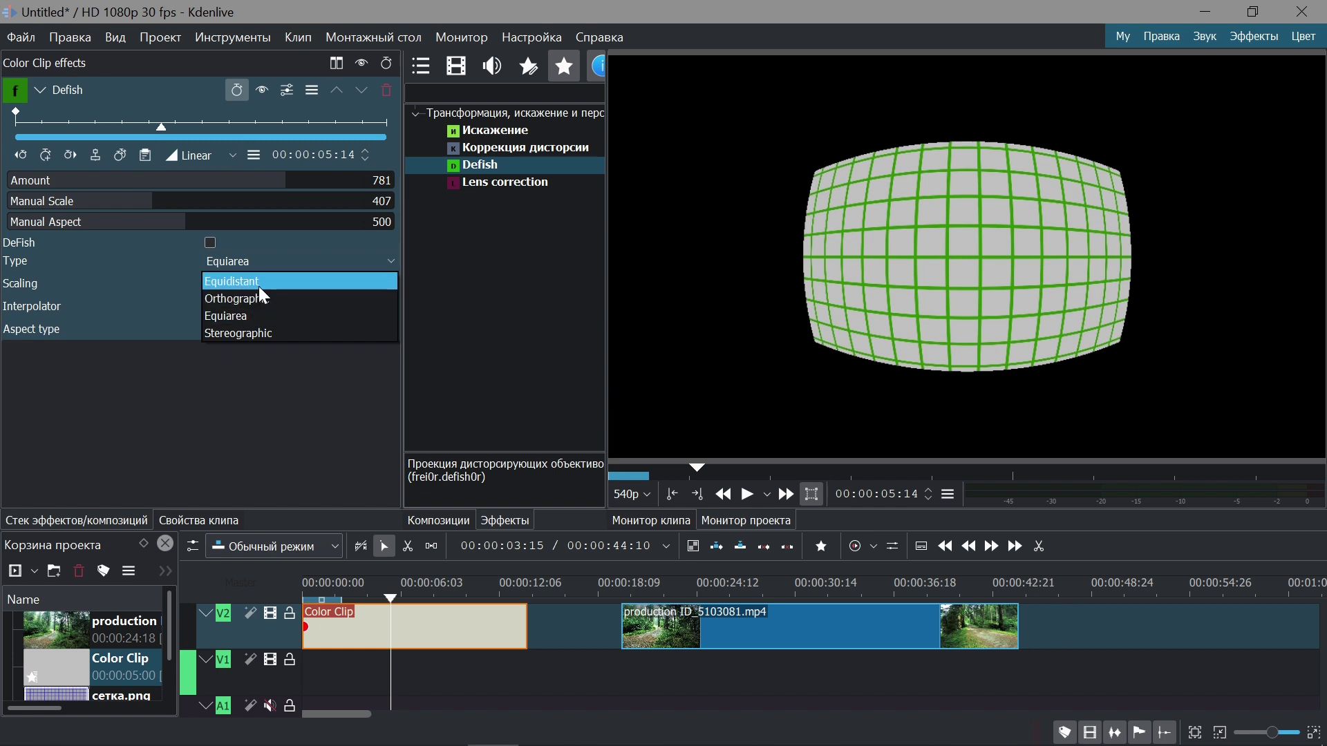
left_click(259, 284)
left_click(263, 257)
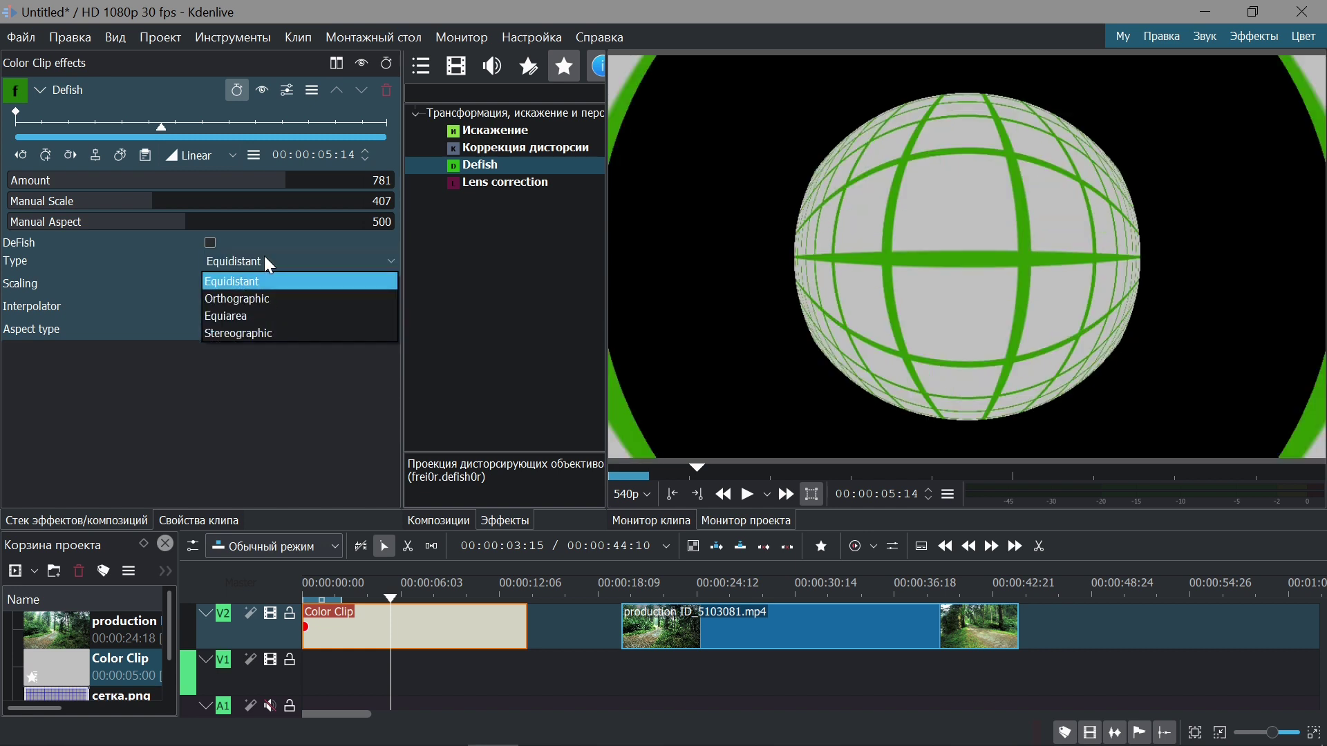
left_click(268, 296)
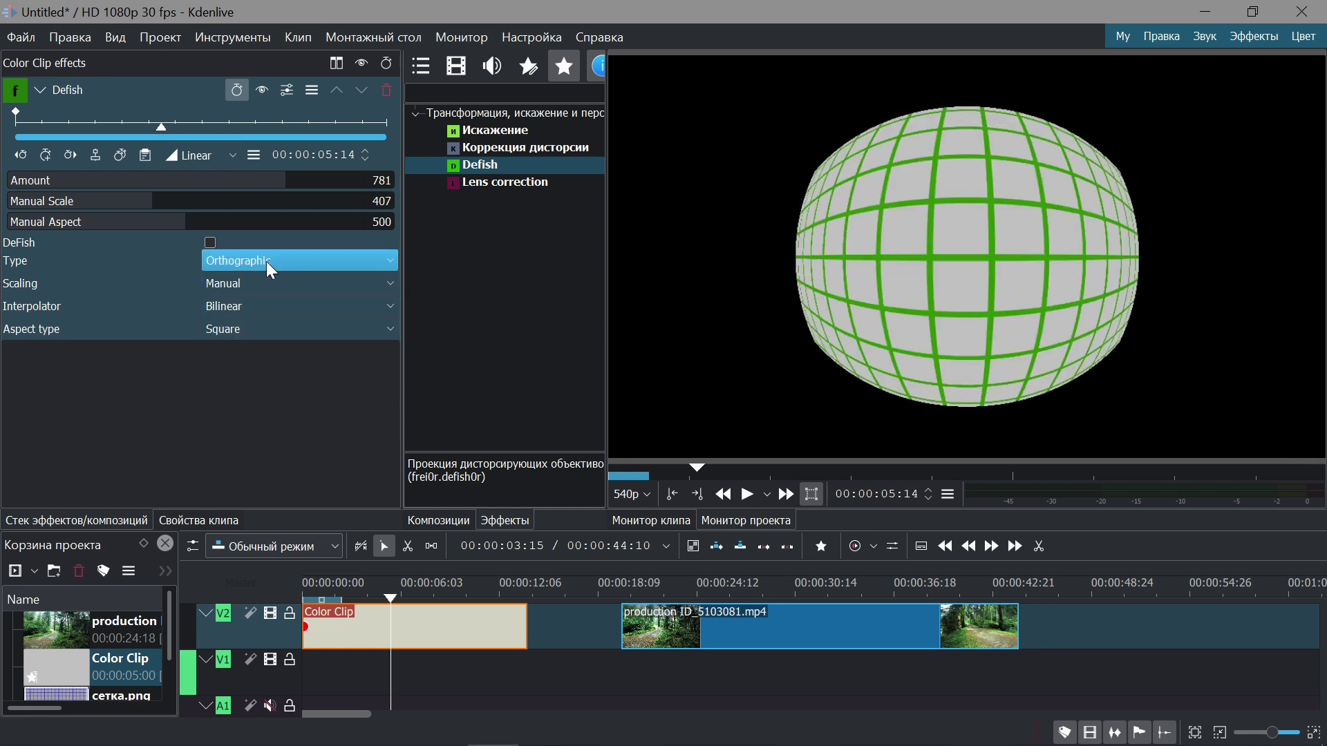
Try Stereographic as the Color Clip's Defish type and return it to Orthographic
left_click(267, 261)
left_click(264, 337)
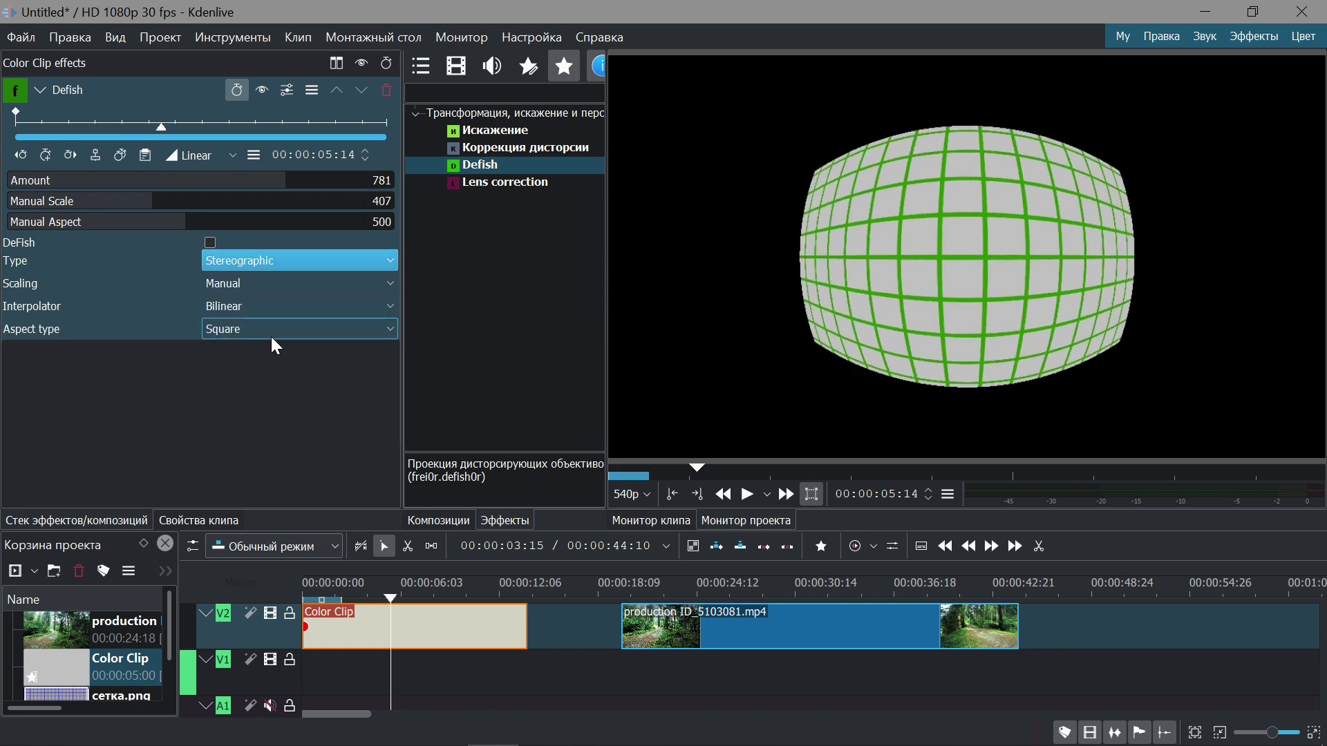
left_click(268, 258)
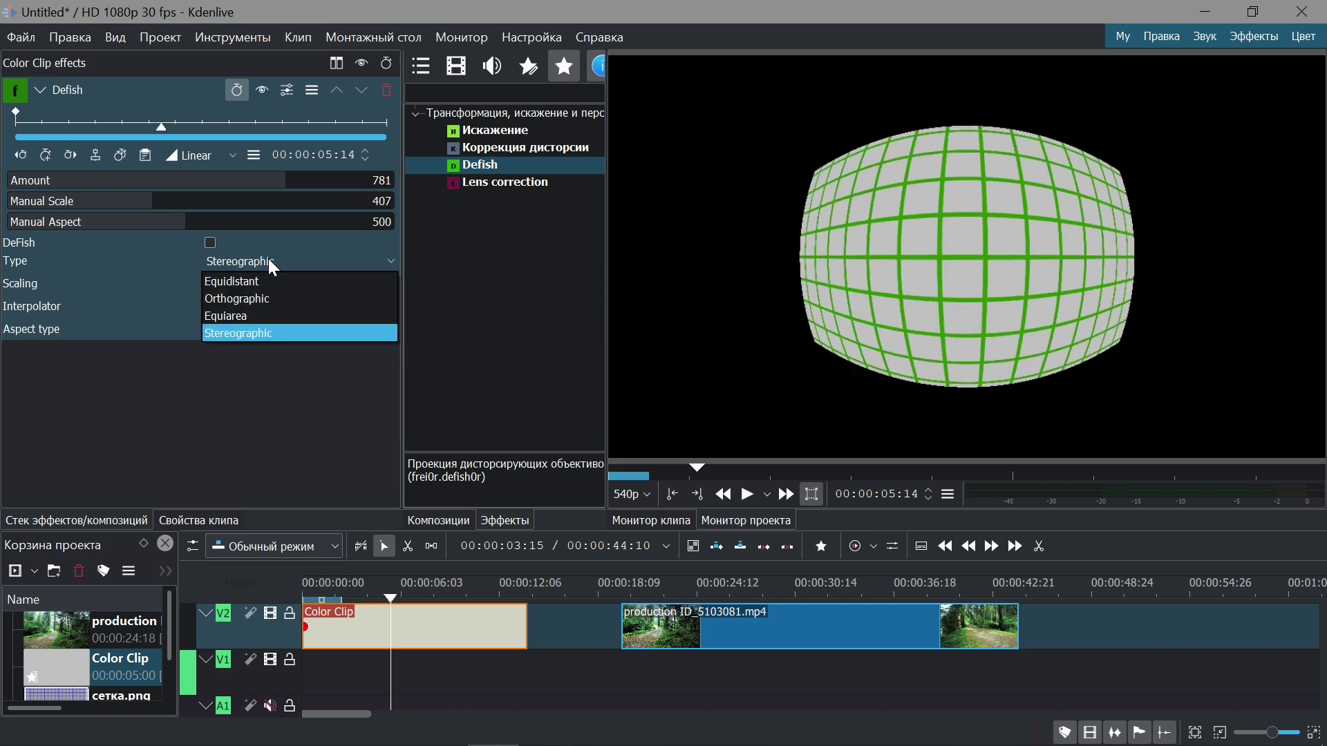
left_click(266, 296)
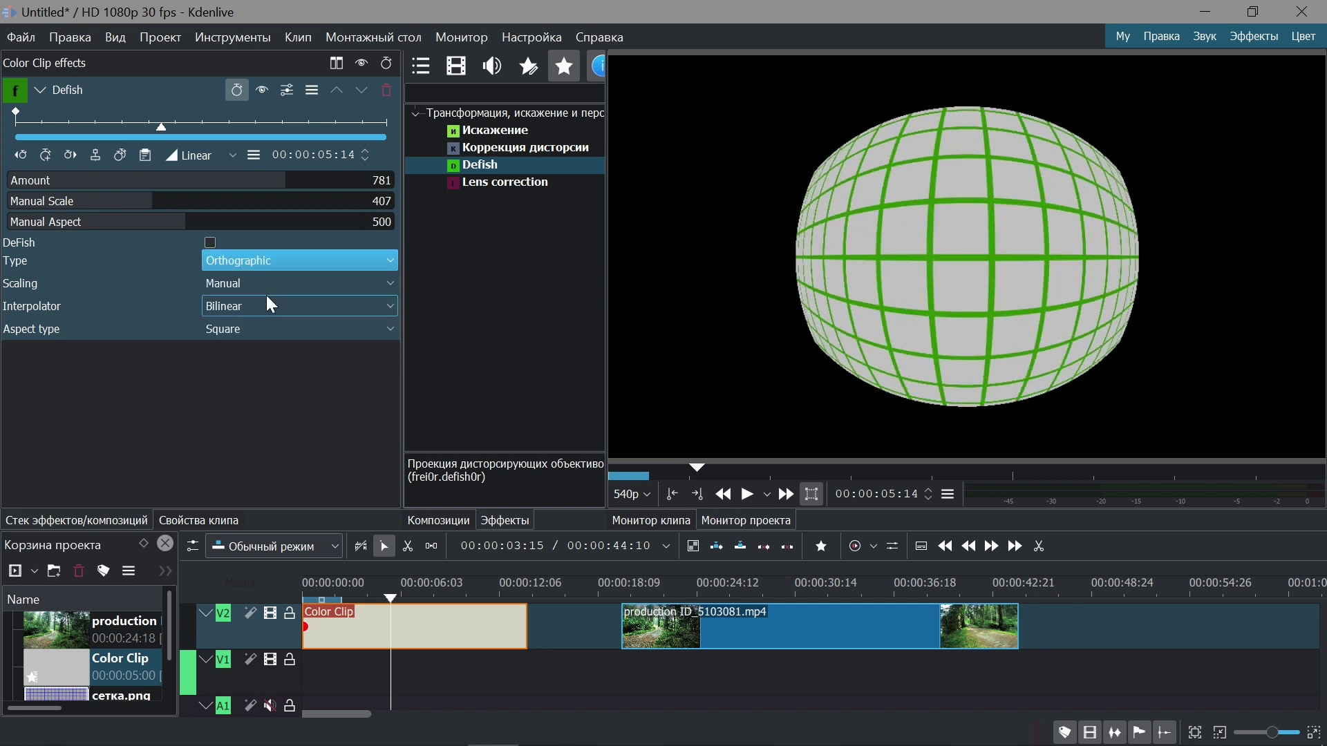
Set the Color Clip's Defish Amount to 787 and Manual Scale to 428
left_click(291, 188)
left_click_drag(291, 188, 285, 188)
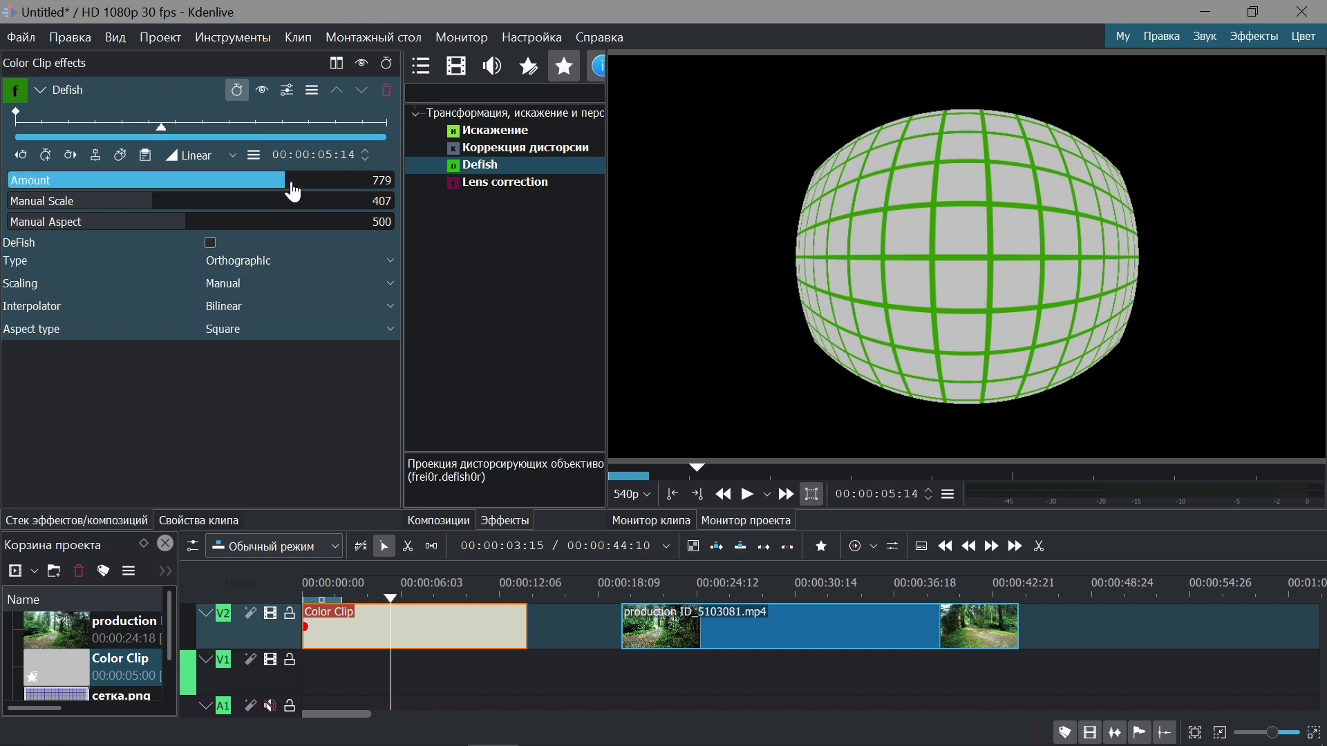
left_click(294, 188)
left_click_drag(294, 193, 291, 191)
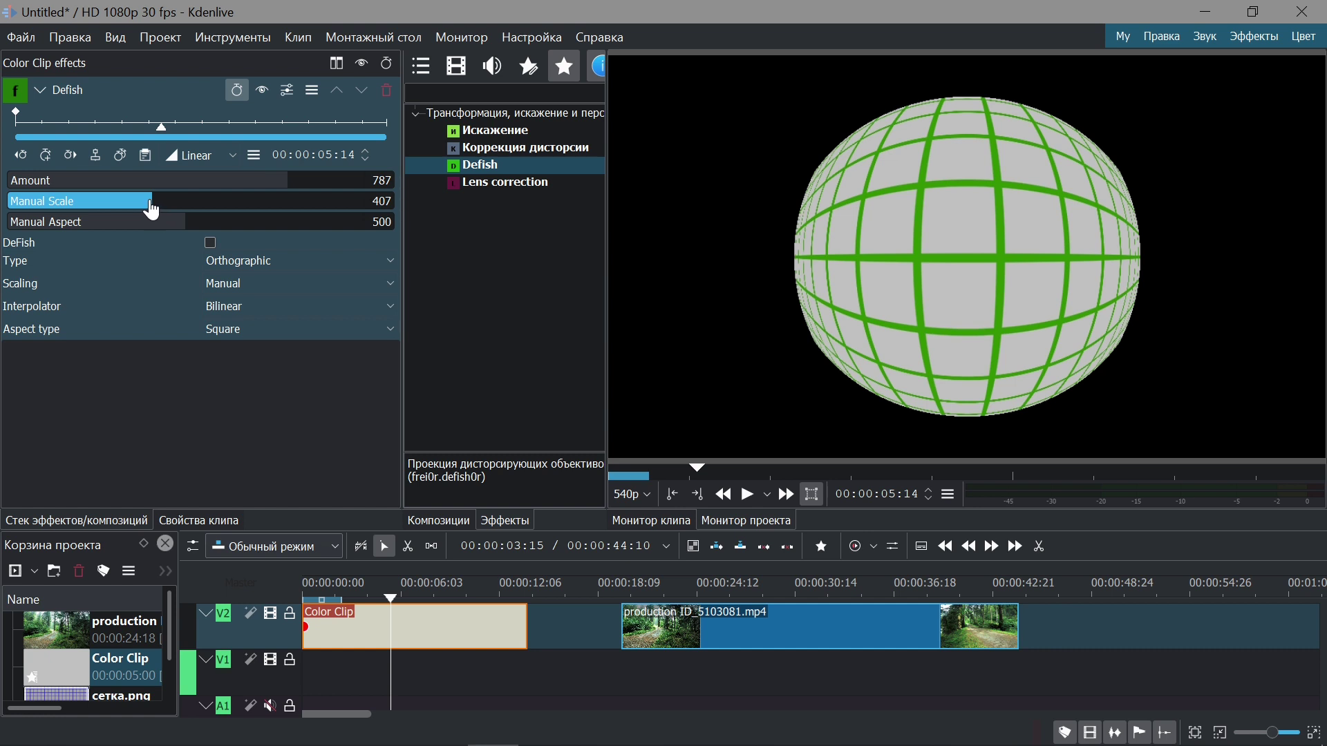
left_click_drag(159, 208, 163, 209)
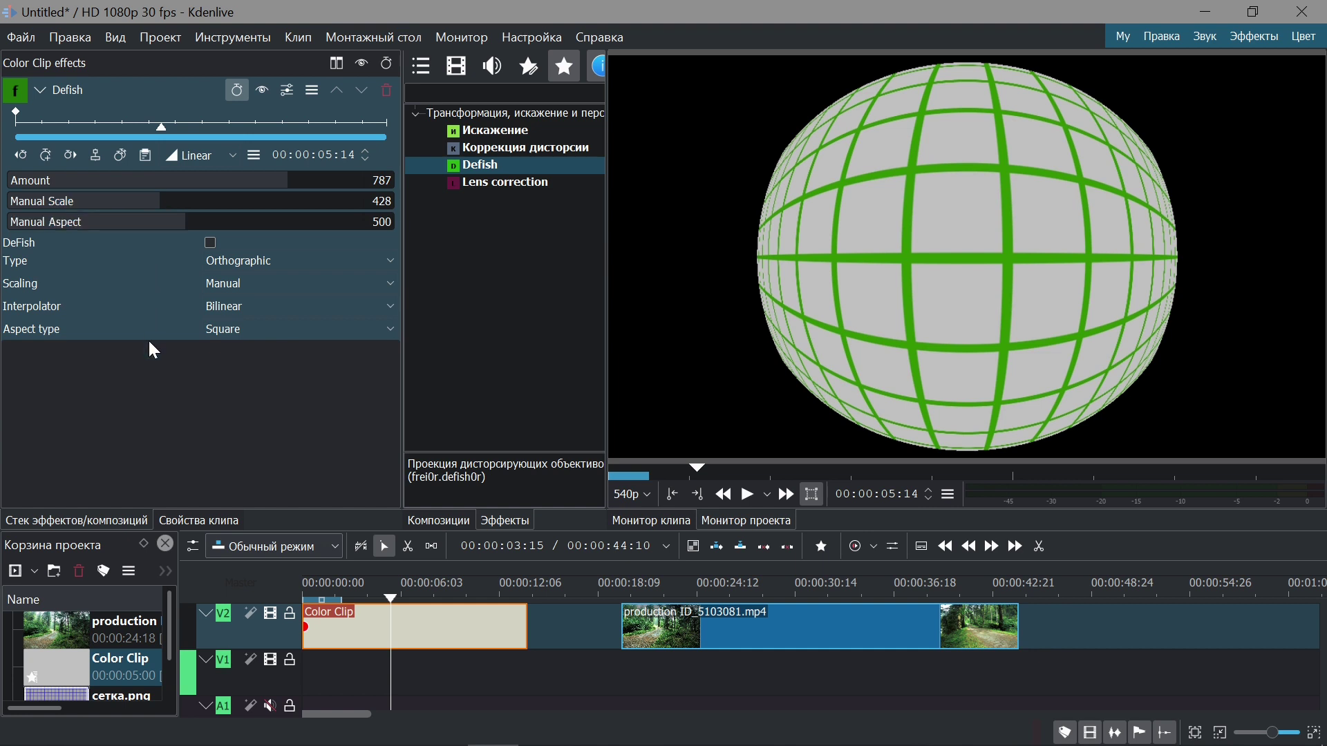
Try the Stereographic type with Amount 814, and switch back to Orthographic with Amount 785
left_click(258, 260)
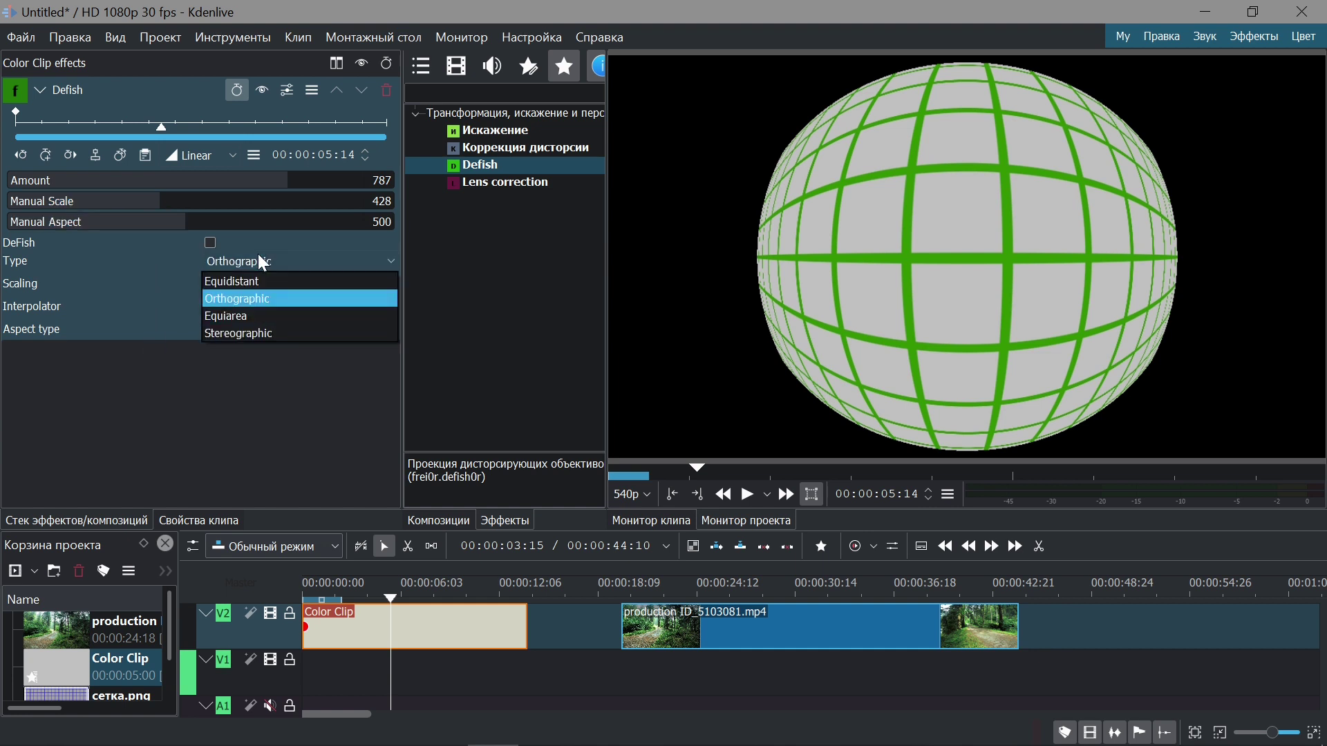
left_click(282, 334)
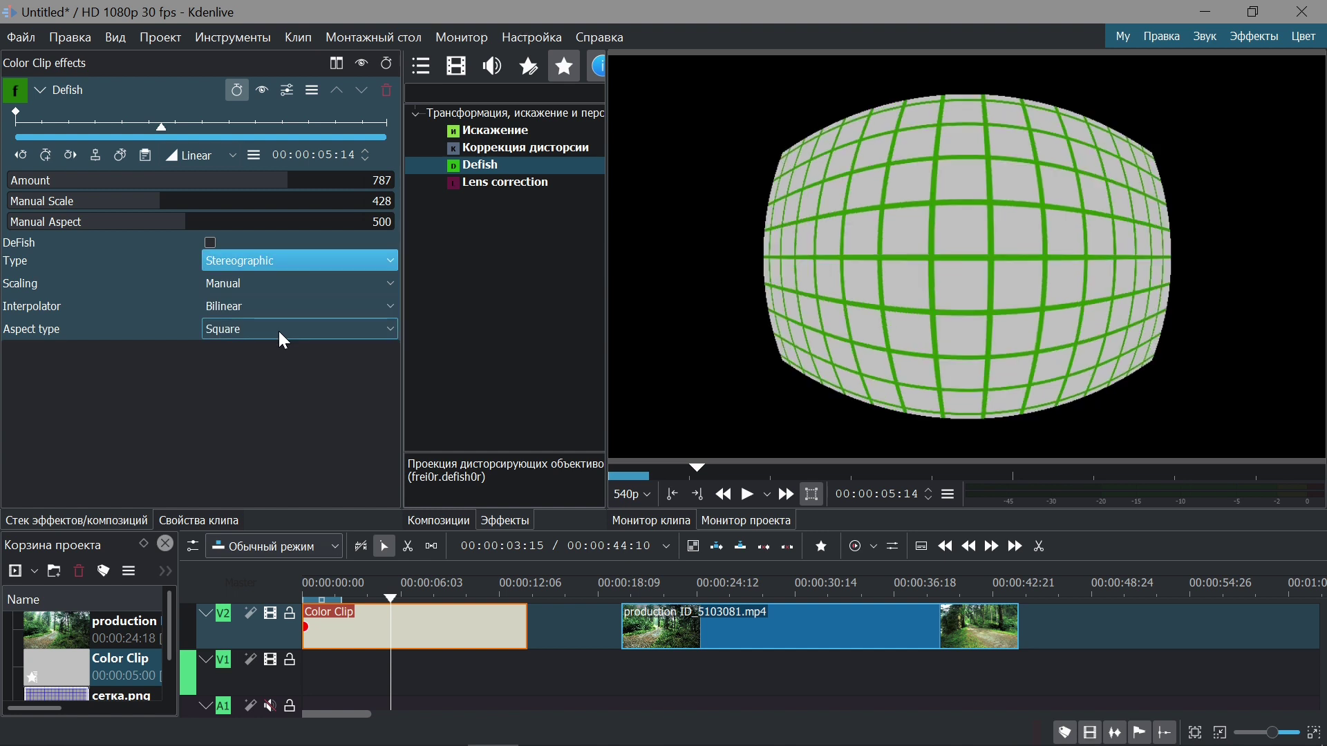
left_click_drag(295, 185, 300, 187)
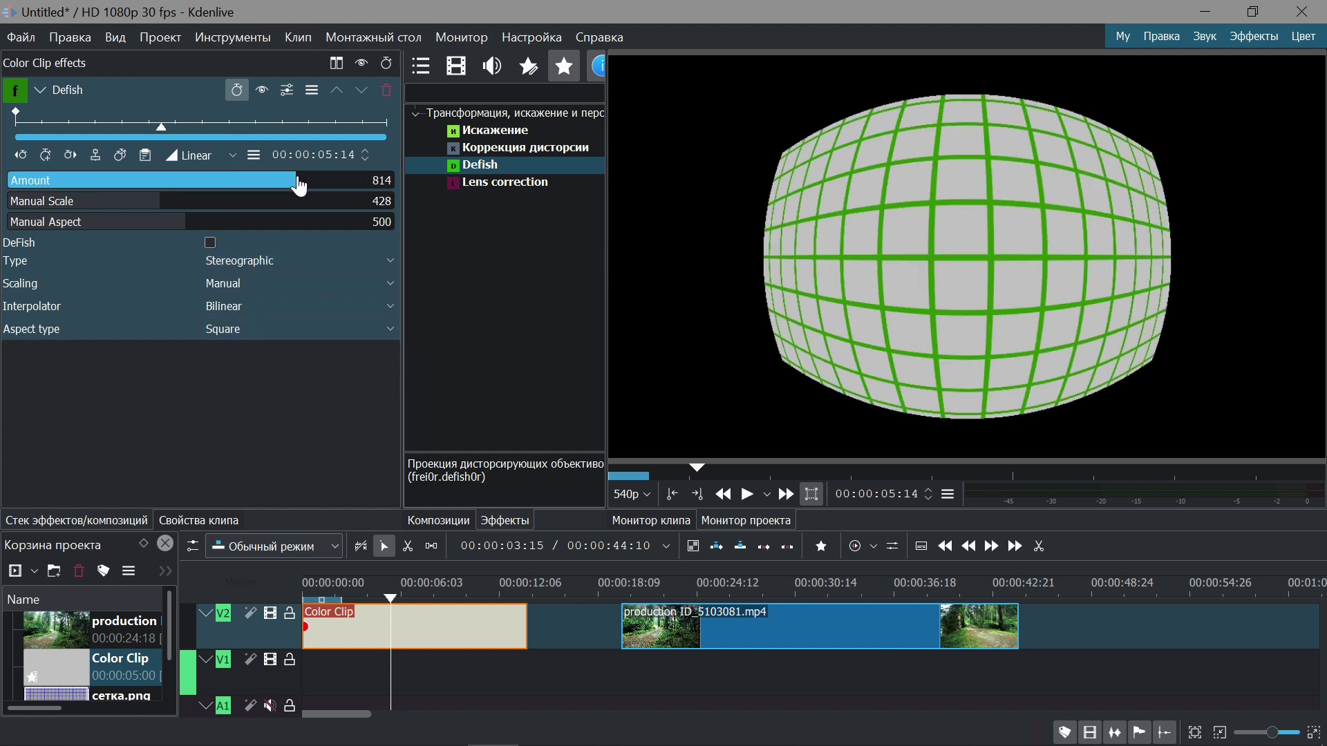
left_click(272, 256)
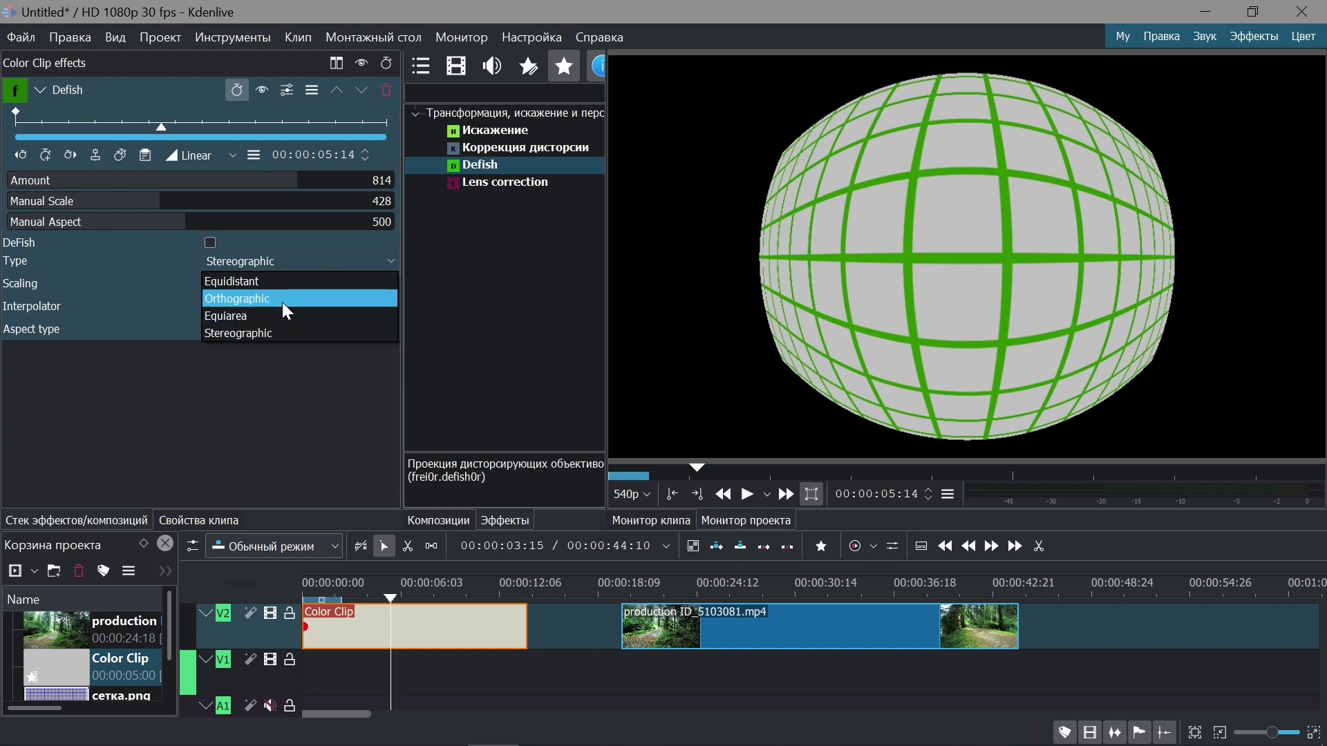
left_click(283, 304)
left_click_drag(288, 186, 289, 192)
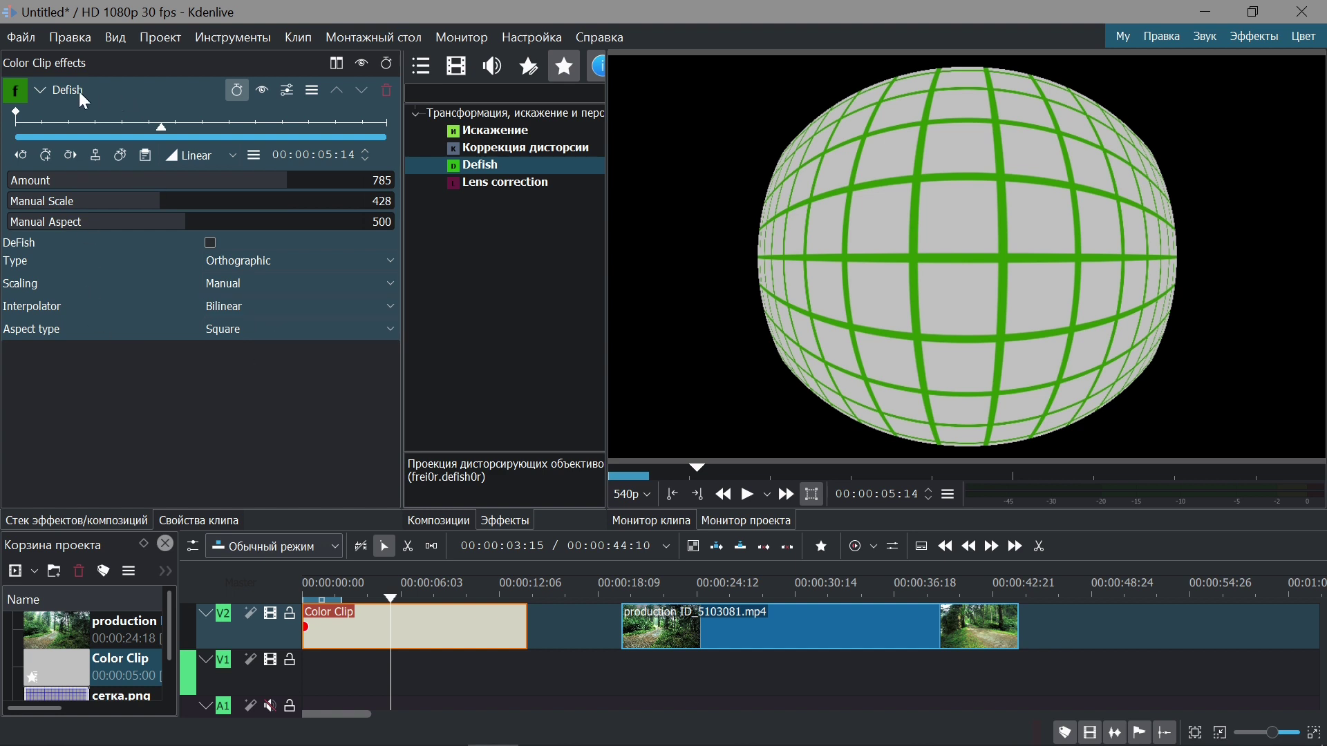
Copy the Color Clip's Defish effect onto the forest clip and preview it at 00:00:21:09
left_click_drag(79, 91, 675, 623)
left_click(657, 583)
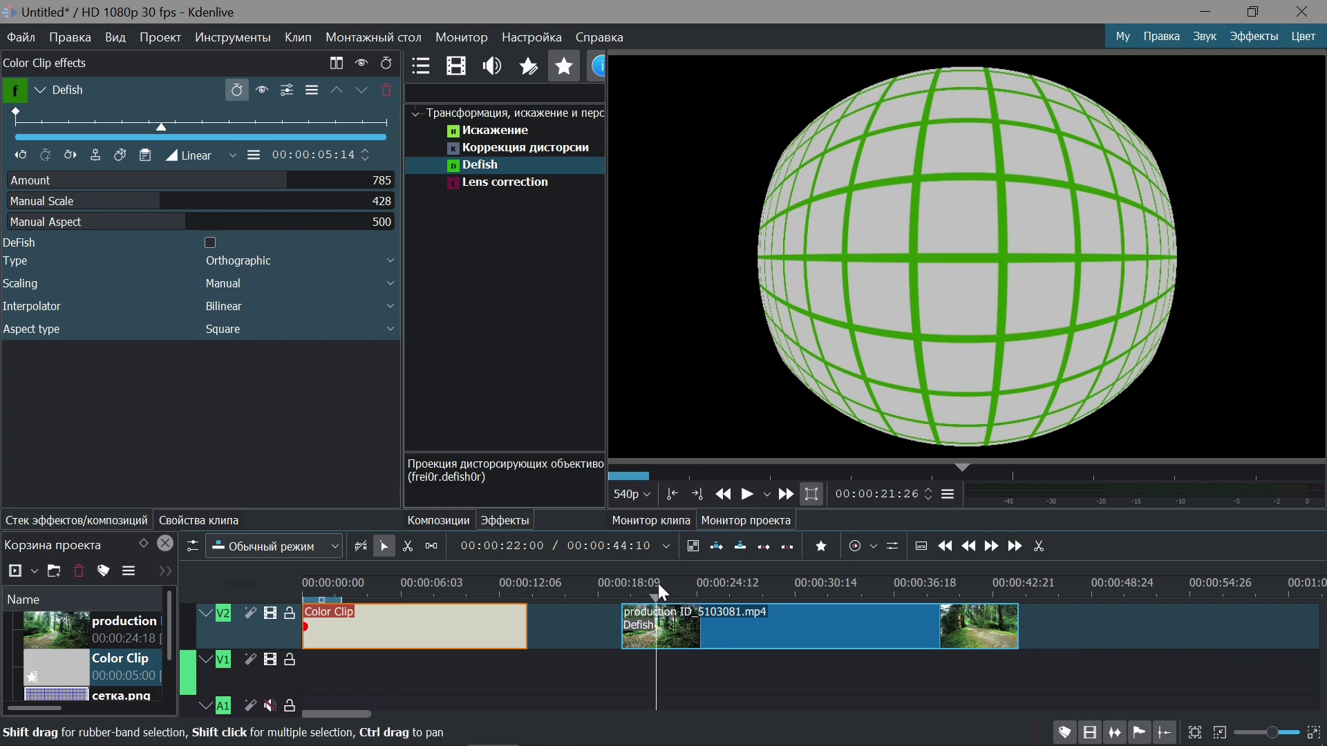
left_click_drag(661, 590, 647, 593)
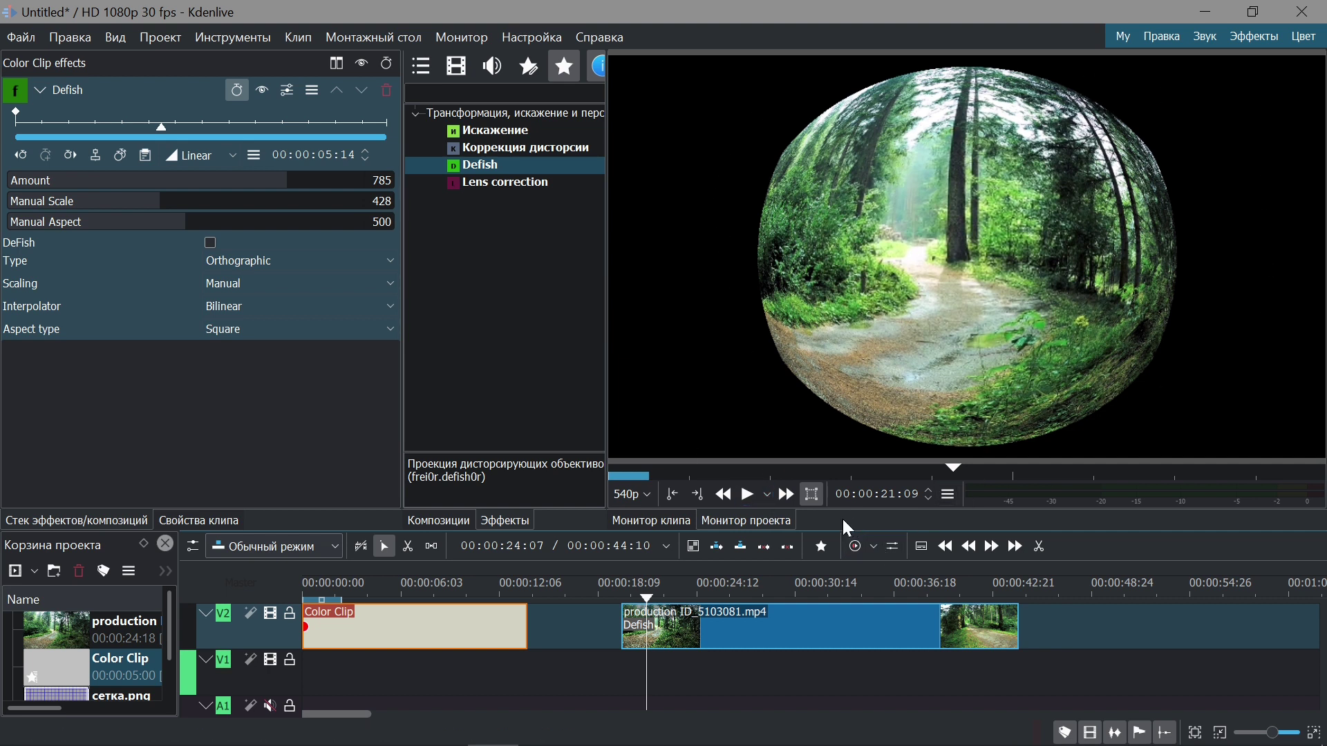
Place сетка.png on track V1 beneath the start of the forest clip and preview it as the background
left_click_drag(847, 522, 846, 497)
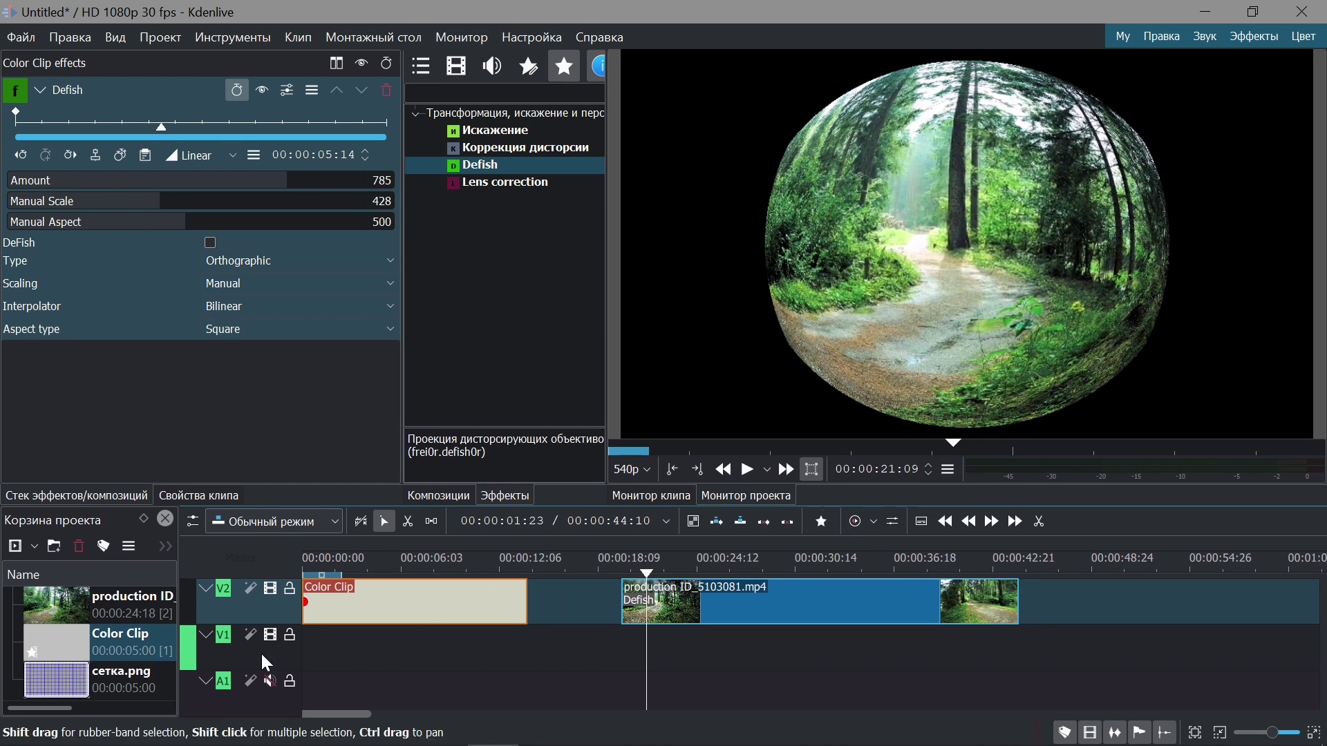
left_click_drag(66, 680, 646, 666)
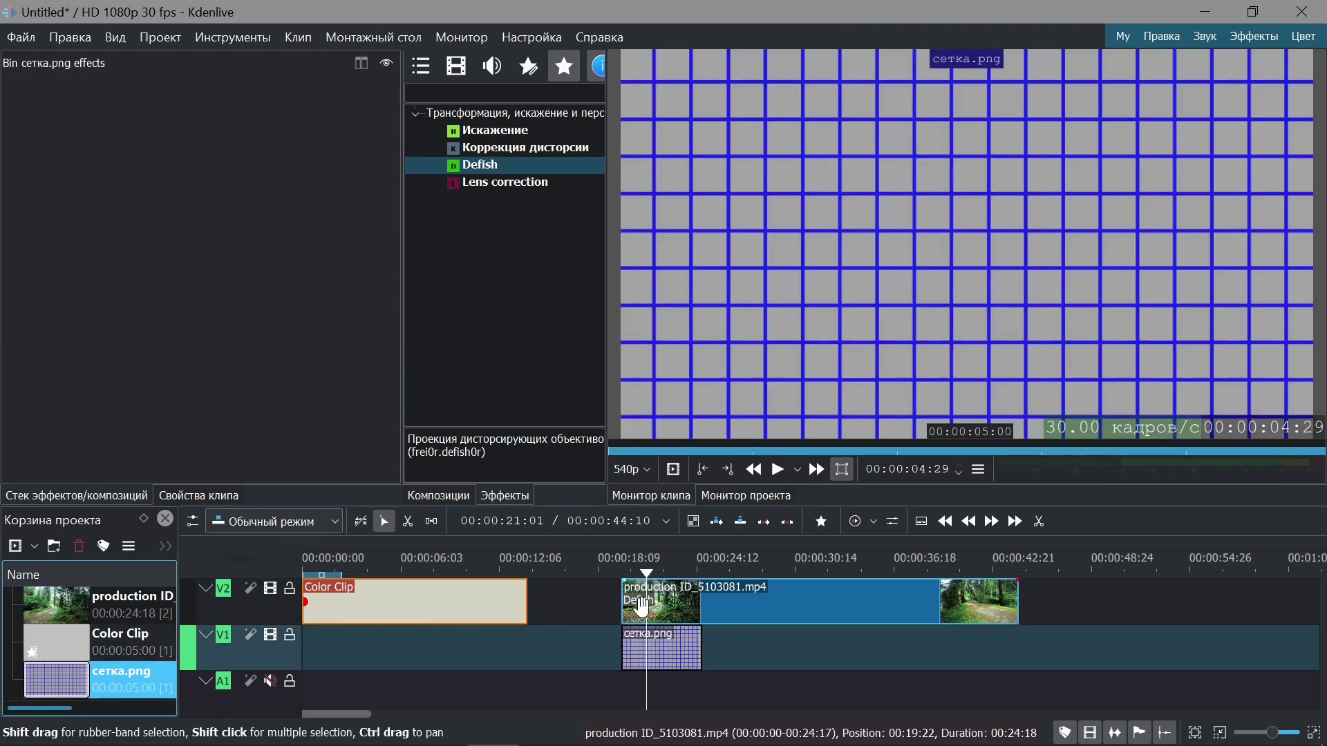
left_click(661, 565)
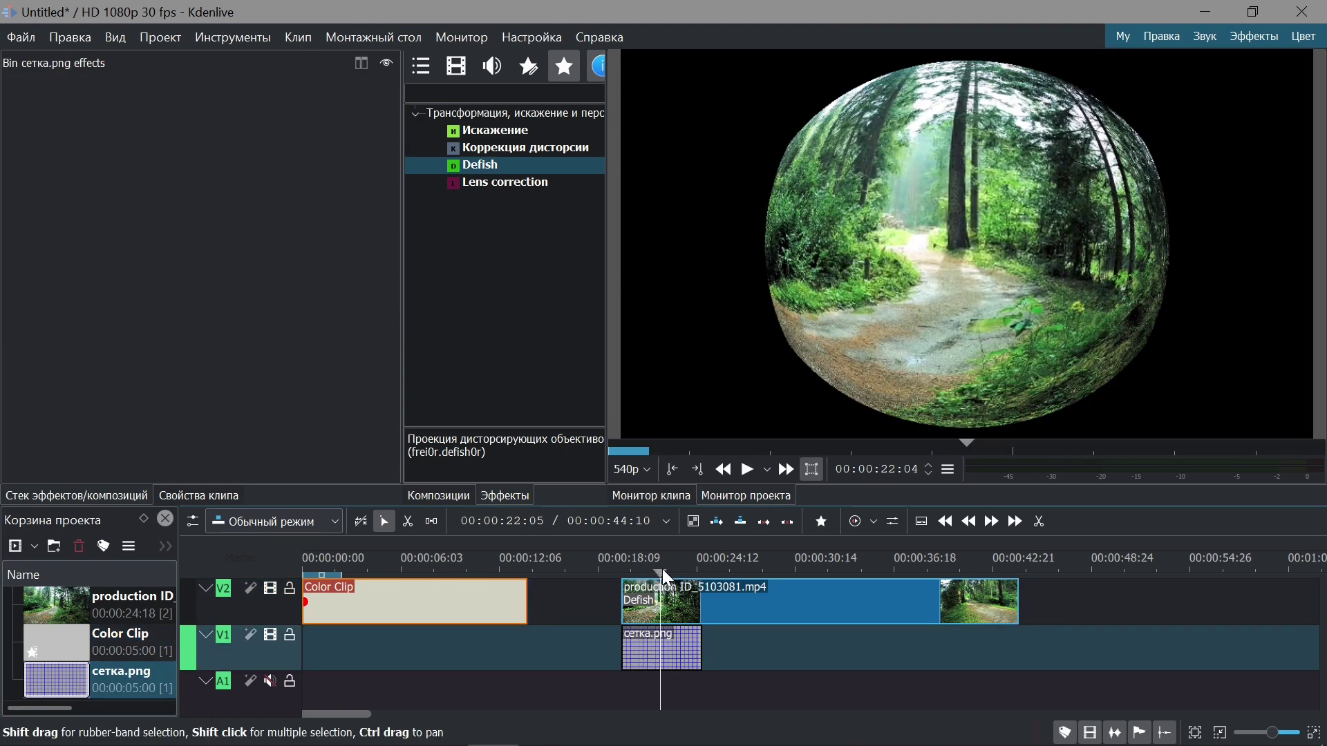
left_click(653, 568)
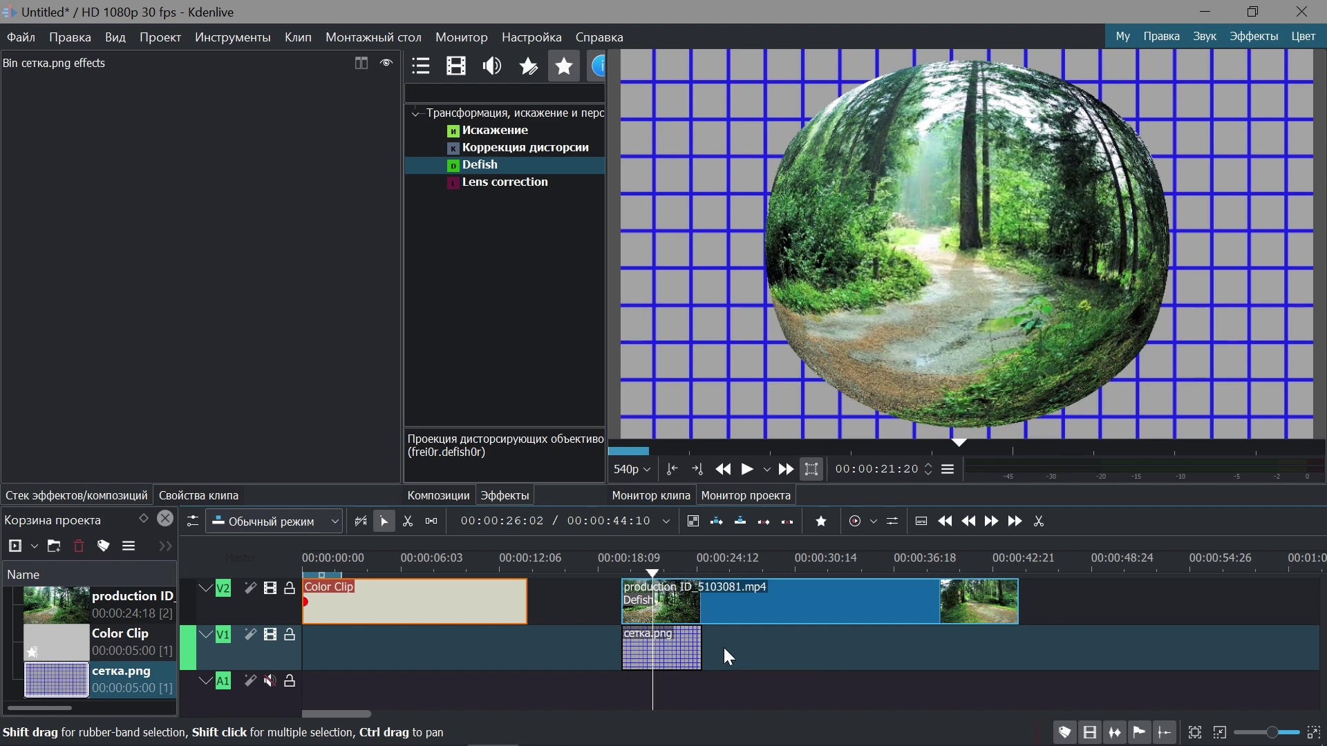
Move сетка.png to the start of track V1 and play the forest clip with the Defish effect
left_click_drag(681, 660, 360, 682)
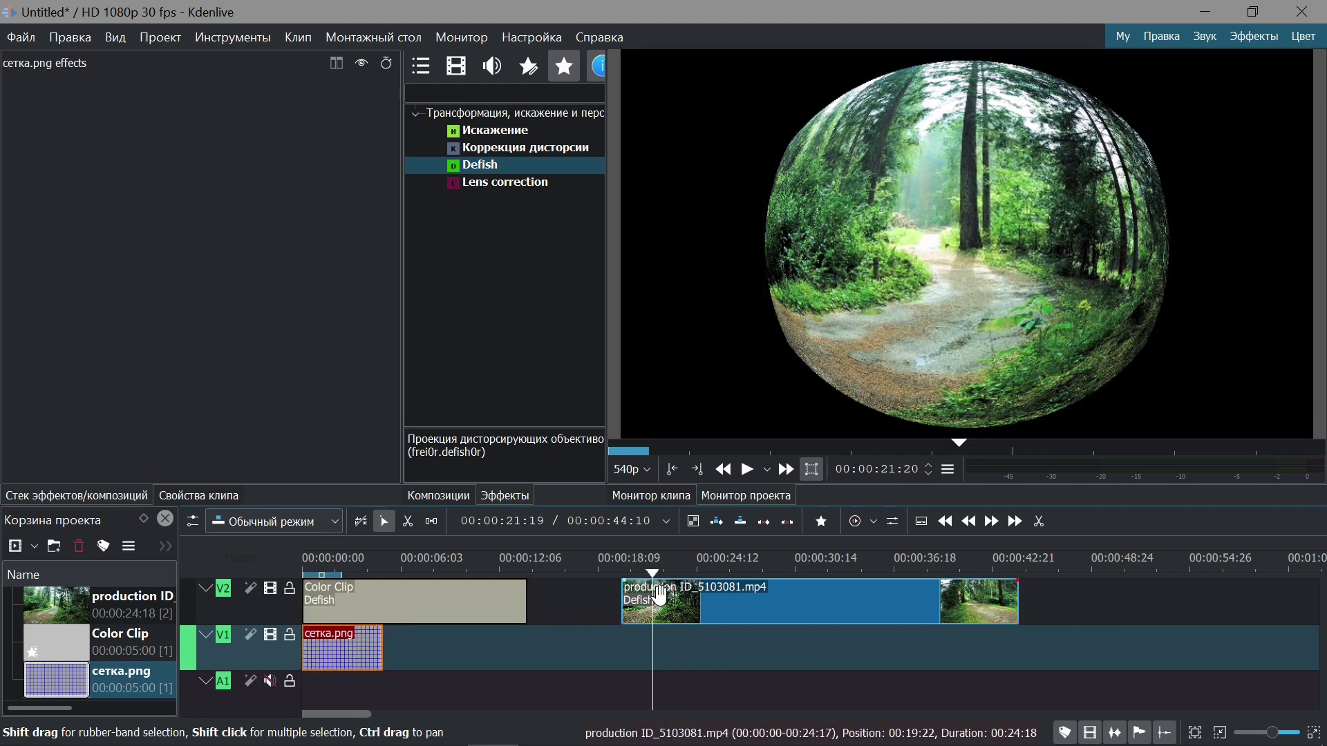
left_click(745, 476)
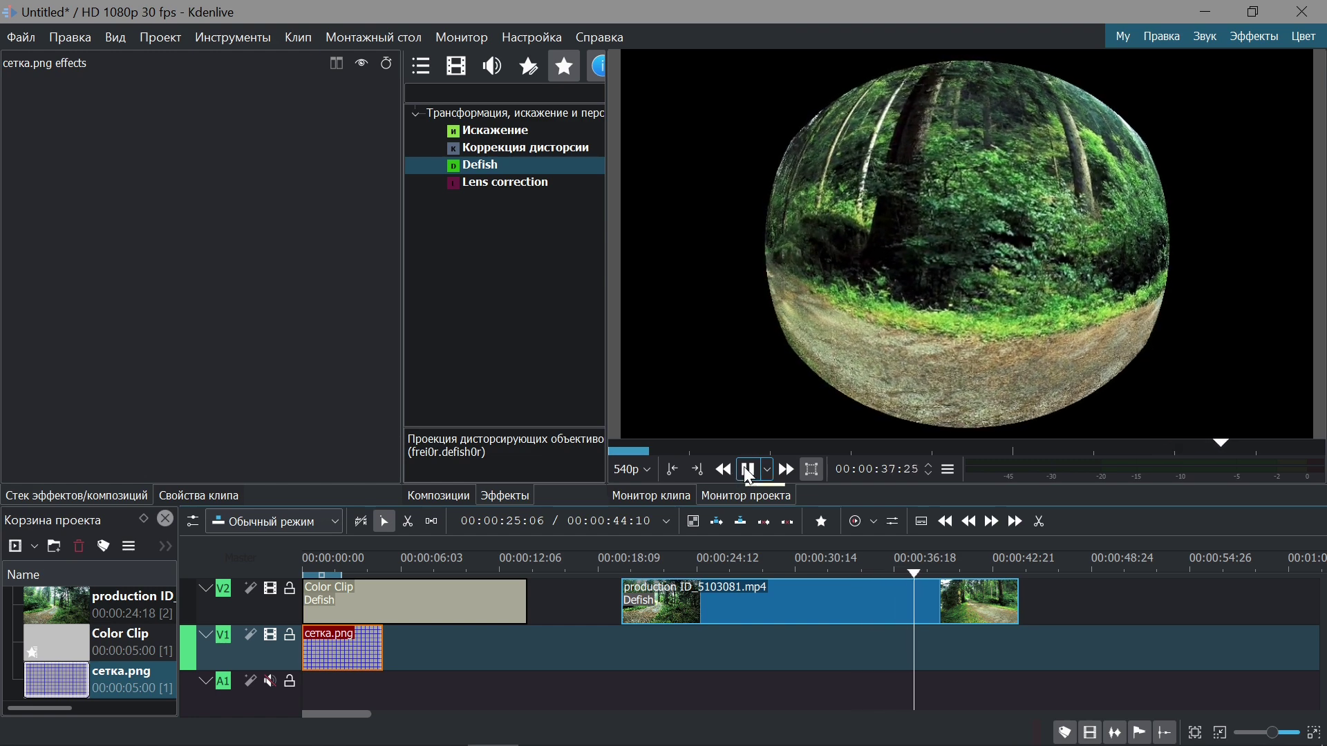
left_click(748, 477)
left_click(752, 593)
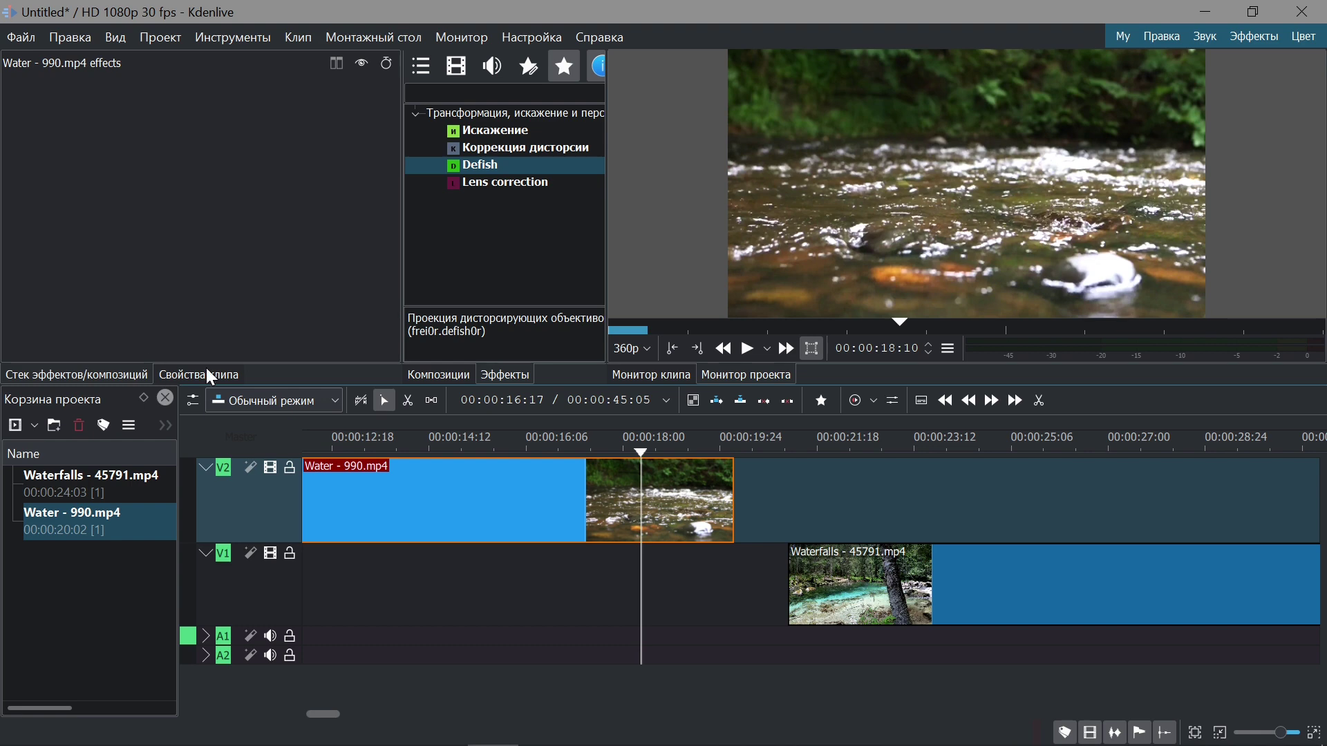
Play the end of Water - 990.mp4 and the beginning of Waterfalls - 45791.mp4 to review the transition point
left_click(747, 348)
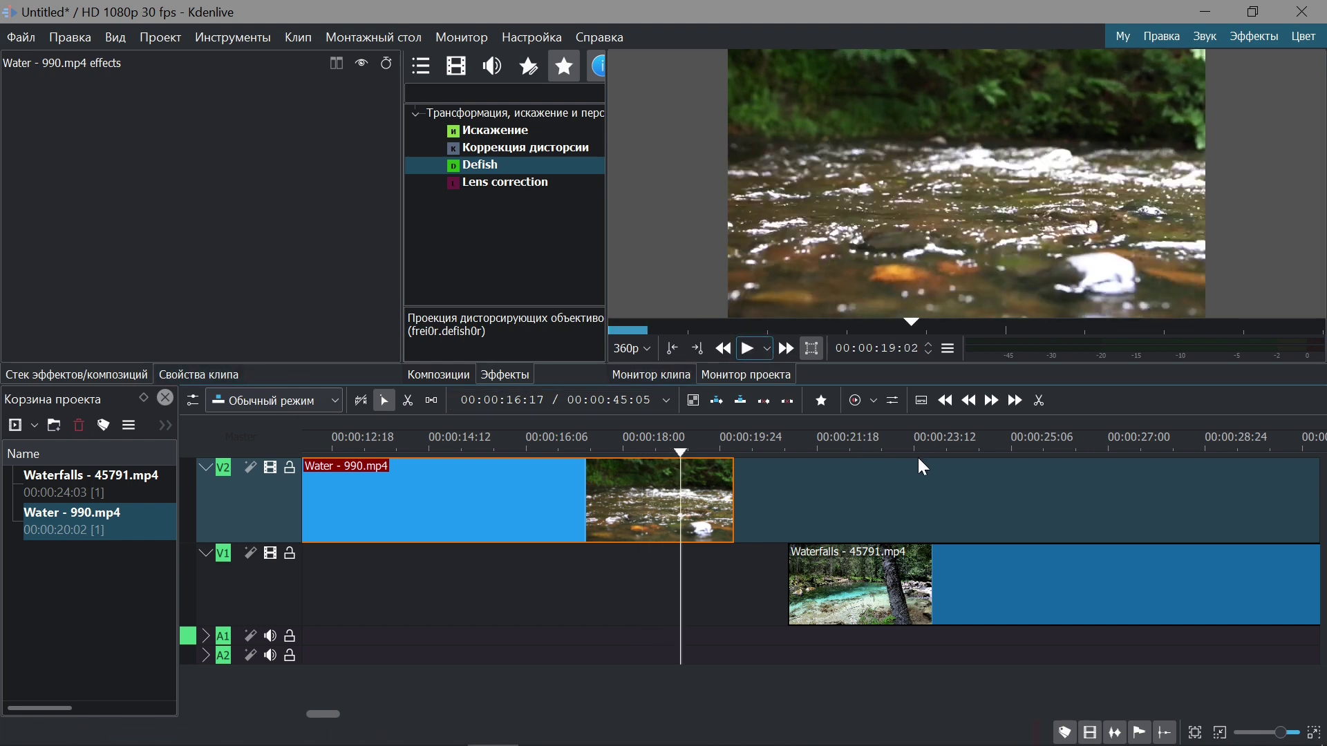
left_click(902, 477)
left_click(747, 349)
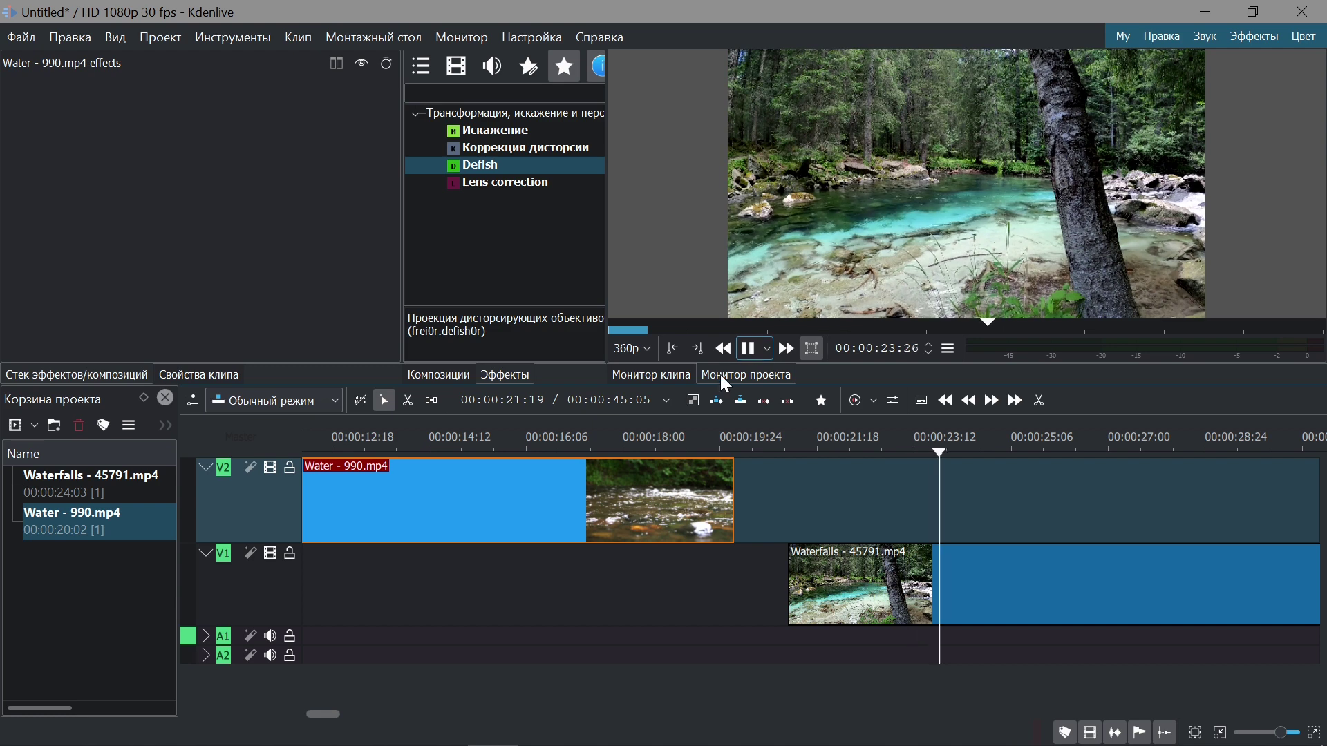
left_click(632, 441)
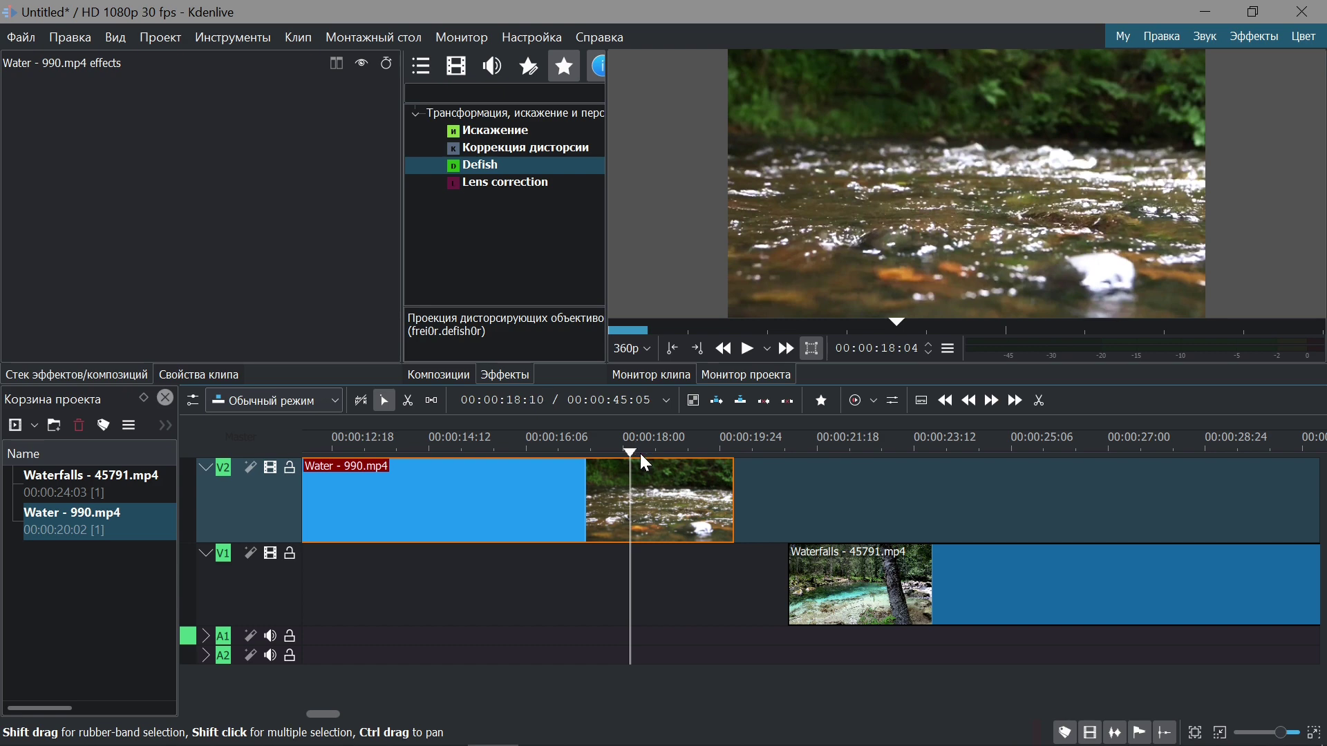
left_click(638, 450)
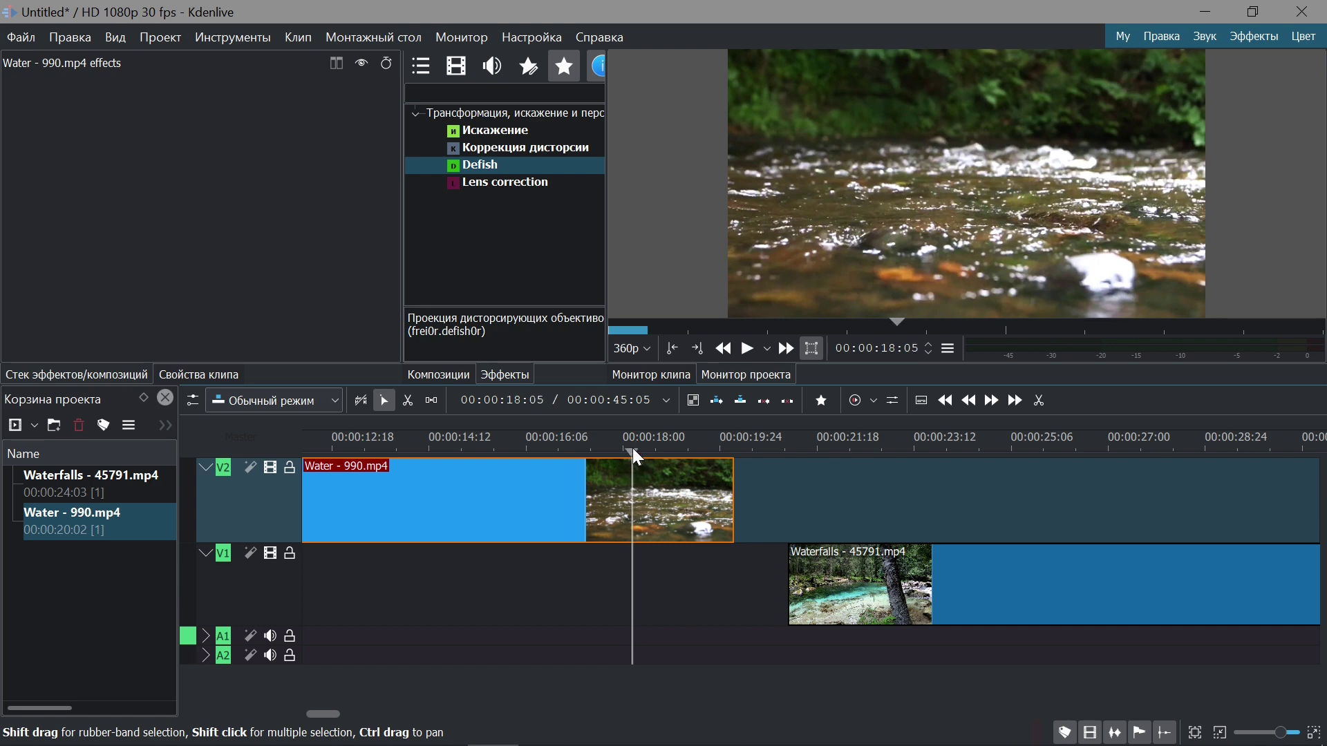
left_click(744, 355)
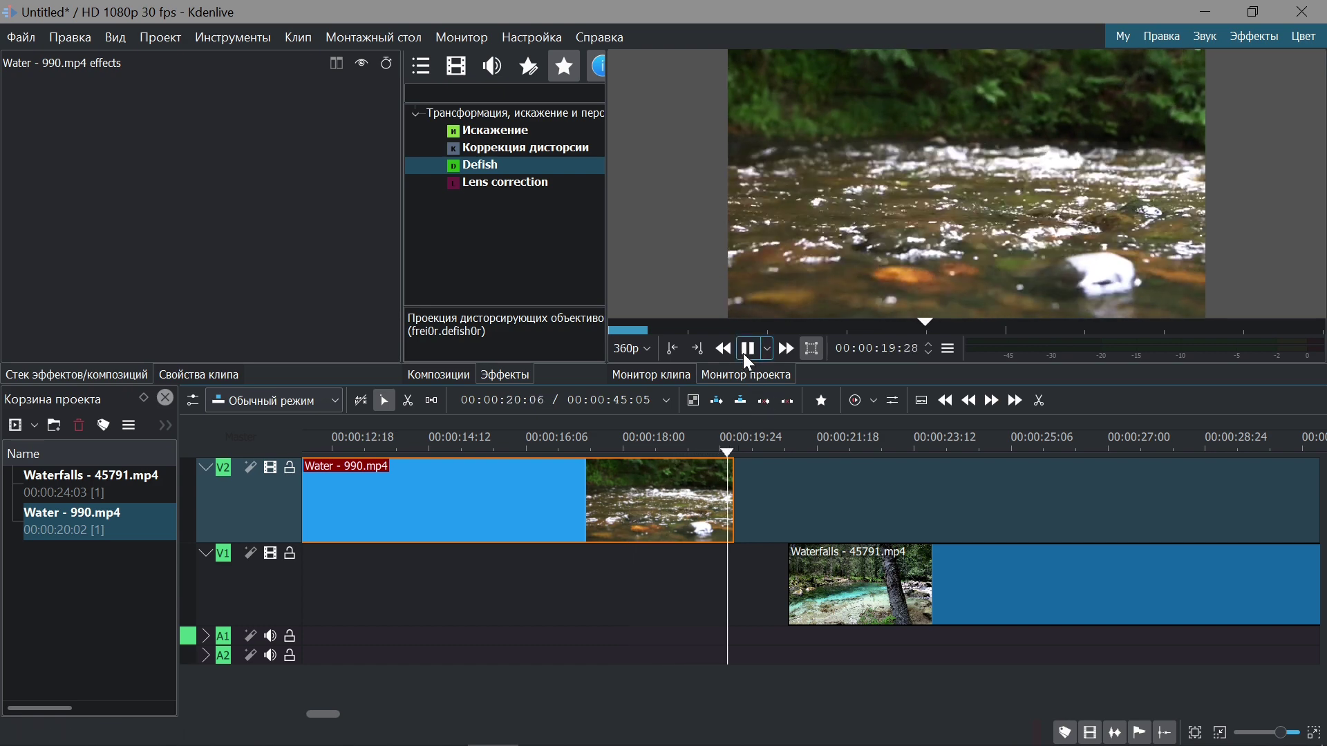
left_click(745, 355)
Add a guide at 00:00:18:15, near the end of Water - 990.mp4
left_click(662, 441)
left_click(657, 450)
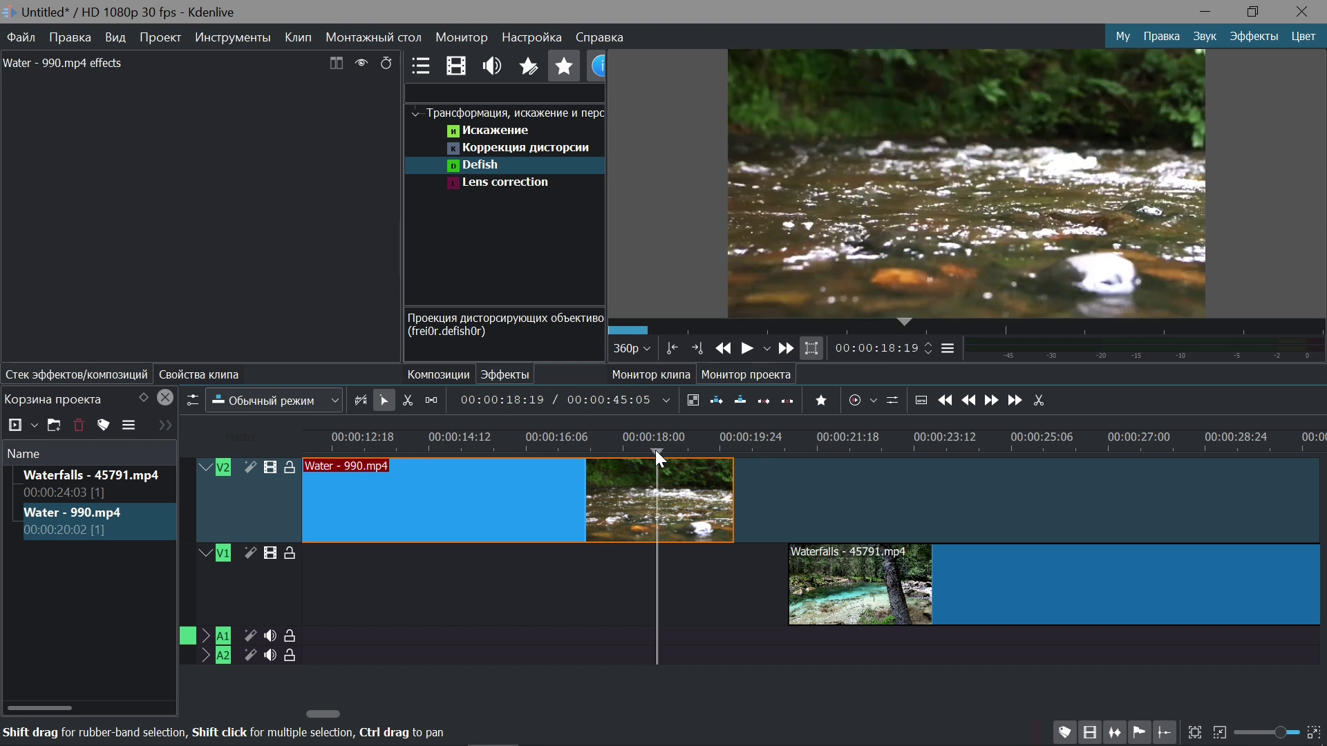
left_click_drag(657, 451, 650, 451)
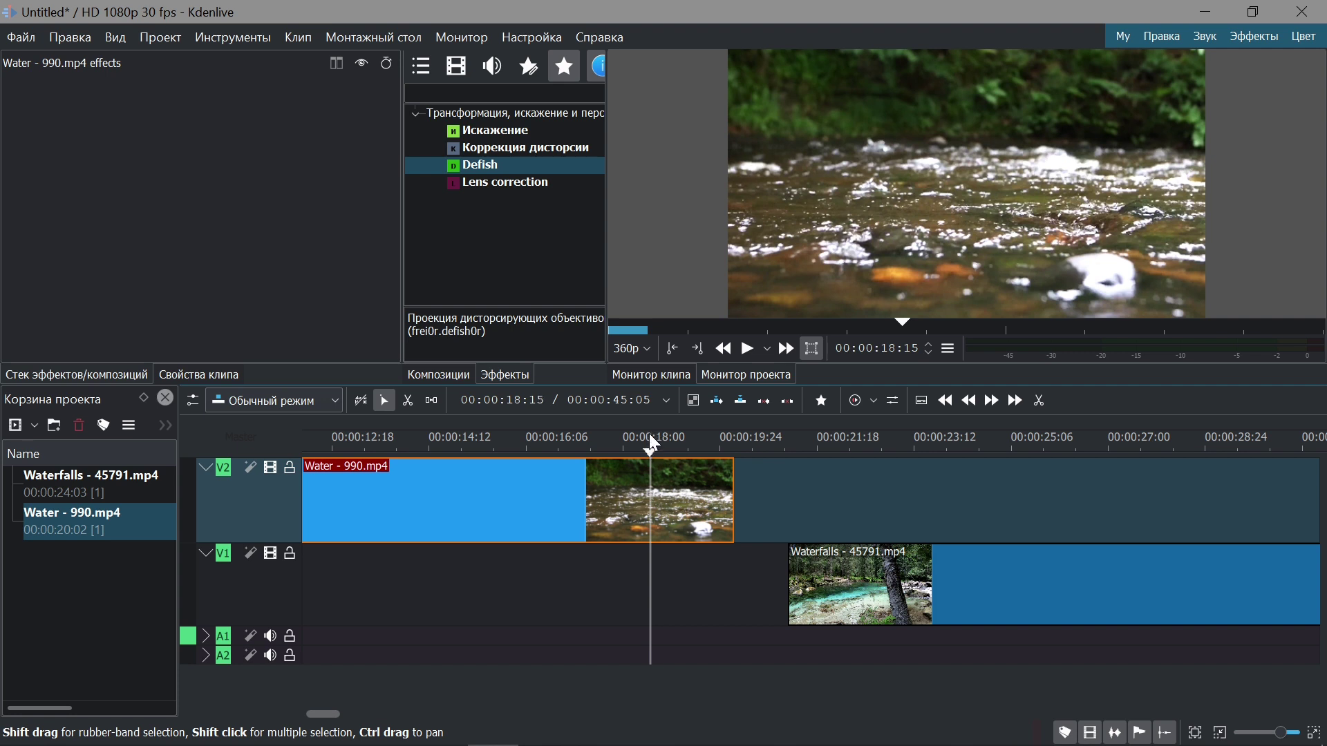
right_click(649, 434)
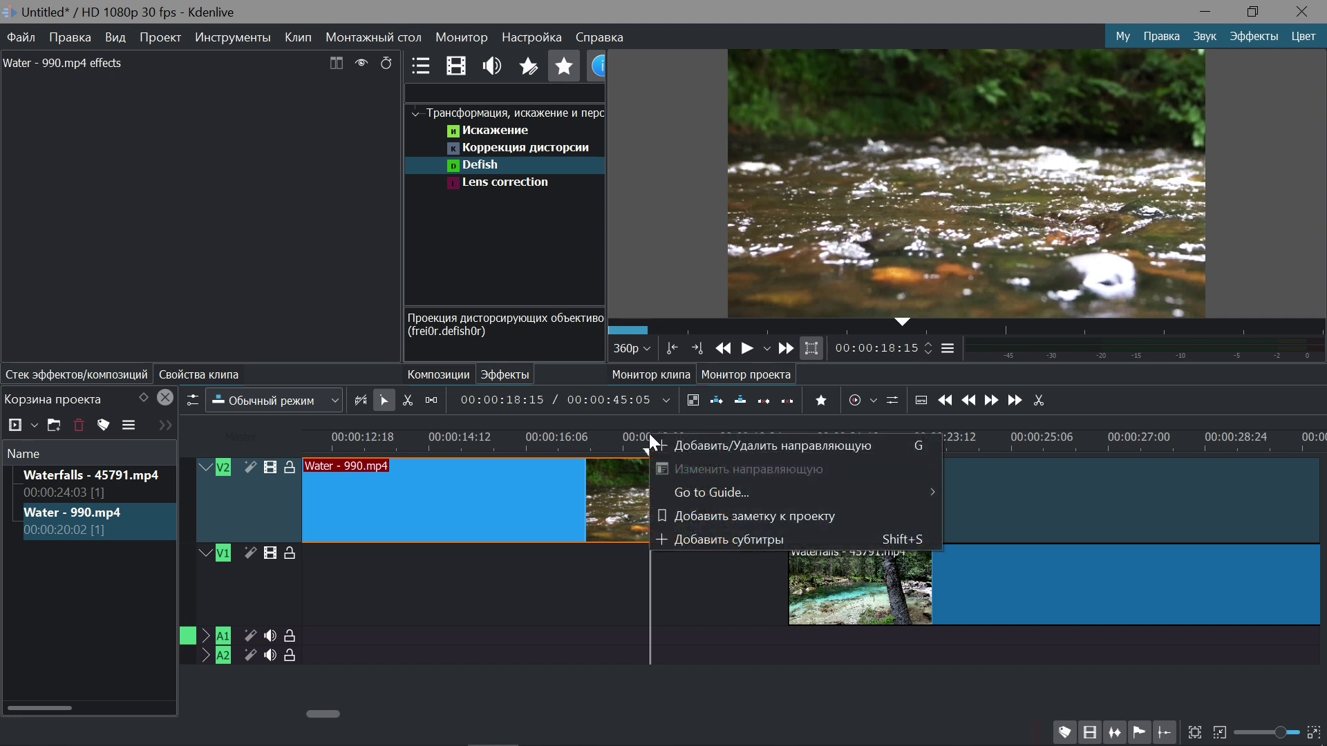
left_click(712, 448)
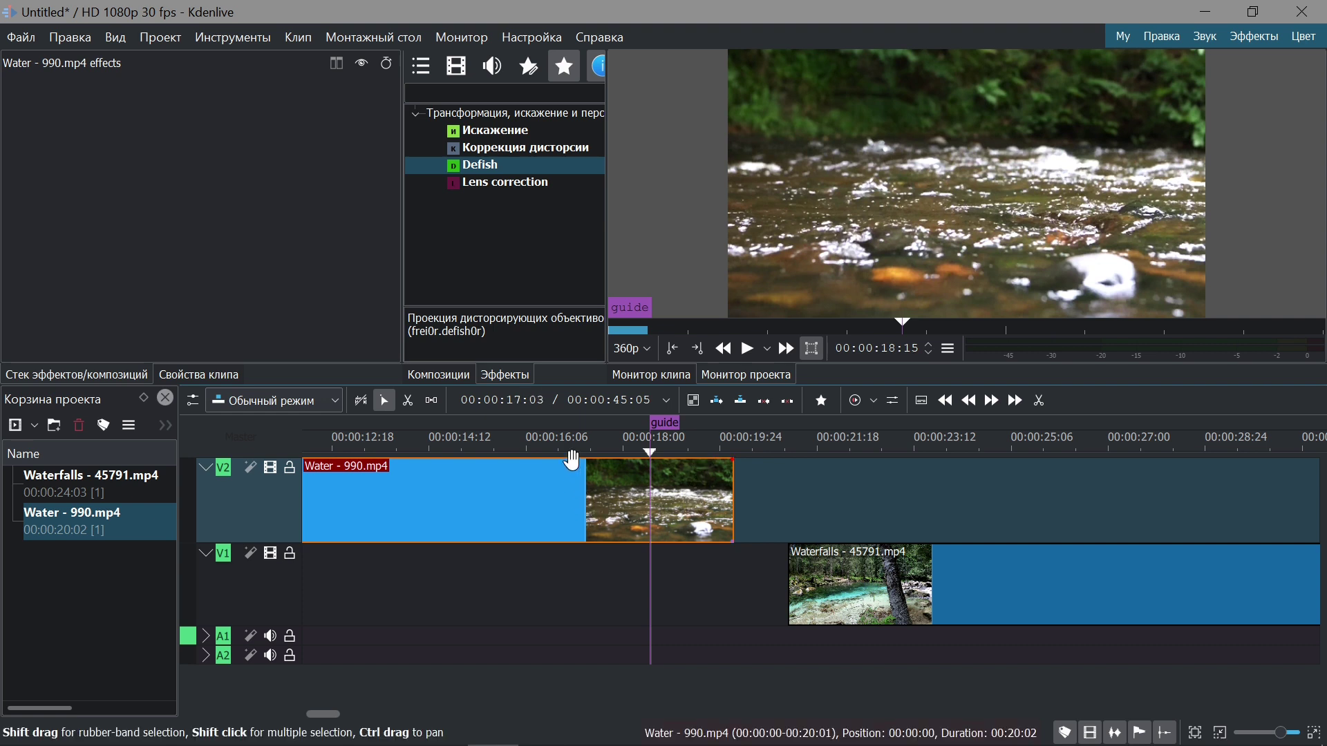
Apply Defish to Water - 990.mp4 and turn its DeFish option off
left_click(461, 173)
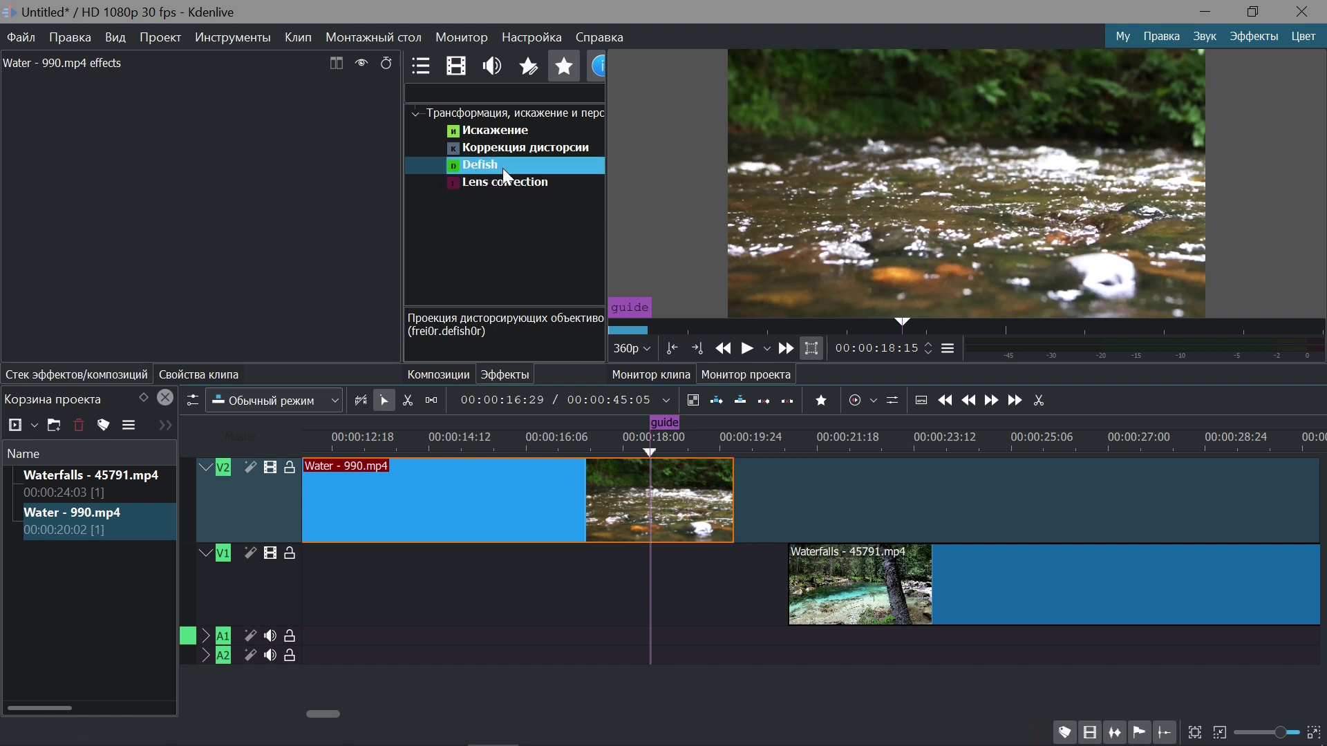
left_click_drag(507, 177, 542, 523)
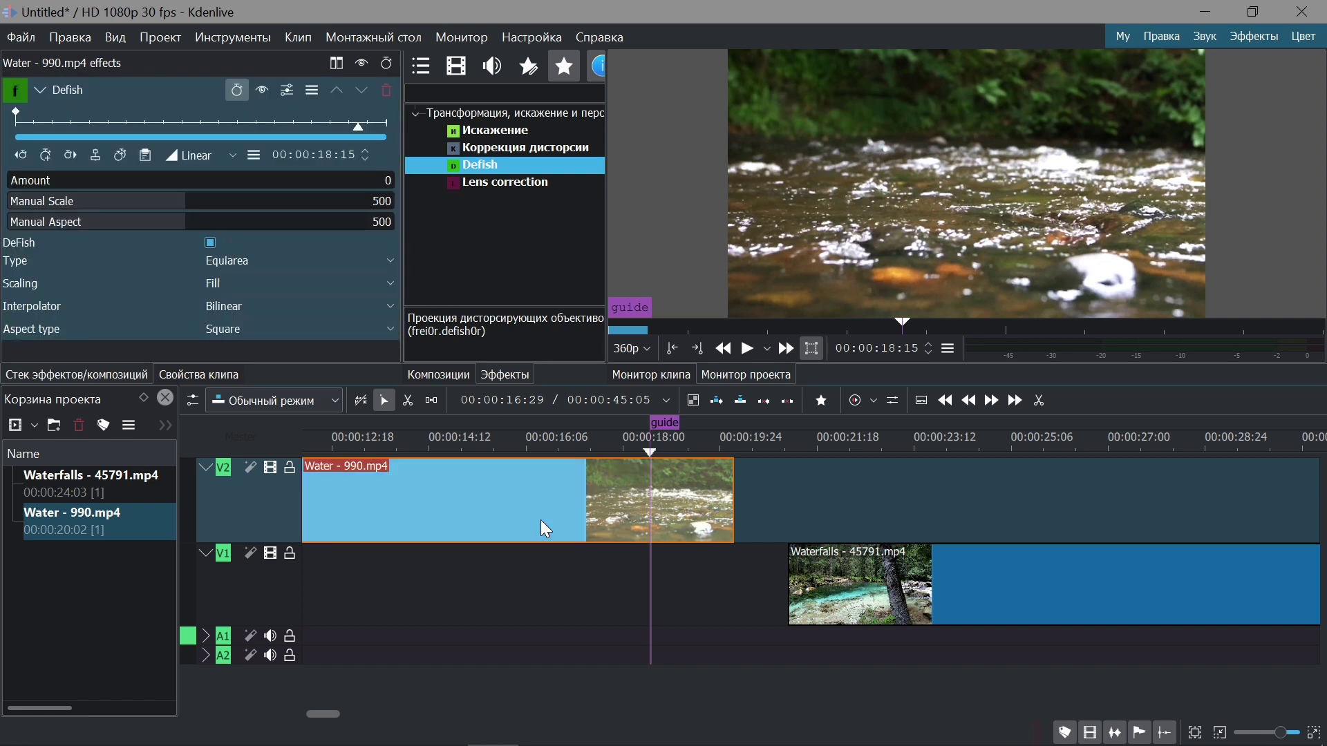
left_click(210, 243)
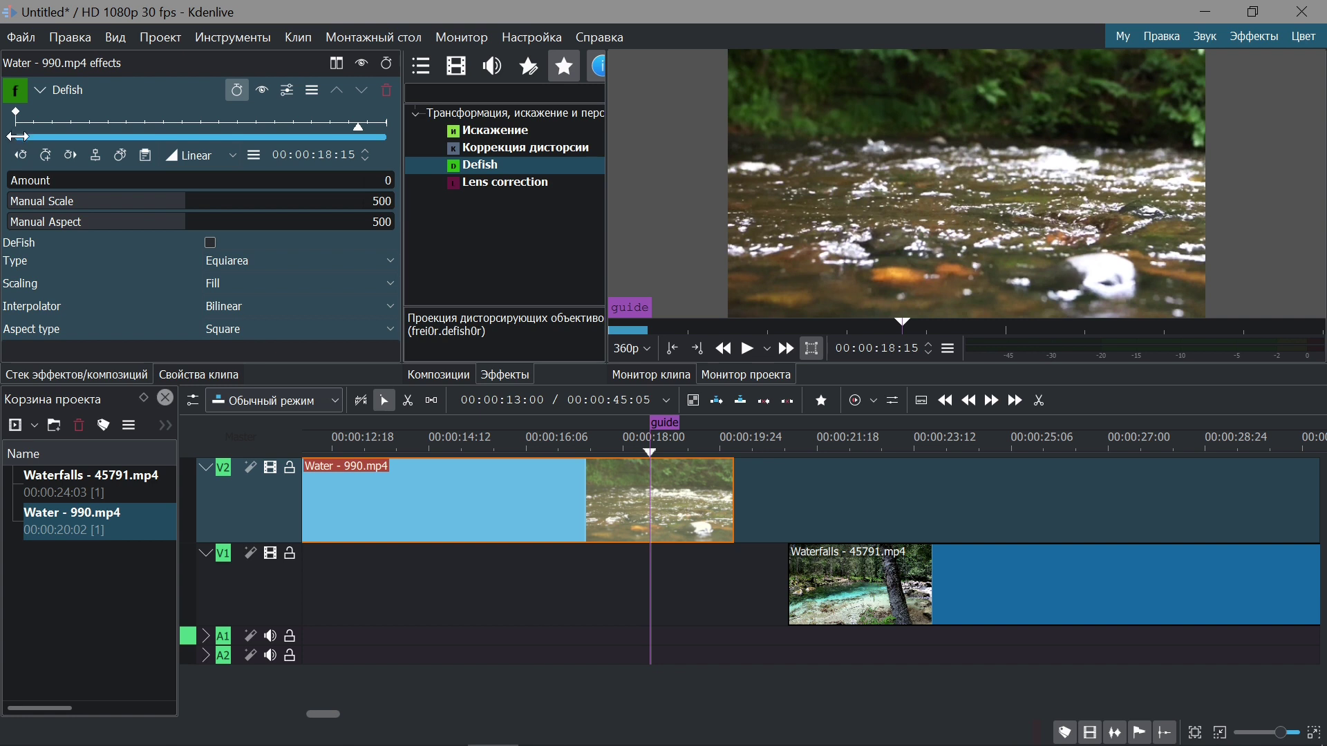
Keyframe the Defish Amount on Water - 990.mp4 from 0 at 00:00:18:15 to 828 at the clip's end, 00:00:20:01
left_click_drag(16, 136, 351, 142)
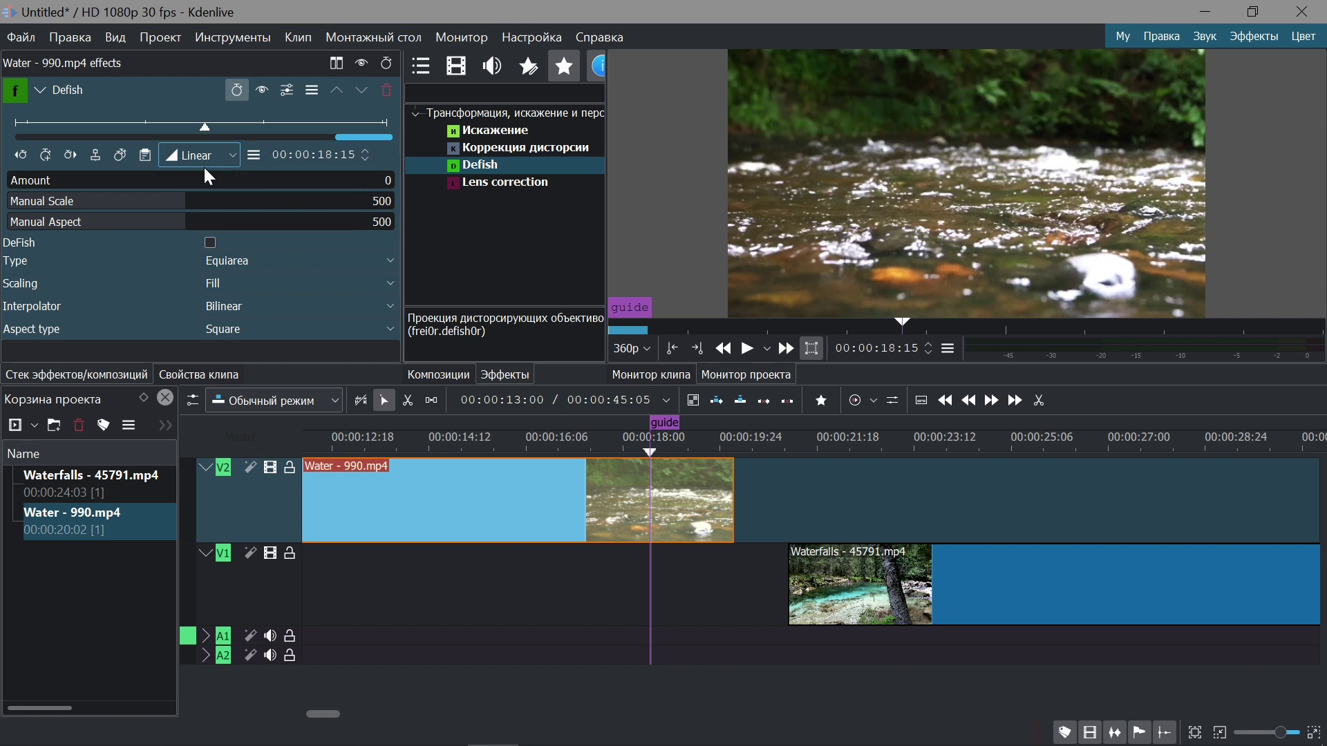
left_click(42, 158)
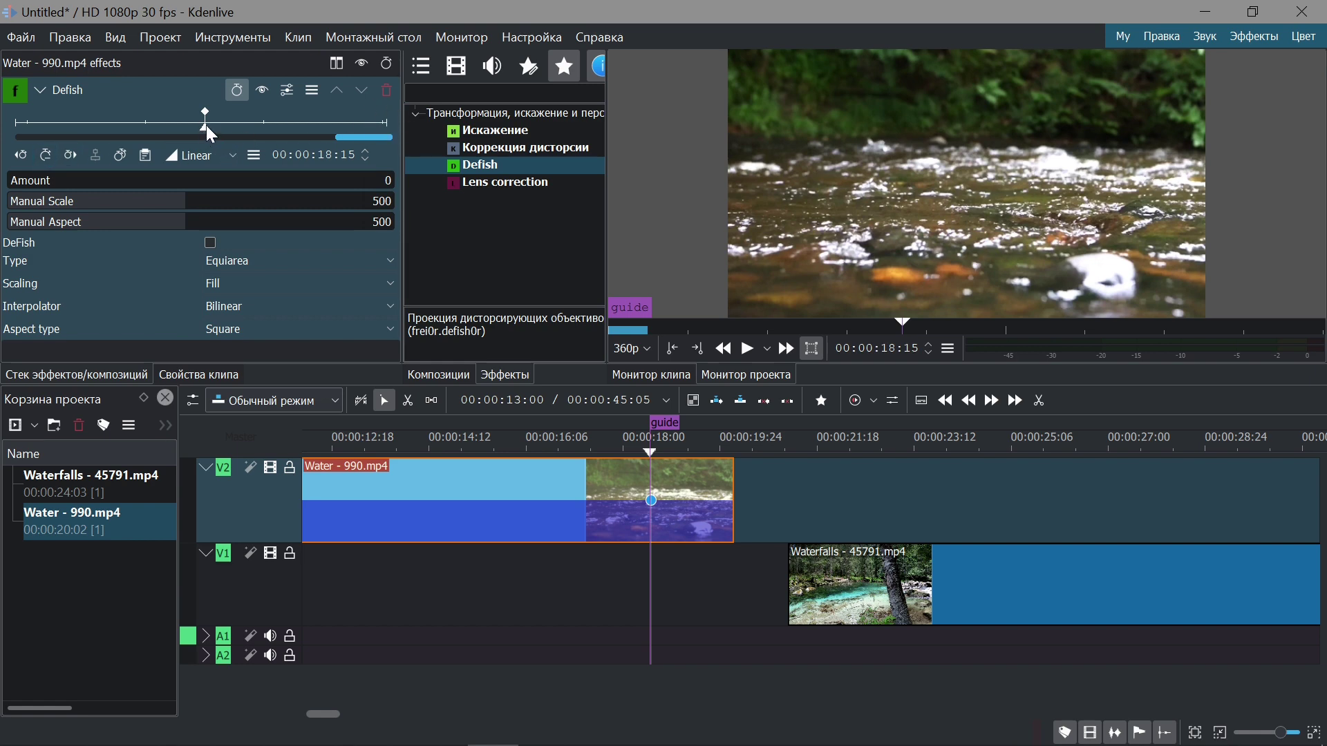
left_click_drag(206, 126, 404, 130)
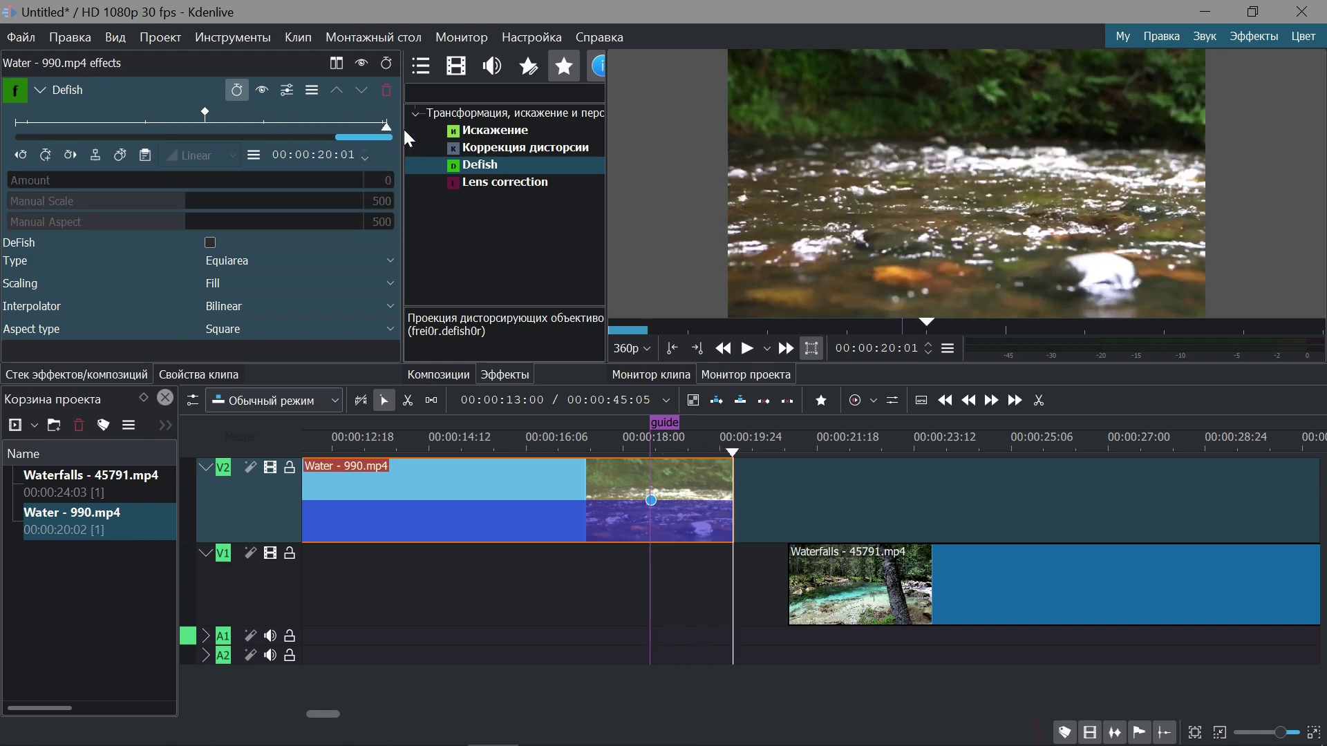
left_click(46, 155)
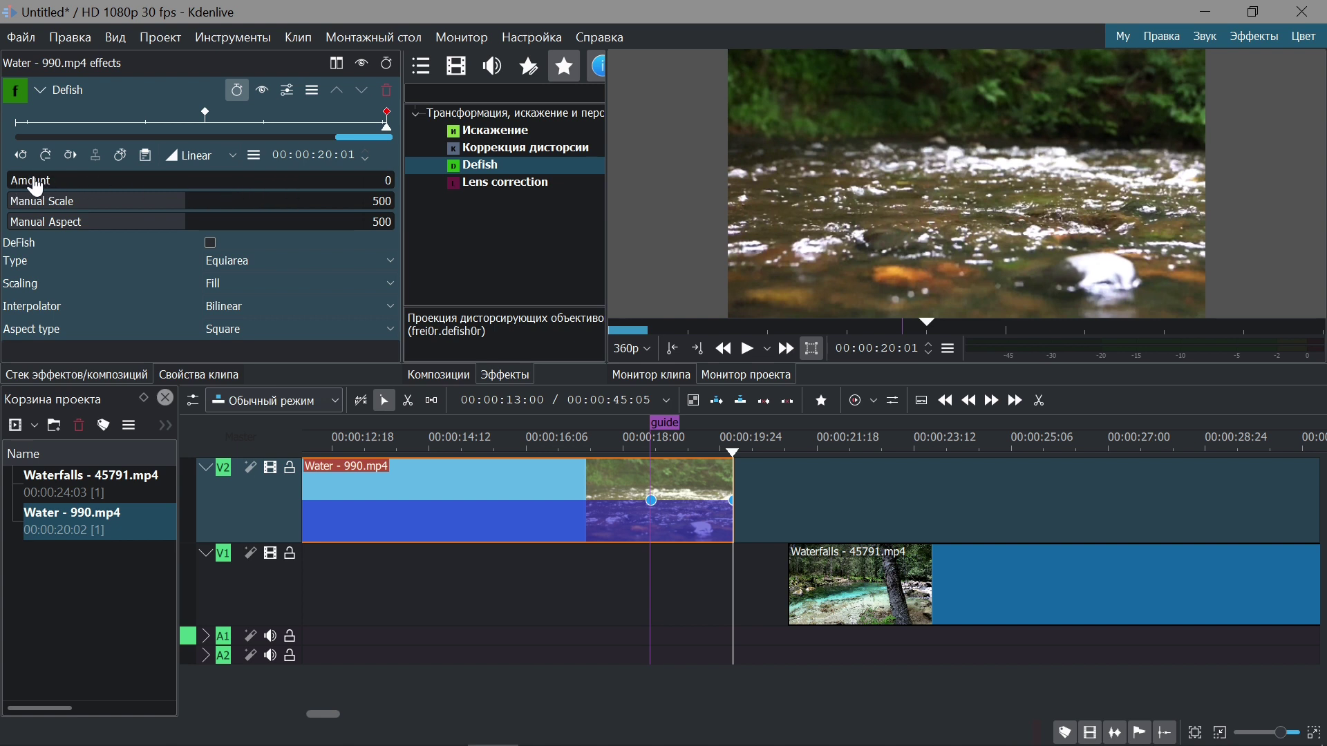
left_click_drag(43, 185, 305, 203)
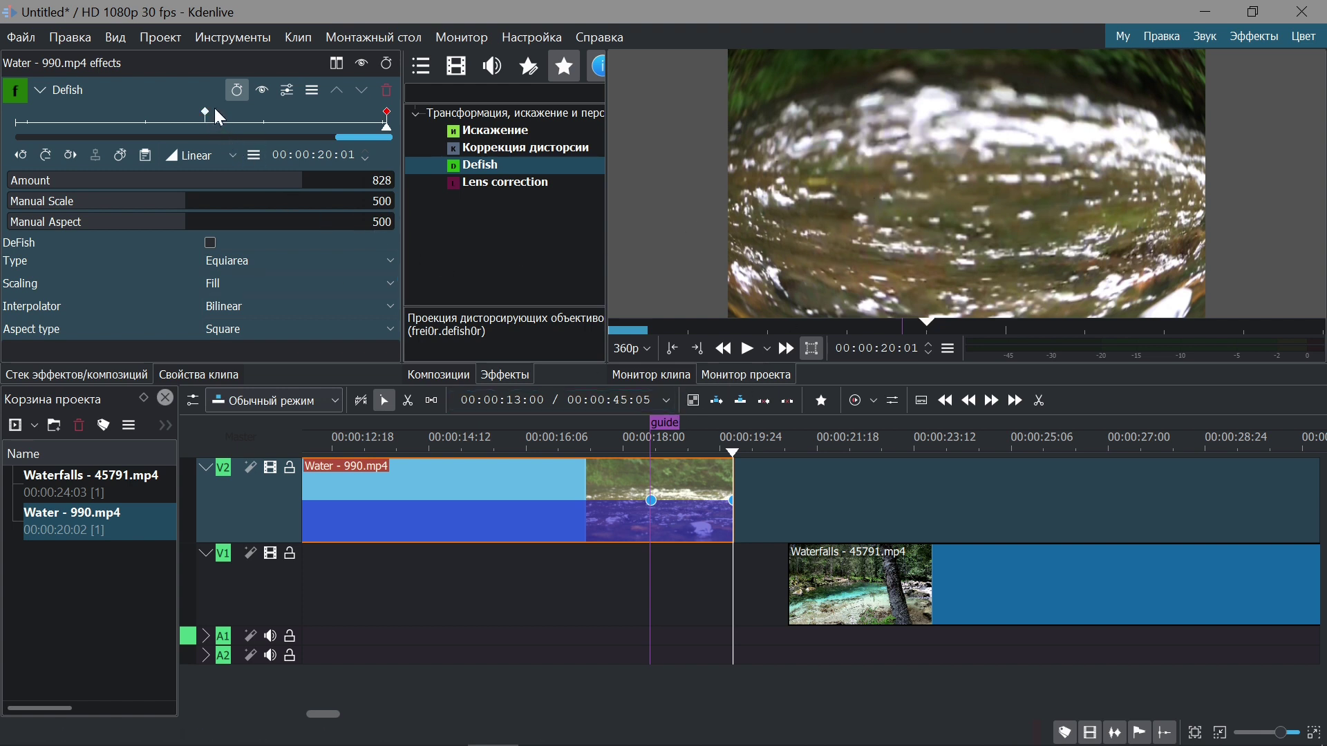
Play Water - 990.mp4 from the guide to its end to review the growing Defish distortion
left_click_drag(387, 130, 213, 128)
left_click(749, 351)
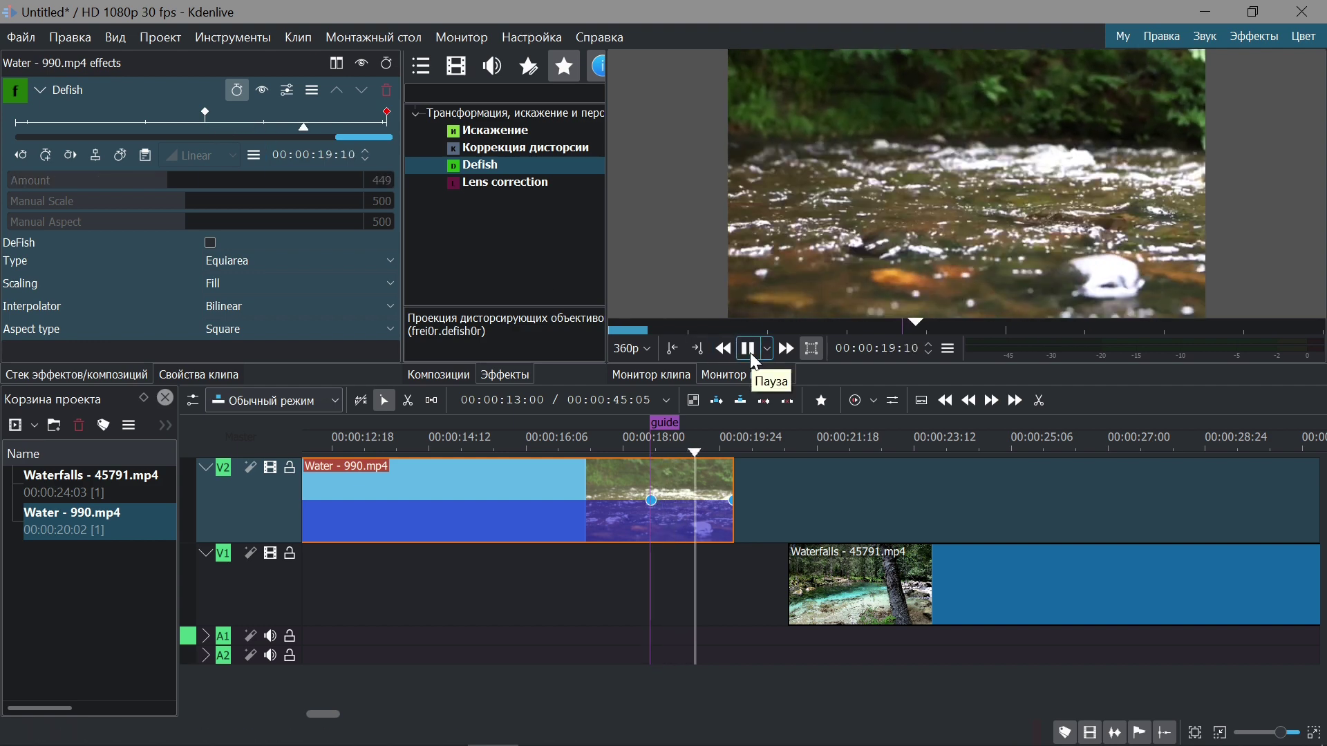
left_click(749, 351)
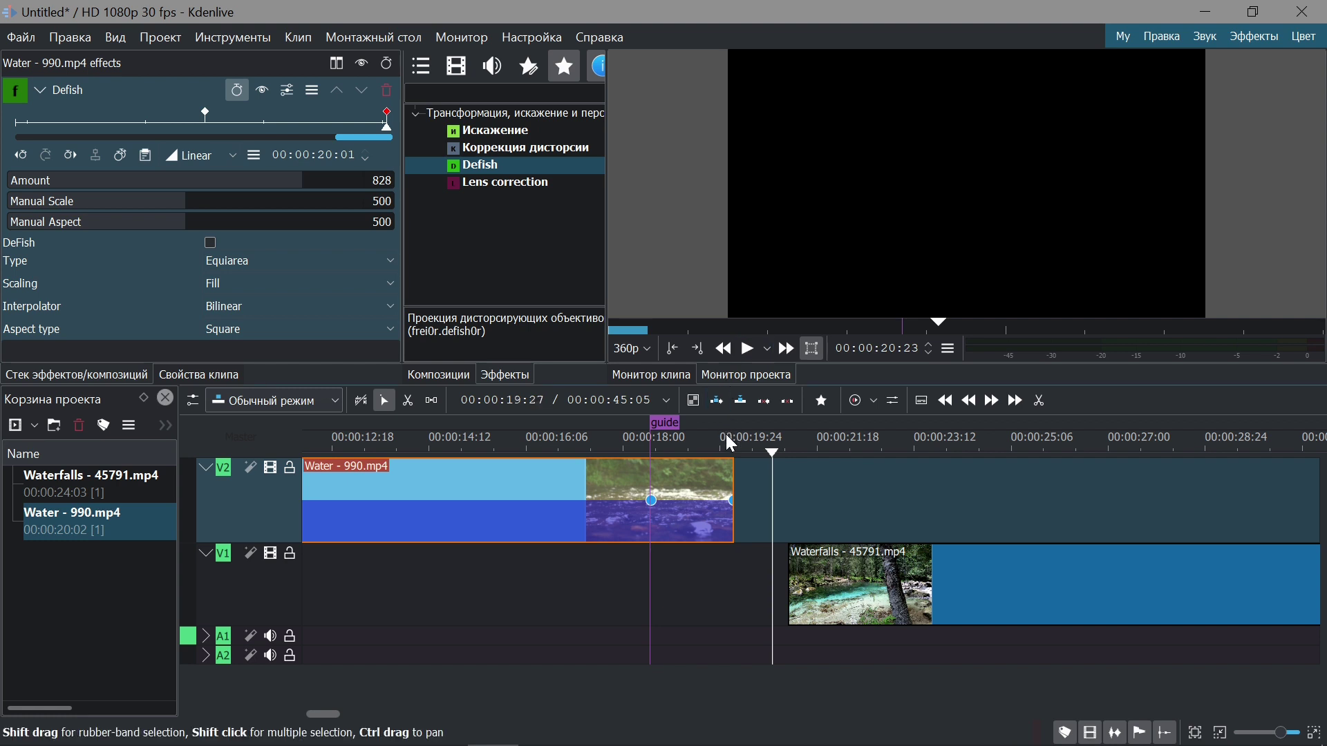
left_click(725, 440)
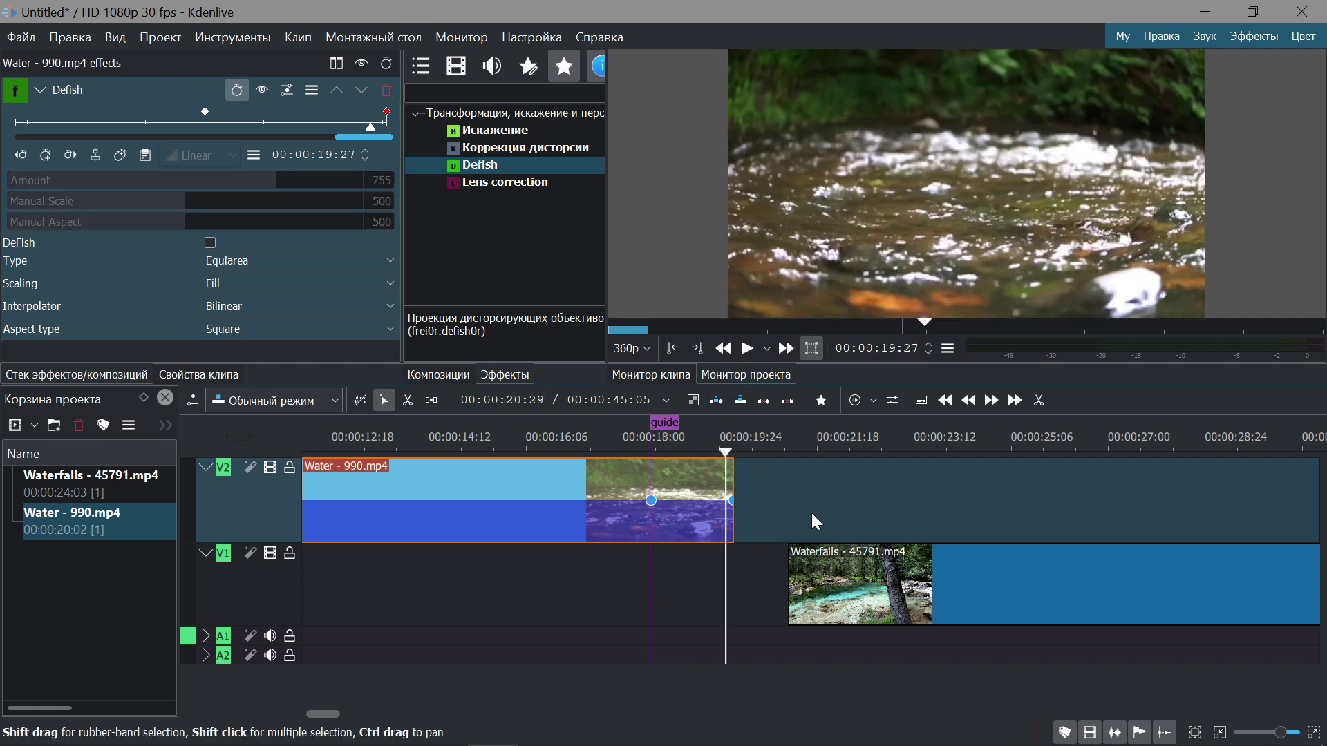
Move Waterfalls - 45791.mp4 on track V1 so it starts at the guide, and hide track V2
left_click(962, 596)
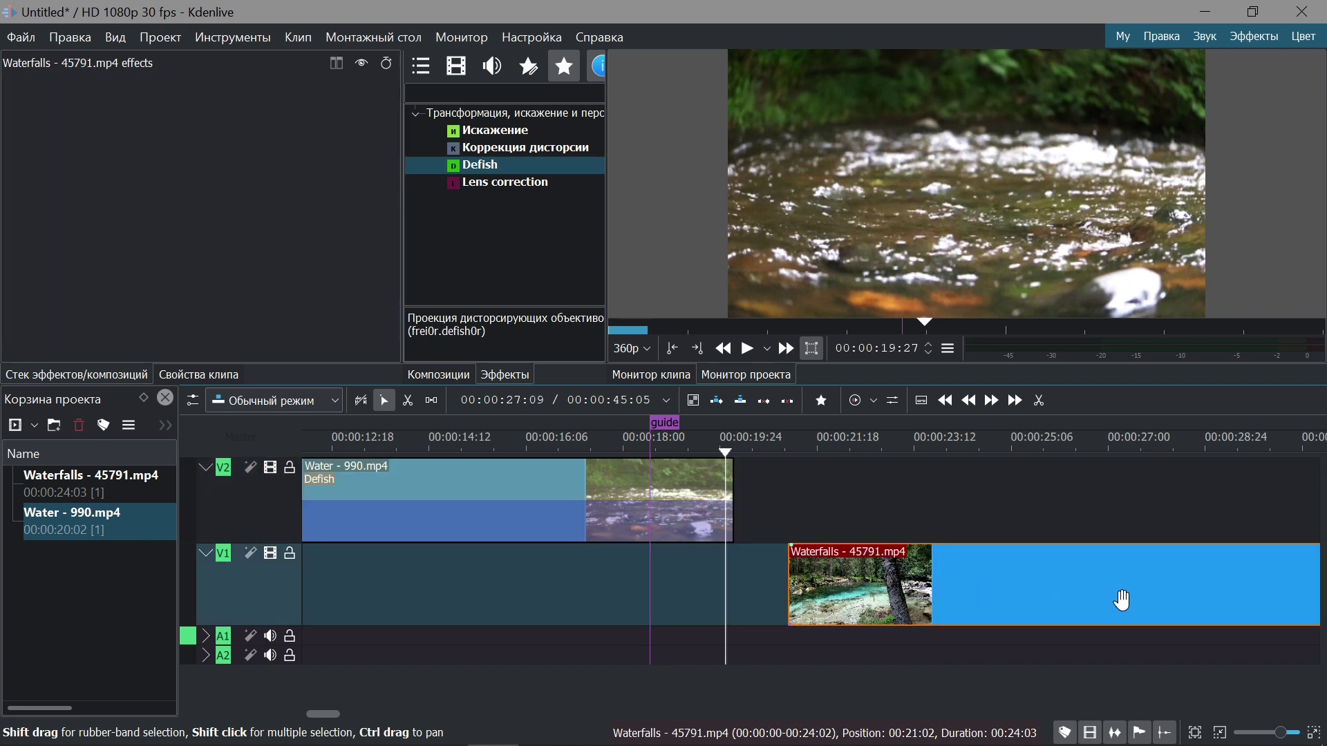
left_click_drag(1205, 601, 1069, 619)
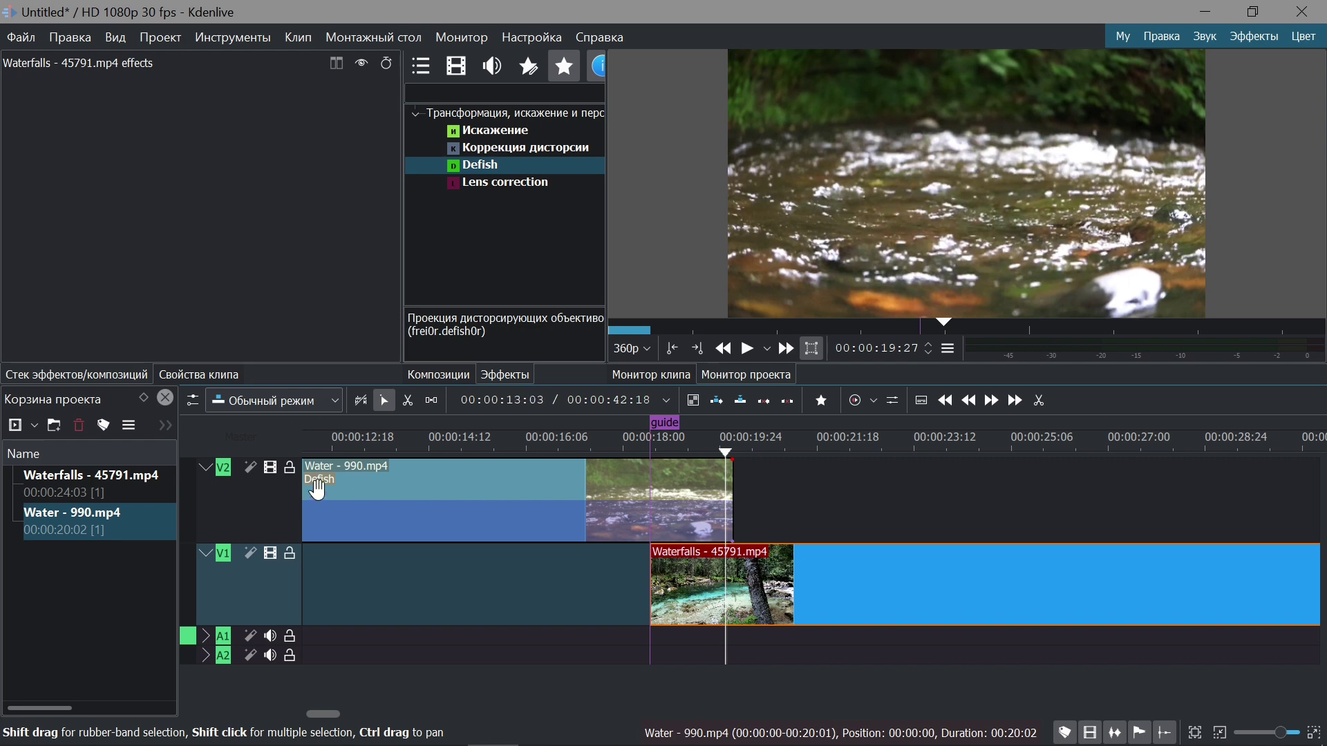
left_click(268, 468)
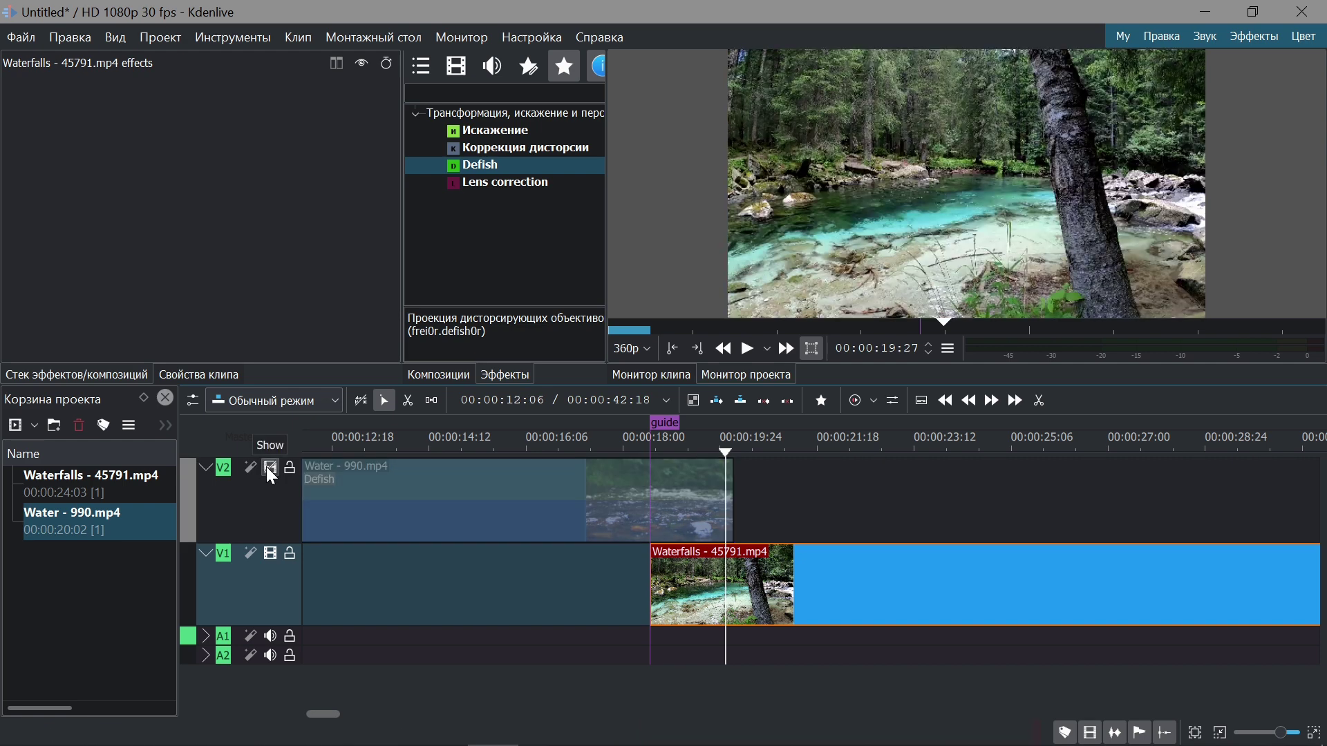
Apply Defish to Waterfalls - 45791.mp4 and turn its DeFish option off
left_click(658, 437)
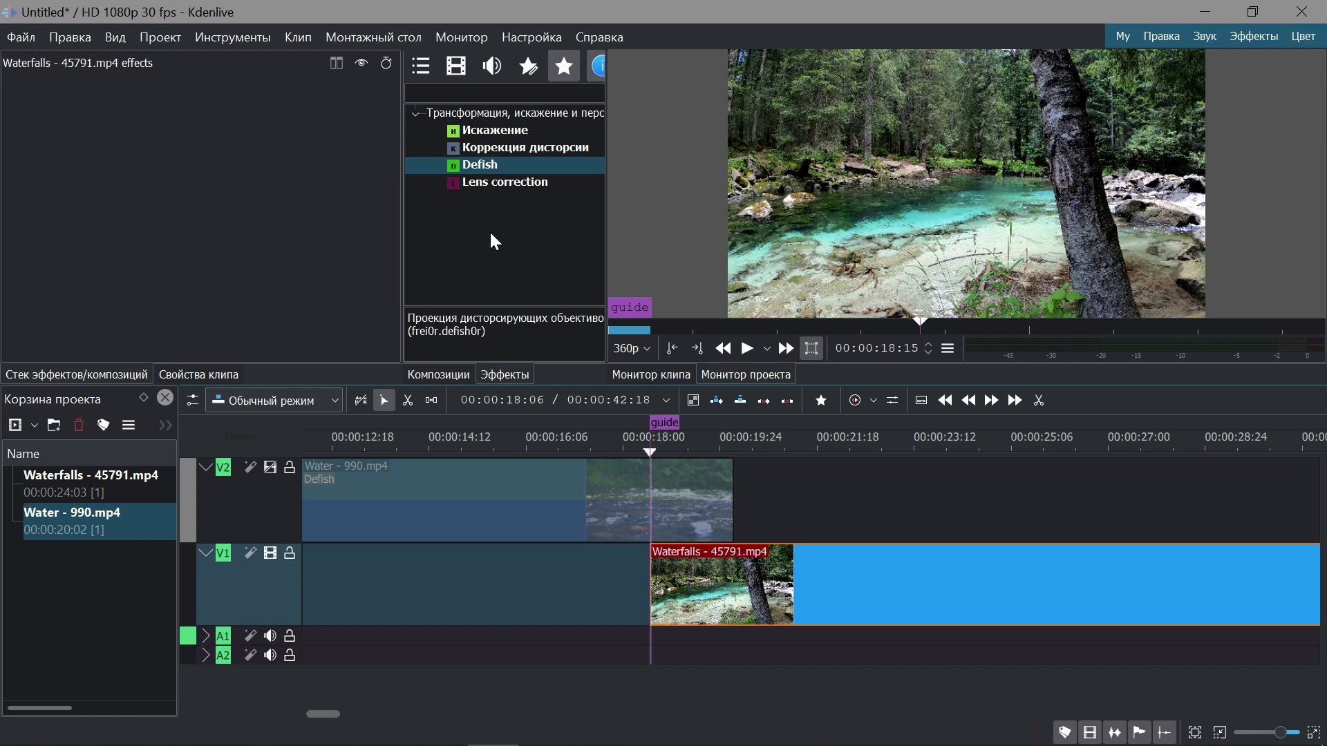
left_click(465, 168)
left_click_drag(461, 166, 797, 595)
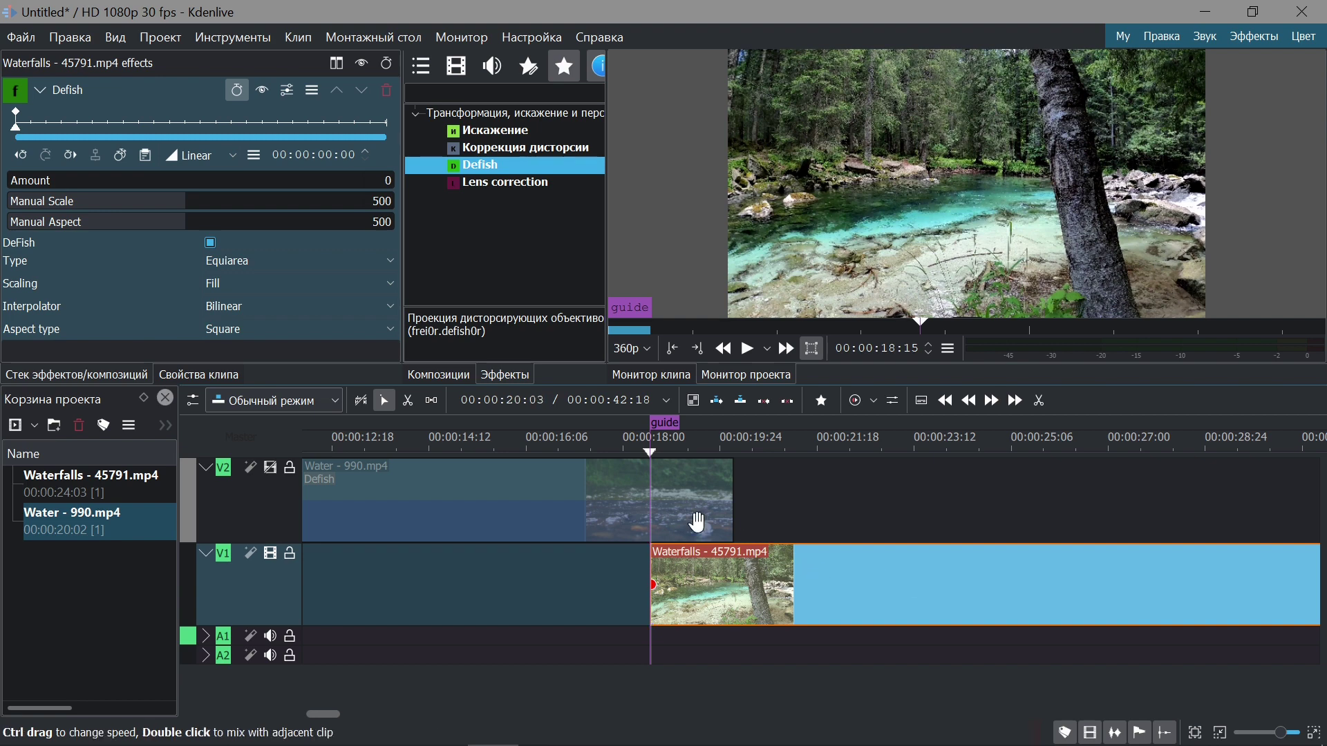
left_click(211, 242)
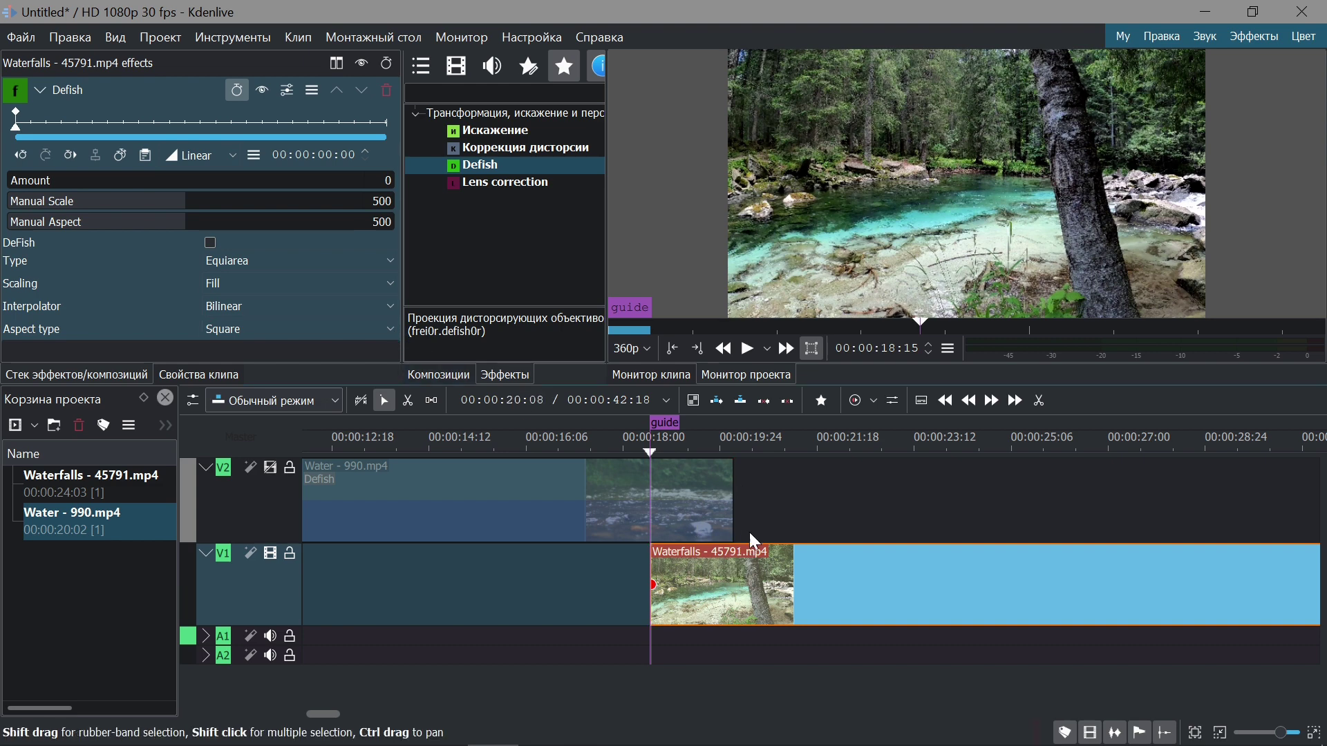
Keyframe the Defish Amount on Waterfalls - 45791.mp4 from 831 at the clip's start to 0 at 00:00:01:17
left_click(1012, 404)
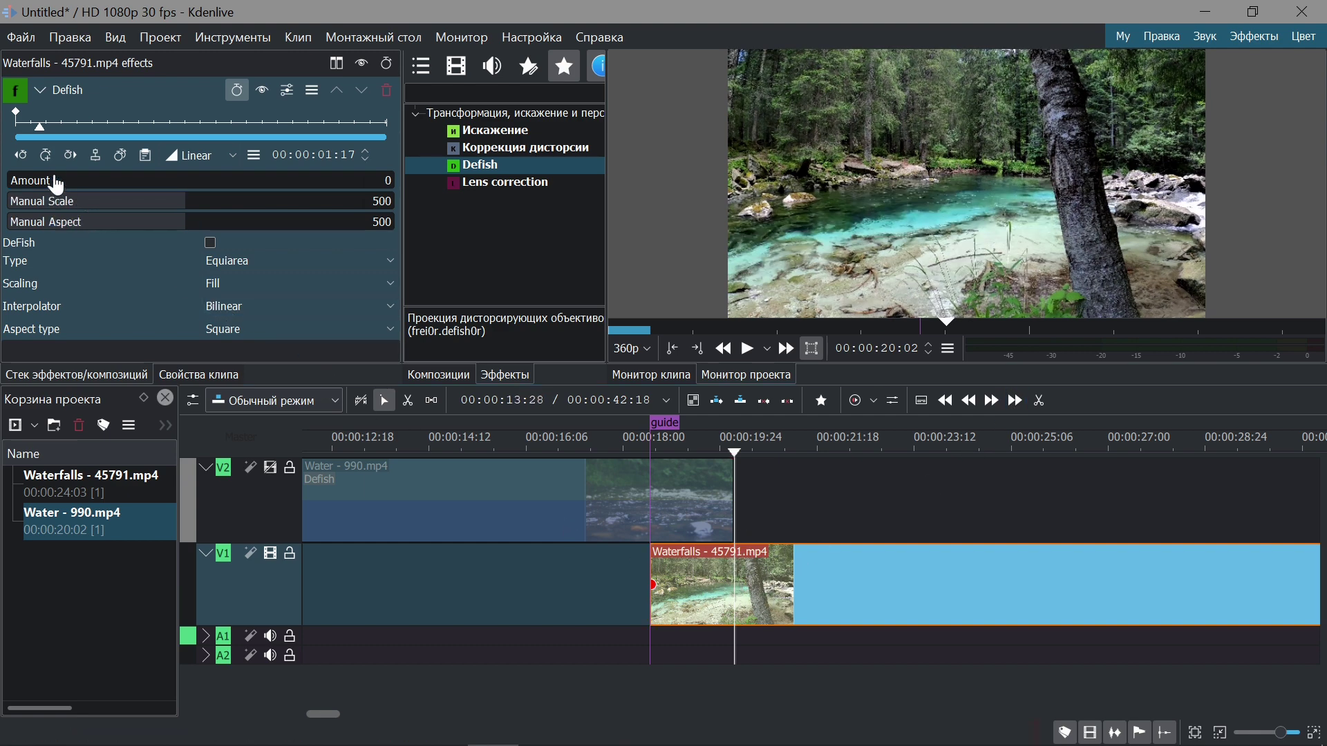
left_click(47, 160)
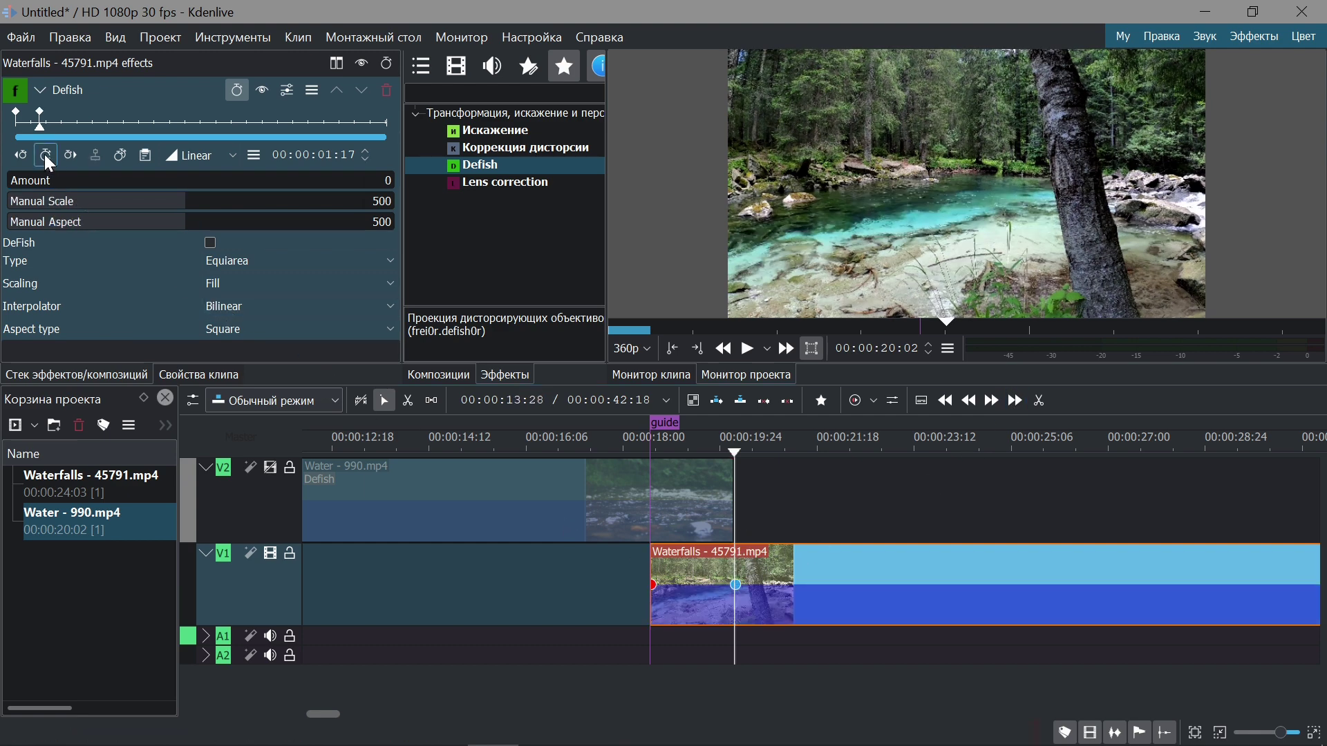
left_click(16, 121)
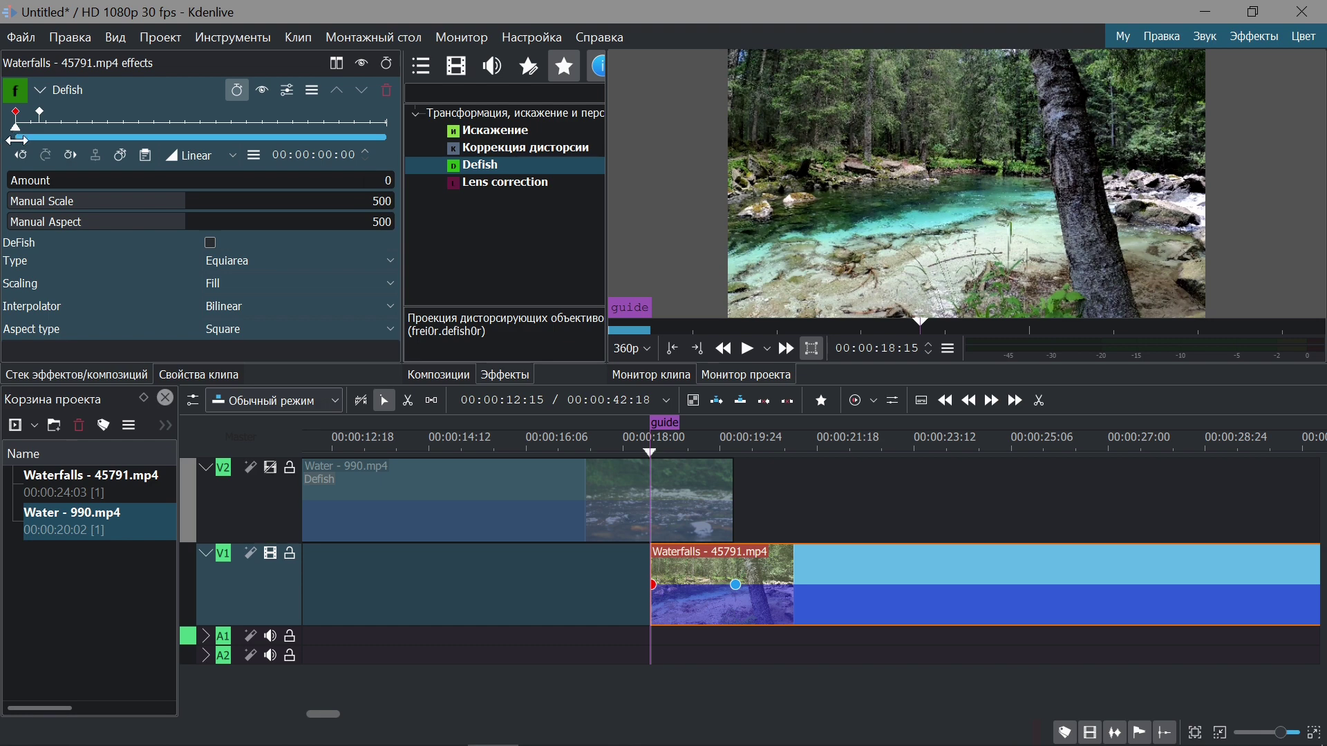
left_click_drag(24, 190, 308, 200)
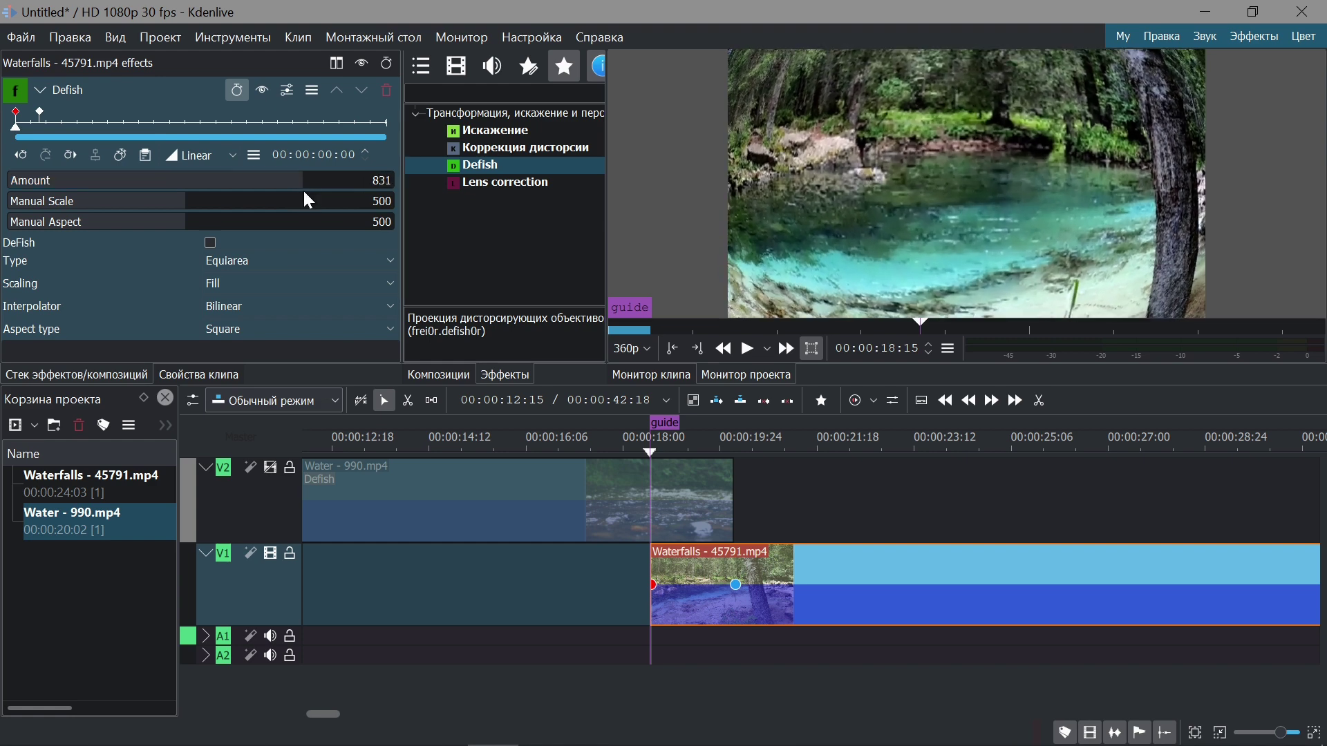
Play the beginning of Waterfalls - 45791.mp4 twice to review its fading Defish distortion
left_click(753, 349)
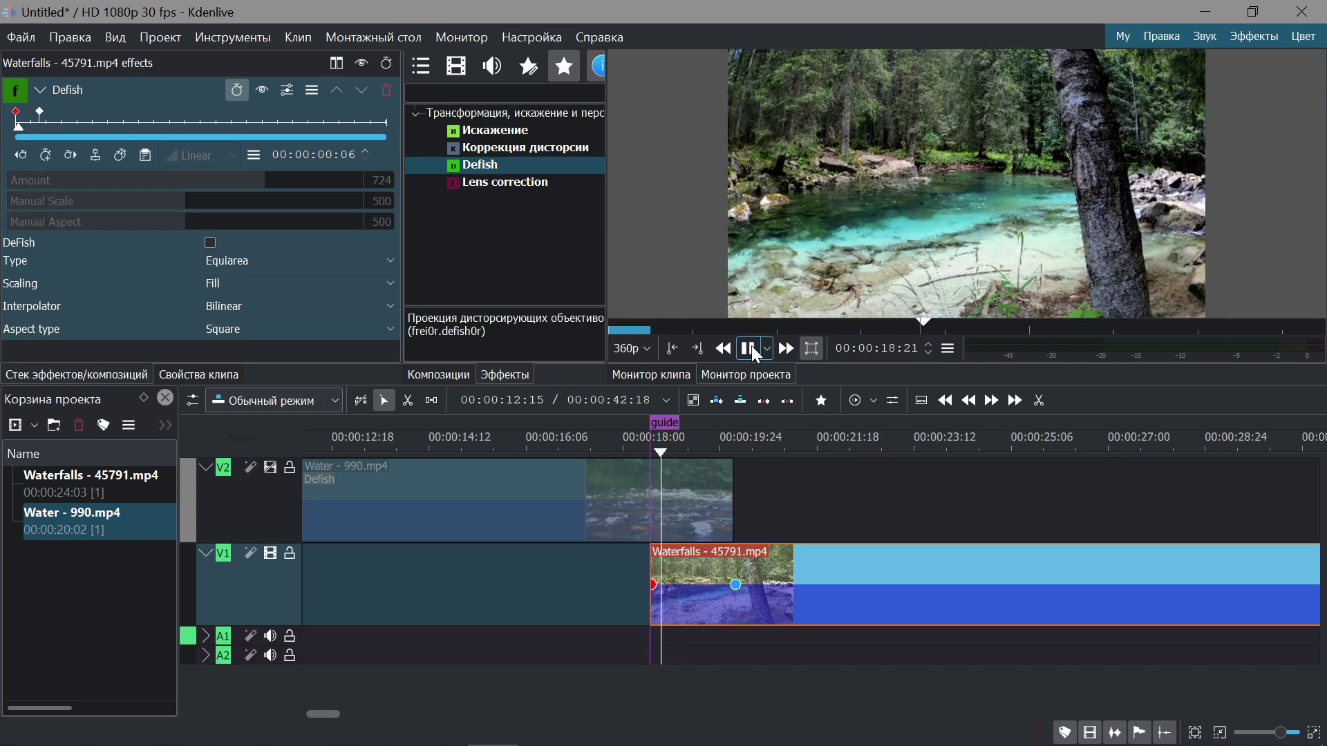
left_click(753, 349)
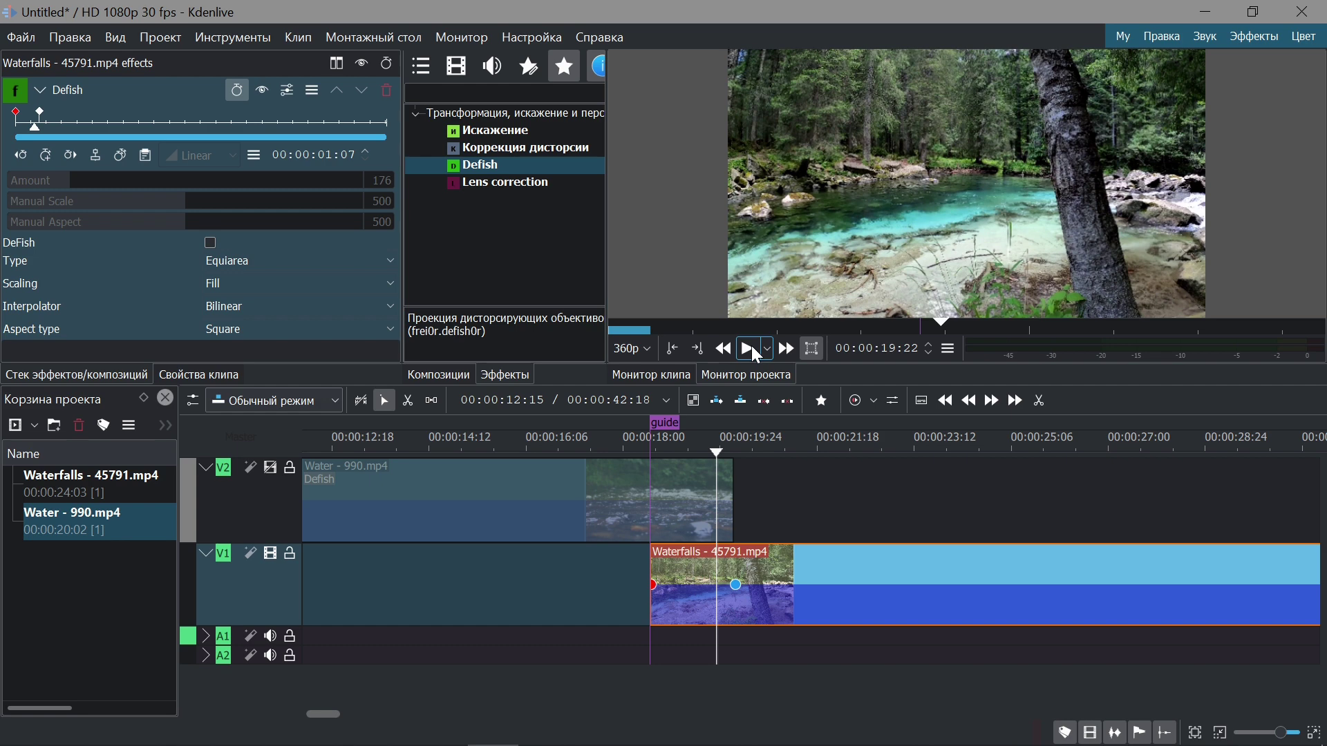
left_click_drag(718, 448, 658, 453)
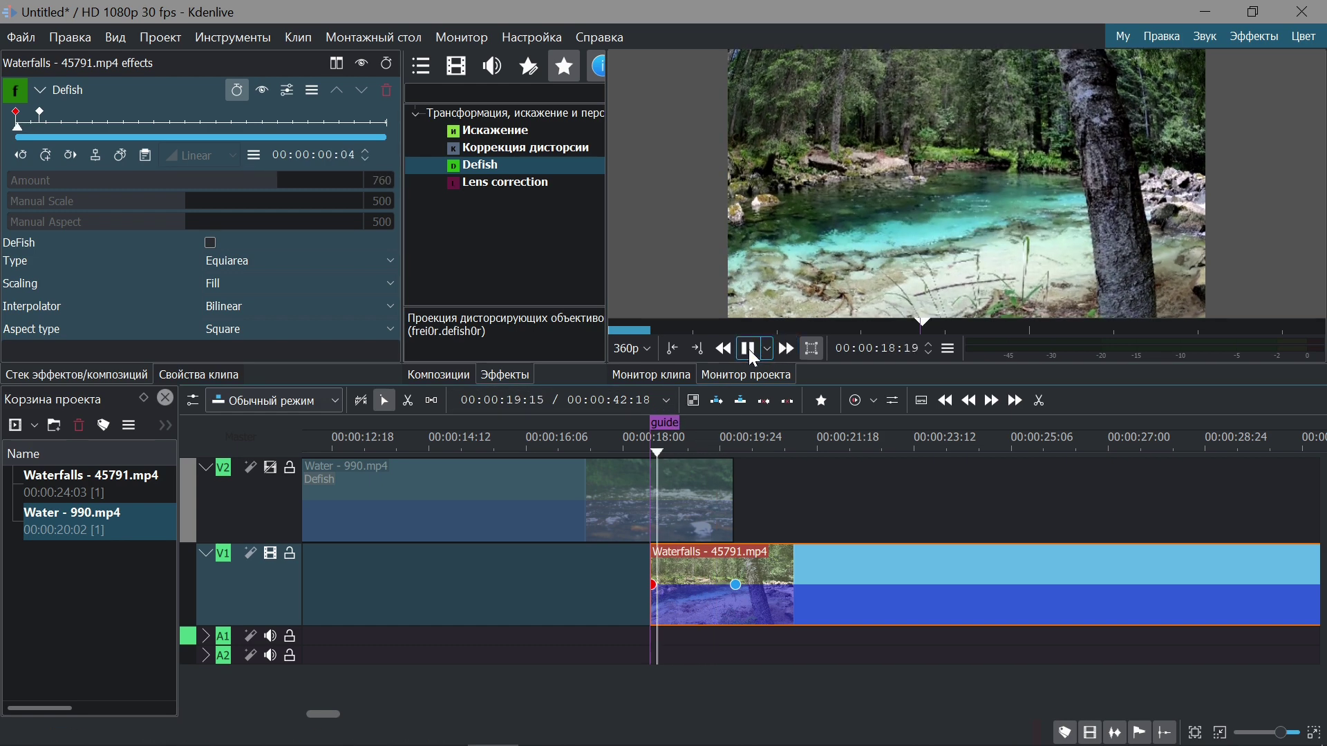
left_click(750, 350)
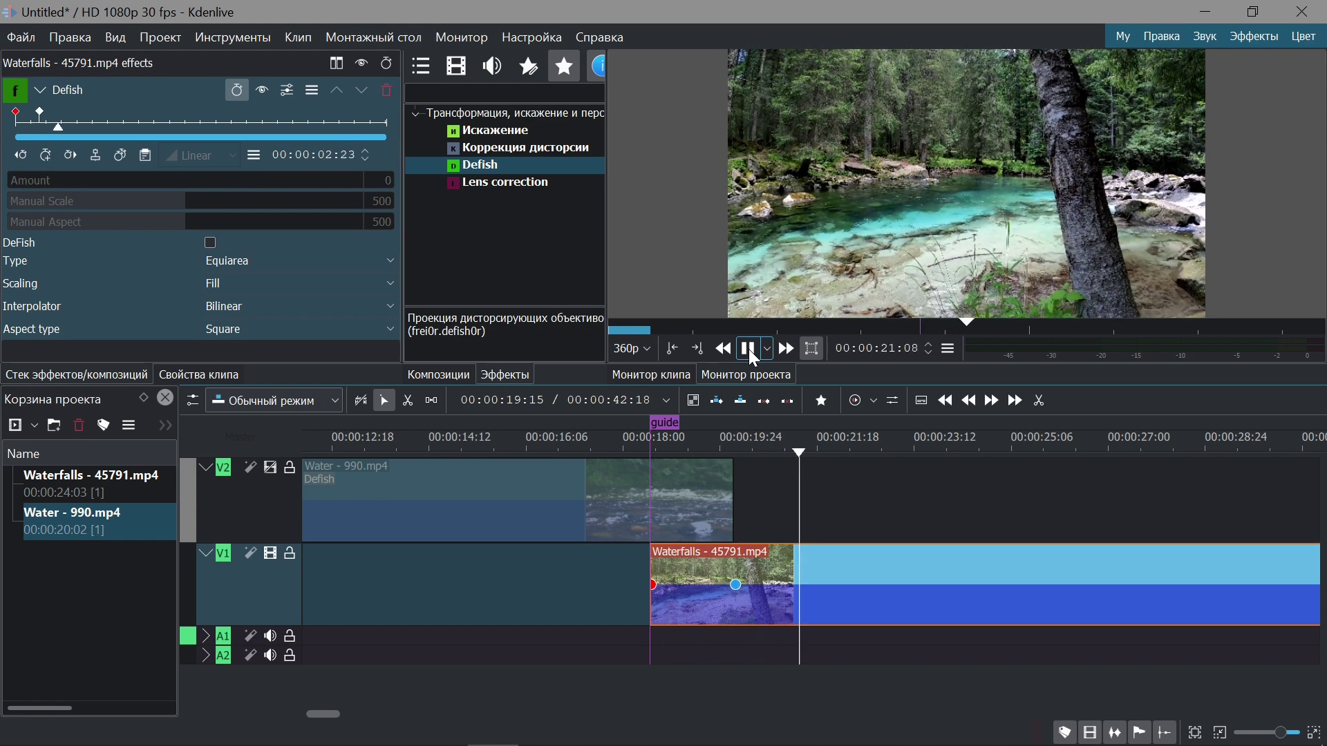
left_click(749, 350)
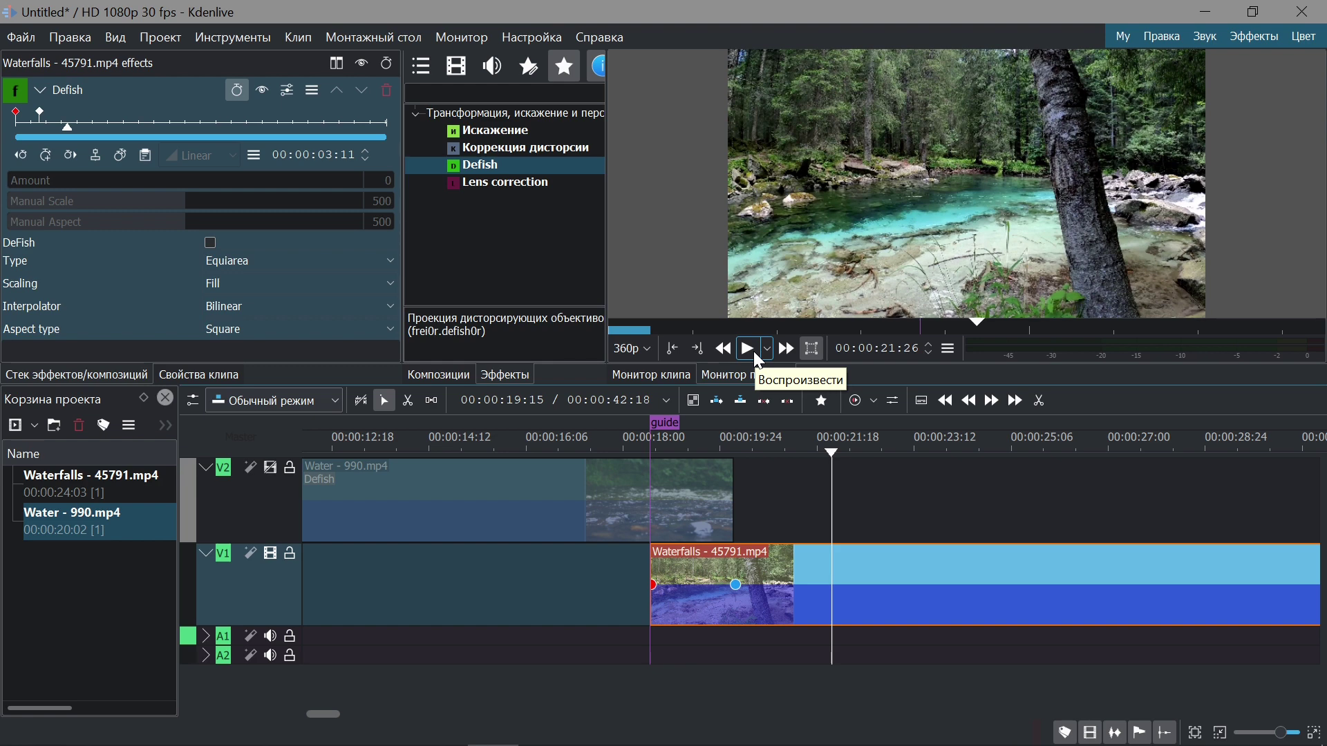
Move Waterfalls - 45791.mp4 to track V2 directly after Water - 990.mp4 and show track V2 again
left_click_drag(876, 573, 918, 495)
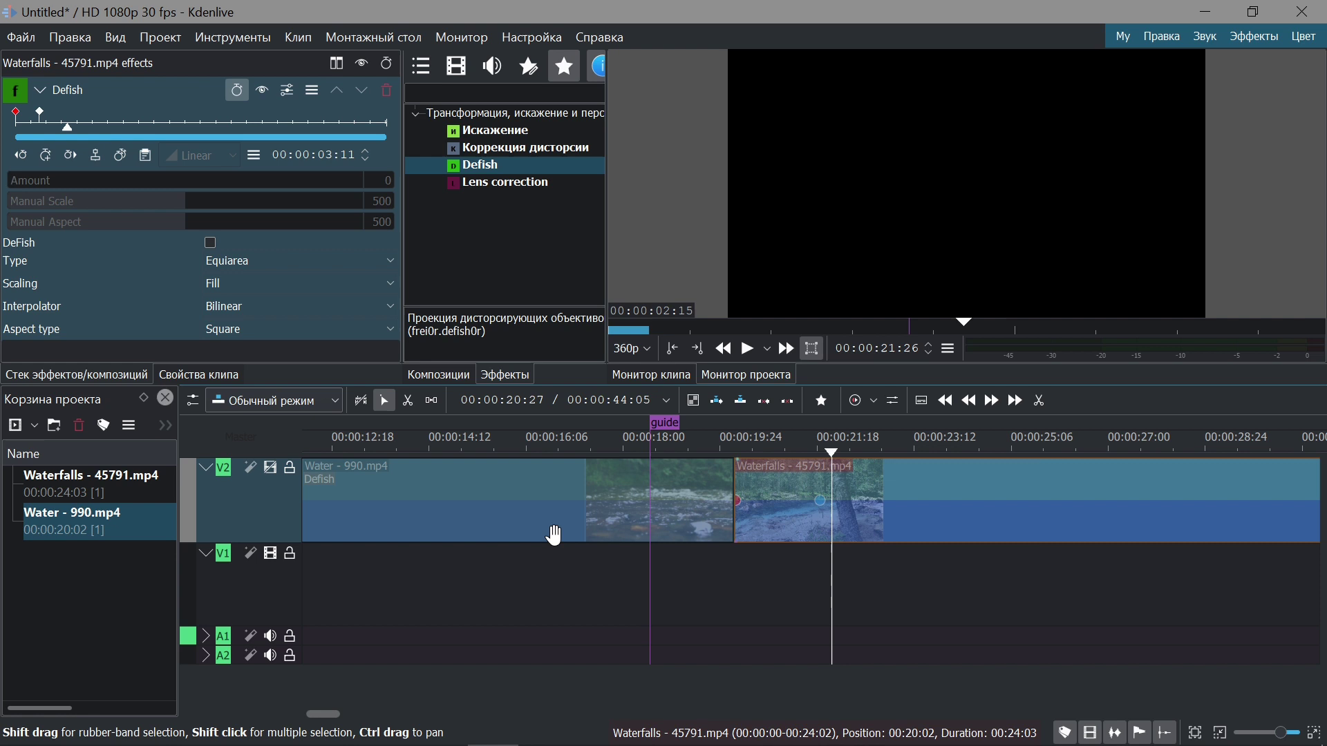
left_click(270, 468)
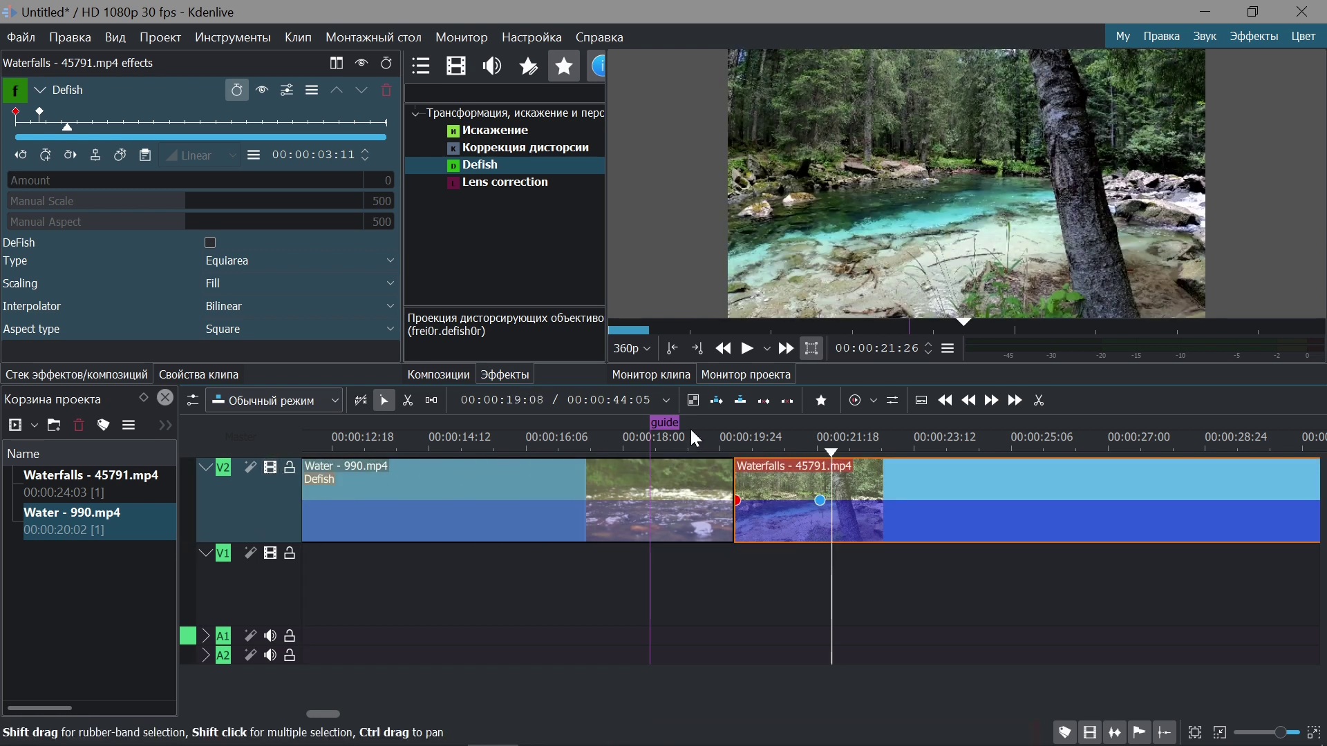
Play across the cut between the water and waterfall clips, then return to just before it at 00:00:18:29
left_click(601, 437)
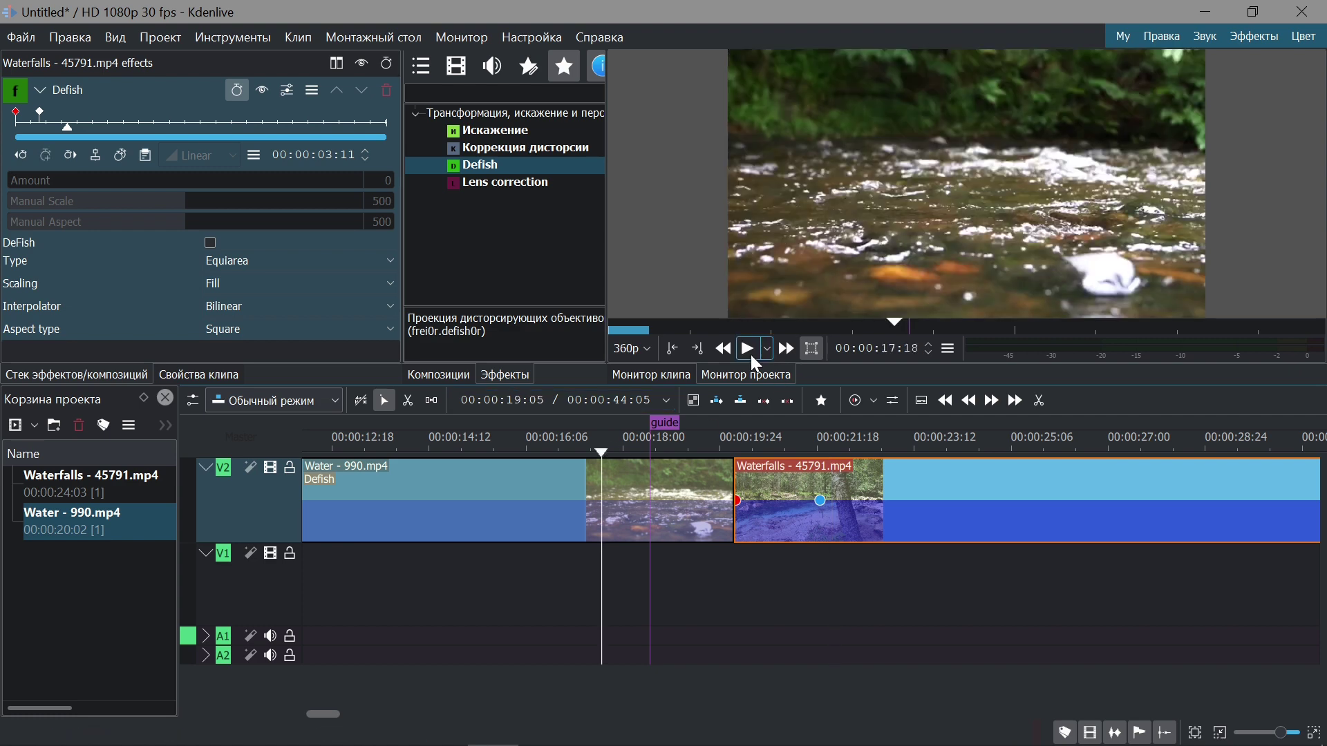
left_click(750, 352)
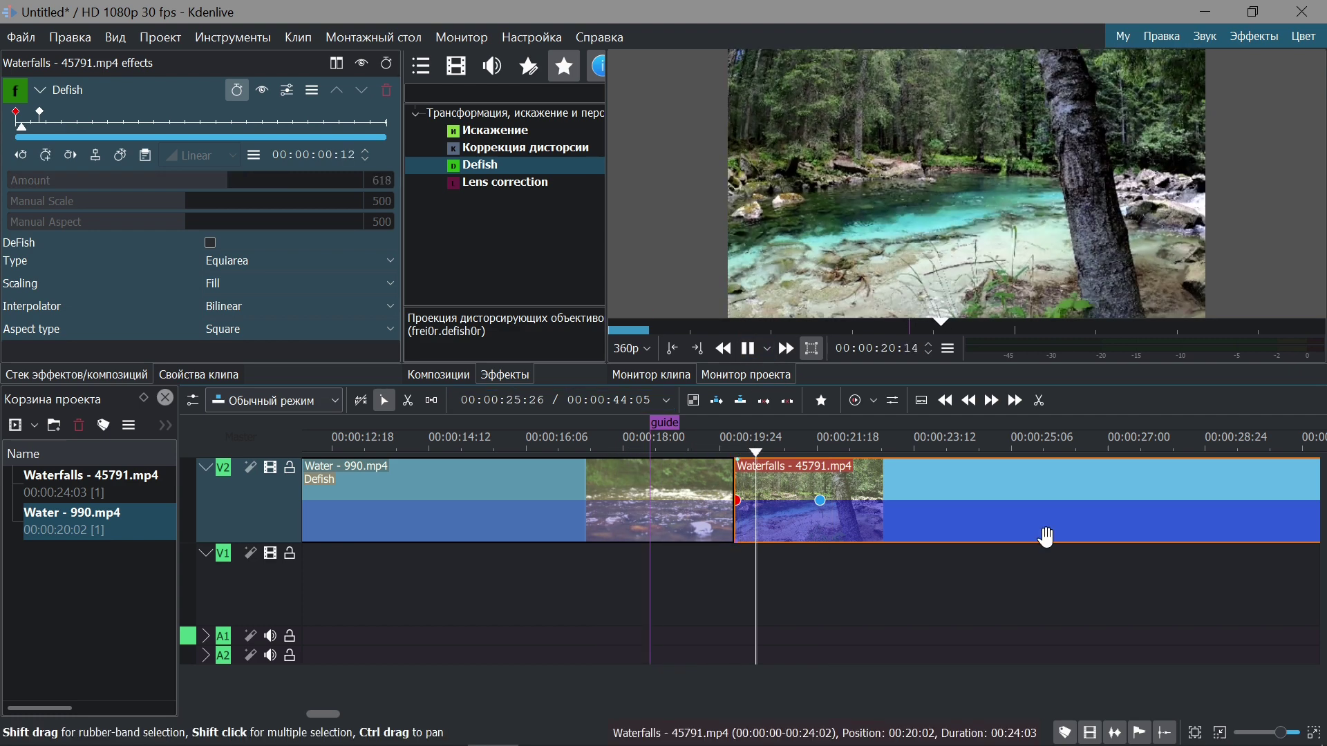
left_click(752, 352)
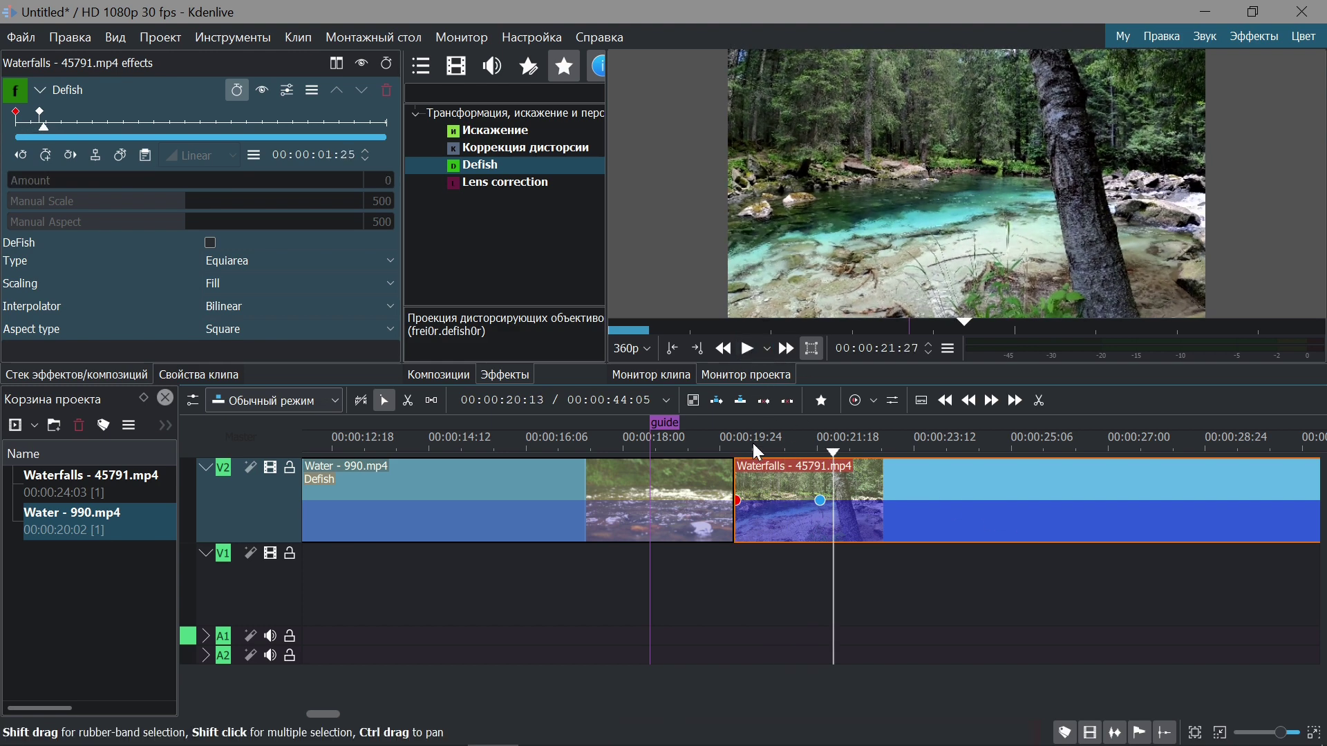
left_click(730, 448)
left_click_drag(730, 448, 686, 447)
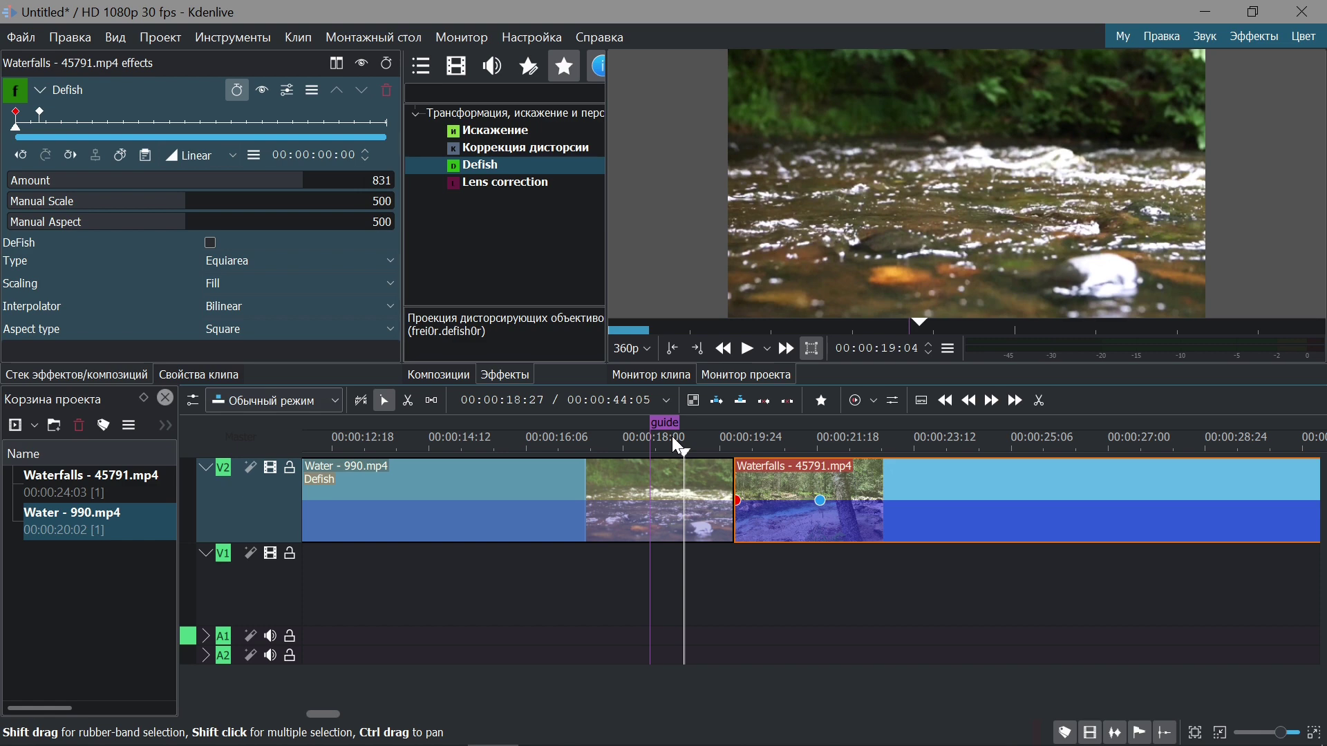
left_click_drag(681, 450, 676, 451)
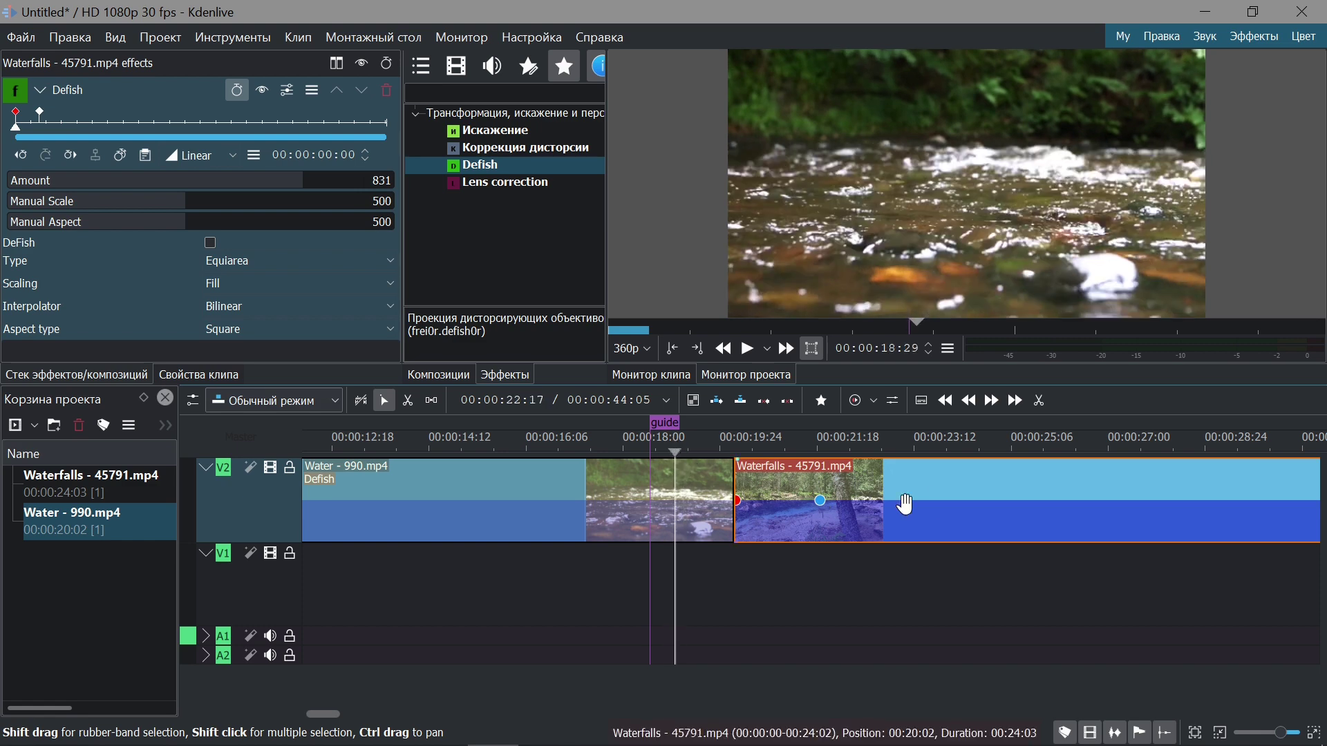
Move Waterfalls - 45791.mp4 to track V1, overlapping the end of Water - 990.mp4 by 17 frames, and add a Вытеснение dissolve over the overlap
left_click_drag(900, 503, 905, 589)
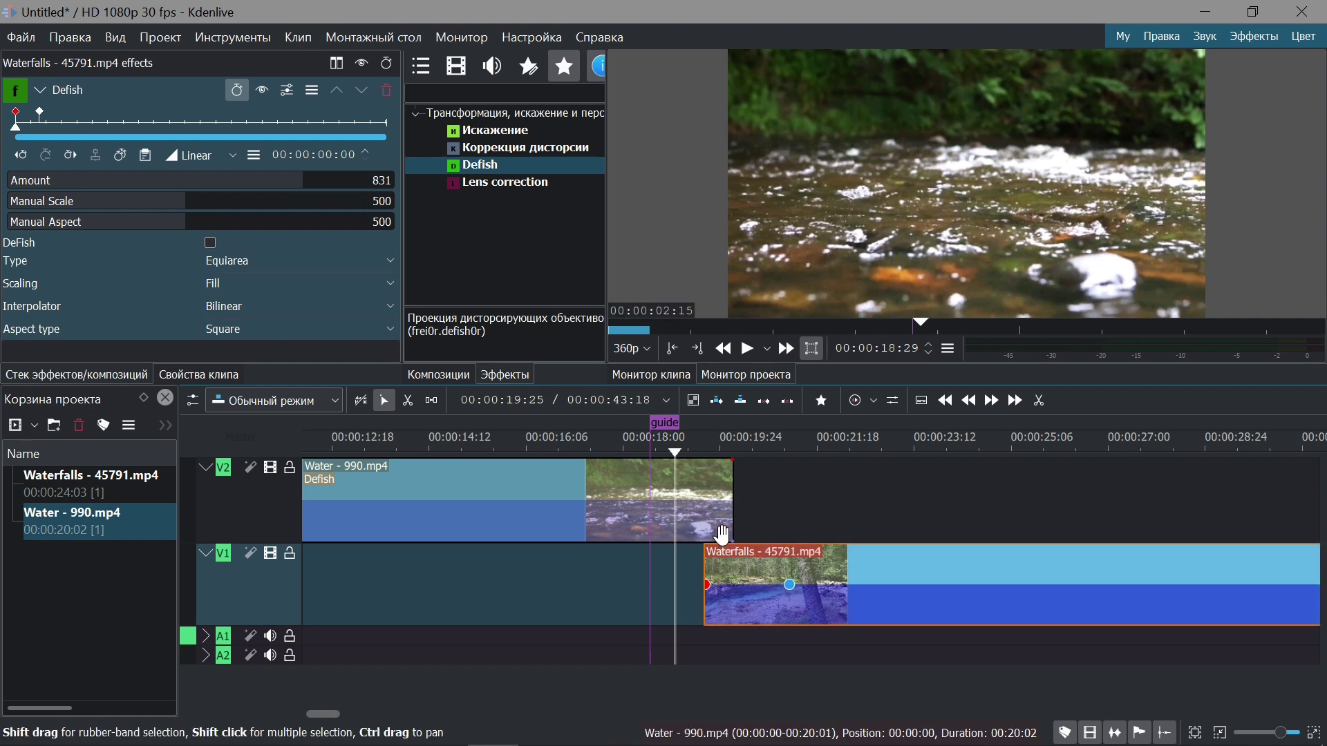
left_click(722, 546)
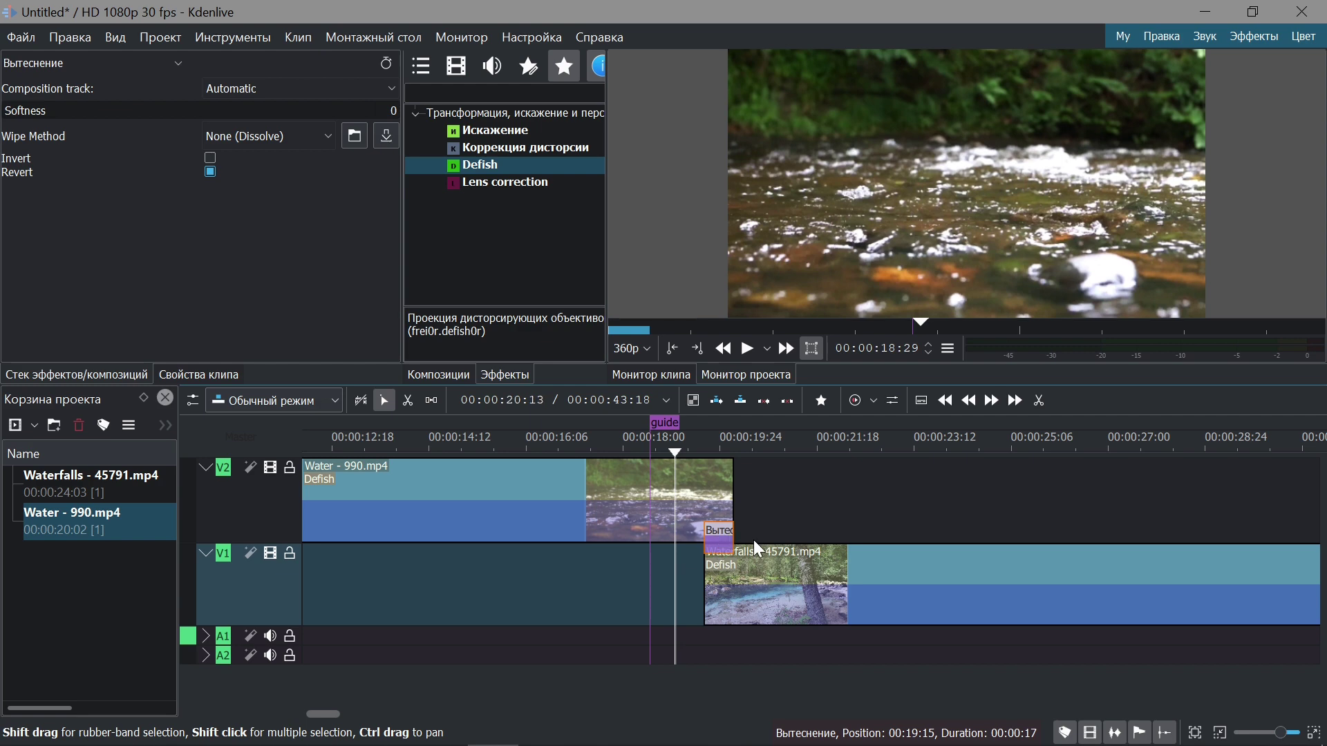
Play the Defish transition with the added dissolve and return the playhead to 00:00:18:29
left_click(747, 352)
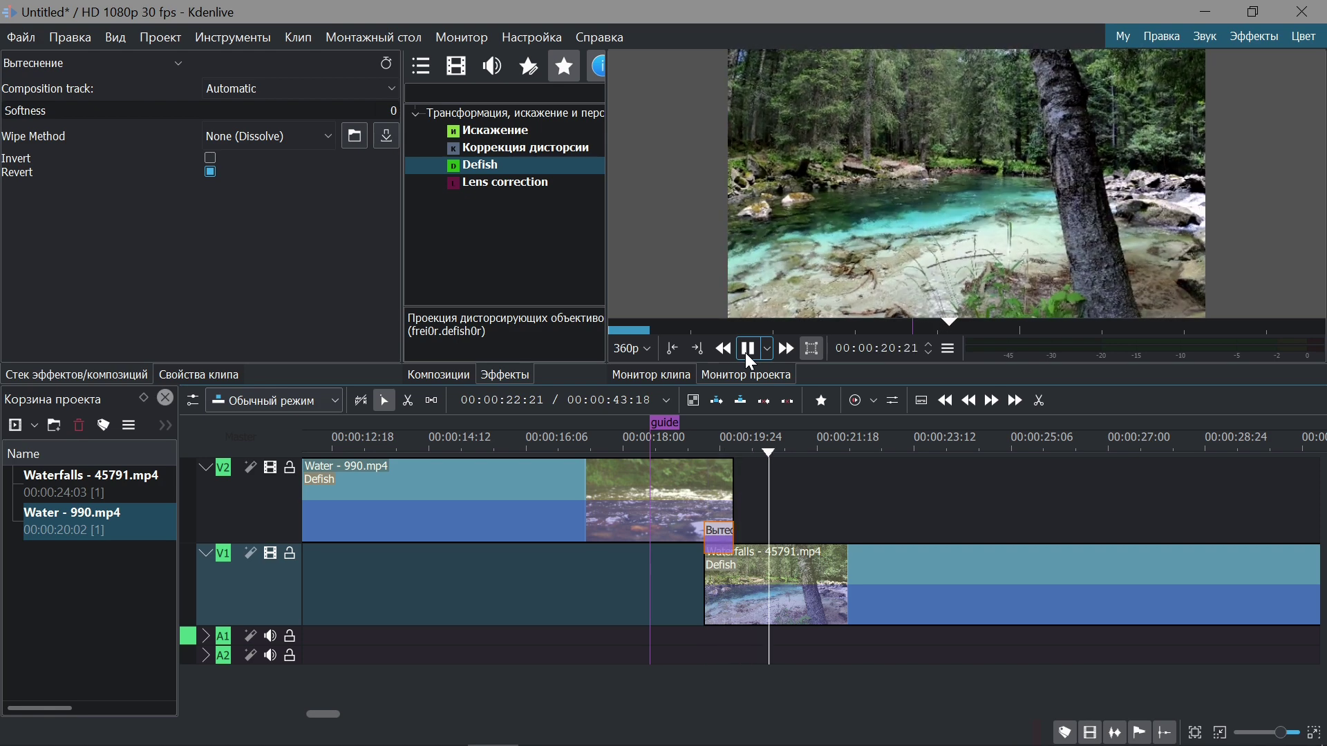
left_click(747, 351)
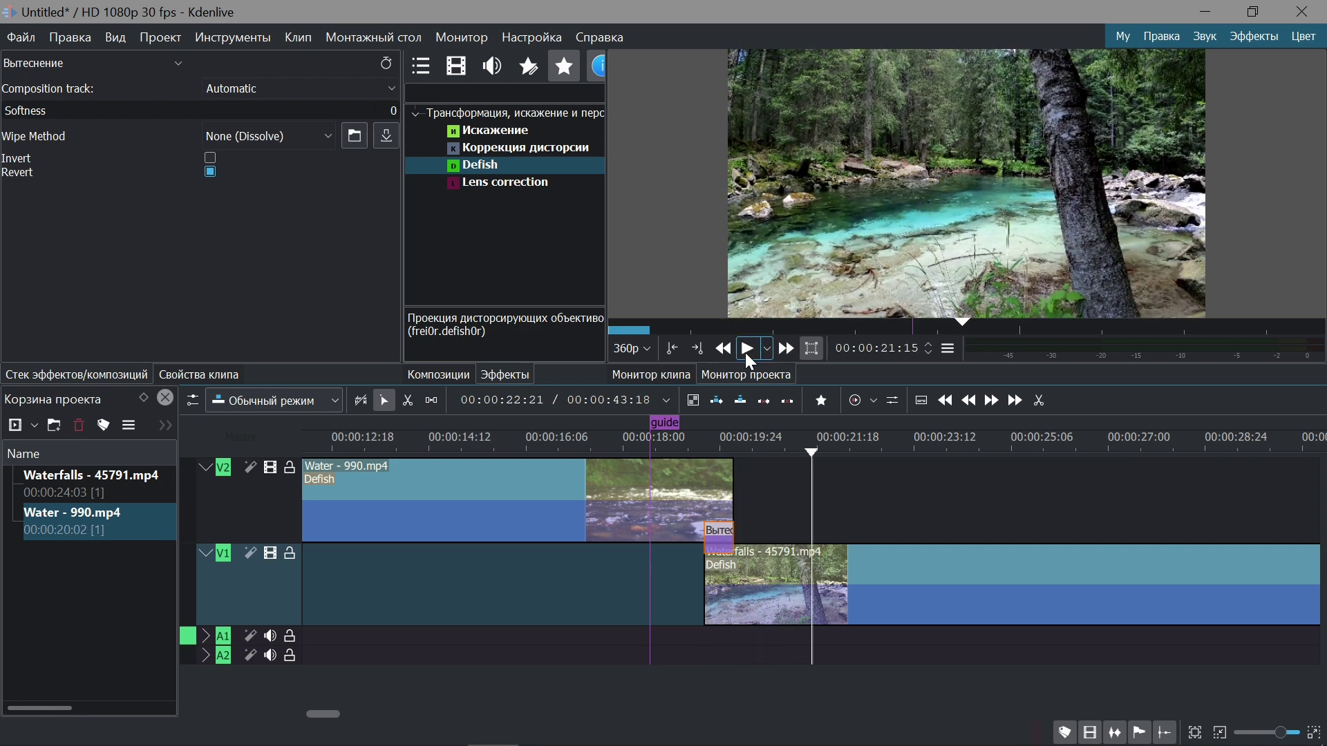
left_click(715, 438)
left_click_drag(713, 448, 676, 457)
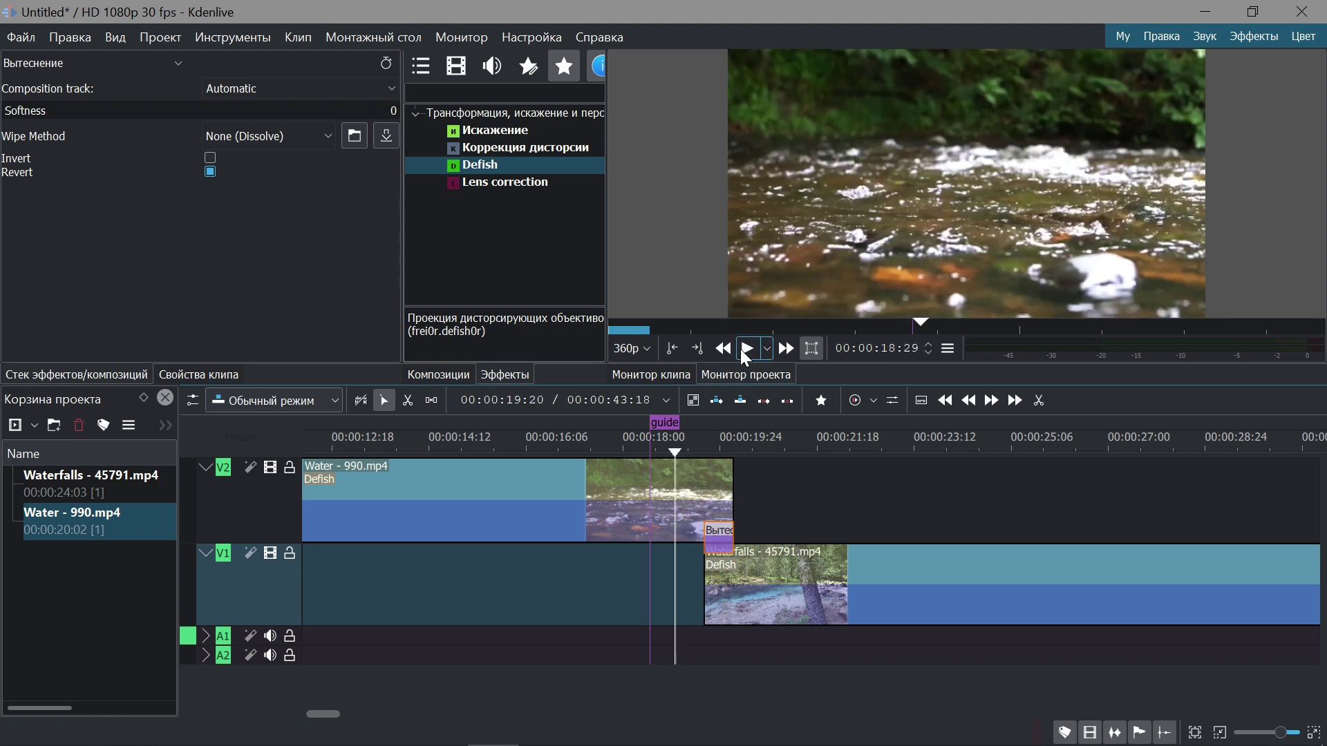
Play the Defish transition with its dissolve from 00:00:18:29 and look through the composition types available for the dissolve
left_click(743, 350)
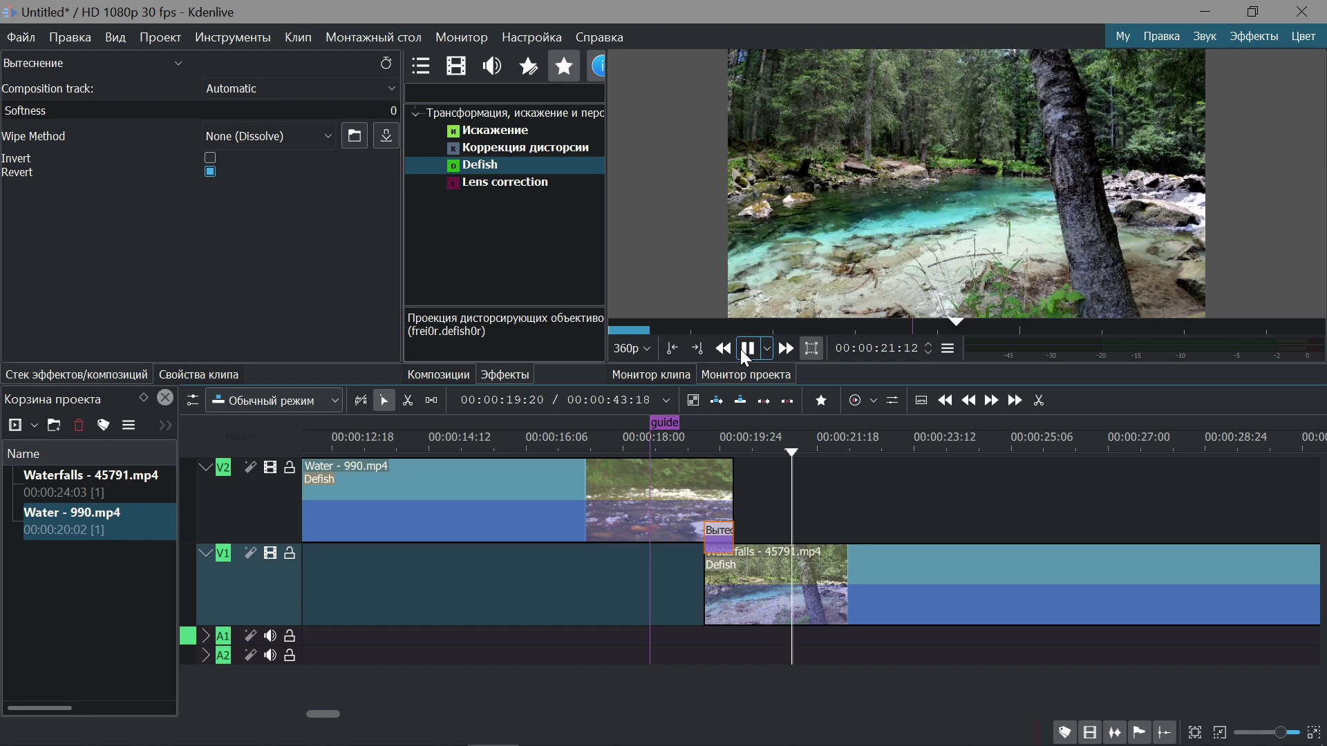
left_click(746, 350)
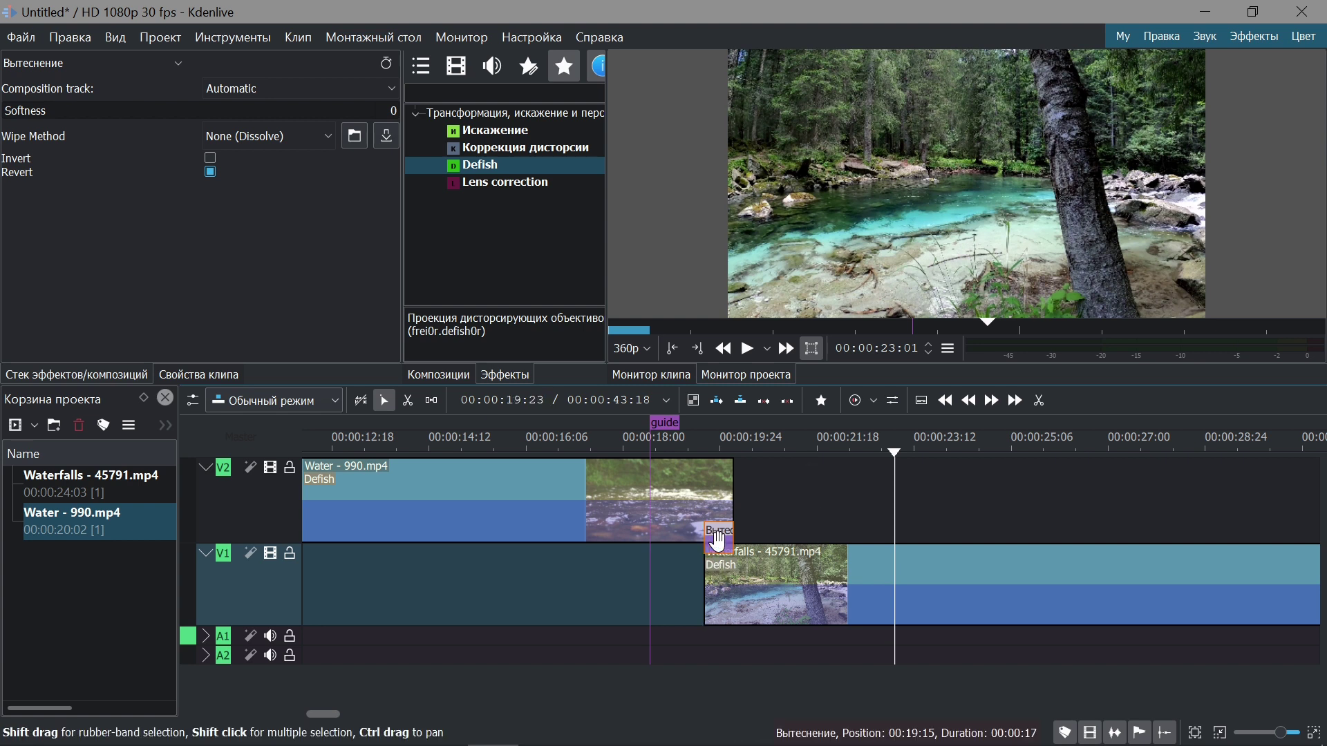
left_click(173, 63)
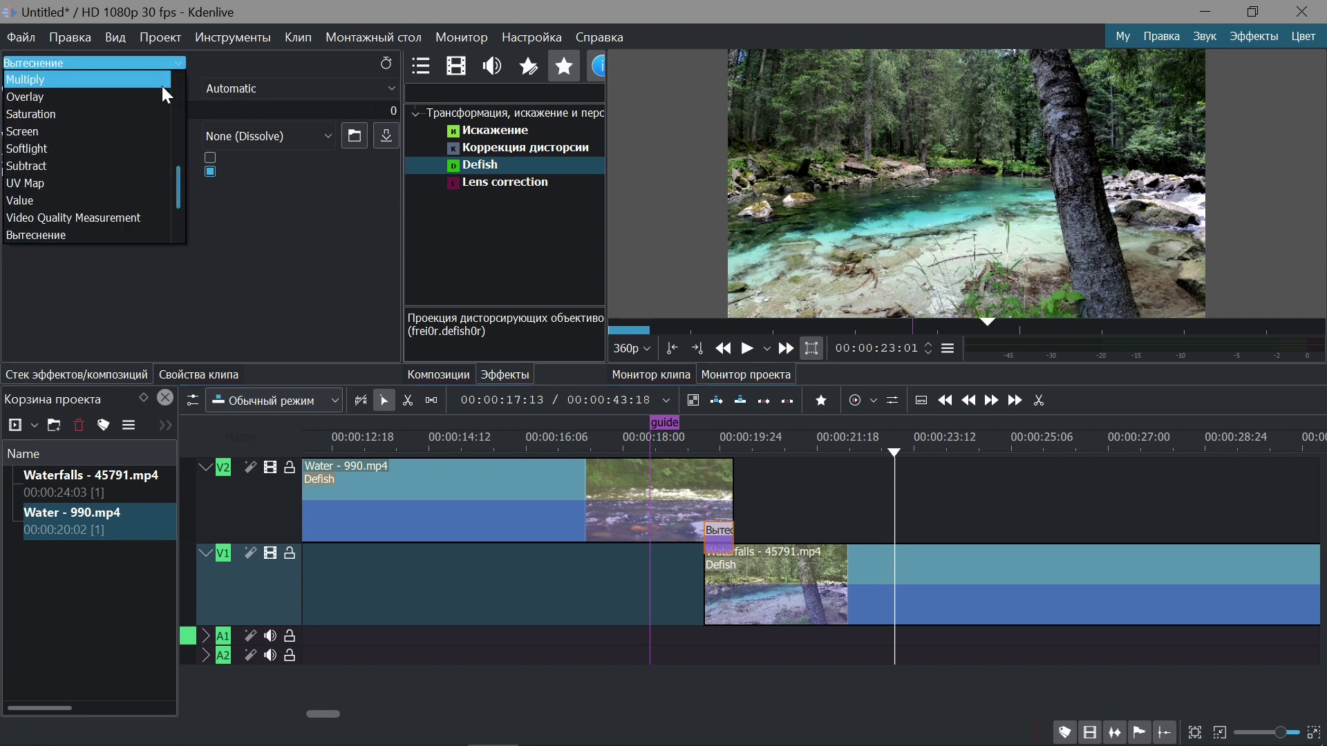
scroll(153, 90, "down", 2)
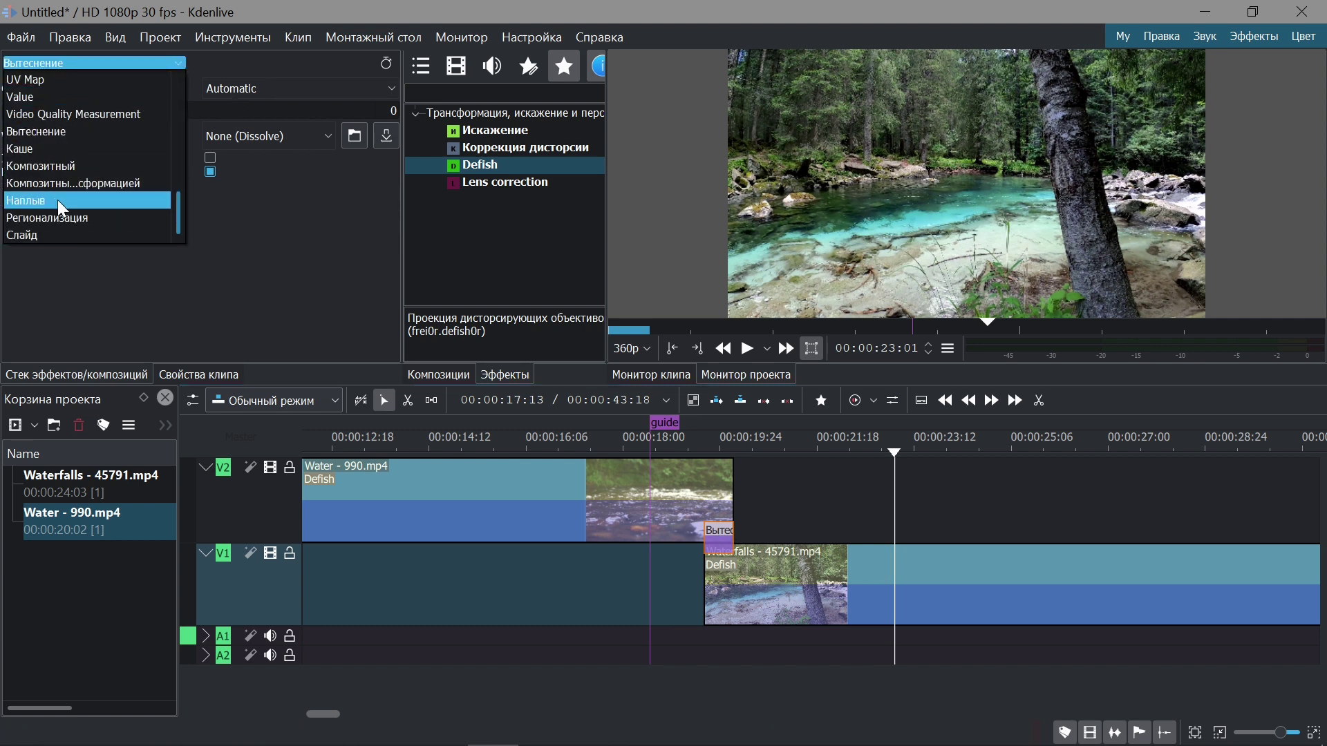
Shift Waterfalls - 45791.mp4 on track V1 to start at 00:00:19:25 and fit the Вытеснение dissolve to the 7-frame overlap
left_click(723, 437)
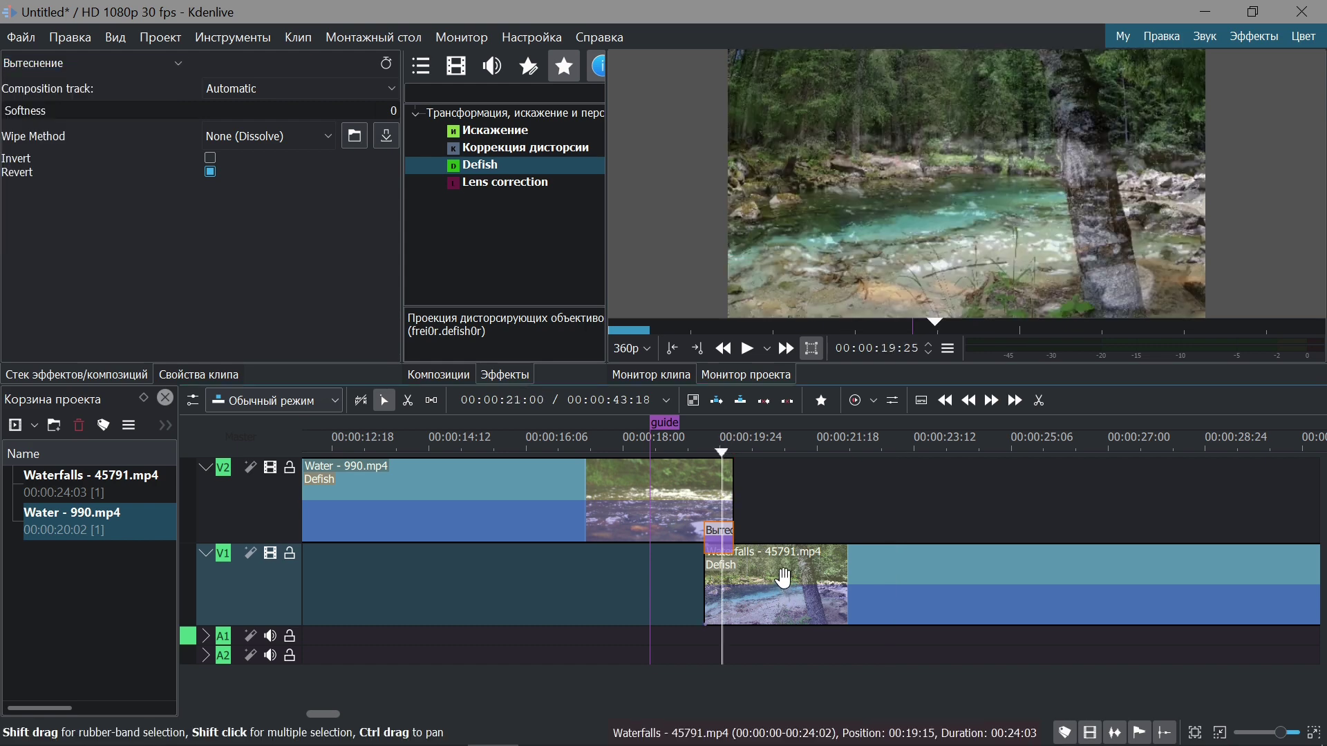
left_click_drag(719, 537, 814, 537)
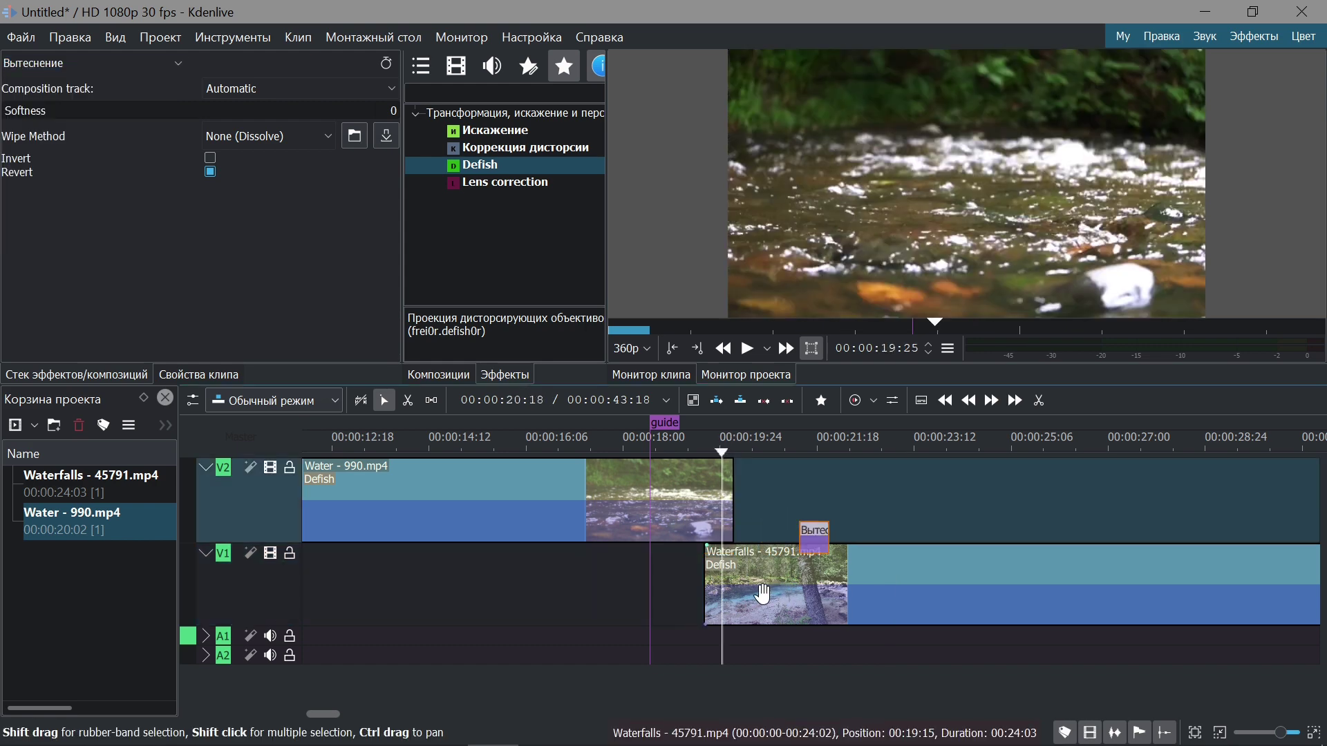
left_click(762, 594)
left_click_drag(763, 595, 781, 594)
left_click_drag(805, 532, 729, 540)
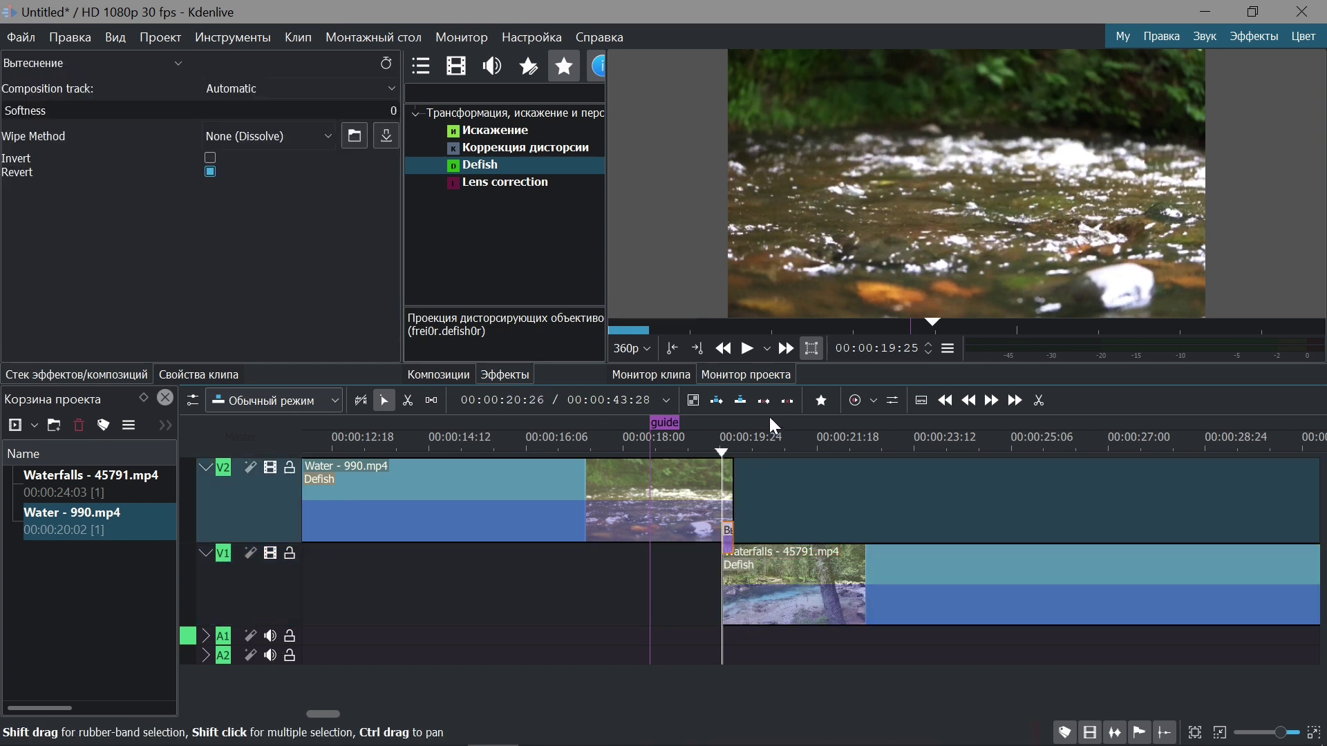
Play the shortened dissolve from 00:00:18:01, then return the playhead to 00:00:19:20
left_click(624, 434)
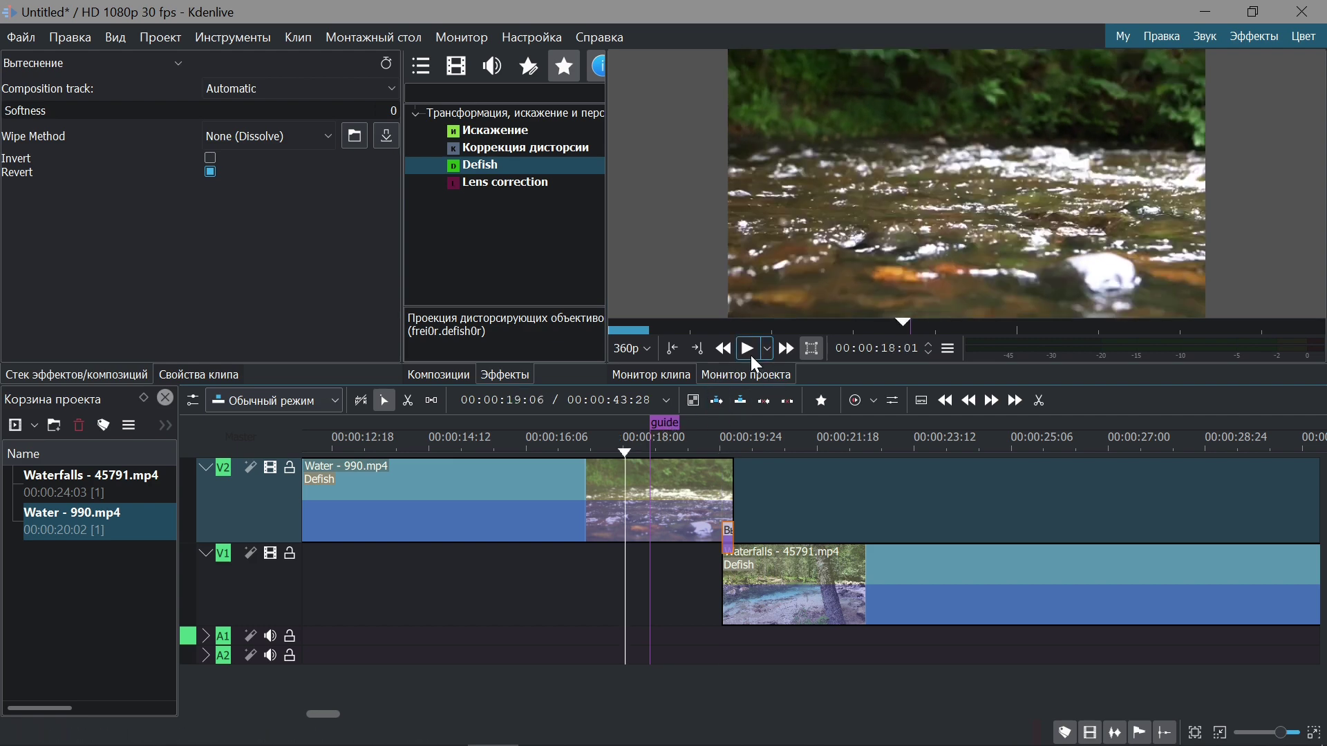
left_click(749, 350)
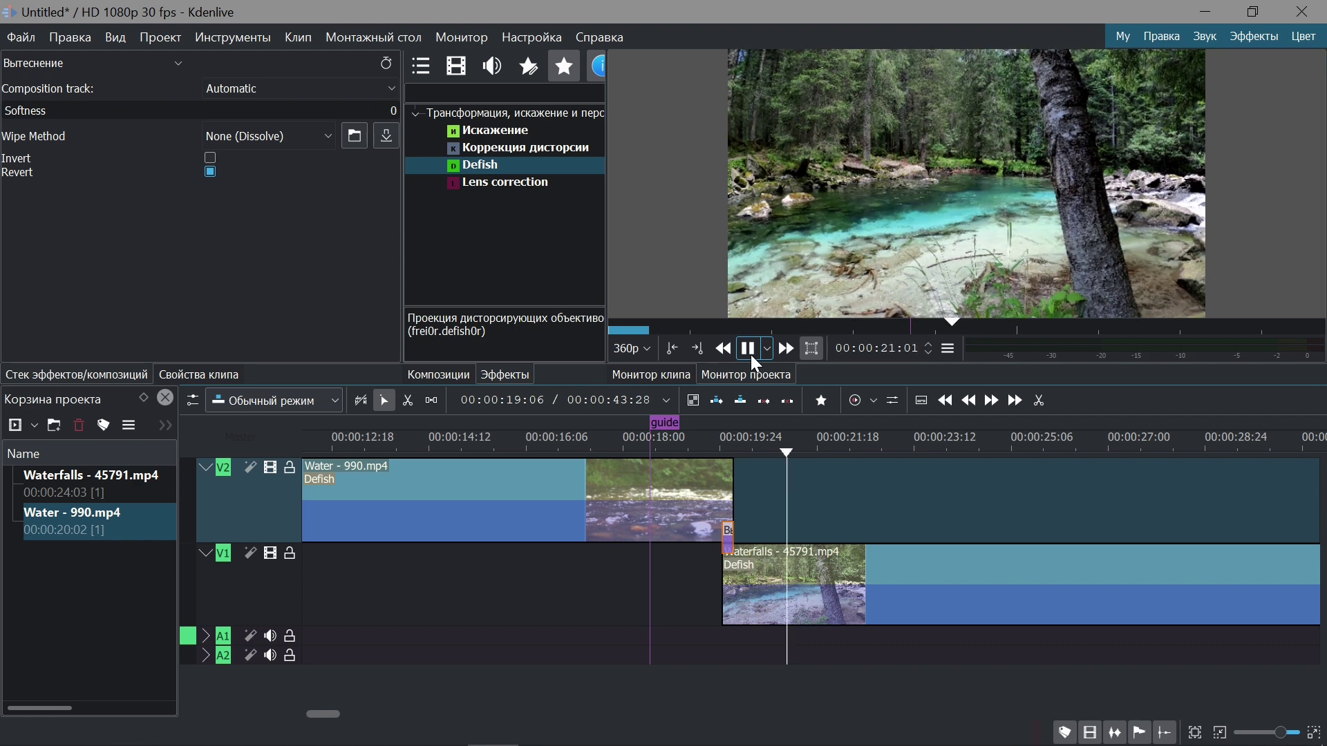
left_click(714, 446)
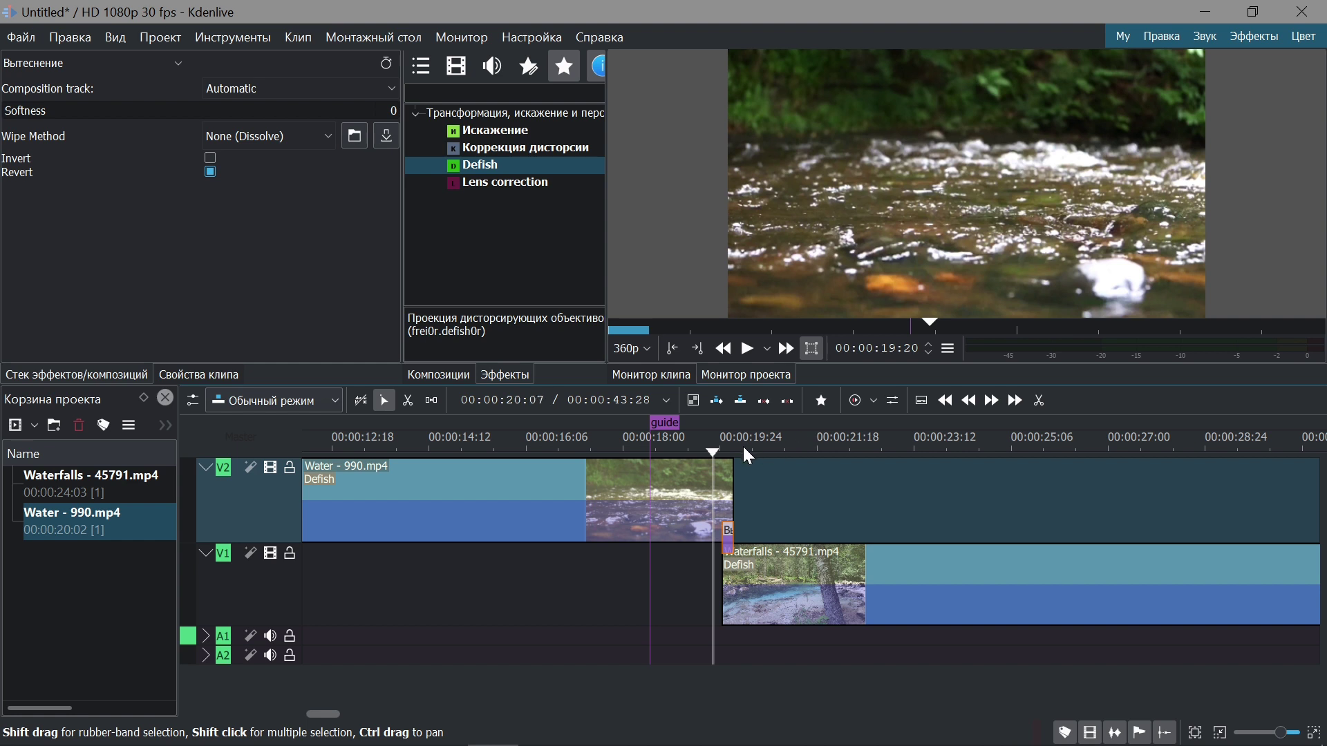
Display the Defish keyframes of Waterfalls - 45791.mp4 and play the transition from 00:00:19:20
left_click(783, 584)
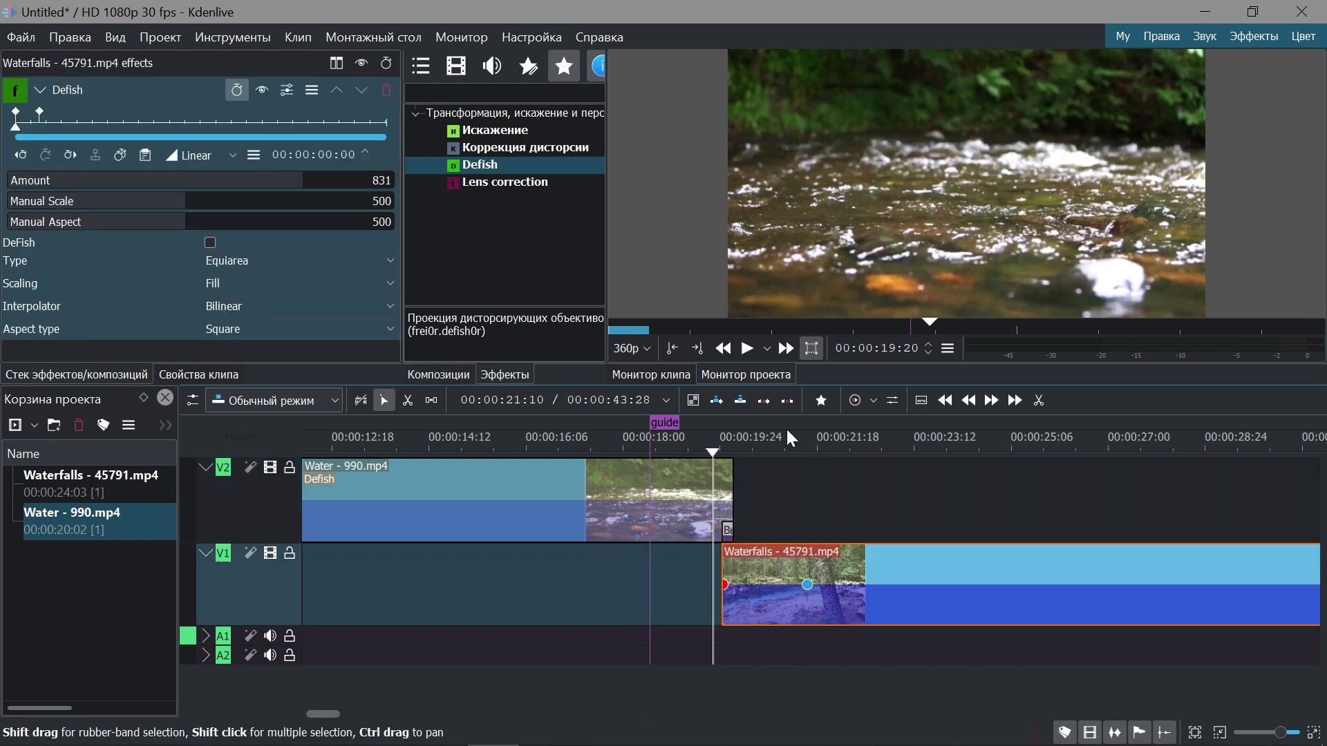
left_click(745, 355)
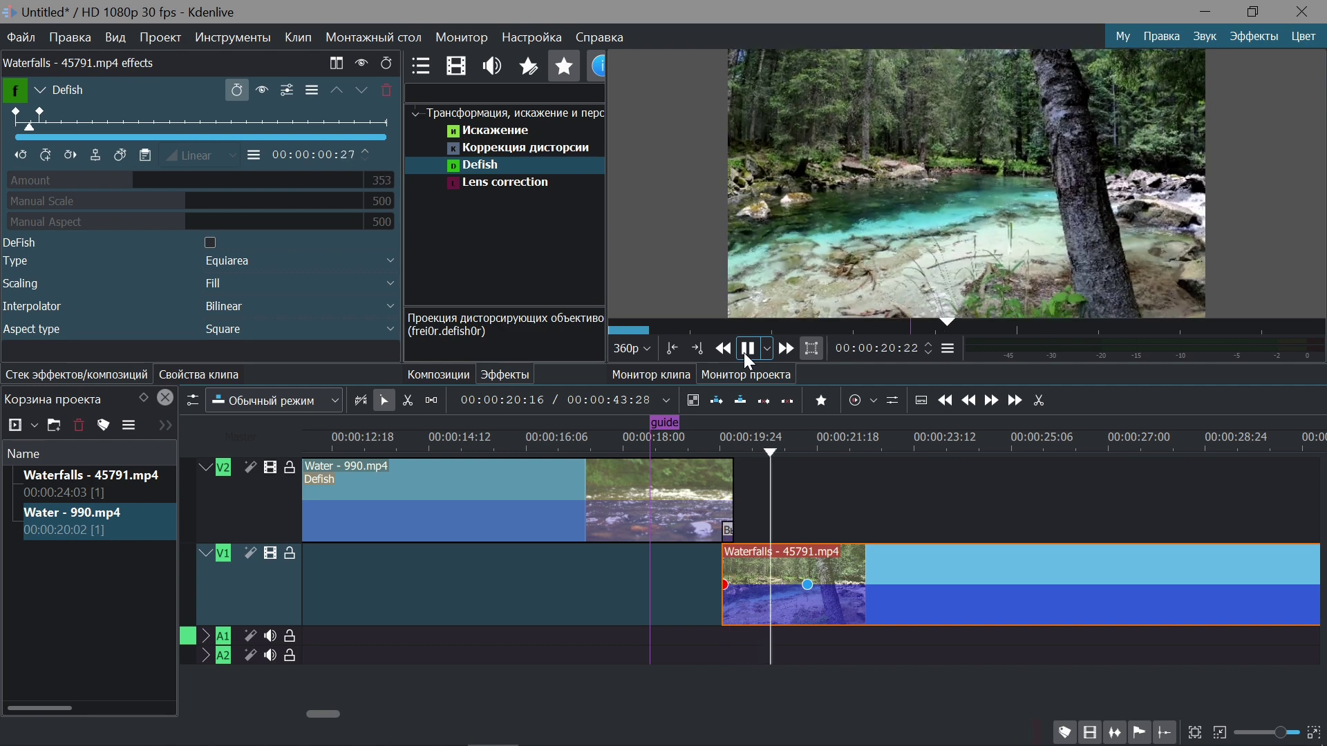
left_click(745, 354)
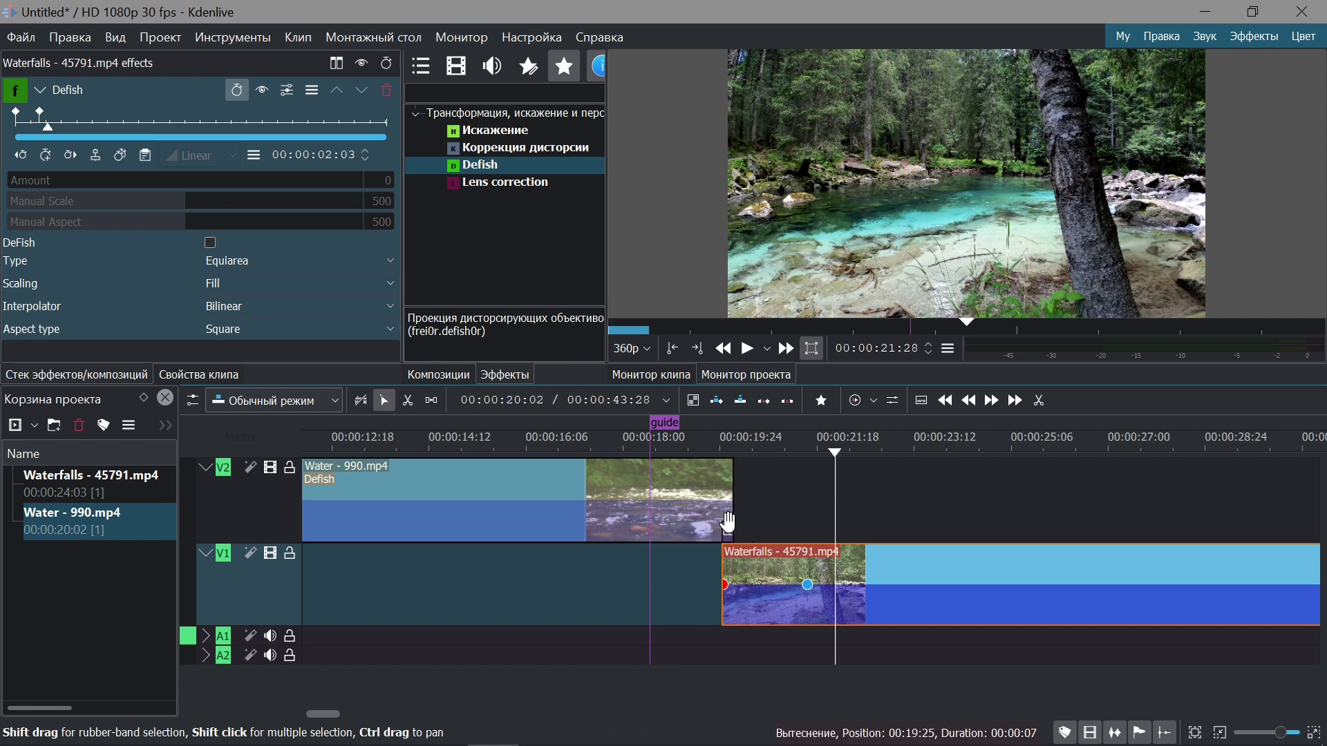
Examine the Defish keyframes of Water - 990.mp4 and Waterfalls - 45791.mp4 around the overlap and replay the transition from just before it
scroll(729, 529, "up", 3)
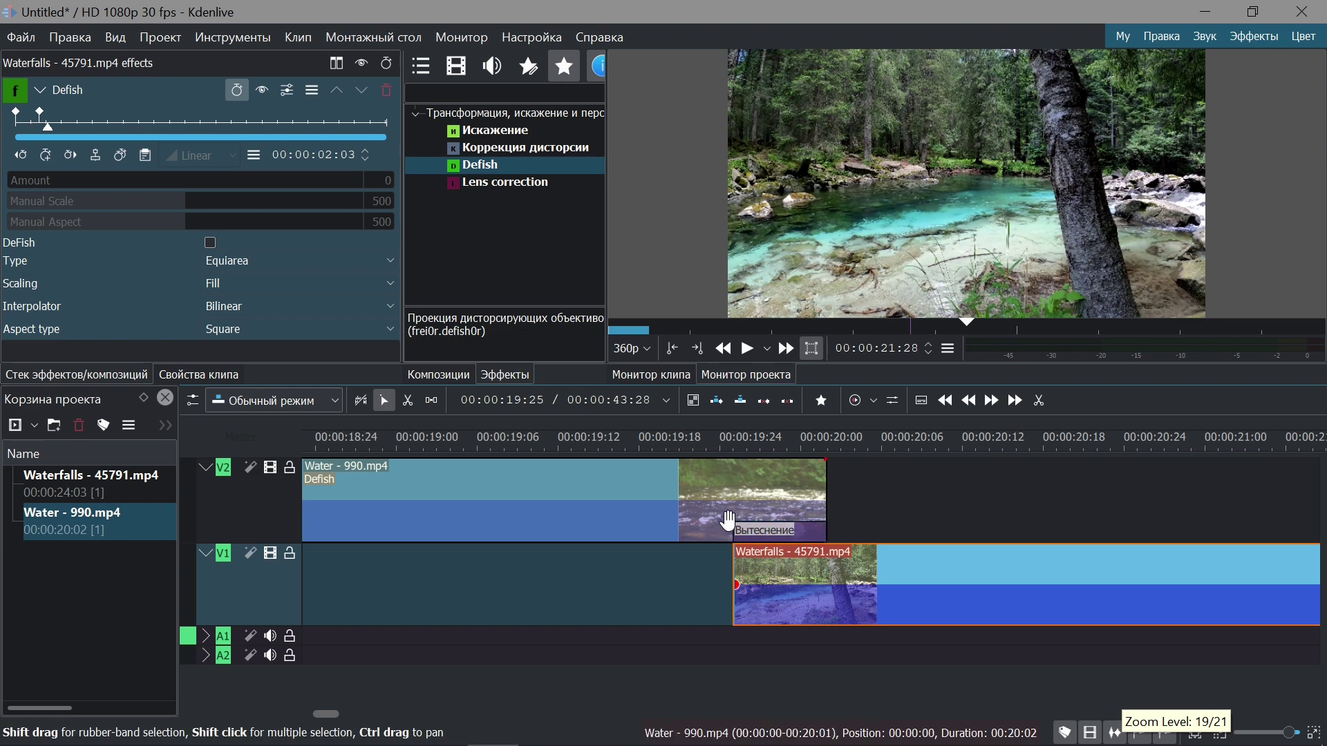
scroll(734, 531, "down", 2)
left_click(638, 512)
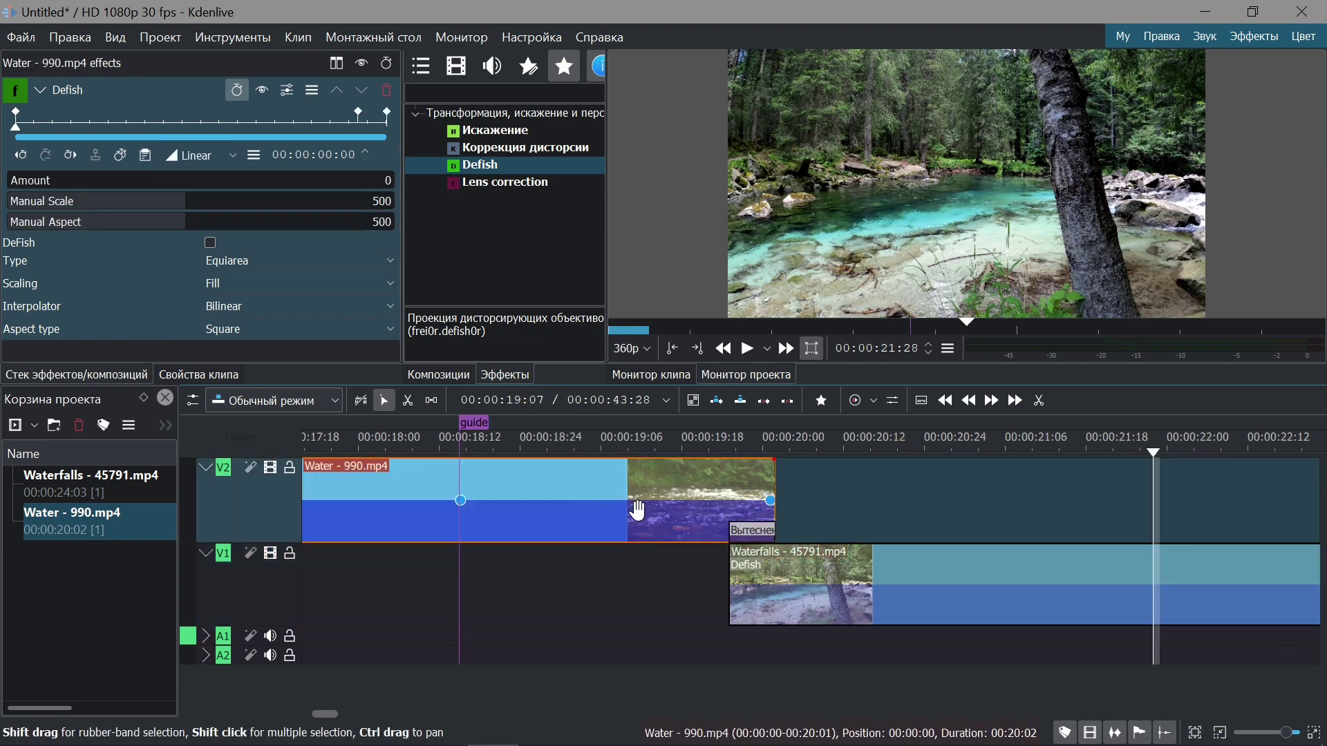
left_click(813, 584)
left_click(723, 443)
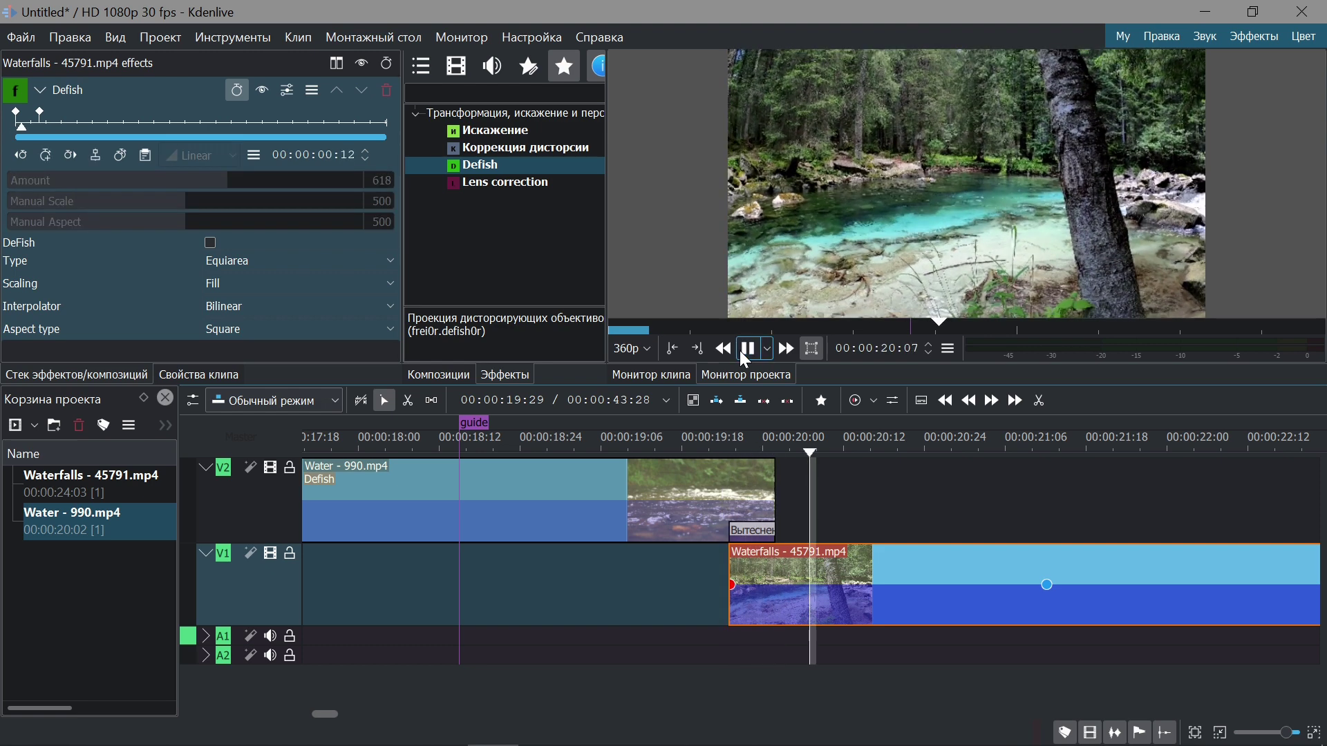
left_click(742, 352)
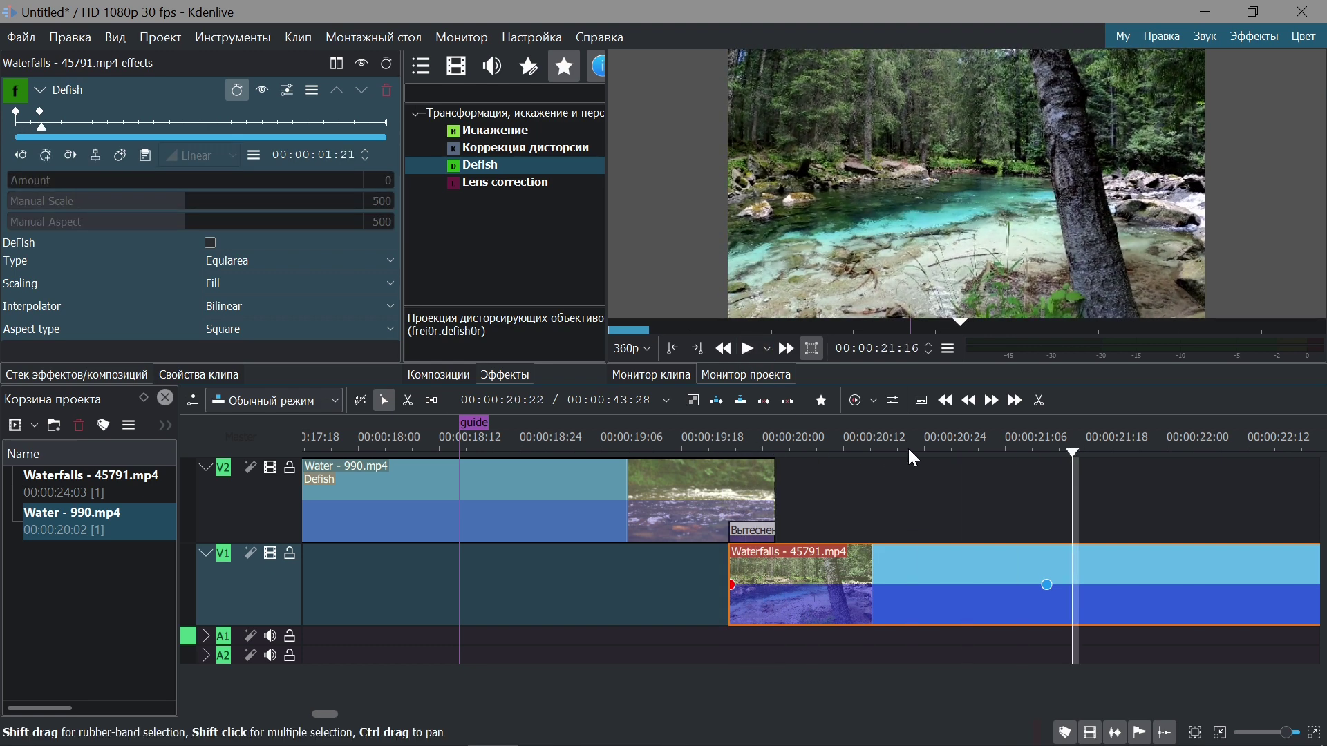